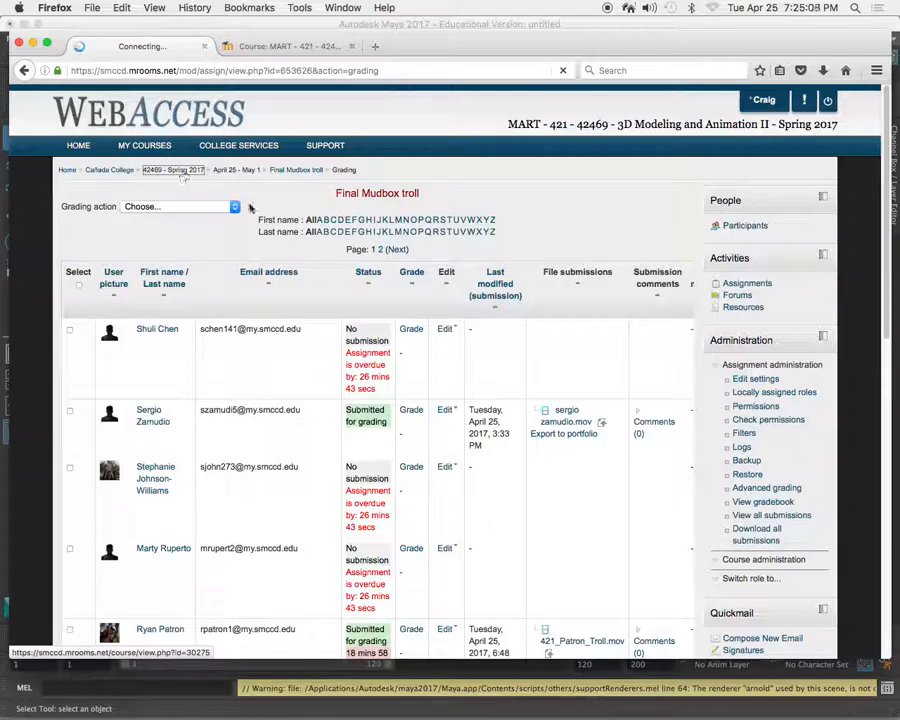
Save the Wrap deformer lips zip file from the wrap deformer assignment on the MART 421 course page.
scroll(418, 253, "down", 15)
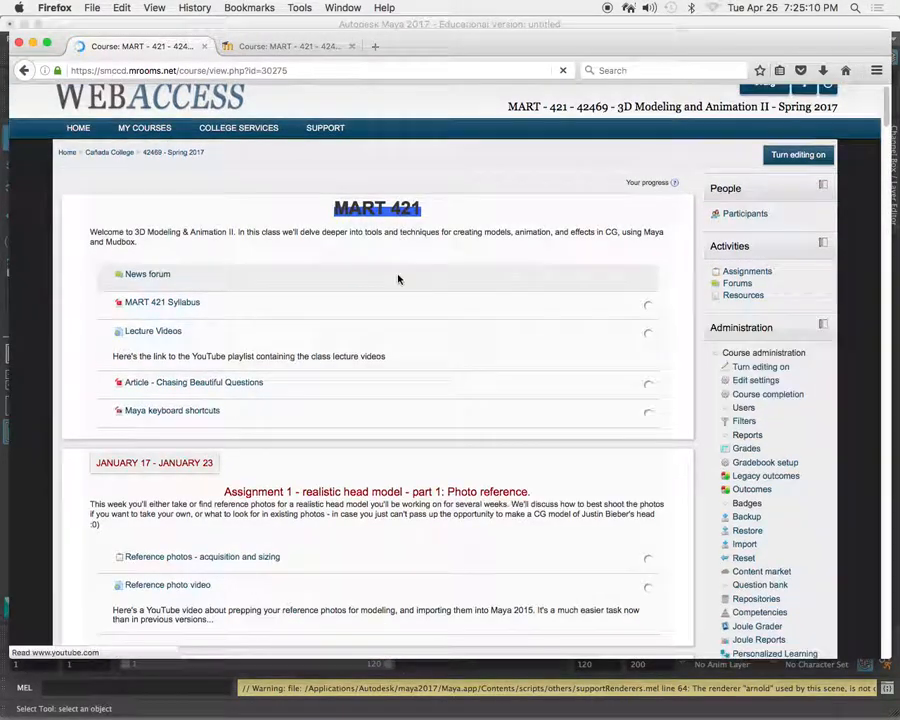
scroll(399, 270, "down", 15)
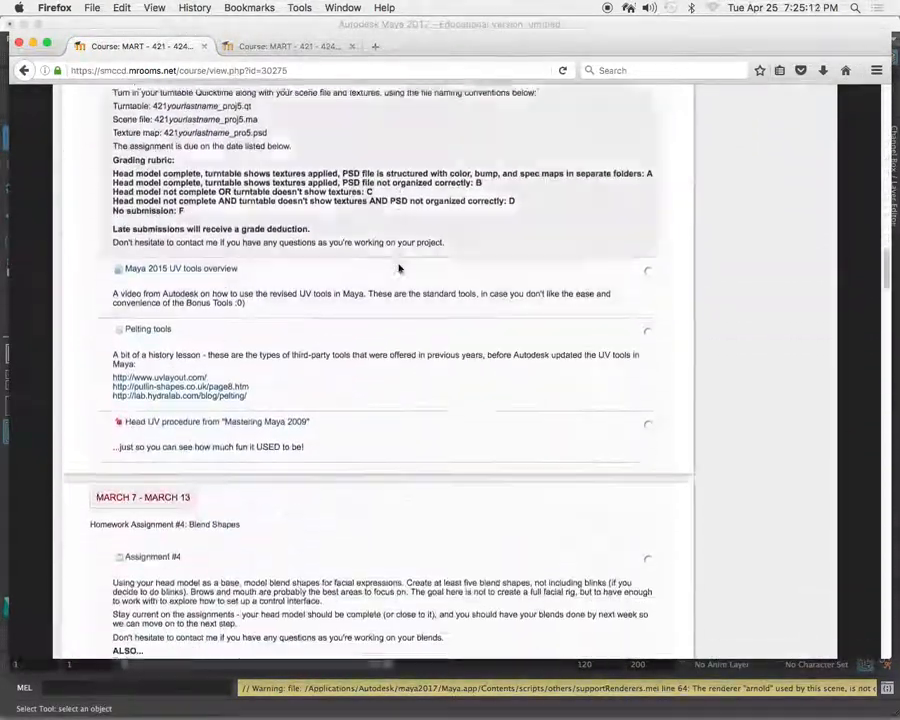
scroll(401, 268, "down", 15)
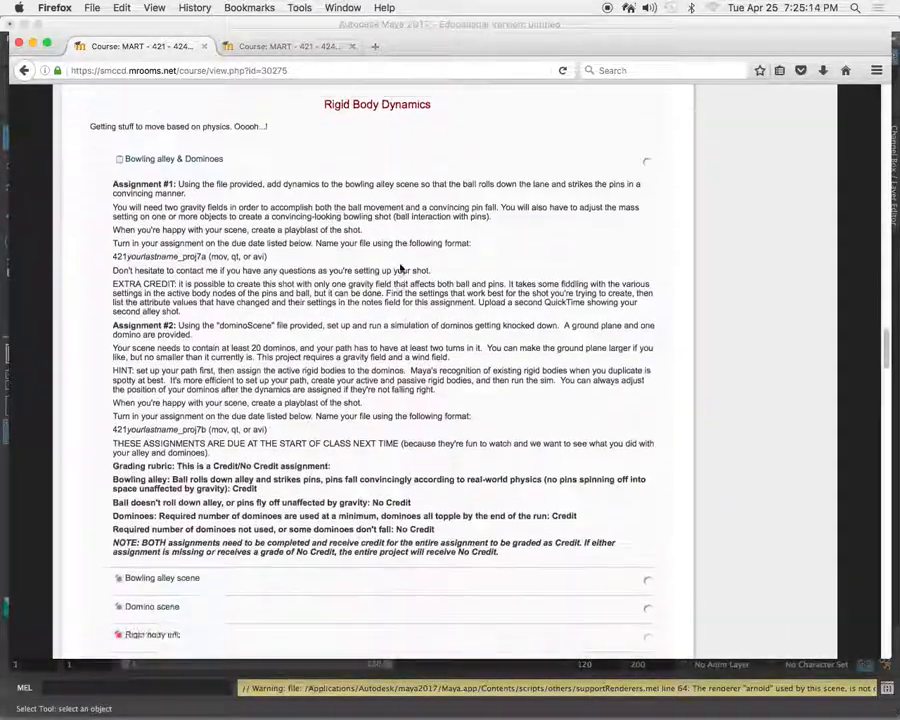
scroll(401, 268, "down", 20)
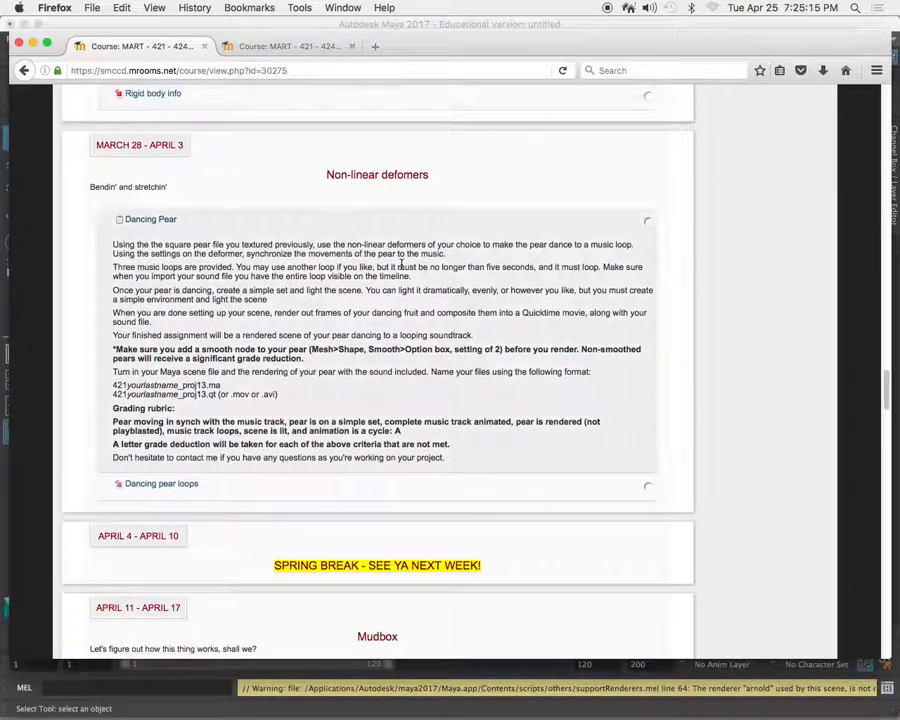
scroll(401, 265, "down", 10)
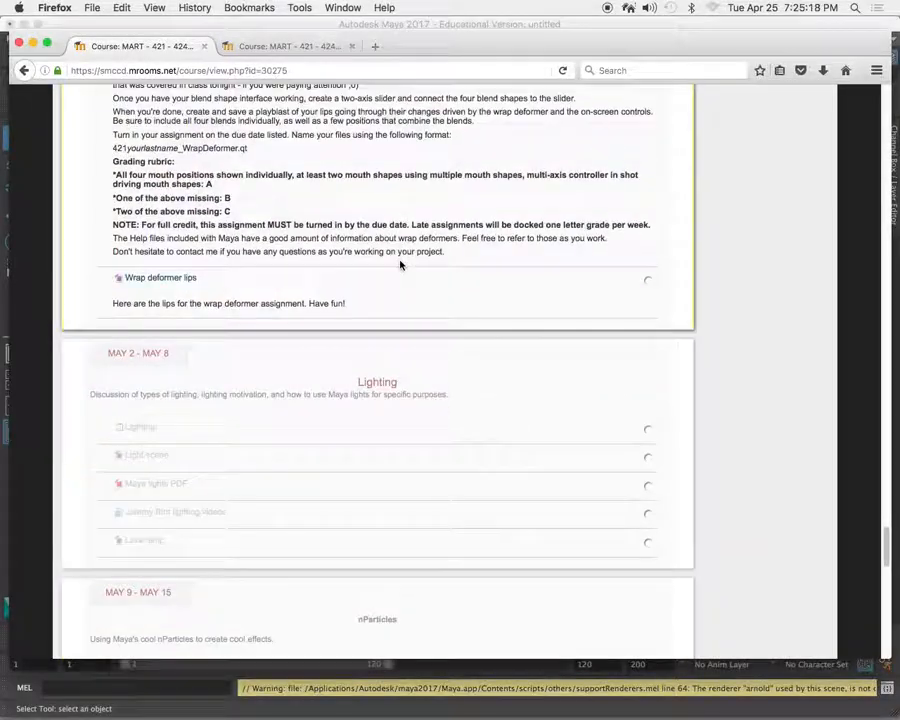
scroll(402, 264, "up", 4)
scroll(402, 265, "up", 2)
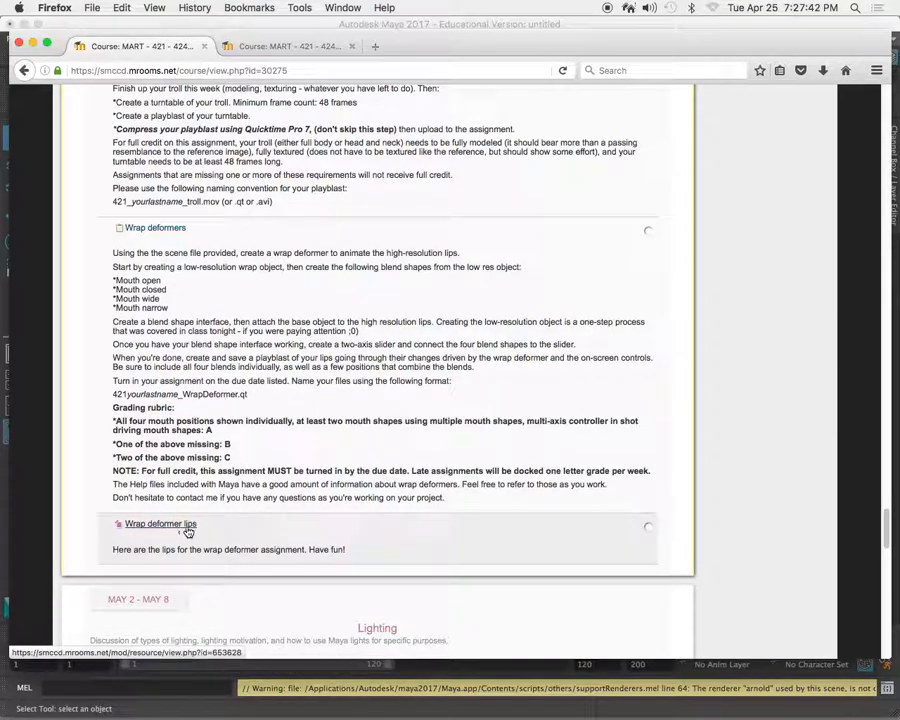
left_click(170, 528)
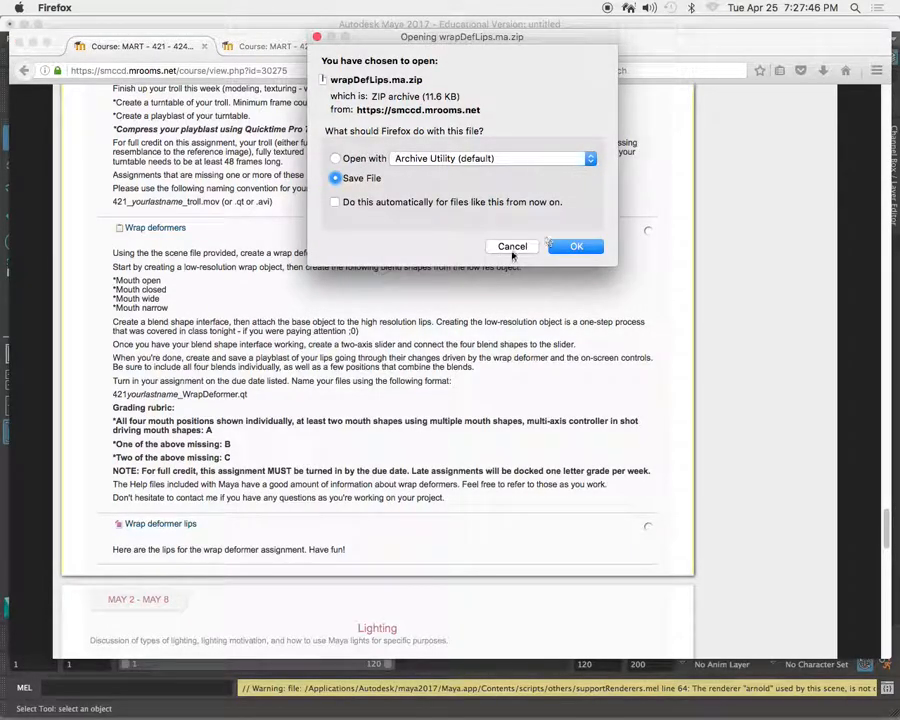
left_click(572, 246)
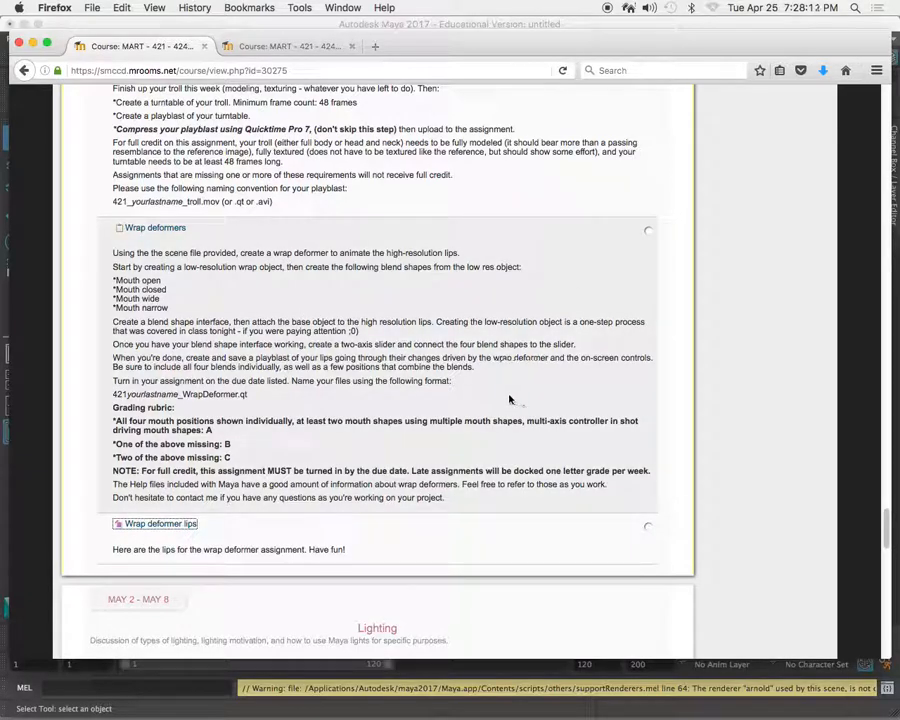
Extract the newest wrapDefLips.ma zip from the browser's downloads and select wrapDefLips.ma in the Downloads folder.
left_click(822, 70)
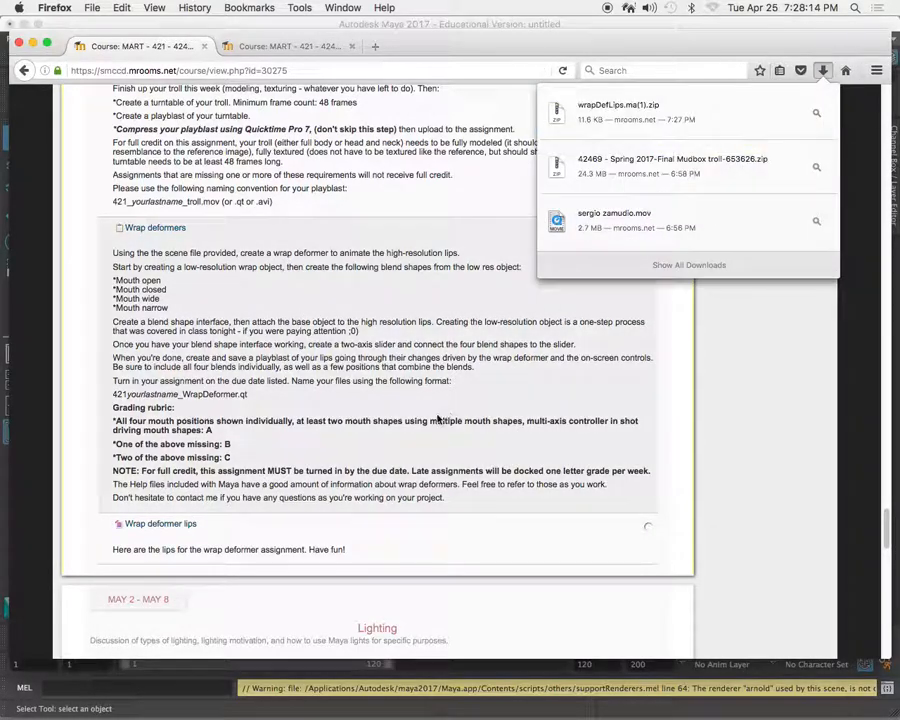
left_click(620, 110)
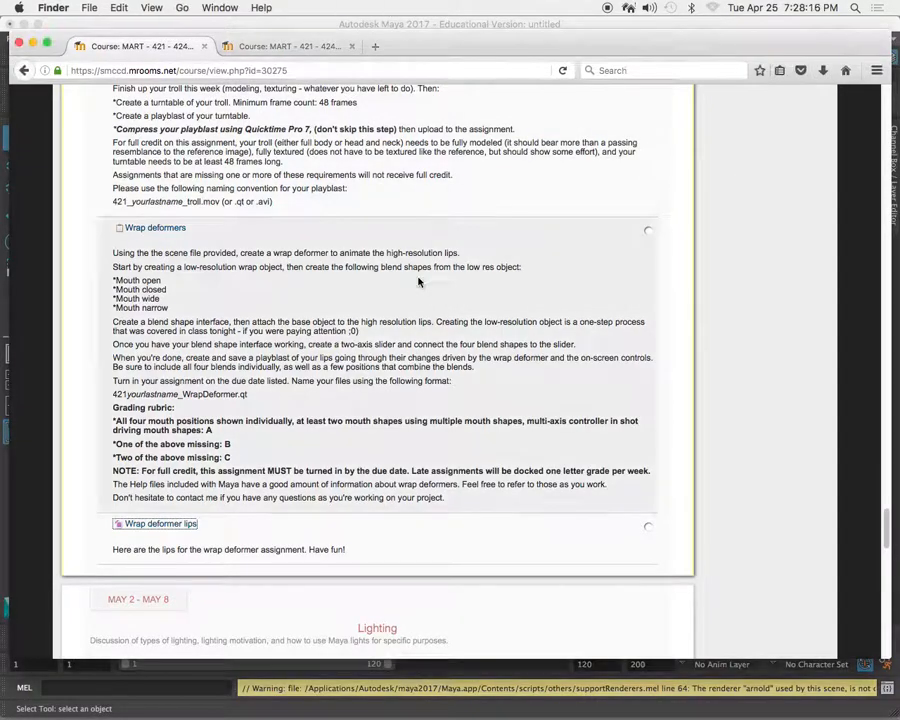
left_click_drag(737, 143, 533, 173)
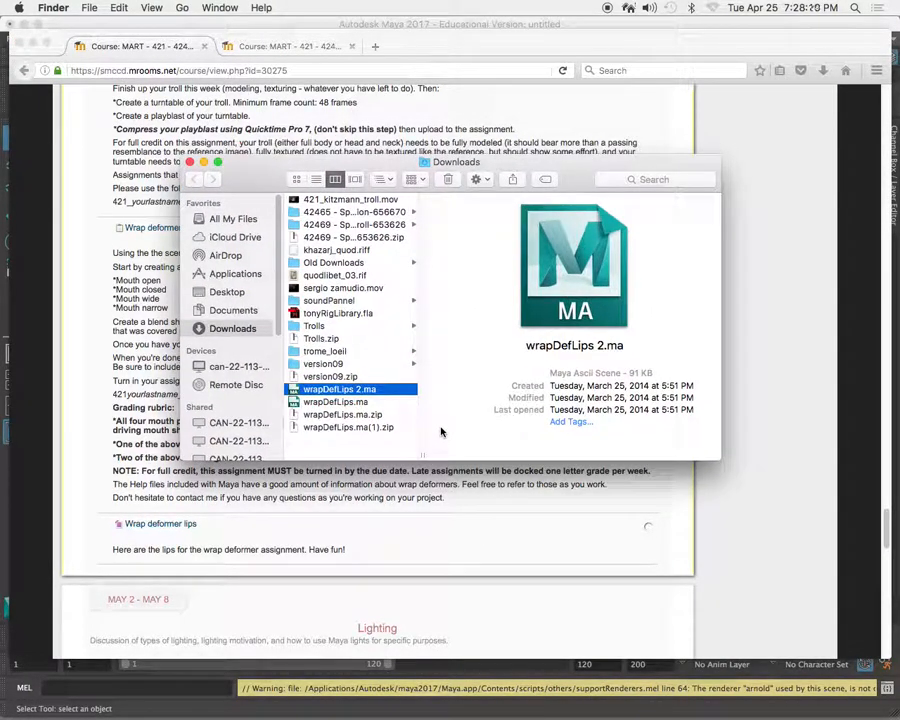
left_click(332, 401)
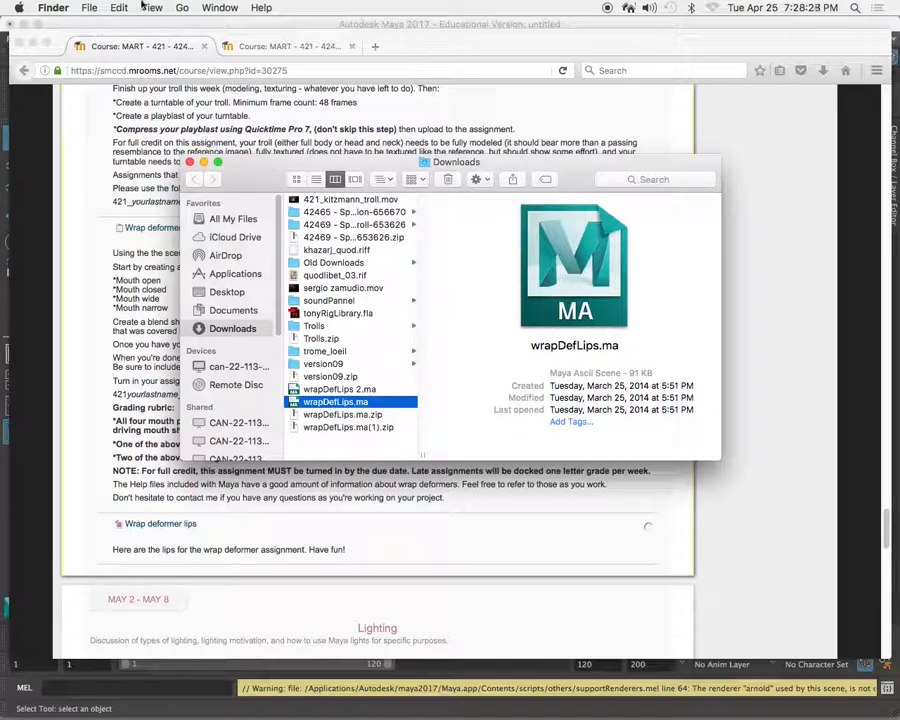
Switch to Maya and create a new project named Lips_Deform in the default projects location.
left_click(96, 25)
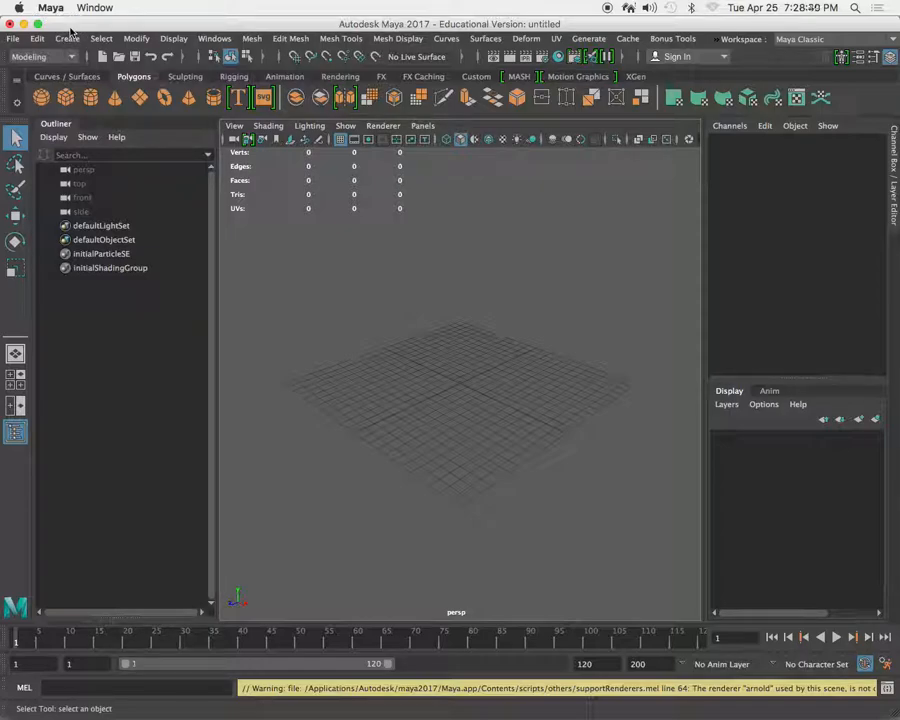
left_click(12, 38)
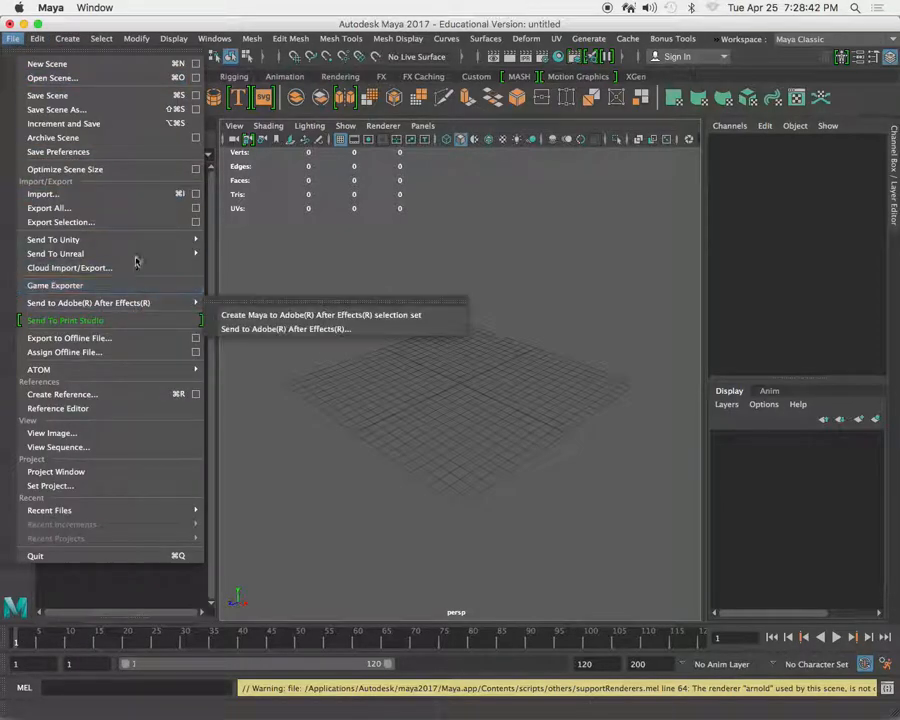
mouse_move(139, 369)
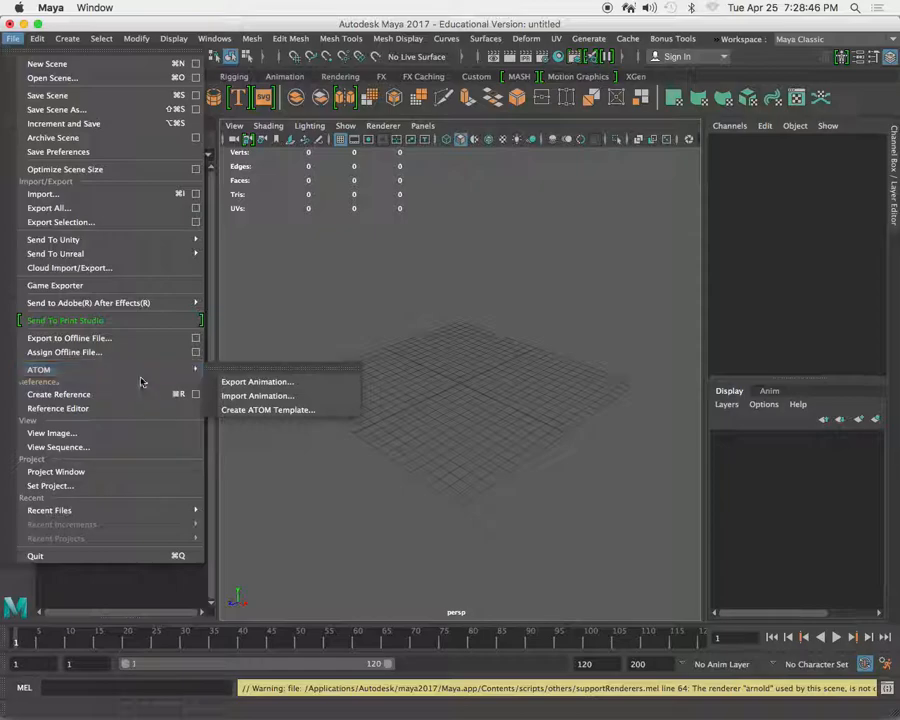
left_click(151, 472)
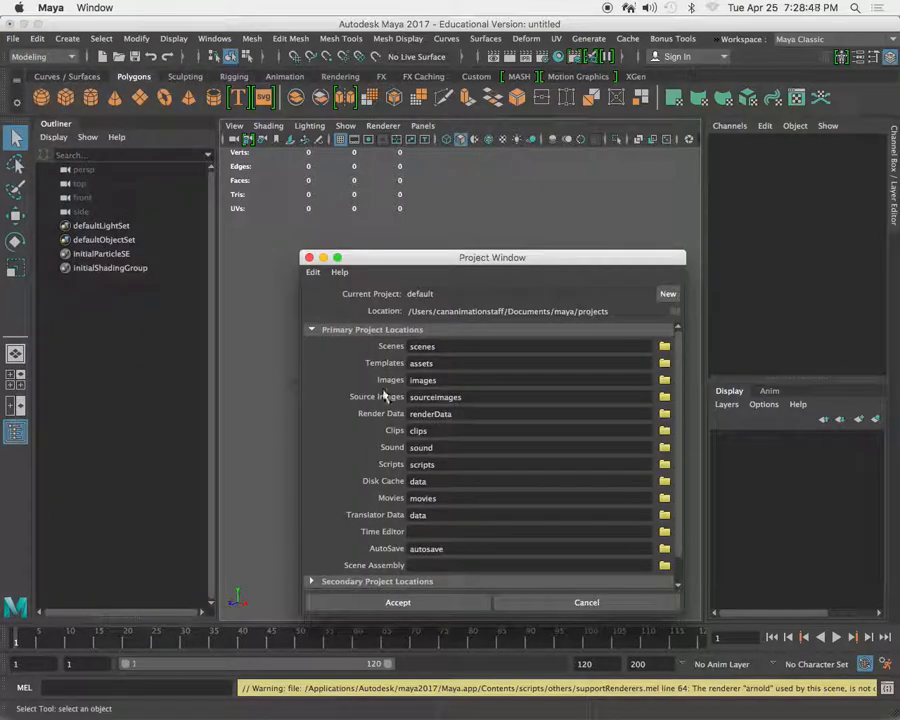
left_click(665, 294)
left_click_drag(476, 294, 373, 292)
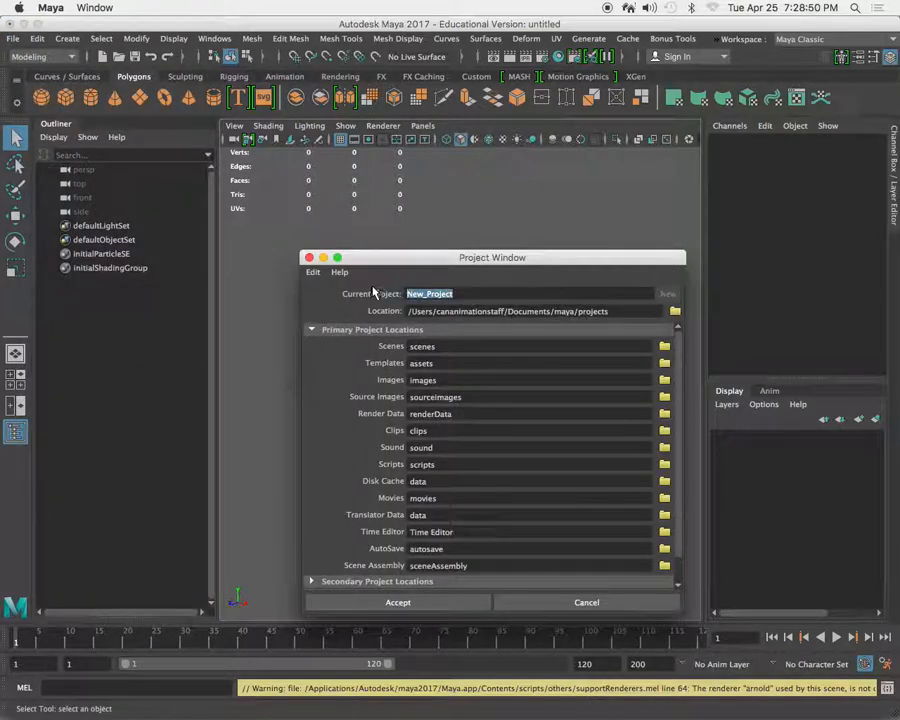
type("Lips_Deform")
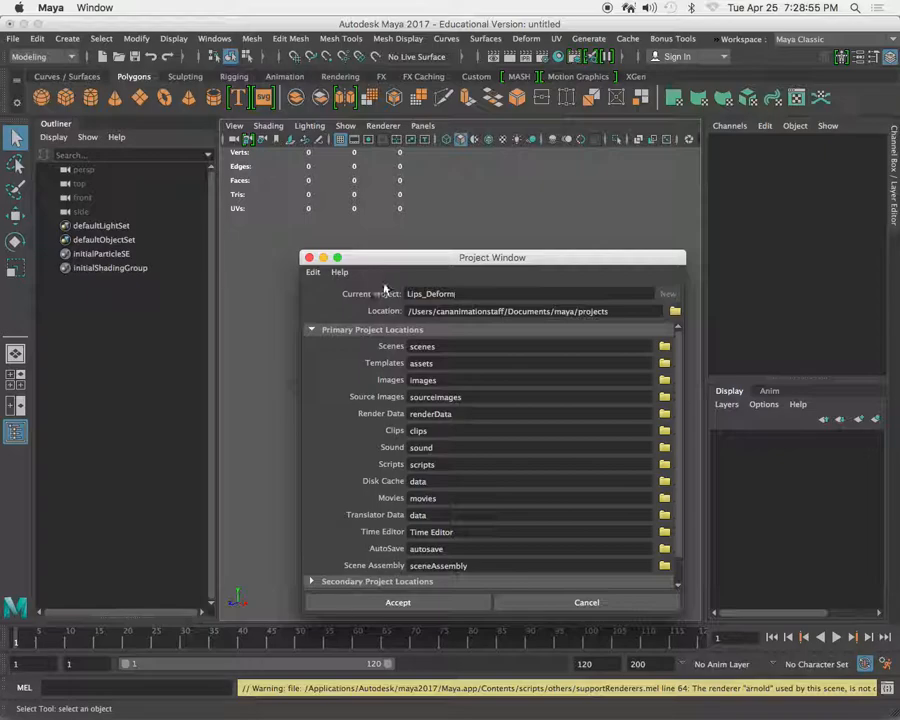
left_click_drag(411, 259, 369, 216)
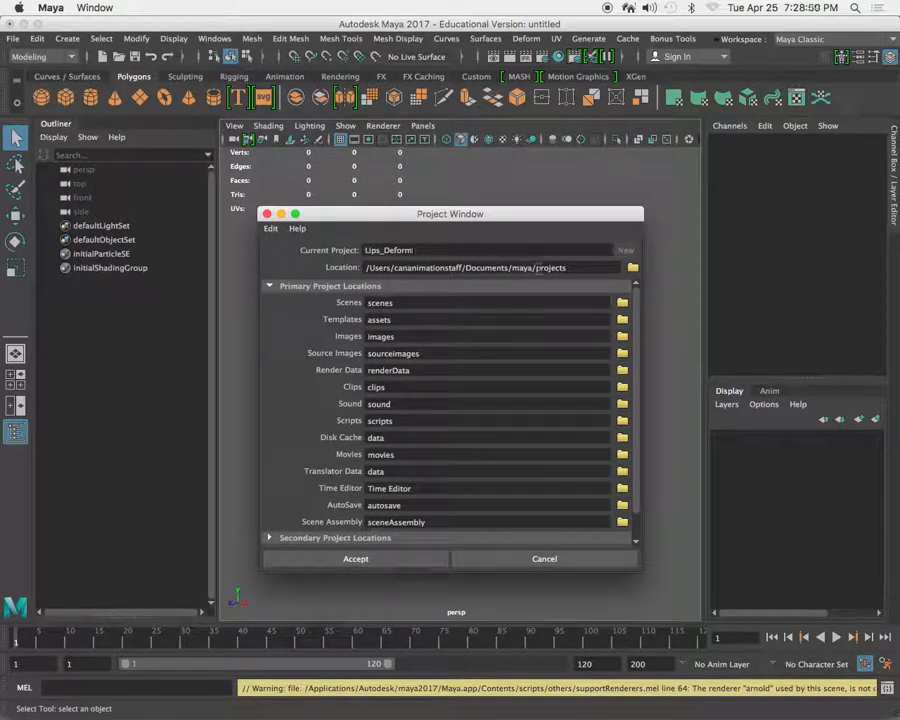
left_click(356, 559)
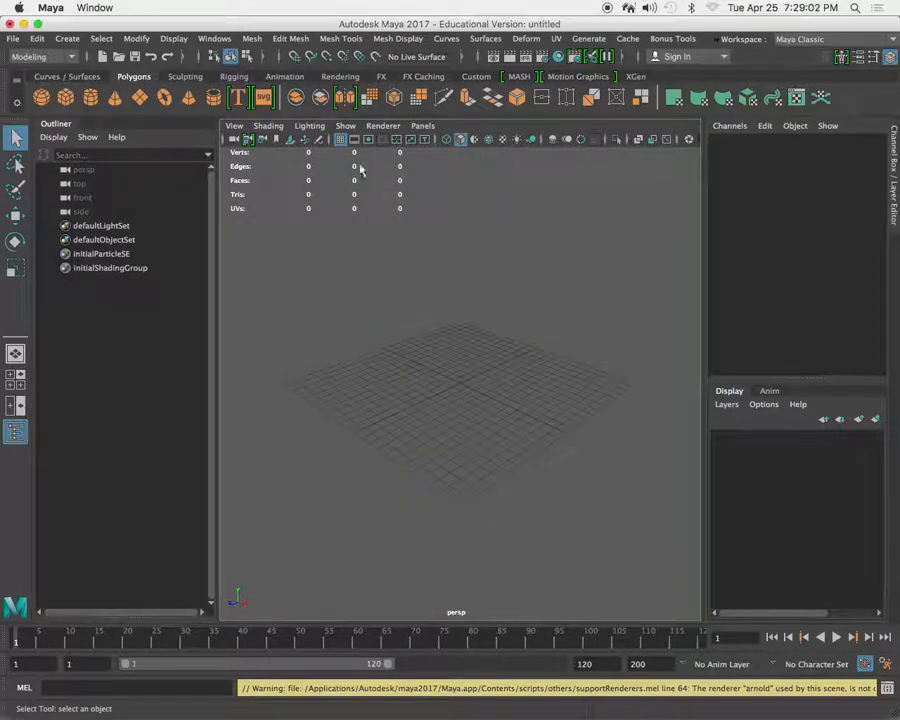
Switch to Finder and open the scenes folder of the Lips_Deform project under Documents/maya/projects in a second window.
mouse_move(300, 712)
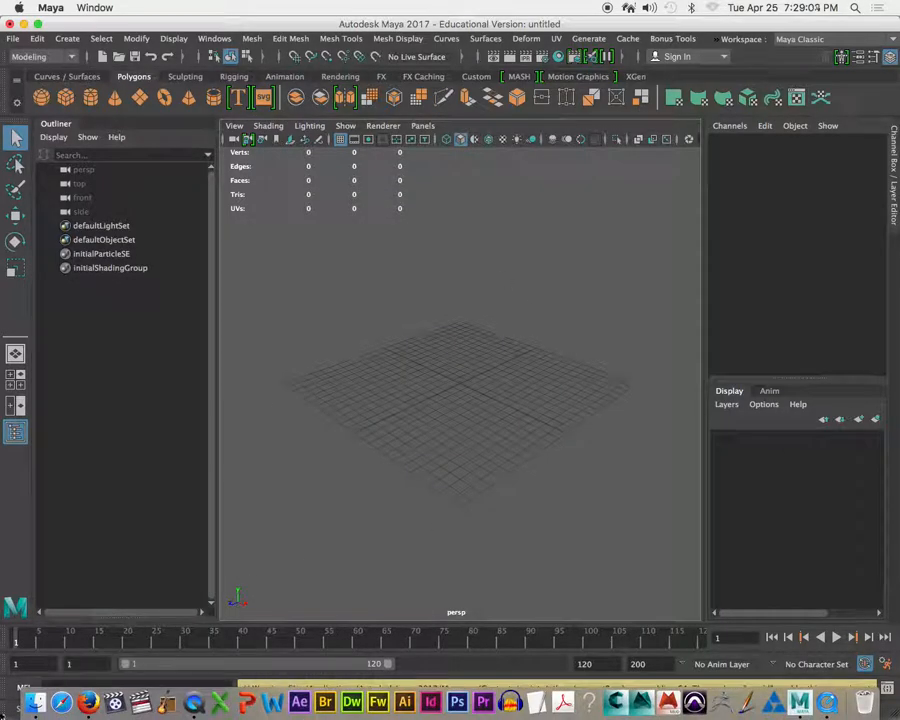
left_click(32, 700)
left_click_drag(572, 166, 464, 358)
left_click(667, 195)
left_click_drag(667, 195, 689, 133)
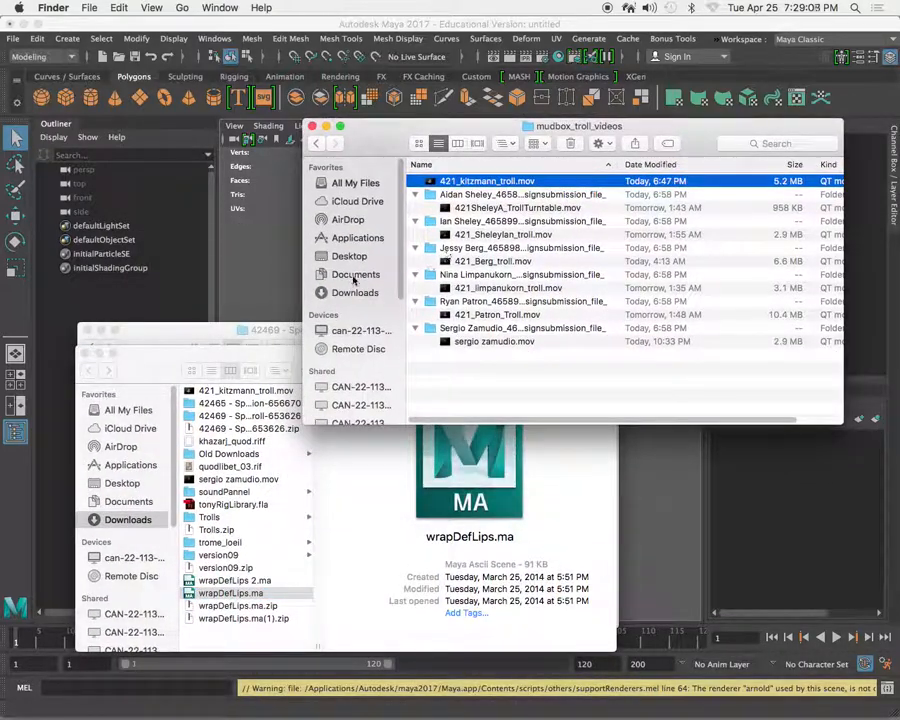
left_click(350, 274)
double_click(448, 260)
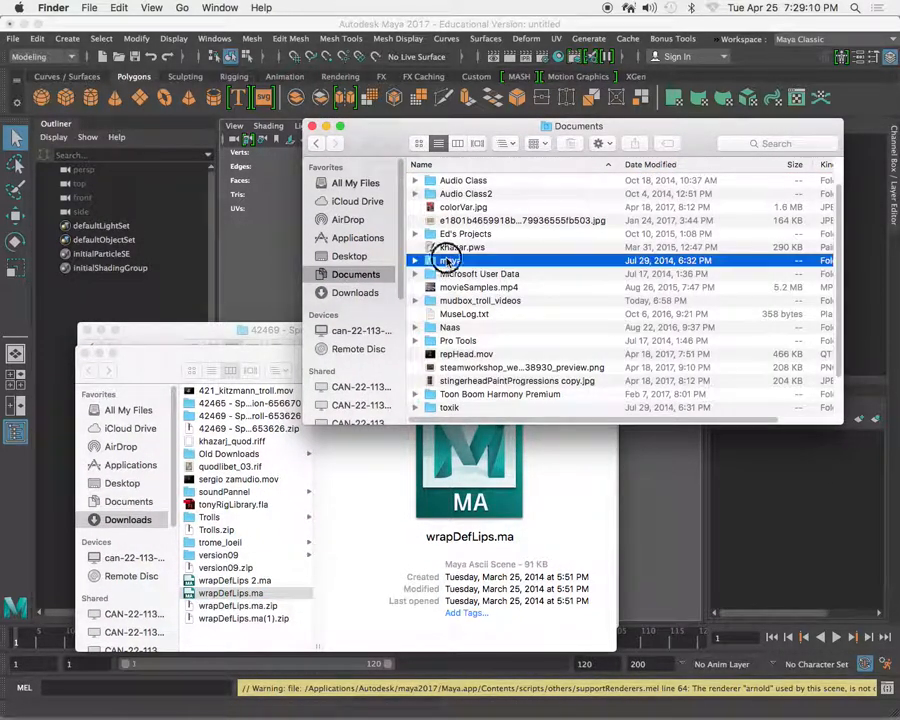
double_click(455, 182)
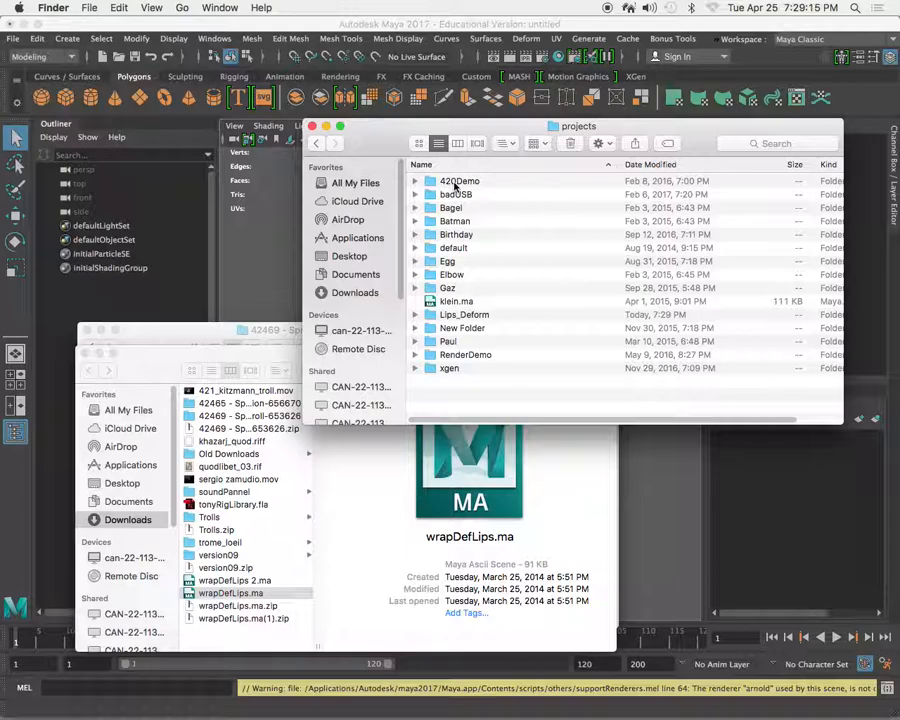
double_click(460, 314)
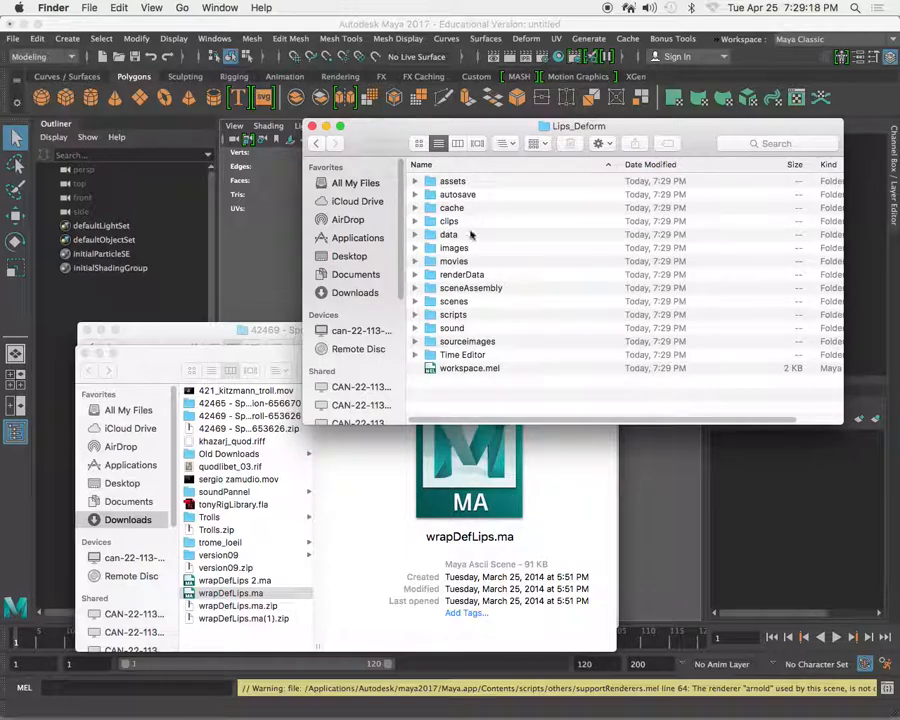
left_click(457, 302)
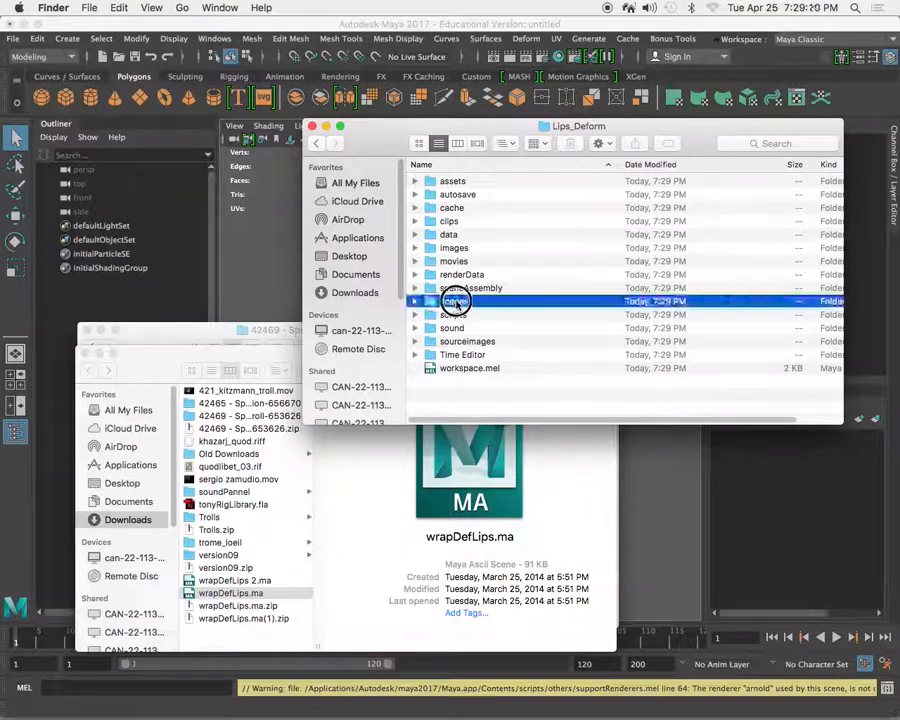
double_click(457, 302)
Copy wrapDefLips.ma from Downloads into the Lips_Deform project's scenes folder.
left_click(140, 352)
key("super+c")
left_click(528, 305)
key("super+v")
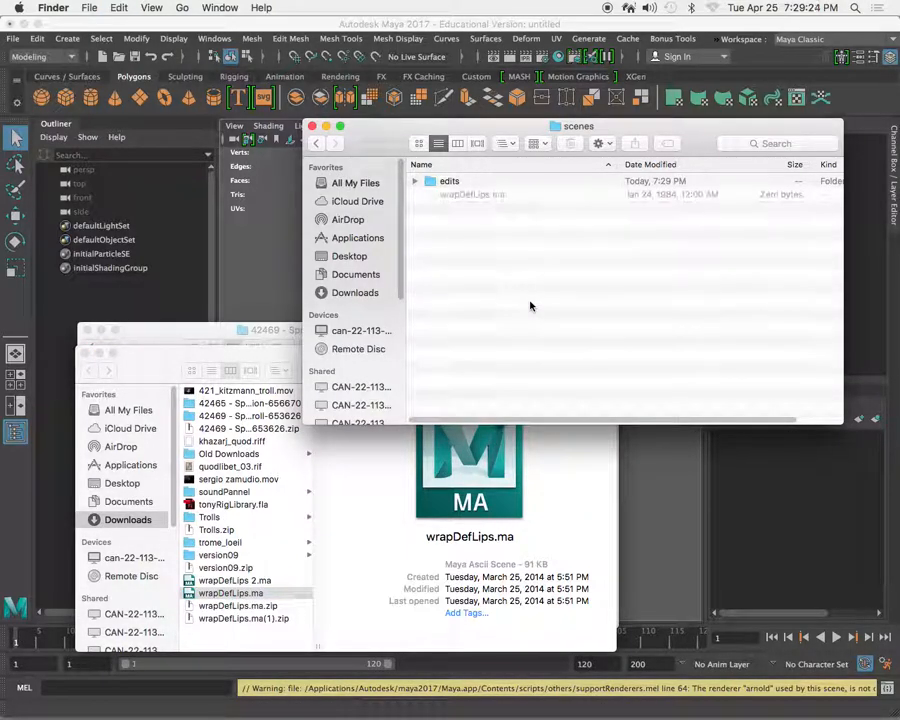
Switch back to Maya and open the scene wrapDefLips.ma from the Lips_Deform project.
left_click(322, 28)
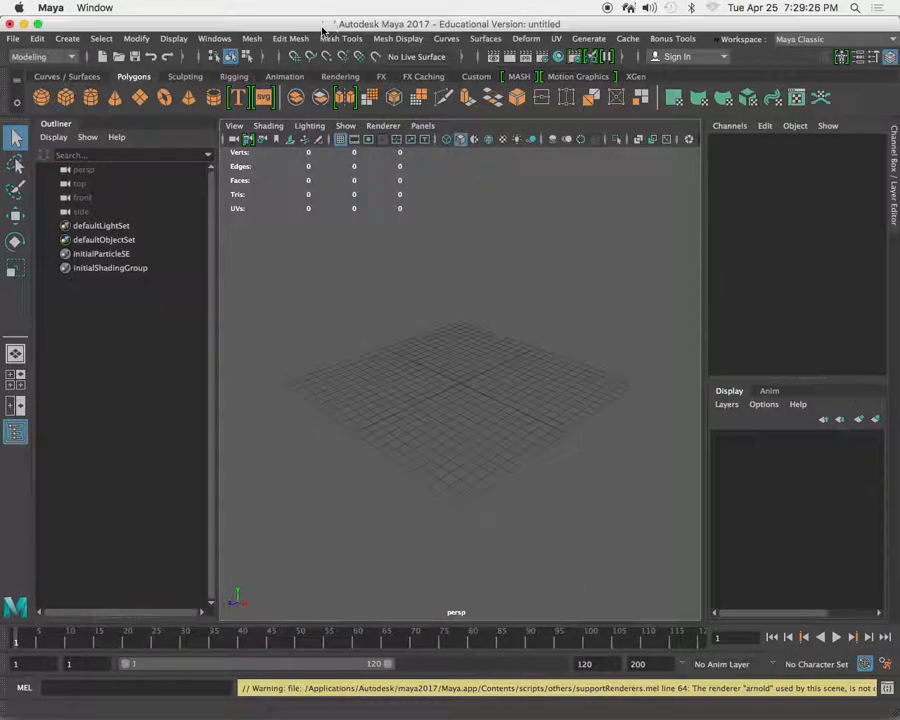
left_click(14, 38)
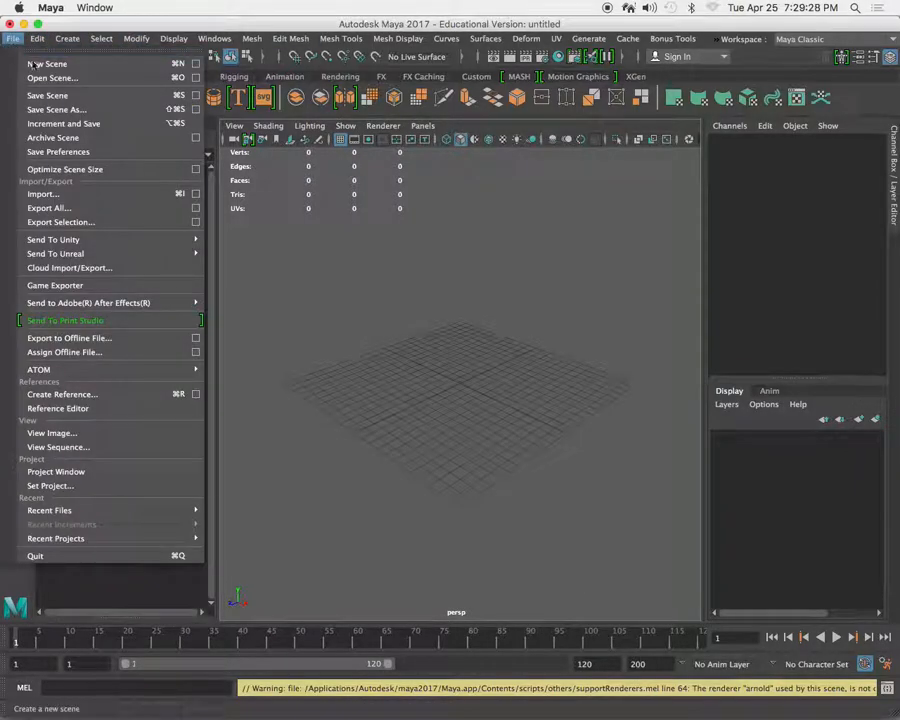
left_click(50, 77)
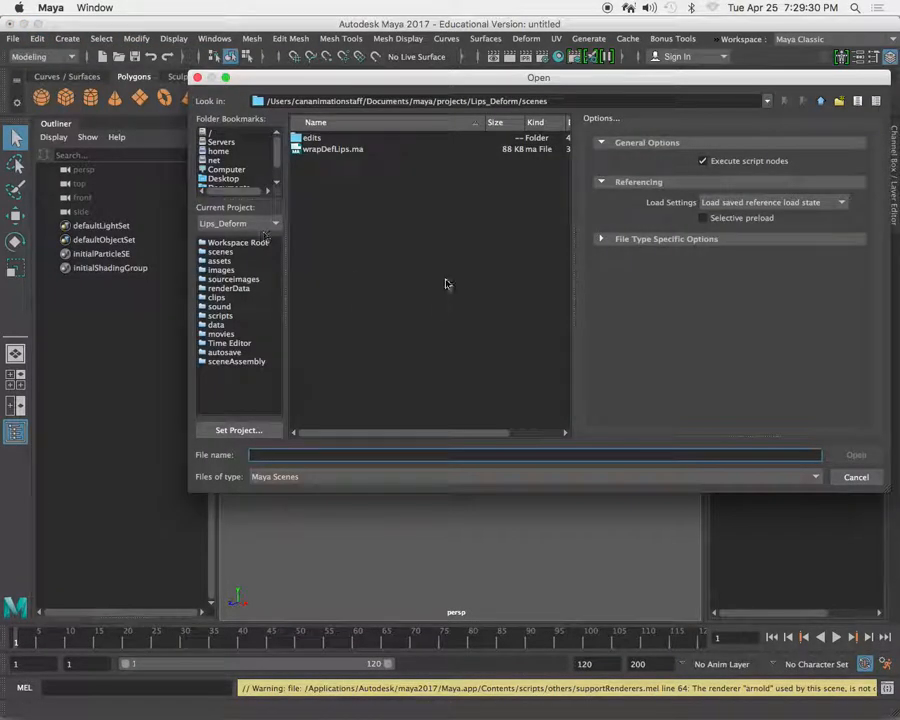
left_click(326, 151)
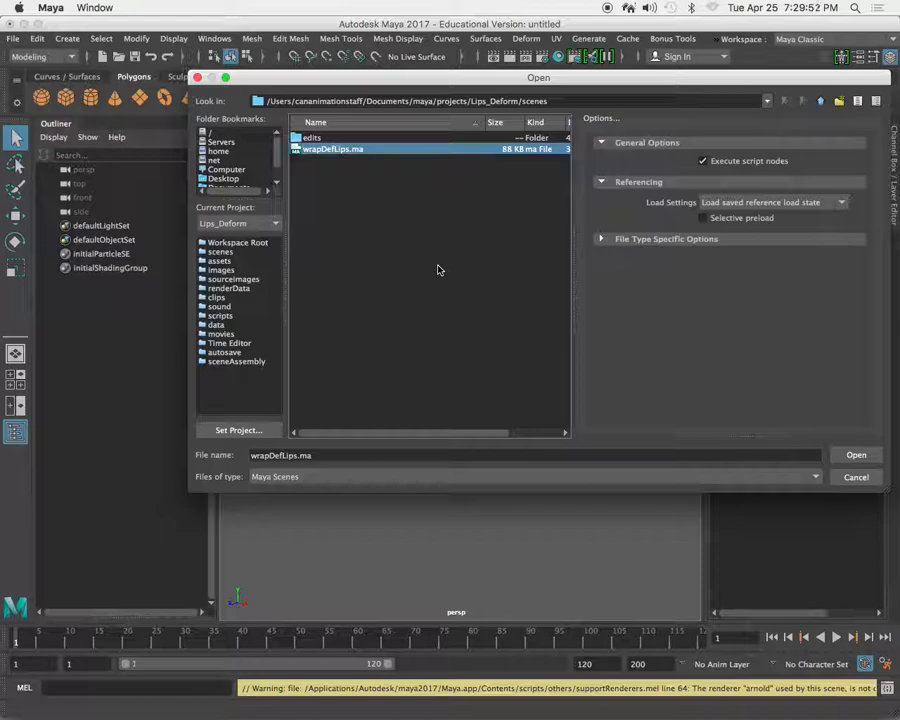
left_click(852, 455)
left_click(449, 369)
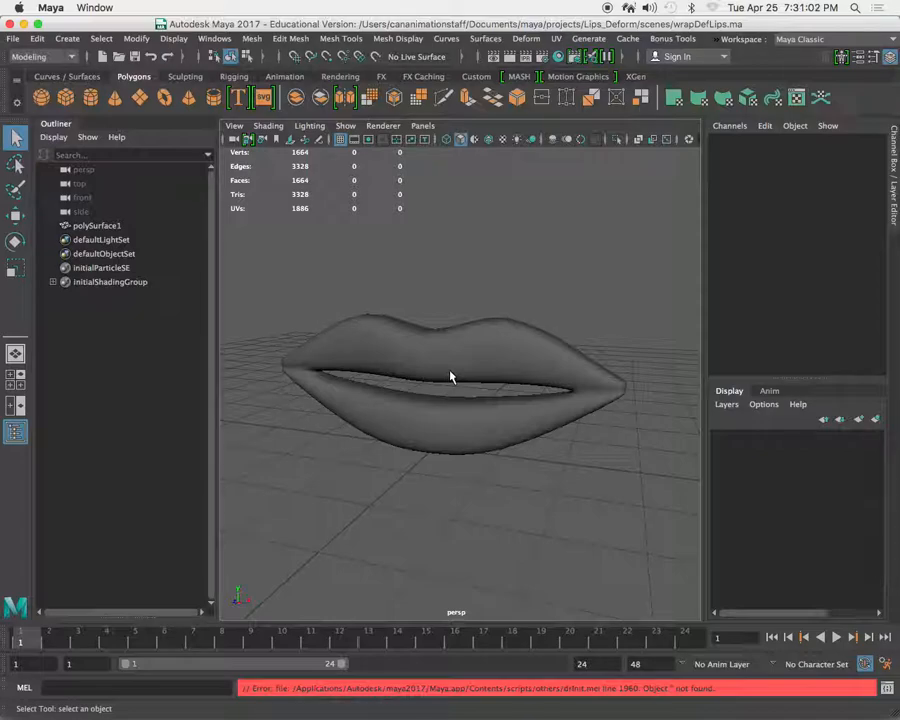
Select and deselect the lips mesh repeatedly, leaving it selected, and open the Script Editor to examine the error output.
left_click(428, 378)
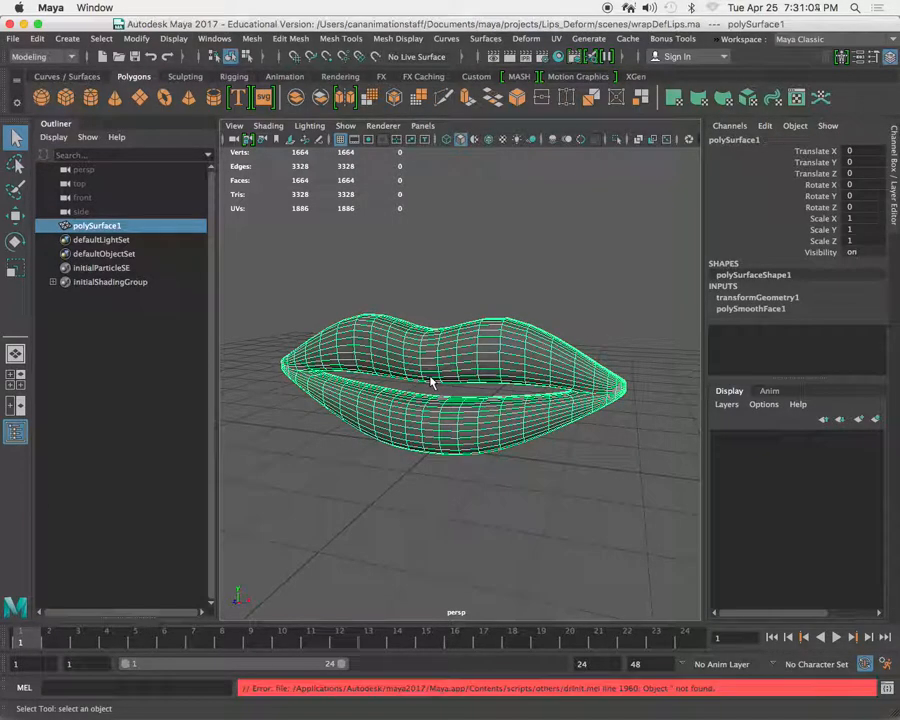
left_click(434, 265)
left_click(443, 342)
left_click(435, 275)
left_click(453, 376)
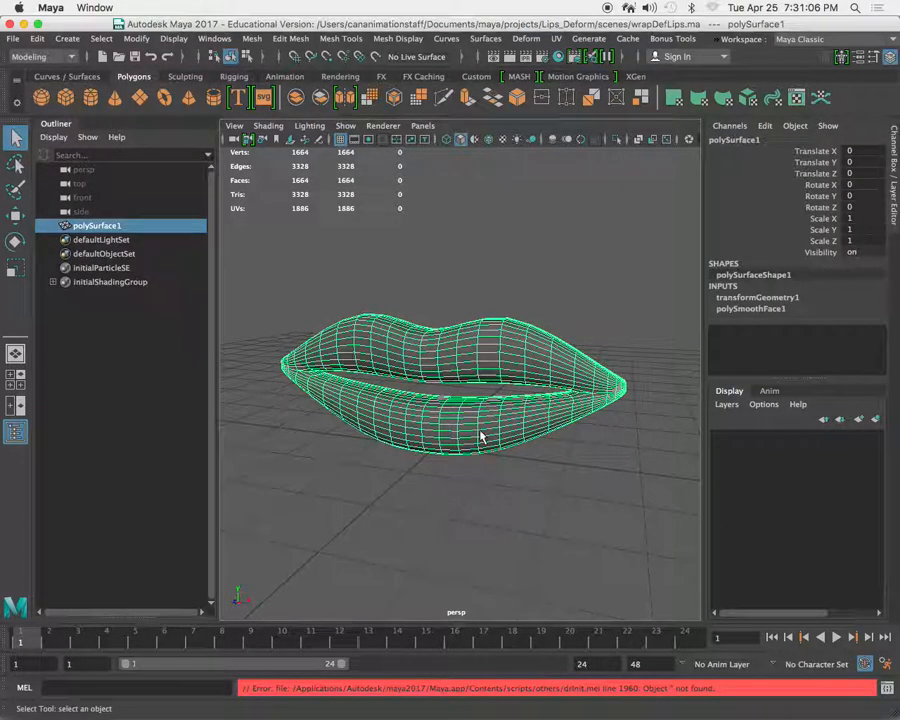
left_click(888, 690)
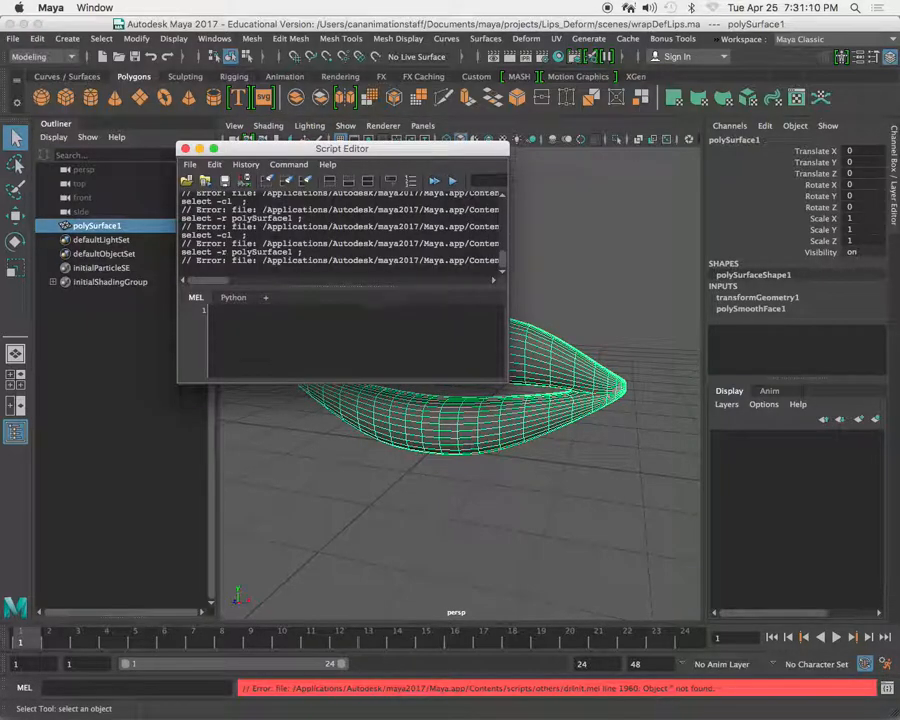
Enlarge the Script Editor, examine the drInit.mel error lines to their full length, and close the editor.
left_click_drag(505, 382, 777, 547)
left_click_drag(540, 372, 502, 420)
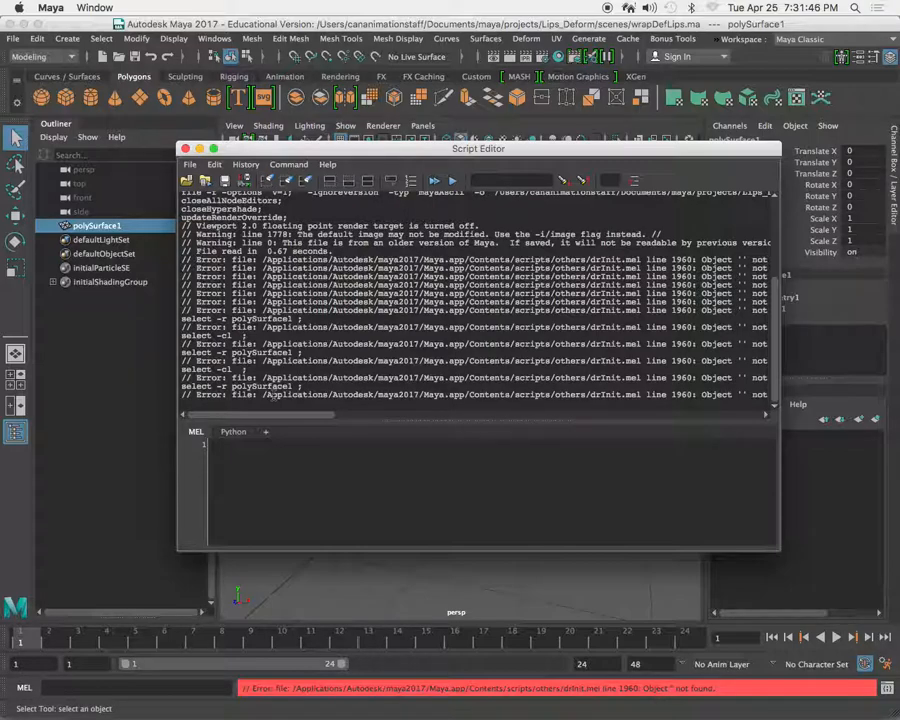
left_click_drag(244, 419, 268, 422)
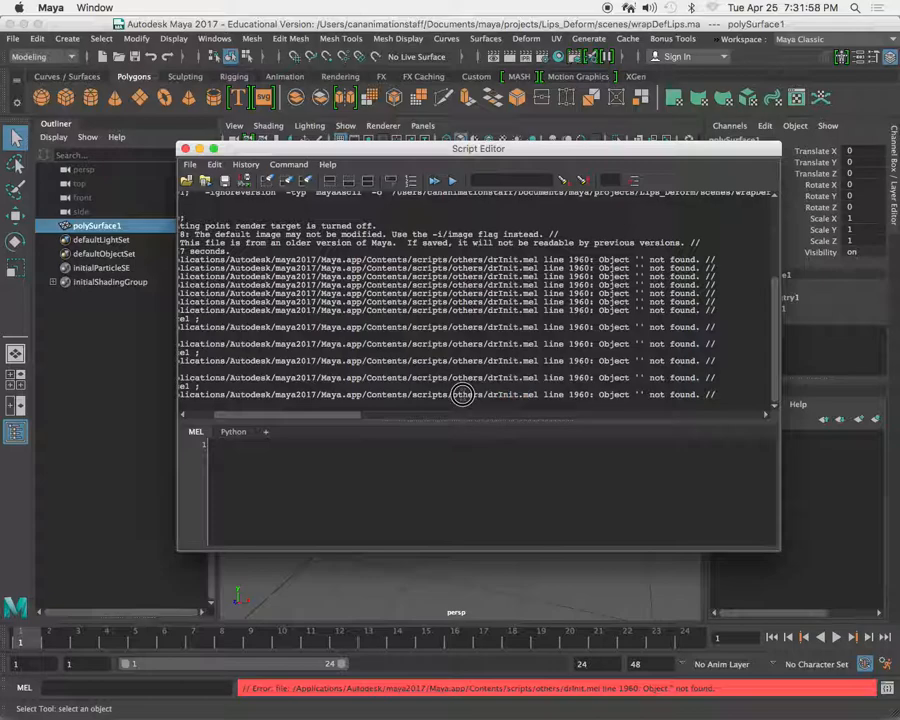
left_click_drag(516, 396, 499, 395)
left_click_drag(341, 416, 233, 416)
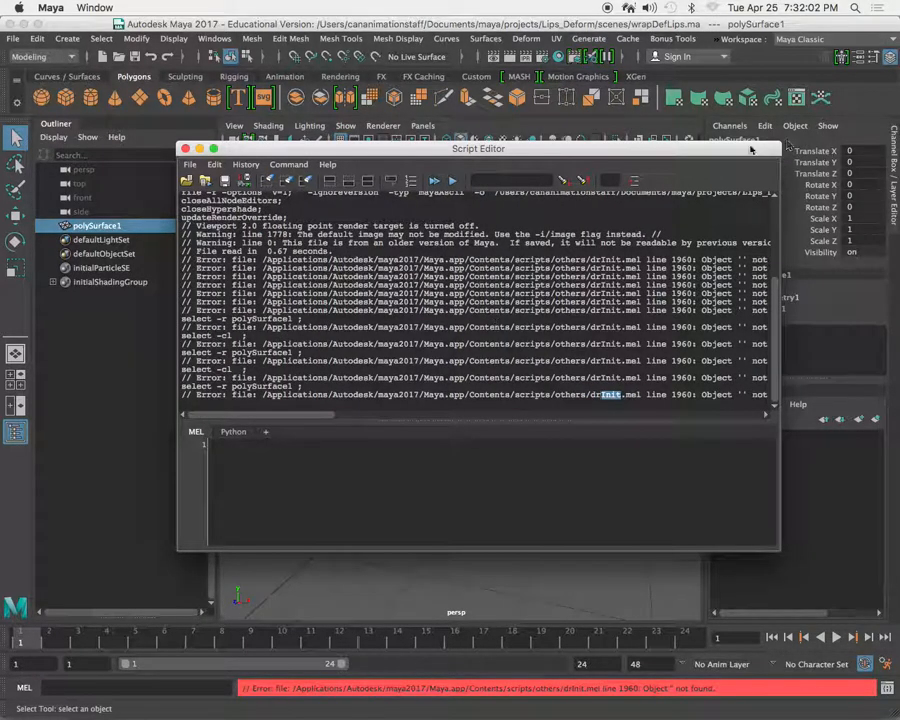
left_click(185, 148)
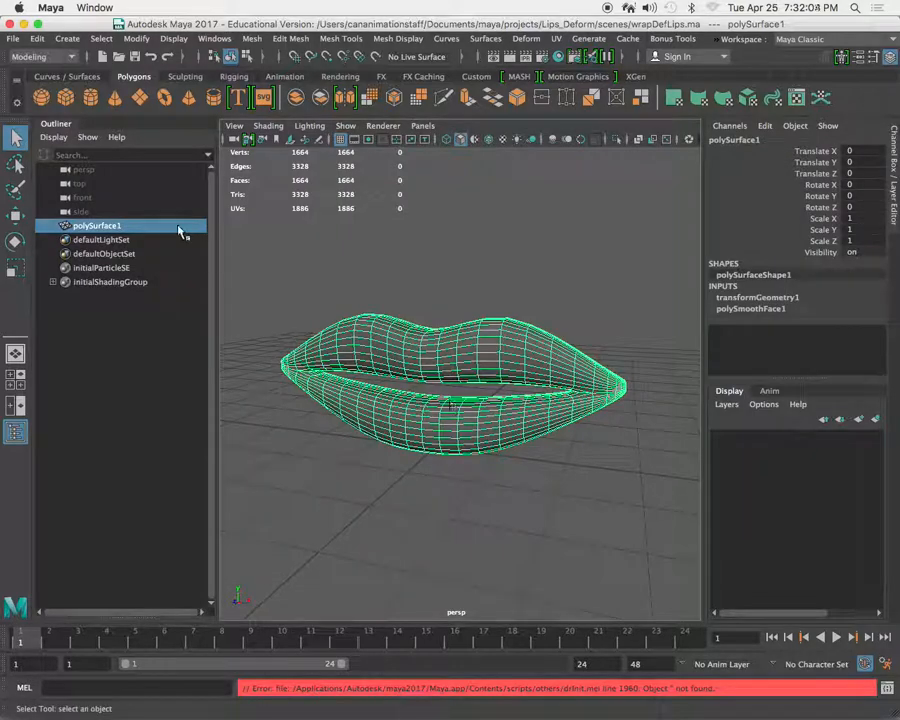
Reselect the lips mesh, recheck the Script Editor's error output, close the editor and clear the selection.
left_click(504, 555)
left_click(454, 325)
left_click(440, 271)
left_click(464, 400)
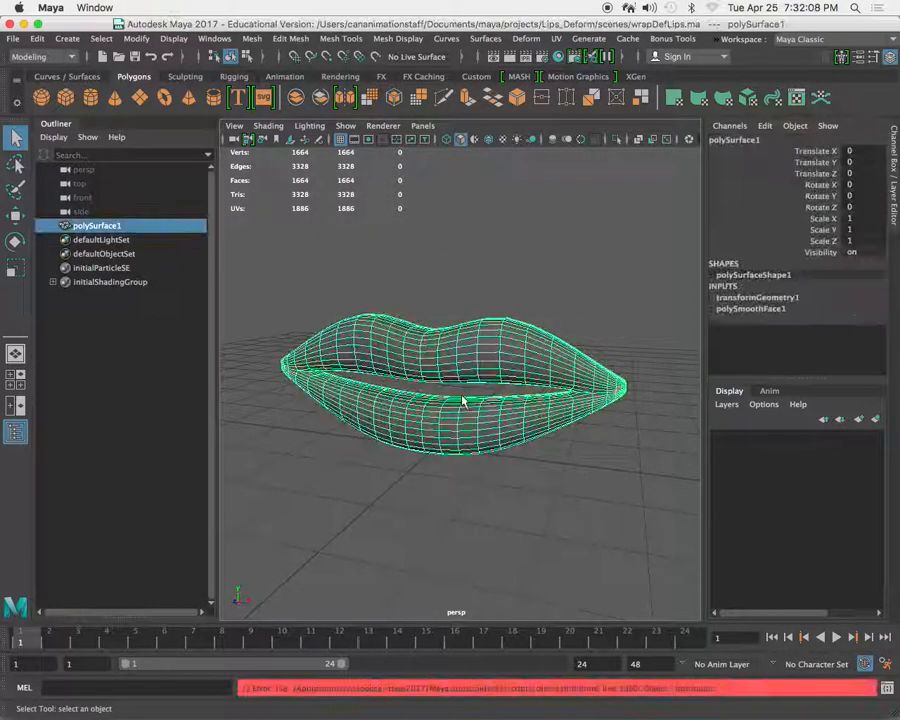
left_click(886, 689)
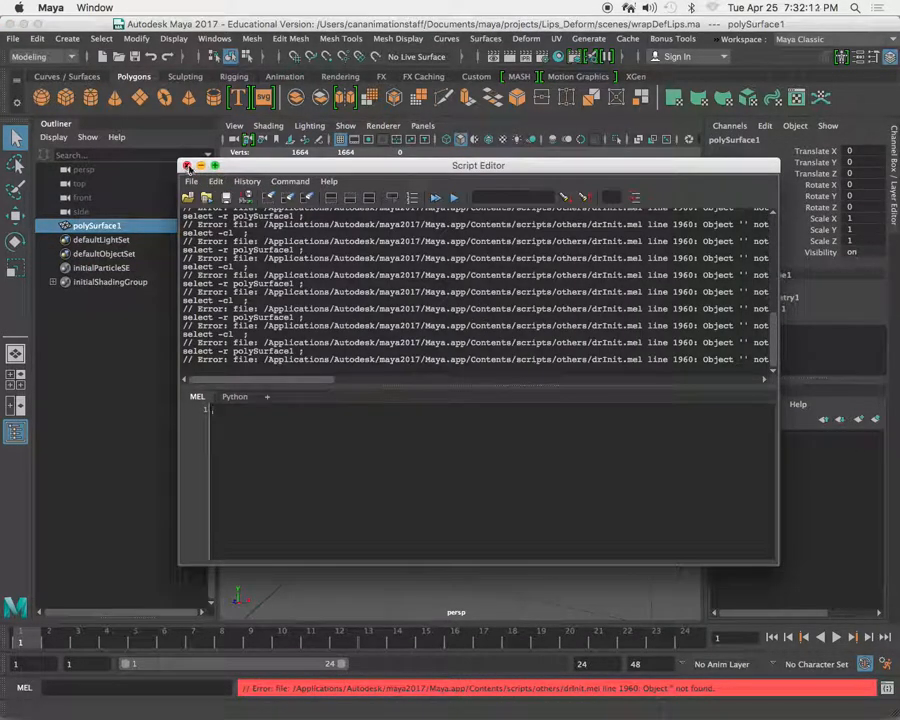
left_click(187, 165)
left_click(392, 255)
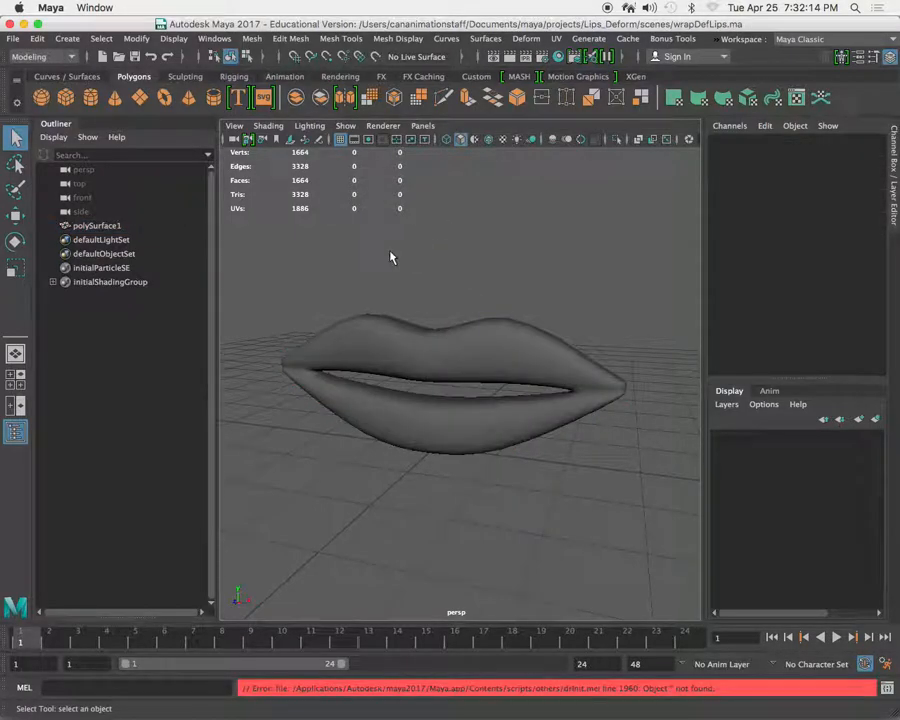
Start a new scene and create a polygon cube at the origin as a test object.
left_click(14, 38)
left_click(42, 62)
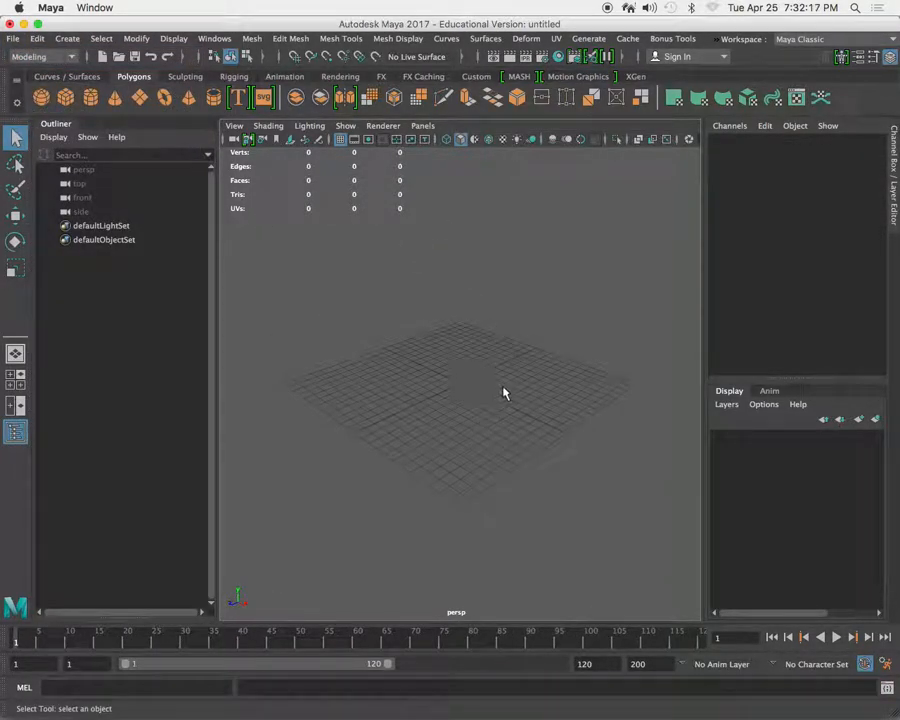
right_click_drag(476, 390, 455, 377, "alt")
key("space")
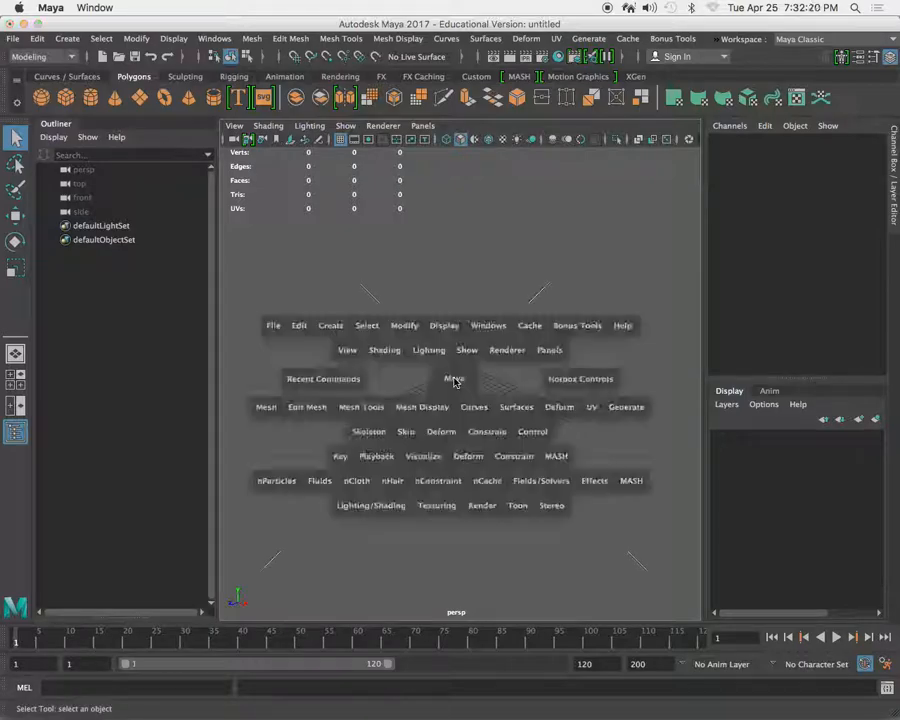
left_click(366, 329)
left_click(330, 328)
left_click_drag(333, 330, 536, 402)
scroll(468, 368, "up", 10)
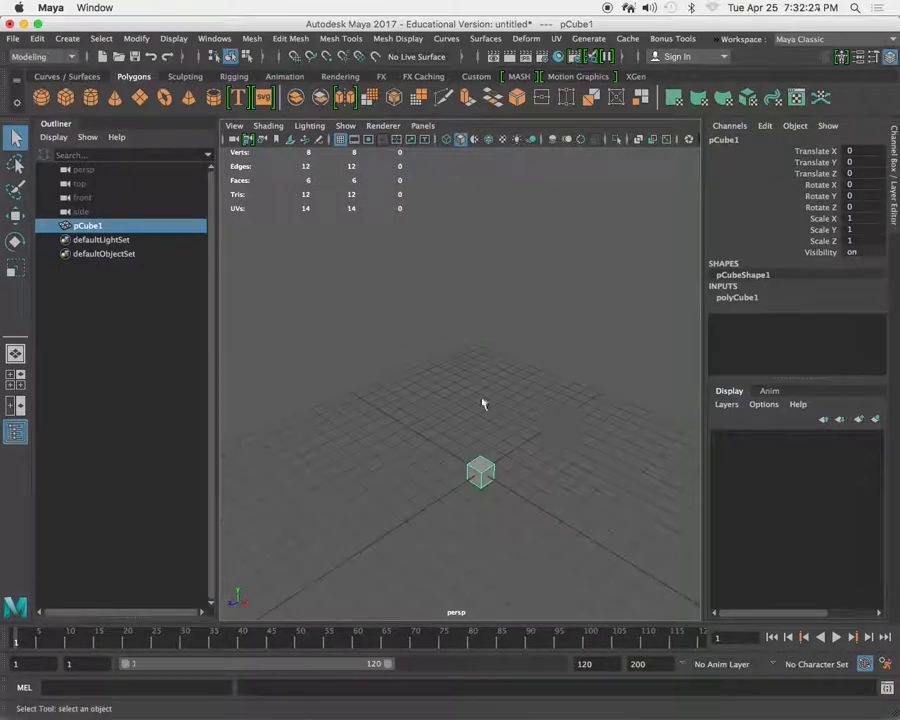
Move the test cube along the X axis to about -2.7.
scroll(474, 394, "down", 3)
key("w")
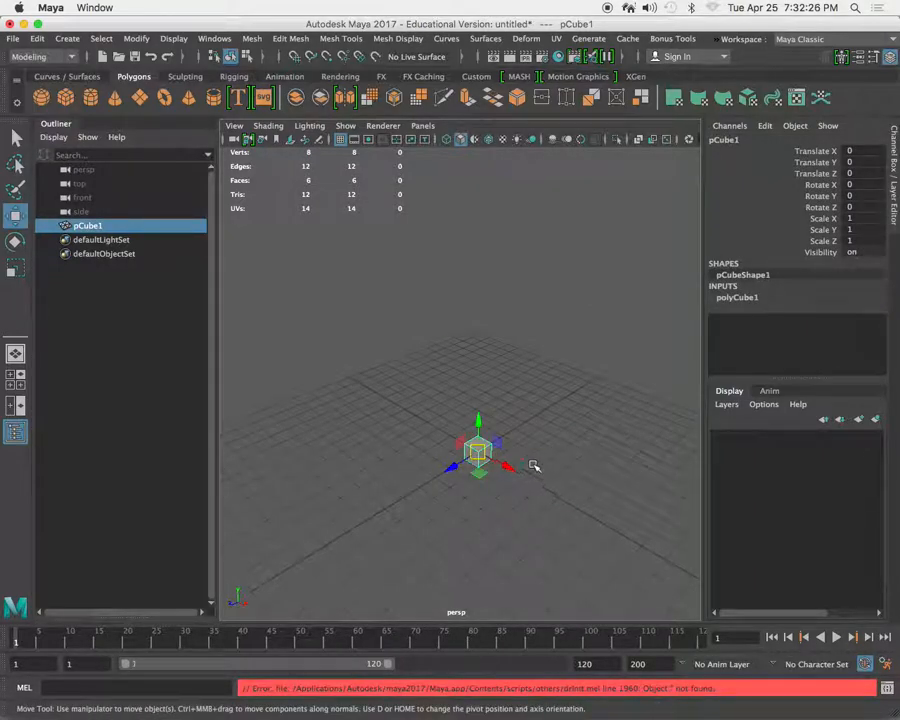
middle_click_drag(531, 467, 534, 430, "alt")
left_click_drag(500, 424, 474, 402)
right_click_drag(474, 402, 554, 426, "alt")
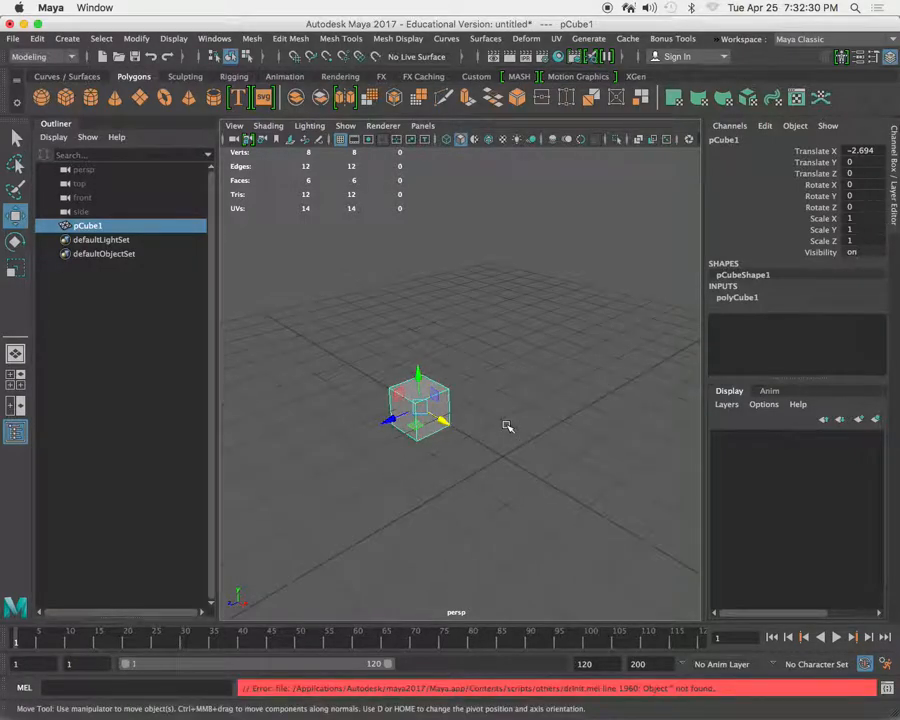
Open wrapDefLips.ma from the Lips_Deform scenes folder, discarding the untitled test scene.
left_click(13, 39)
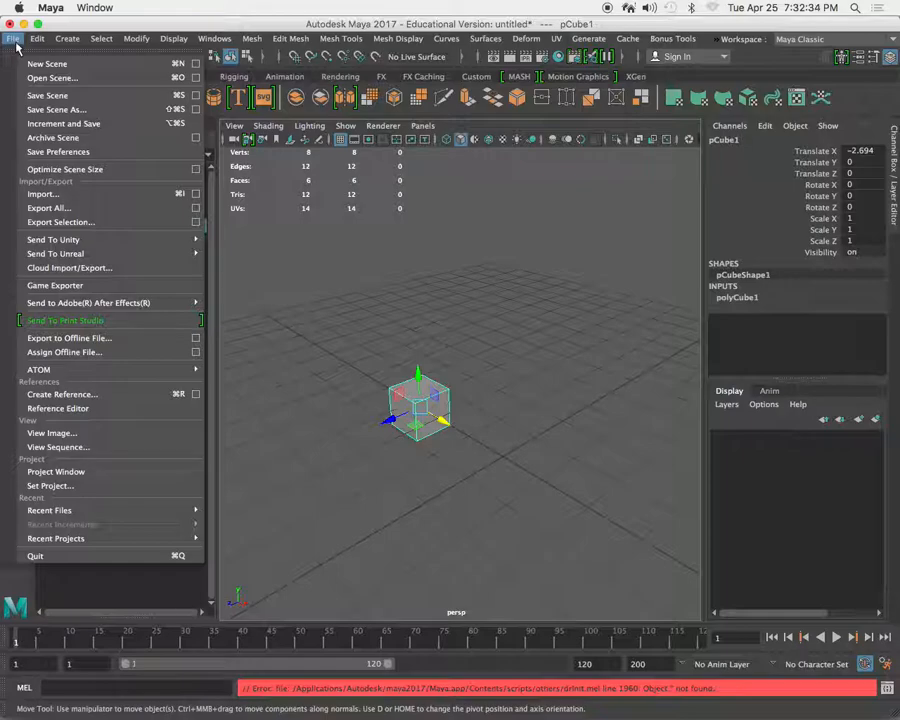
left_click(45, 77)
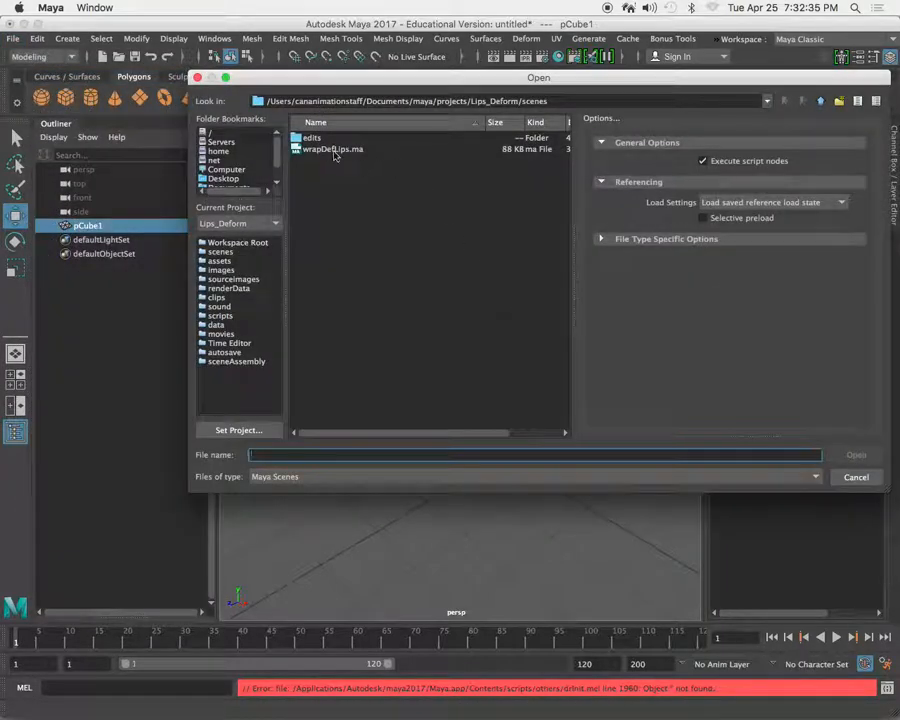
left_click(334, 149)
left_click(855, 455)
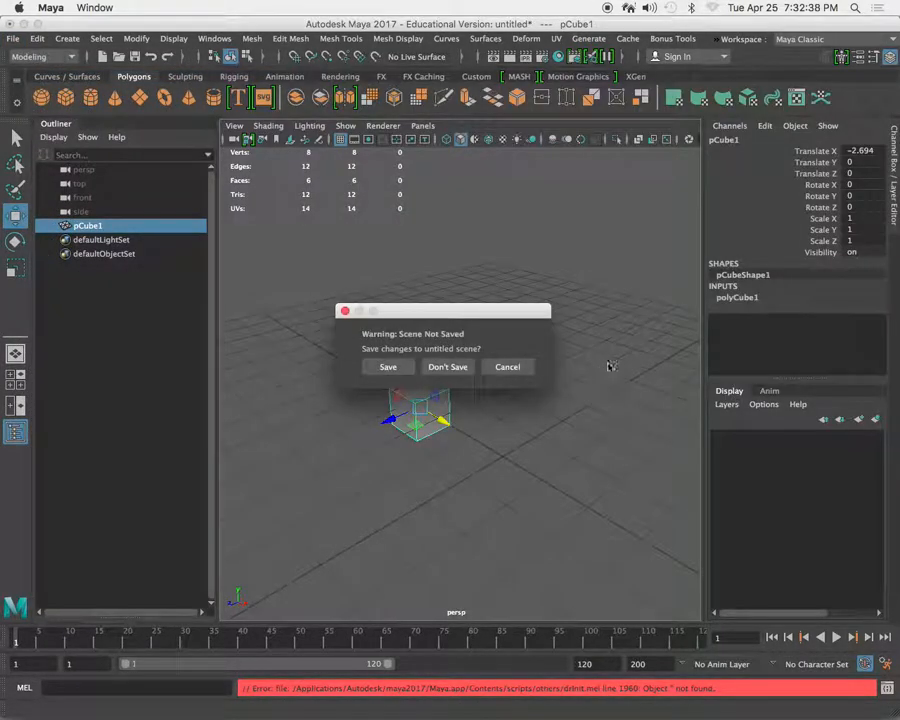
left_click(458, 367)
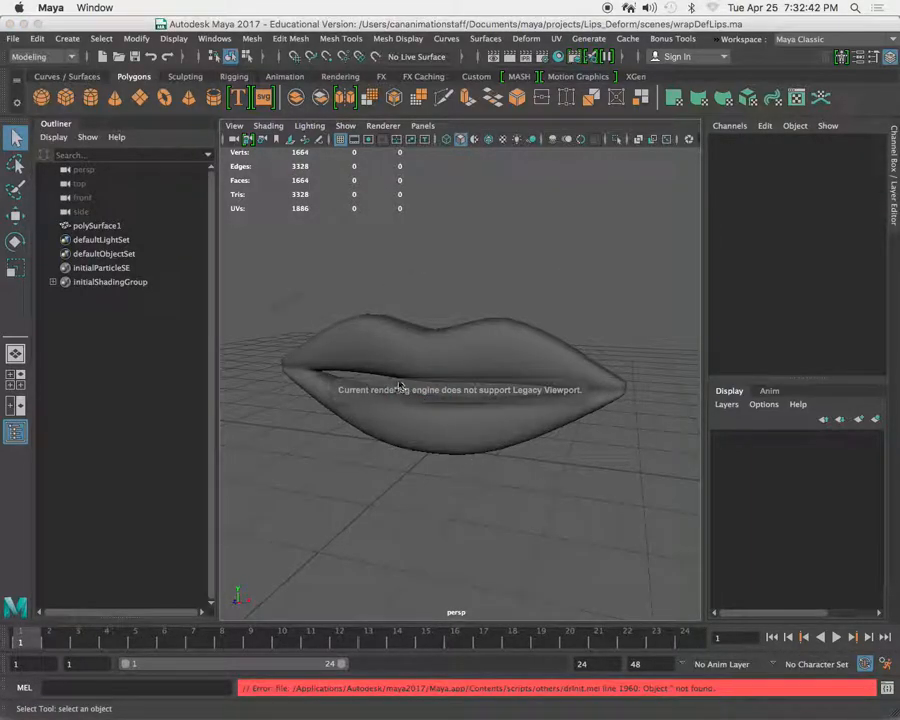
Inspect the lips model, check wrapDefLips.ma in Finder's scenes folder, and return to Maya.
scroll(407, 395, "up", 4)
scroll(381, 381, "down", 6)
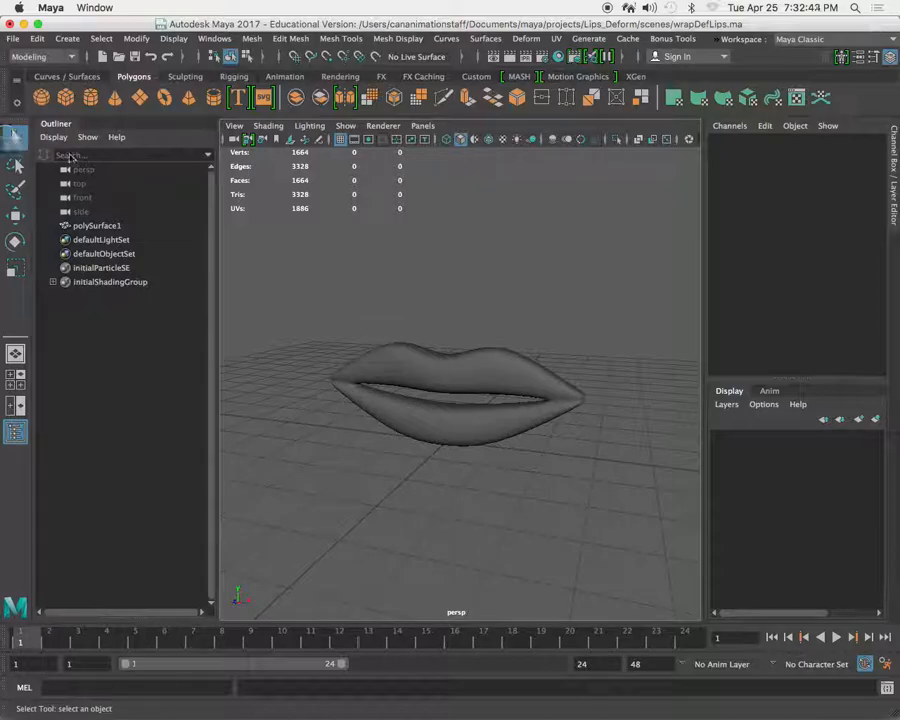
scroll(450, 352, "up", 4)
key("w")
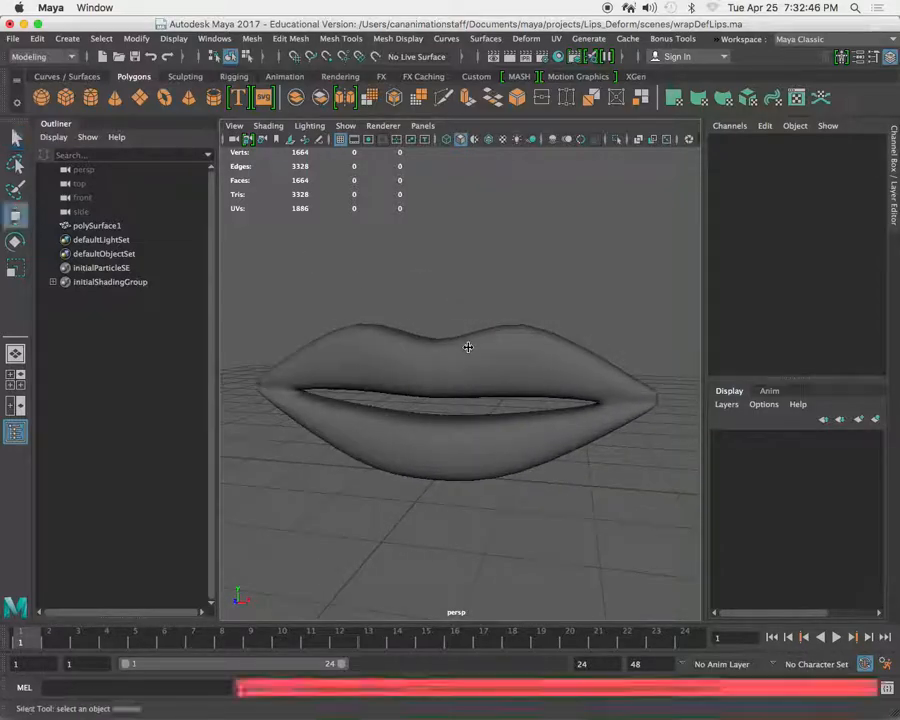
left_click_drag(438, 356, 416, 380, "alt")
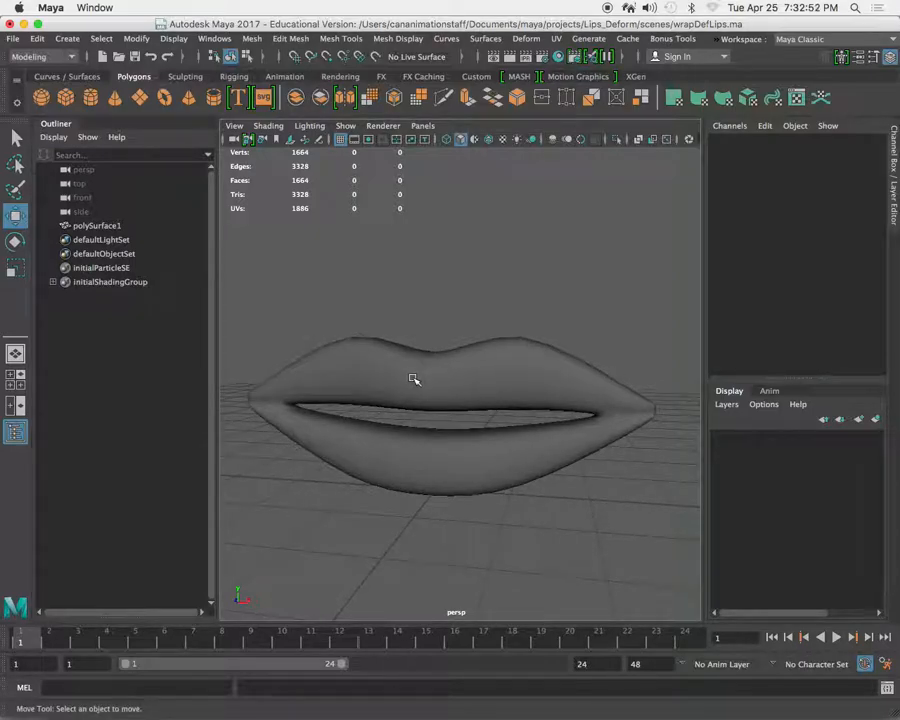
key("super+Tab")
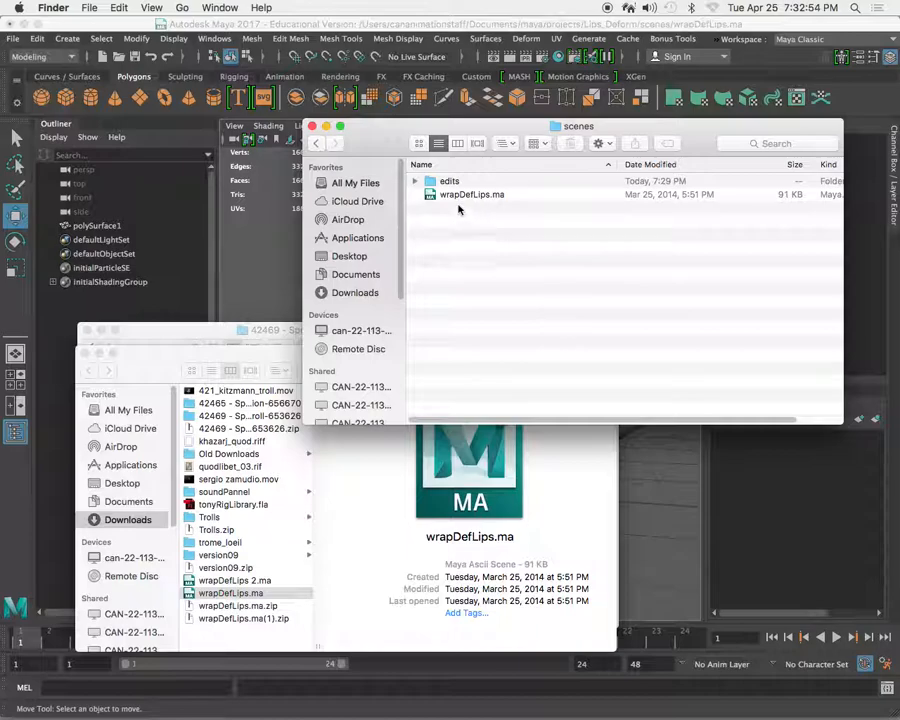
key("super+Tab")
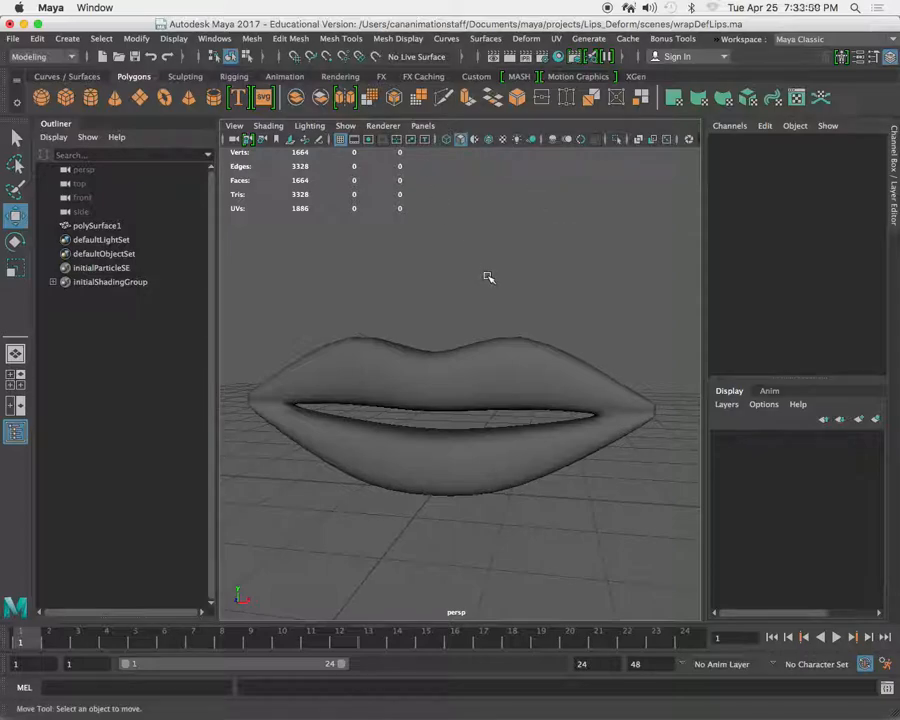
left_click_drag(468, 285, 444, 294, "alt")
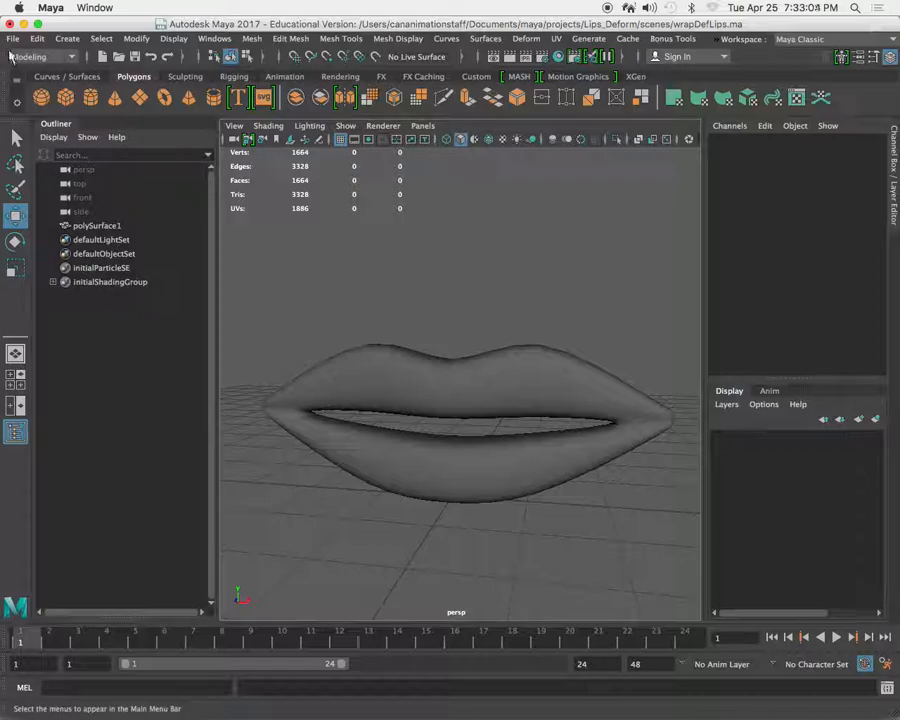
Rename the lips mesh polySurface1 to lips_high_geo_01.
left_click(96, 226)
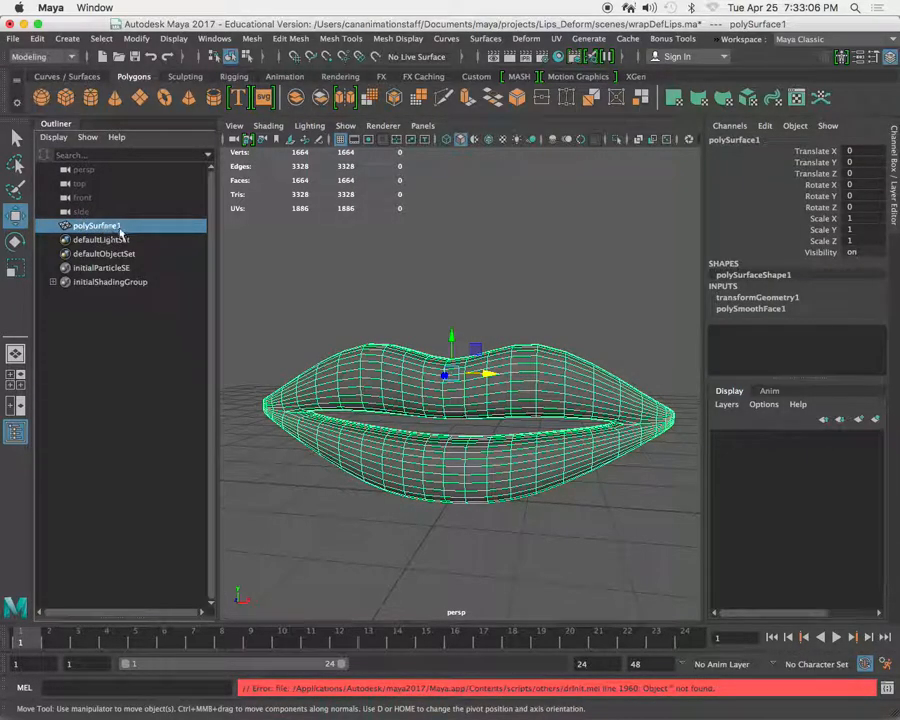
double_click(100, 226)
left_click(132, 226)
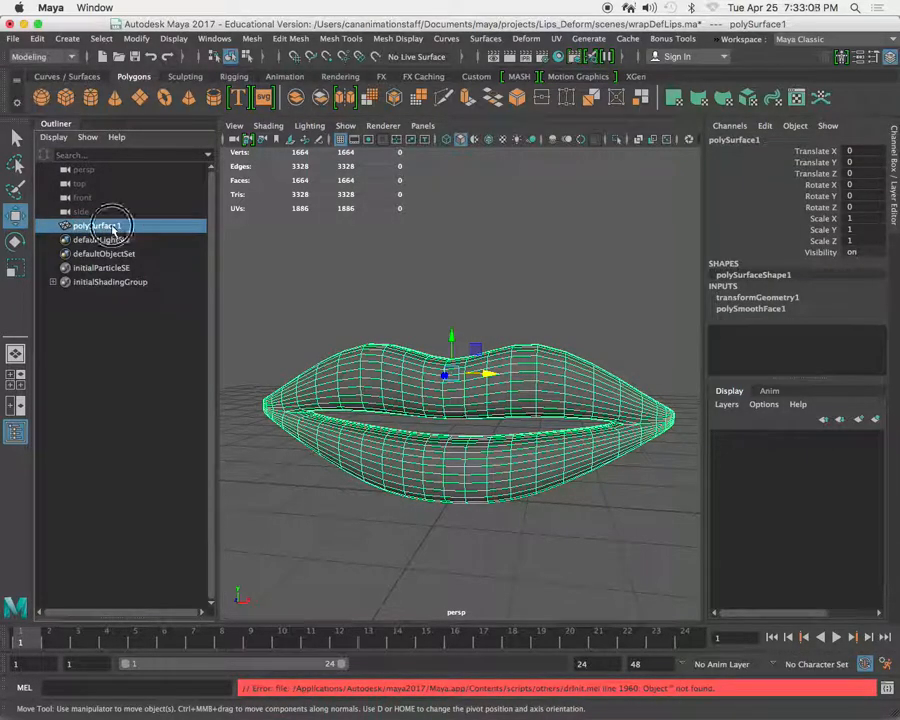
double_click(117, 225)
type("lips_high_geo_01")
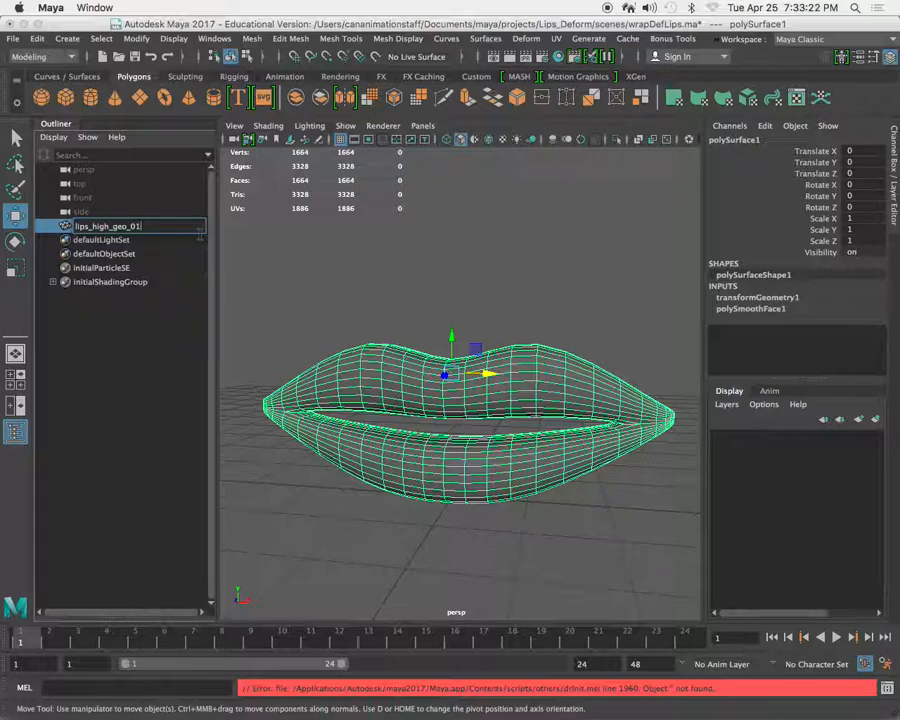
key("Return")
Duplicate the lips mesh in place, then delete the copy.
left_click(404, 289)
left_click(422, 410)
key("ctrl+d")
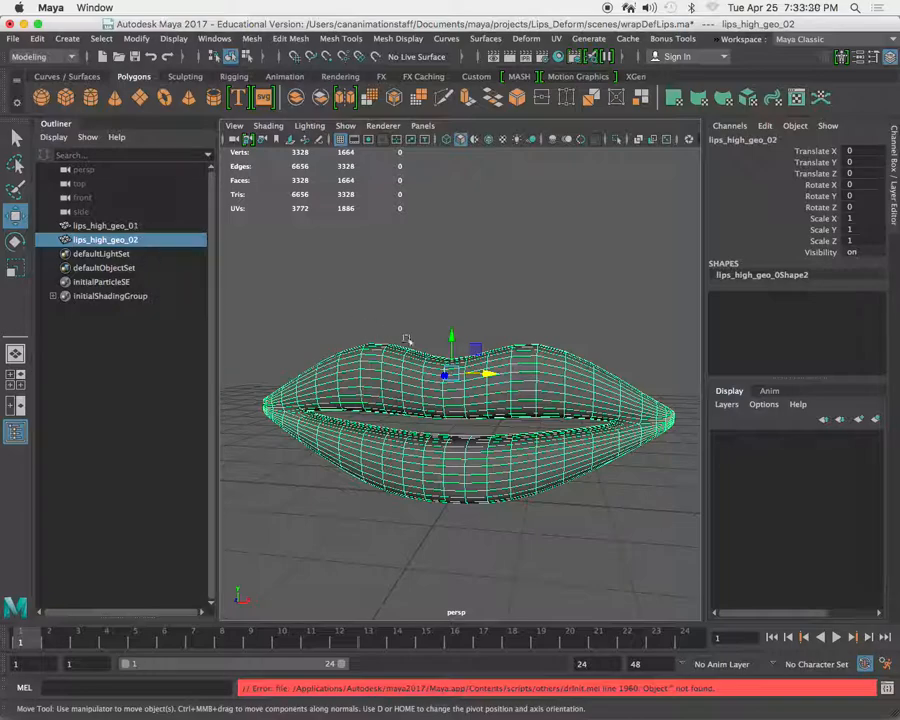
left_click_drag(514, 343, 492, 372, "alt")
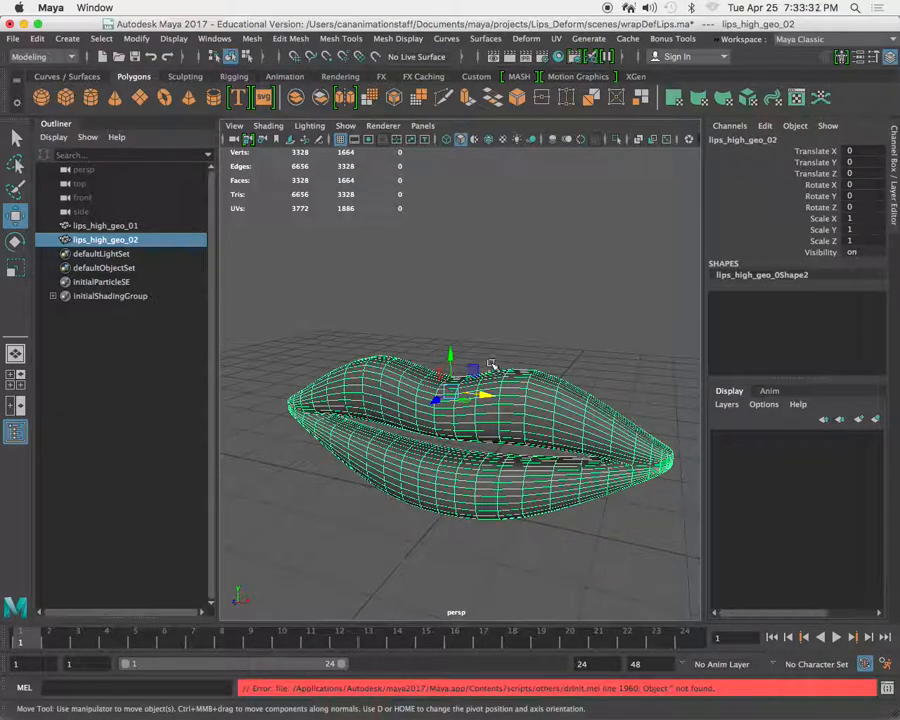
left_click(543, 330)
left_click(568, 422)
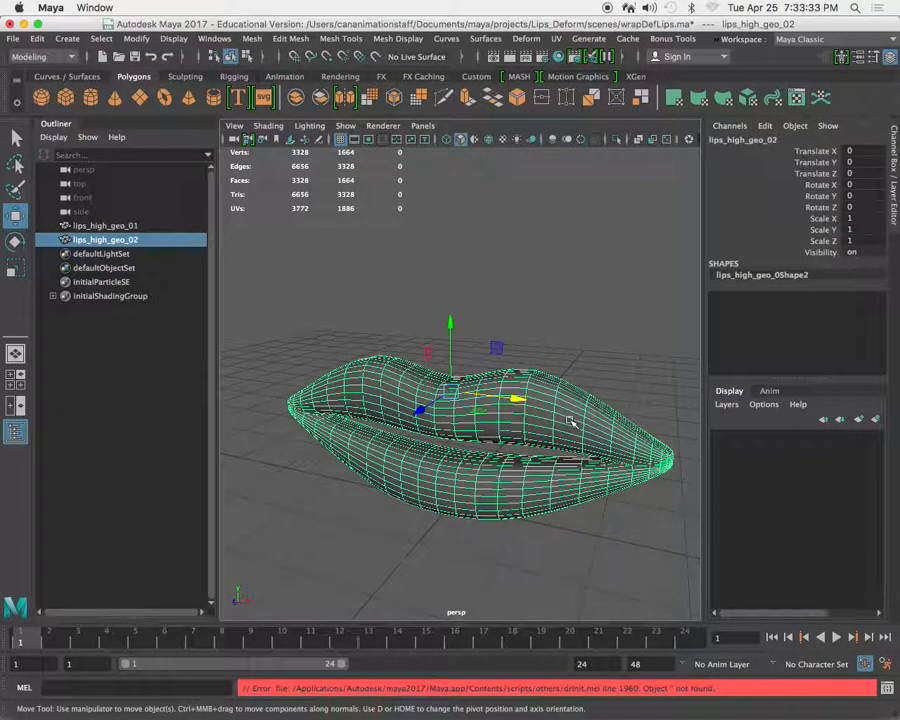
left_click(141, 226)
left_click(129, 241)
key("Delete")
Duplicate lips_high_geo_01 and move the copy behind the original along Z, to about -5.87.
left_click(428, 341)
left_click(462, 403)
left_click(575, 420)
right_click_drag(531, 425, 545, 284, "alt")
right_click_drag(516, 362, 542, 368, "alt")
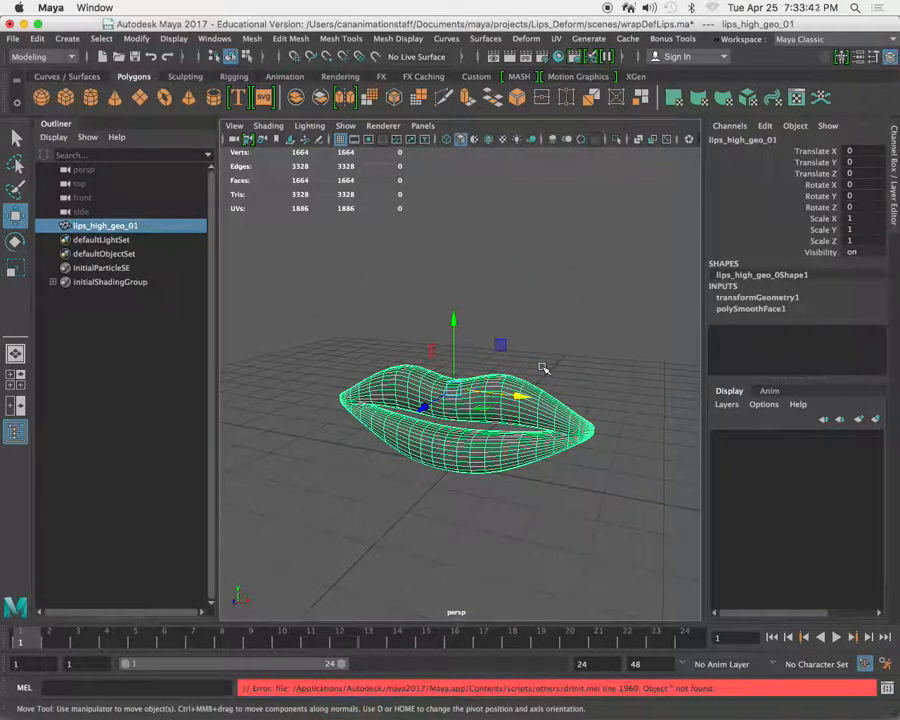
key("ctrl+d")
right_click_drag(524, 360, 465, 342, "alt")
left_click_drag(517, 403, 502, 326)
right_click_drag(502, 326, 450, 376, "alt")
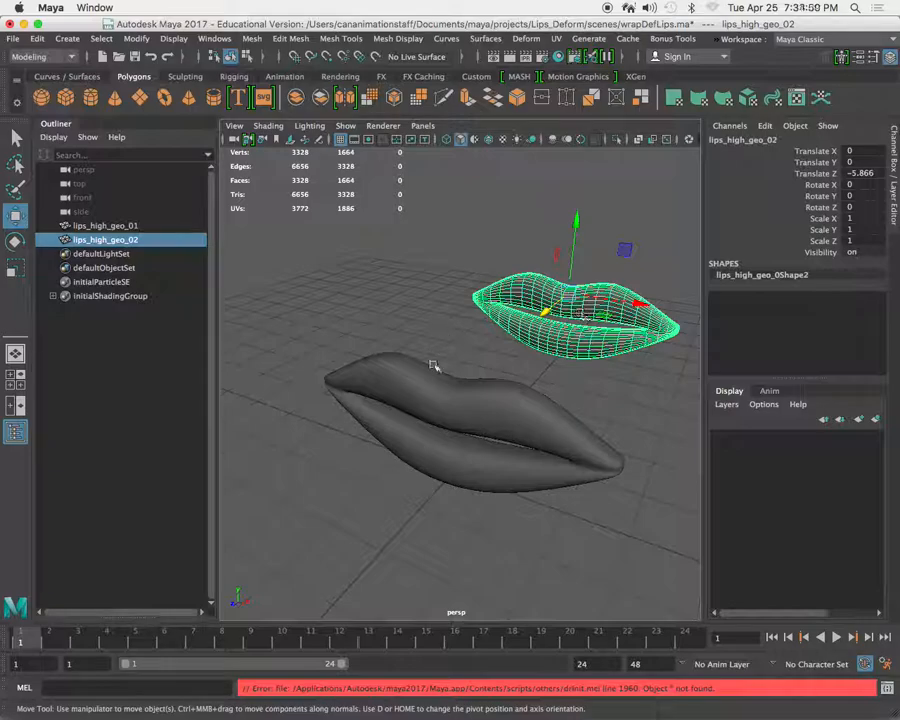
Save the scene in Maya ASCII format as wrapDefLips_01.ma in the project's scenes folder.
left_click(462, 418)
left_click(13, 38)
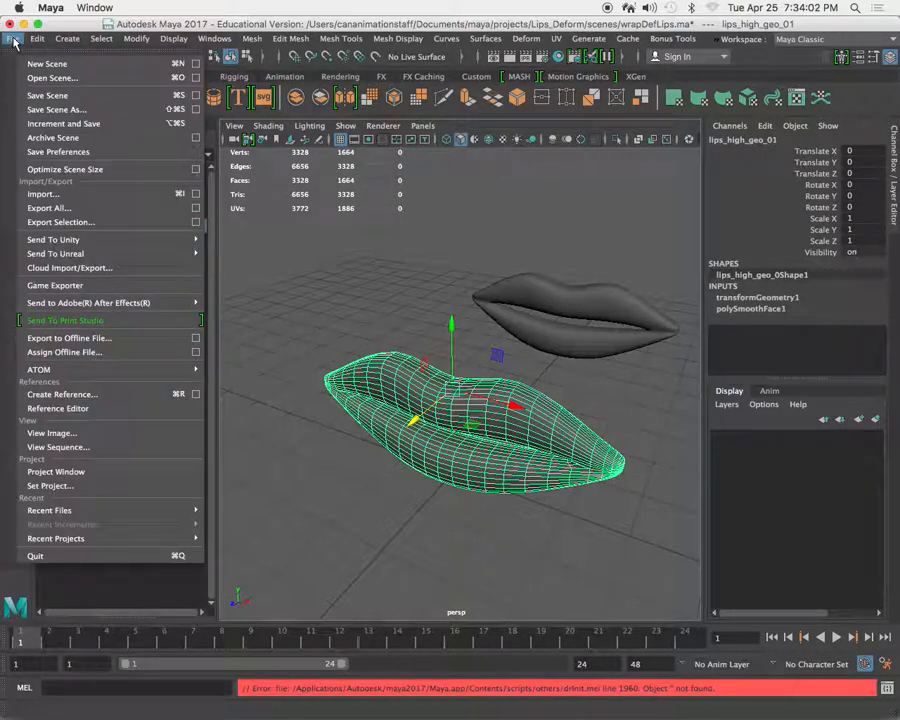
left_click(75, 111)
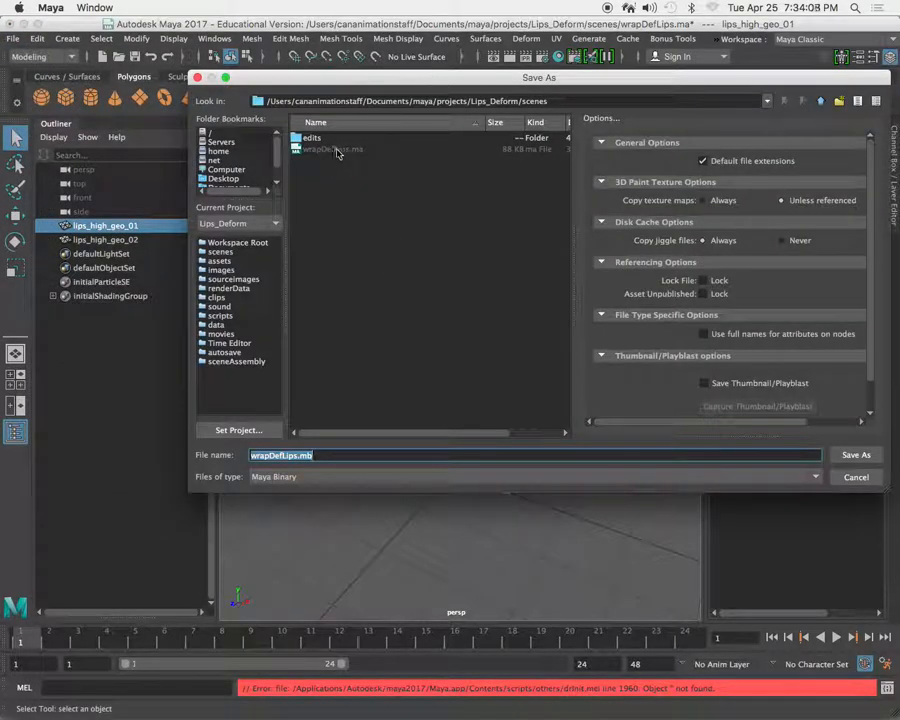
left_click(321, 476)
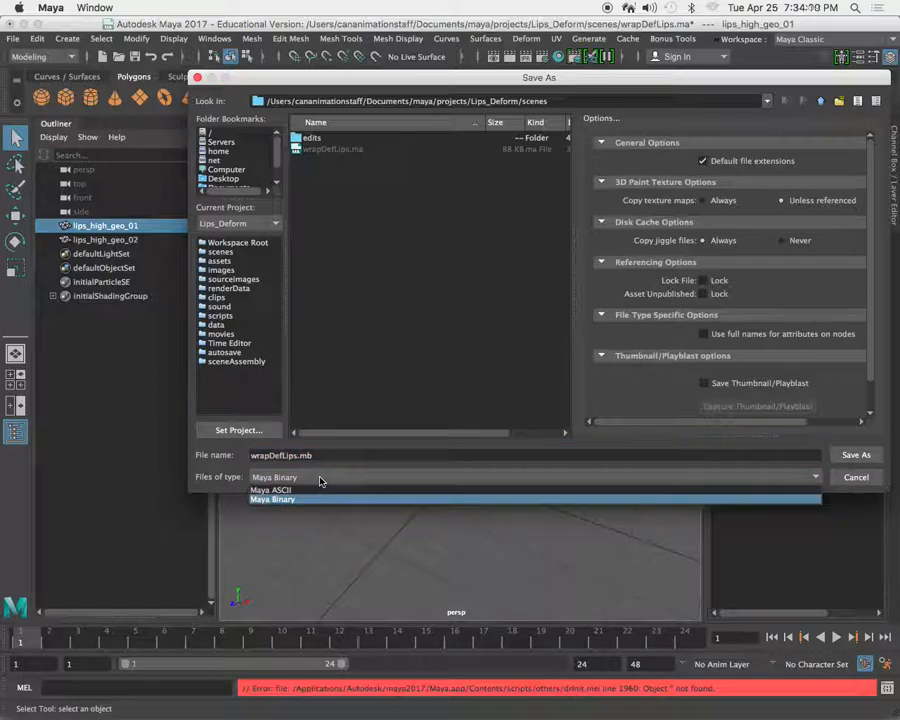
left_click(307, 487)
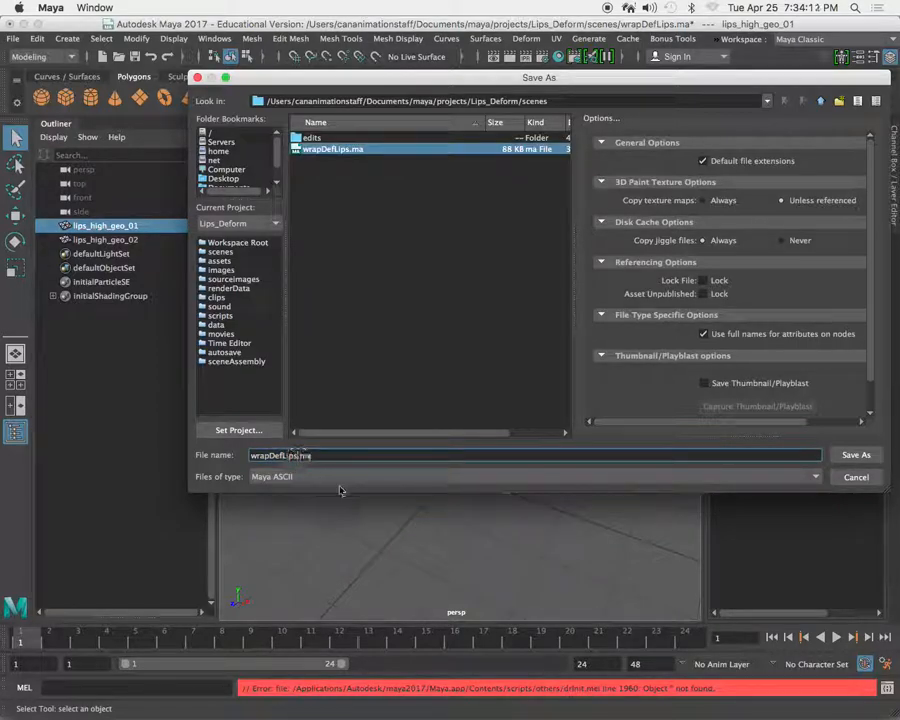
type("_01")
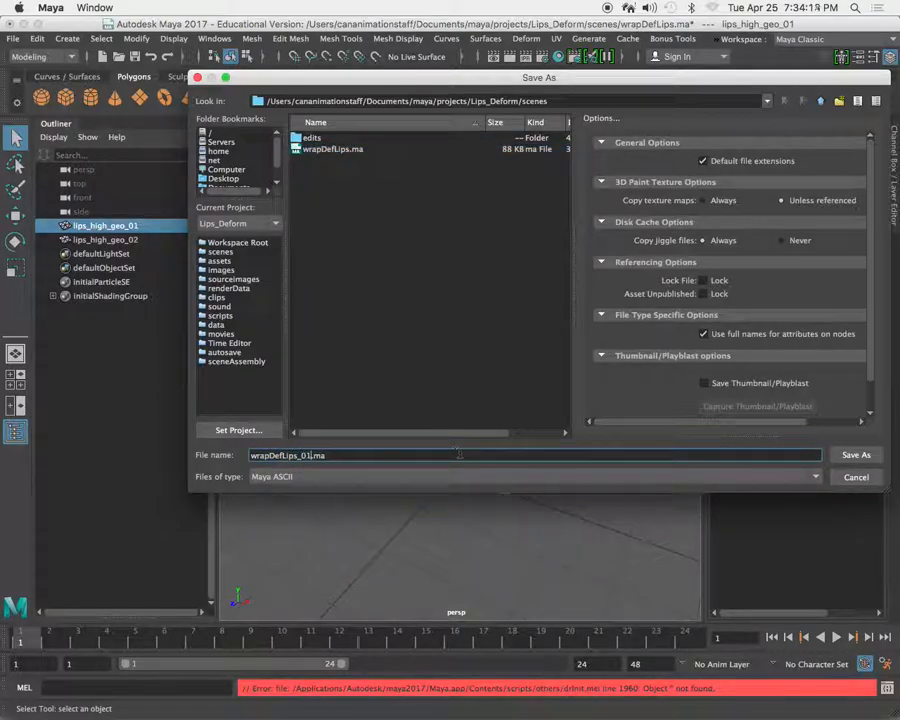
left_click(856, 454)
Put lips_high_geo_02 on a new display layer and hide that layer.
left_click(309, 313)
mouse_move(397, 312)
middle_mouse_down("alt")
mouse_move(387, 346)
mouse_move(388, 306)
middle_mouse_up("alt")
right_click_drag(404, 309, 422, 338)
right_click(469, 296)
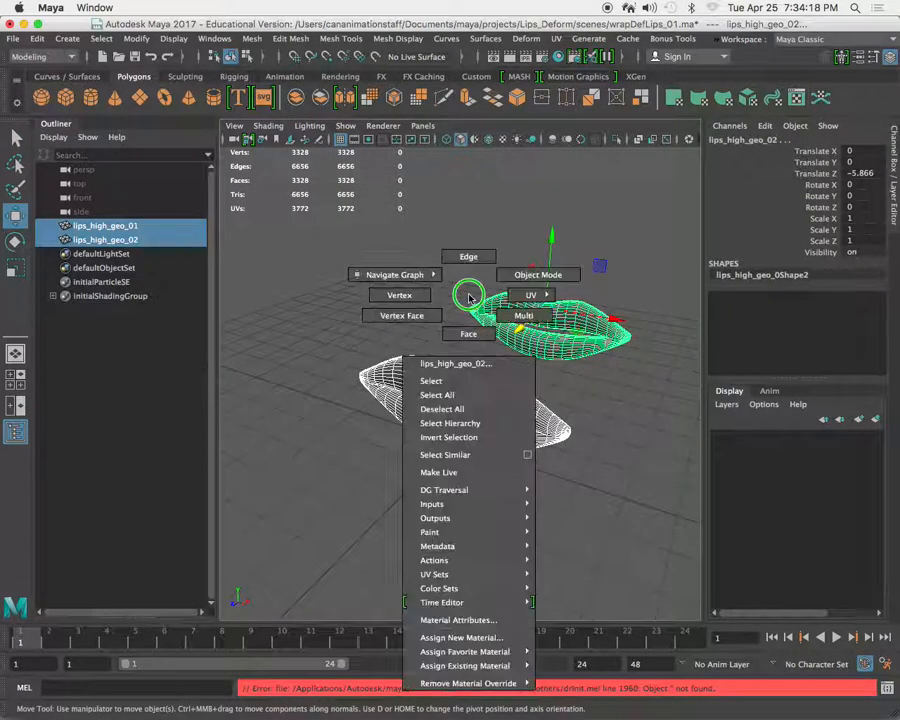
left_click(434, 255)
left_click(498, 318)
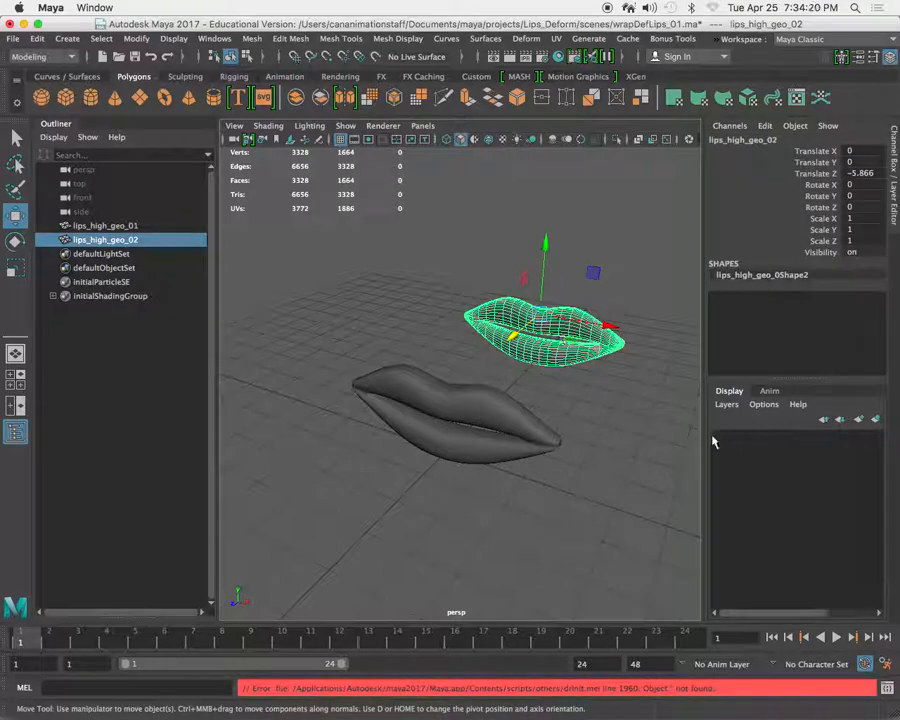
left_click(876, 419)
left_click(721, 440)
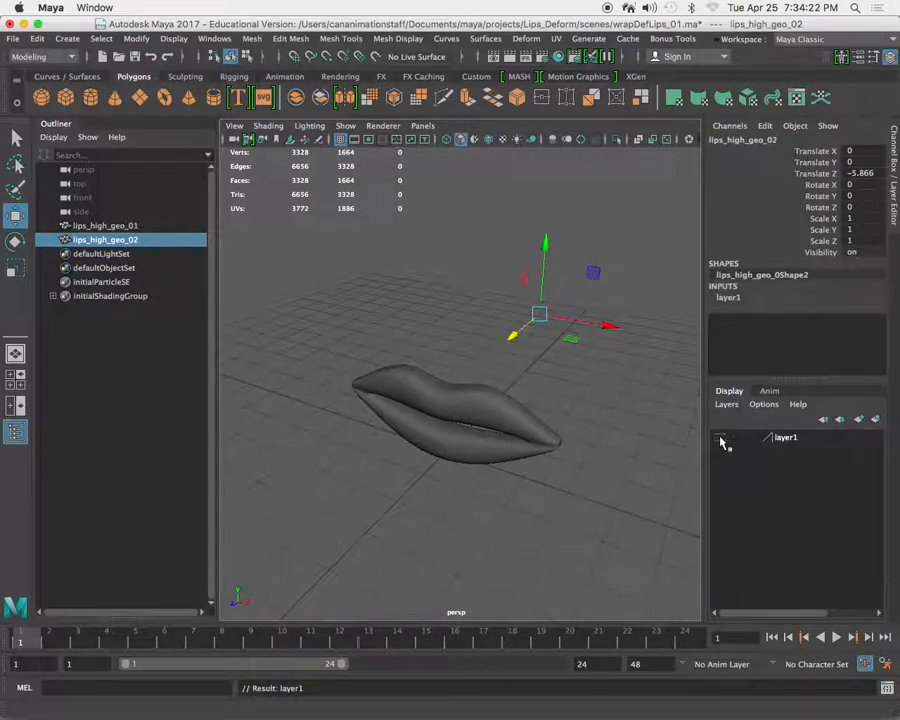
Toggle layer1's visibility on and off again to check its effect on the rear lips, and select lips_high_geo_01.
left_click(440, 307)
left_click_drag(440, 307, 475, 425, "alt")
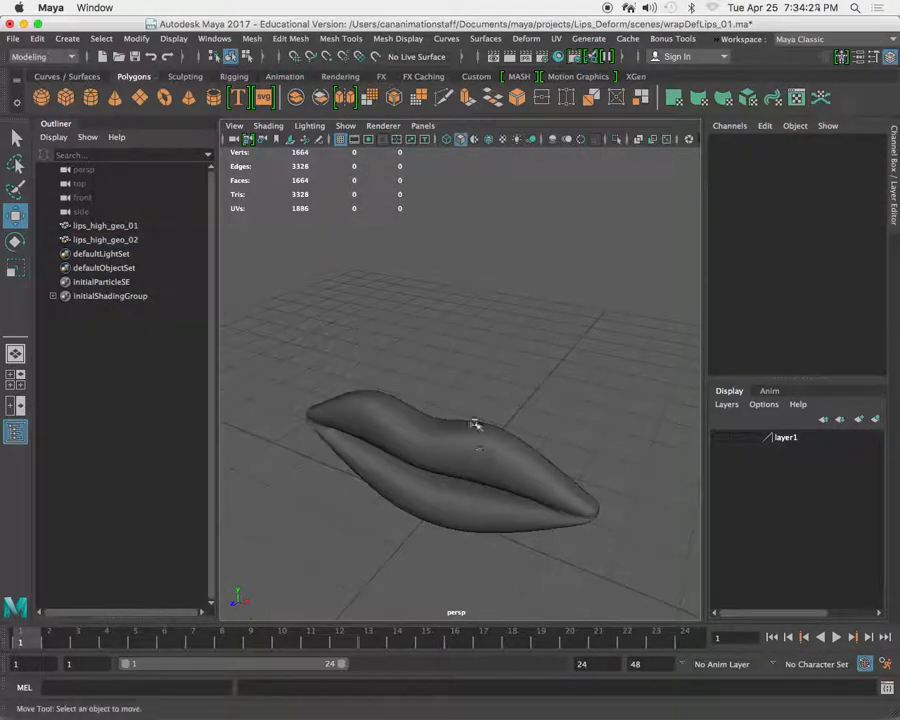
left_click(490, 446)
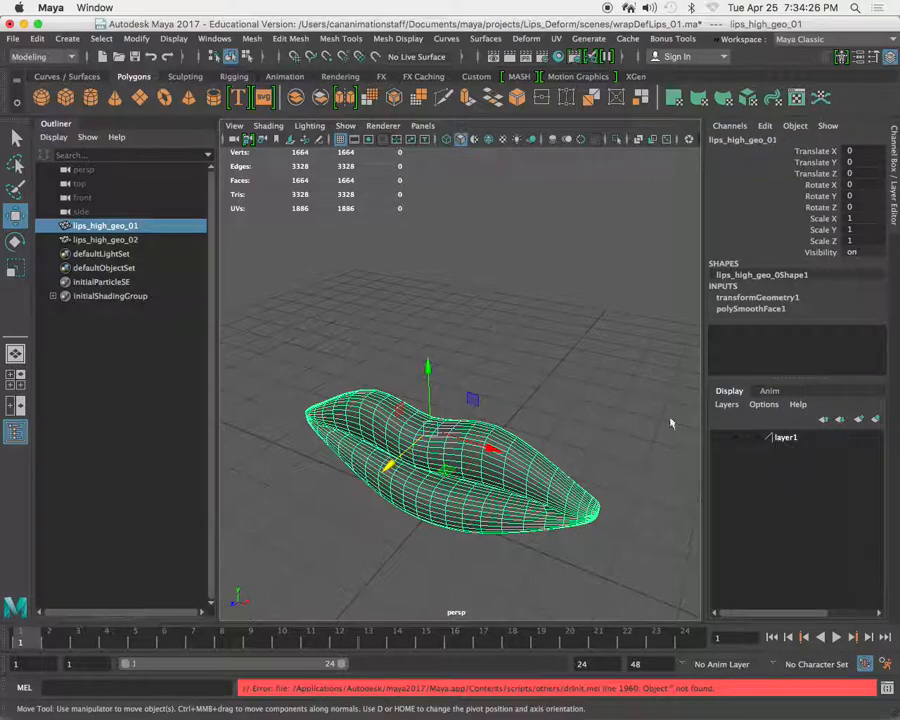
left_click(447, 290)
left_click(721, 440)
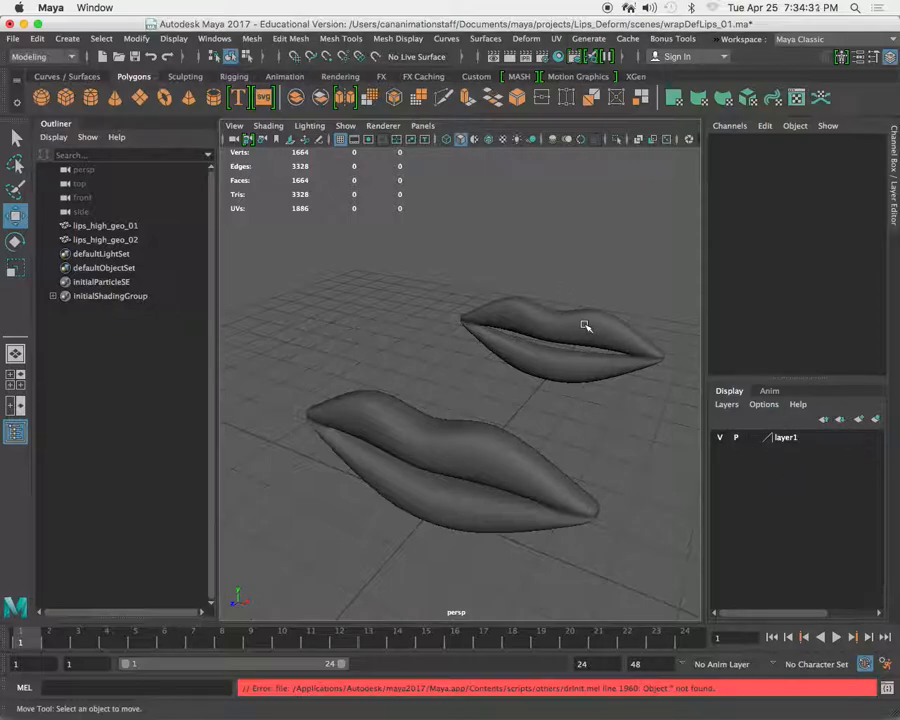
left_click(736, 438)
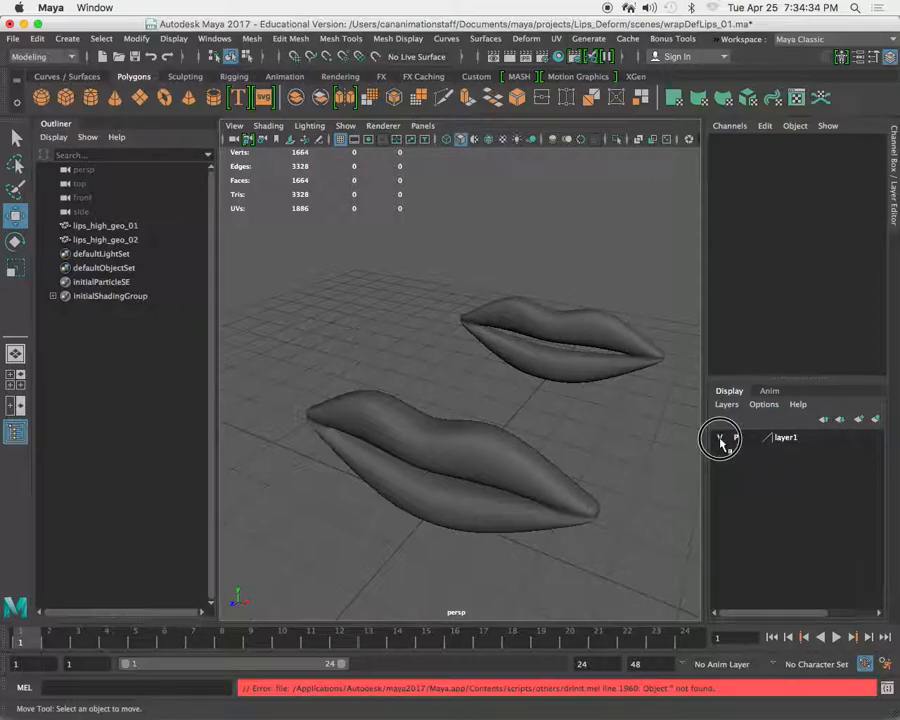
left_click(720, 438)
left_click_drag(570, 386, 522, 379, "alt")
left_click(496, 397)
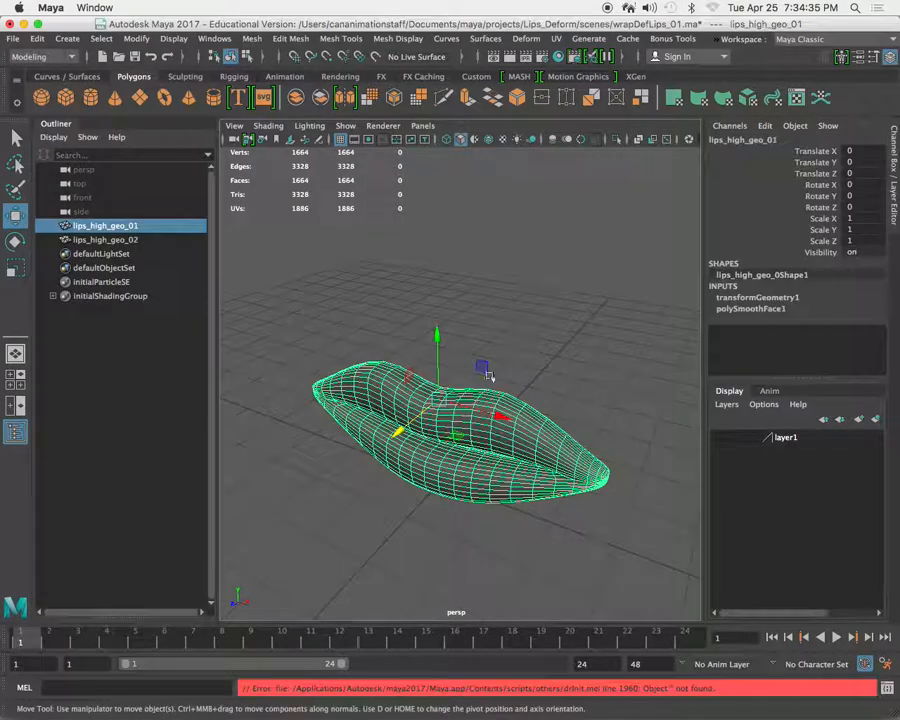
Switch from the perspective view to the front view and frame lips_high_geo_01 in it.
right_click_drag(408, 383, 424, 386, "alt")
left_click_drag(426, 386, 541, 370, "alt")
middle_click_drag(541, 370, 566, 342, "alt")
left_click(557, 318)
left_click(530, 371)
left_click(563, 298)
key("space")
key("space")
middle_click_drag(499, 314, 491, 329, "alt")
right_click_drag(494, 331, 461, 321, "alt")
middle_click_drag(461, 321, 470, 319, "alt")
right_click_drag(470, 319, 496, 352, "alt")
middle_click_drag(505, 352, 493, 352, "alt")
right_click_drag(493, 352, 502, 356, "alt")
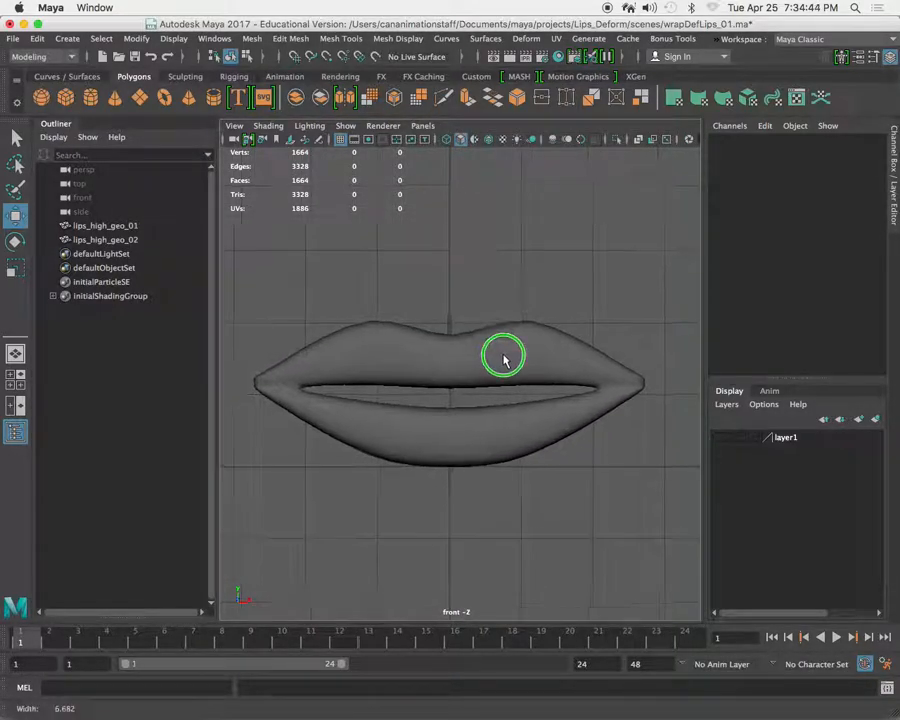
middle_click_drag(498, 351, 504, 349, "alt")
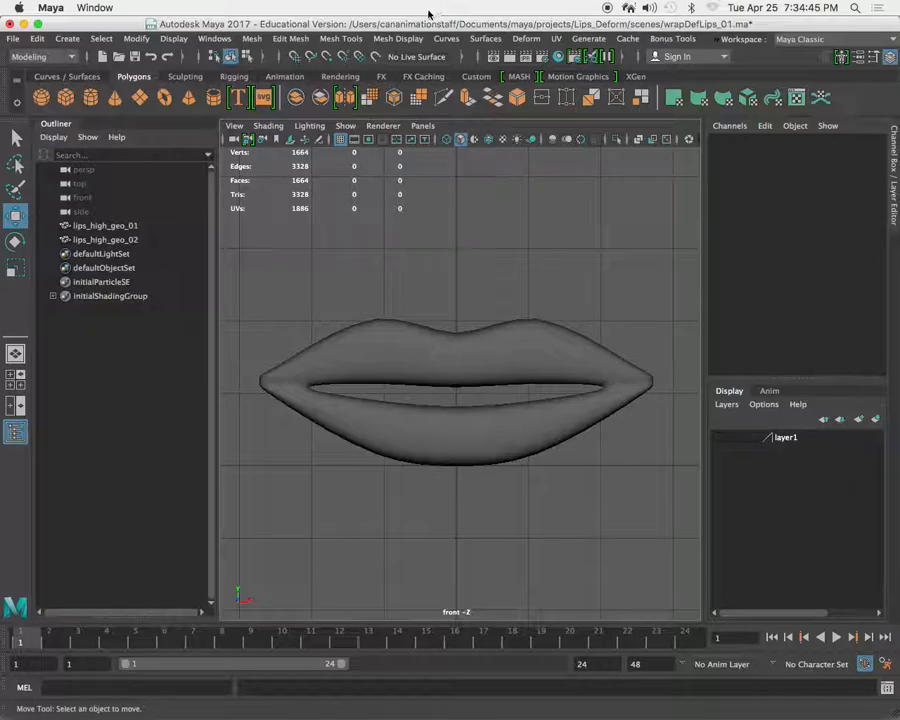
With the Create Polygon tool, place six vertices along the right half of the upper lip's outline, from the centre line to the mouth corner.
left_click(296, 40)
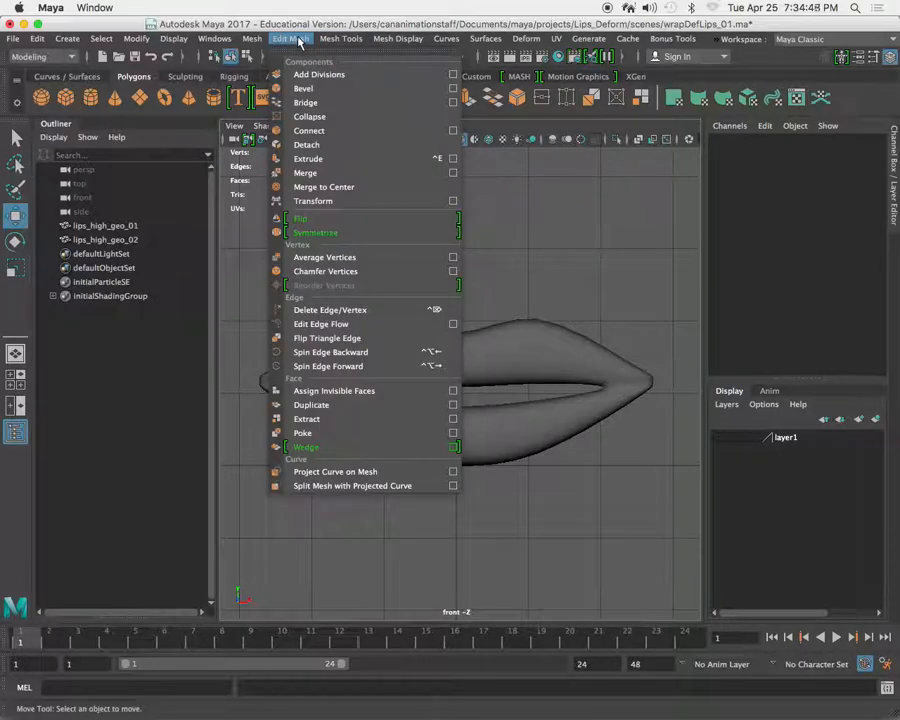
mouse_move(336, 42)
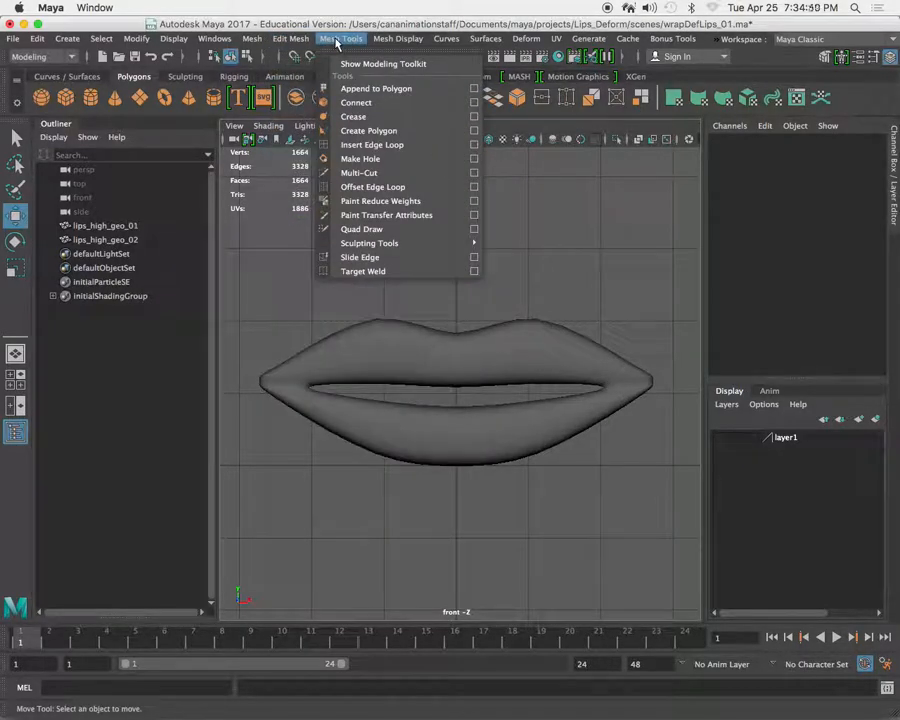
left_click(378, 131)
scroll(470, 318, "up", 5)
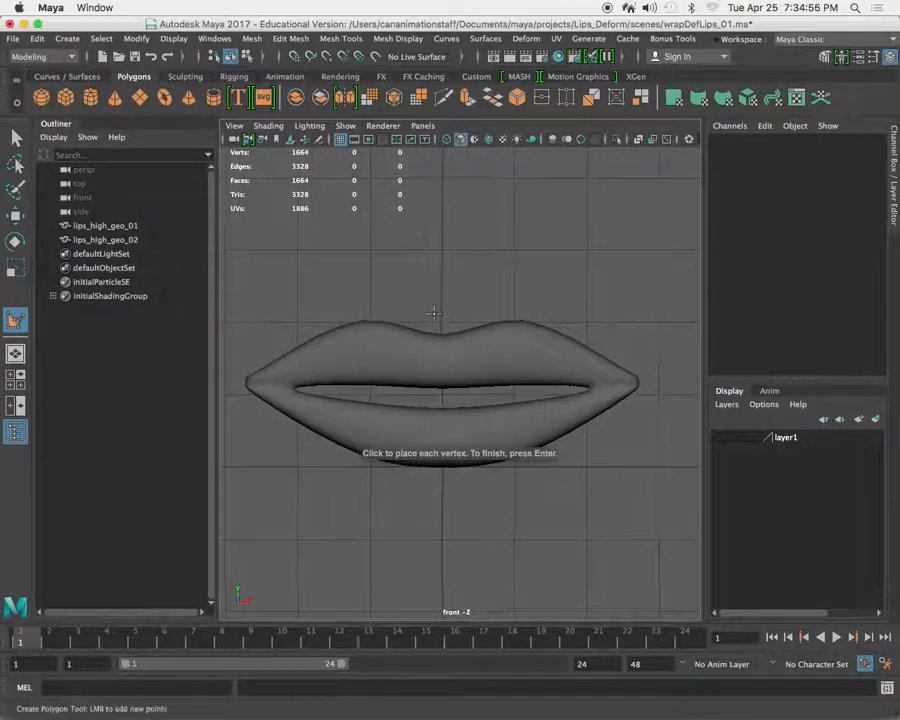
scroll(494, 355, "up", 1)
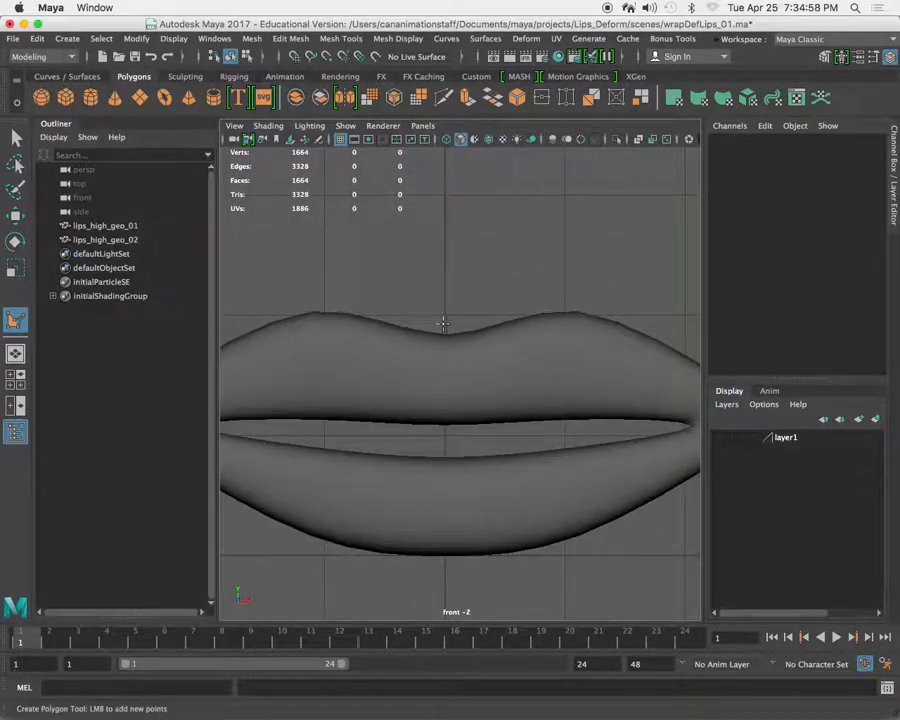
left_click(446, 325)
left_click(497, 319)
left_click(553, 307)
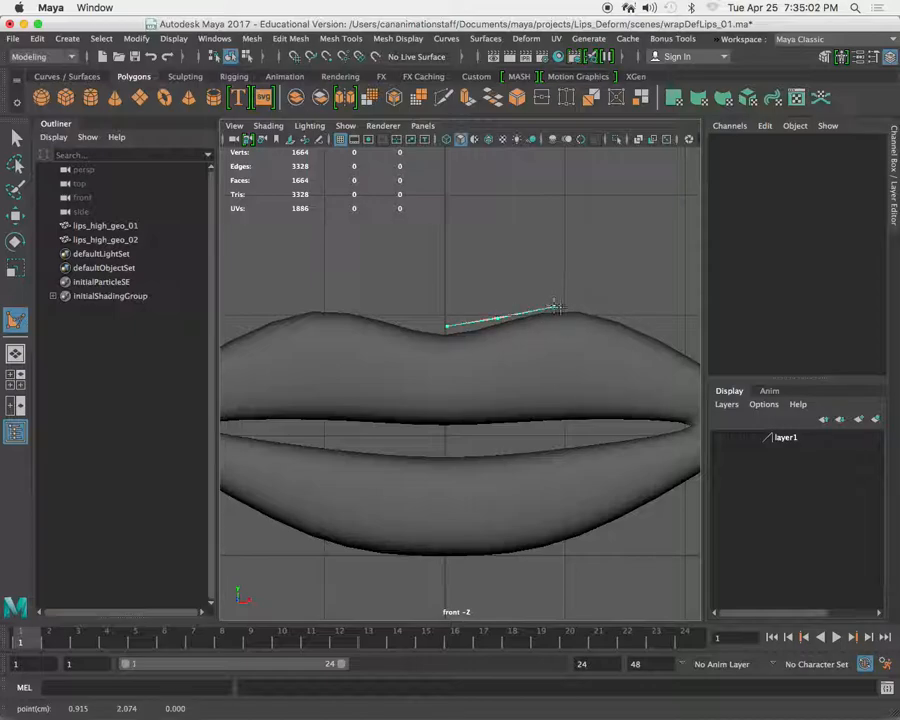
middle_click_drag(578, 342, 510, 321, "alt")
left_click(558, 297)
left_click(632, 334)
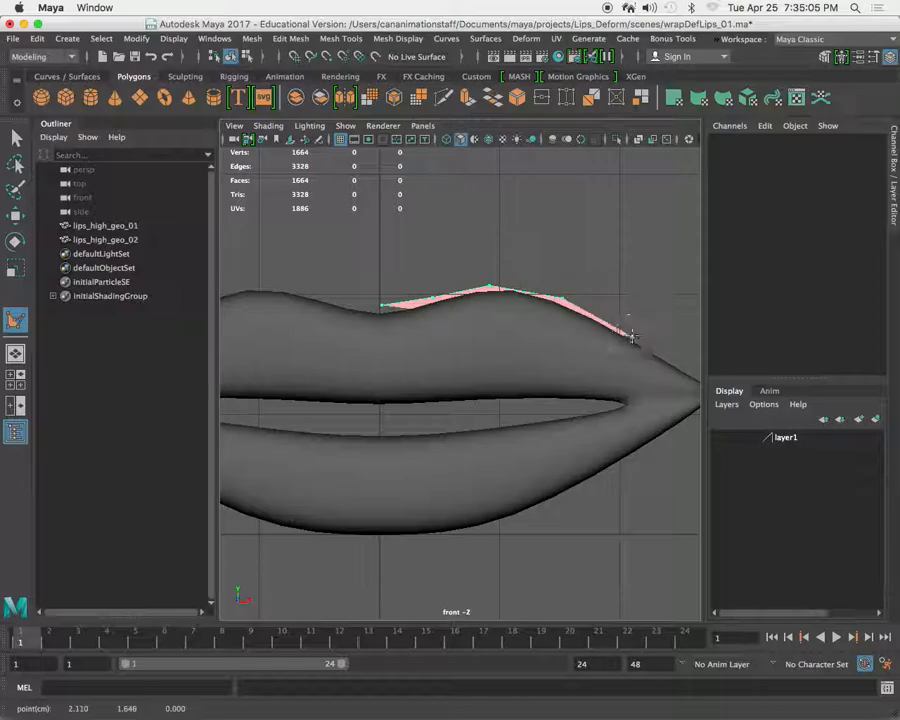
middle_click_drag(594, 355, 556, 335, "alt")
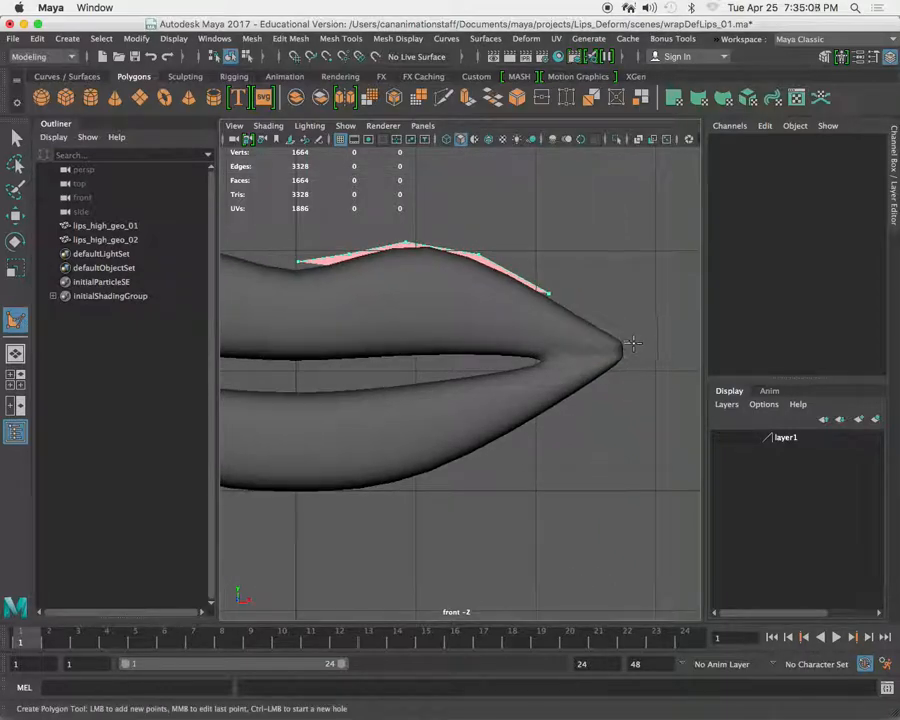
left_click(631, 346)
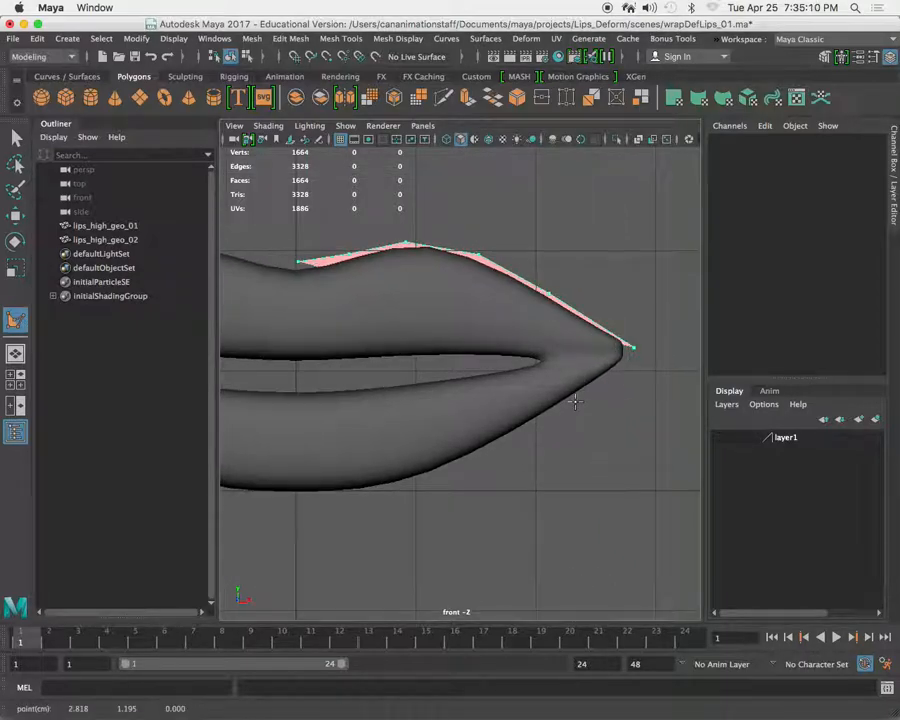
Continue the polygon with five vertices along the lower lip's outline from the mouth corner to the centre line, and complete it.
left_click(570, 404)
middle_click_drag(539, 386, 589, 346, "alt")
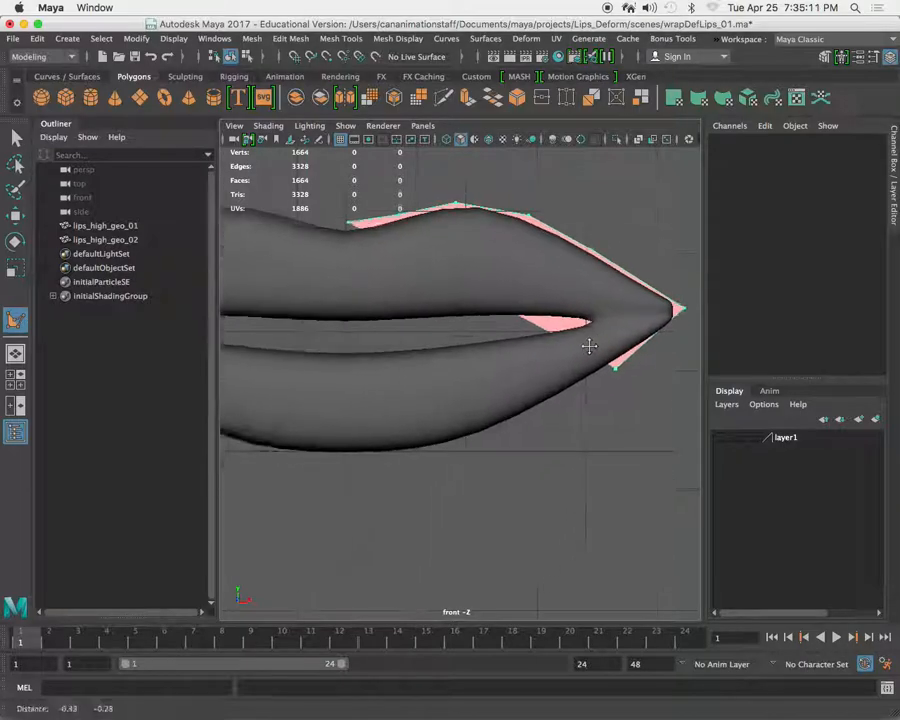
left_click(543, 409)
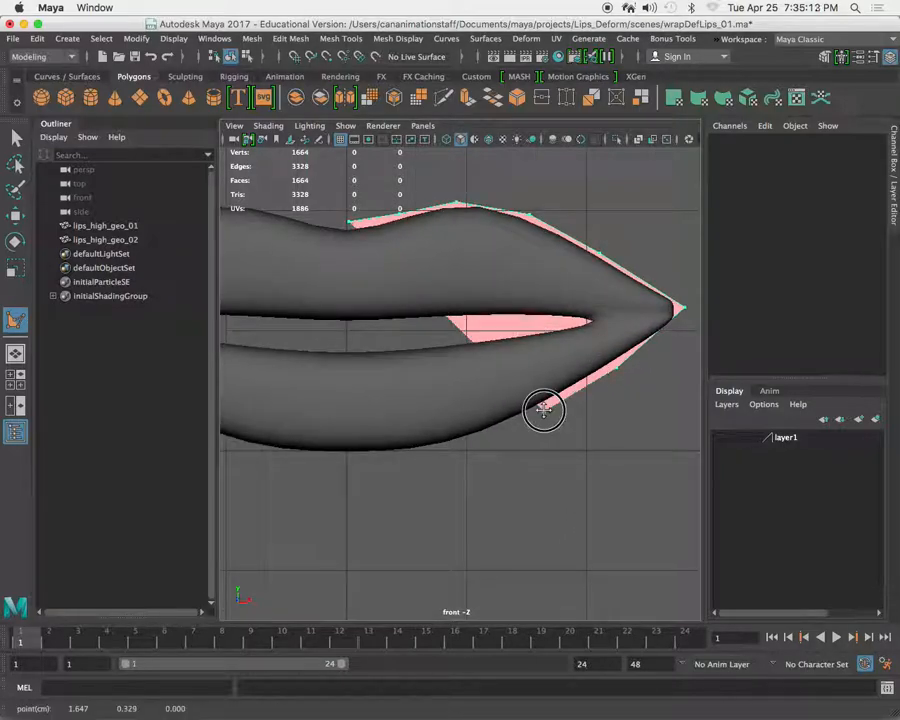
left_click(474, 440)
scroll(436, 391, "up", 2)
middle_click_drag(435, 392, 516, 374, "alt")
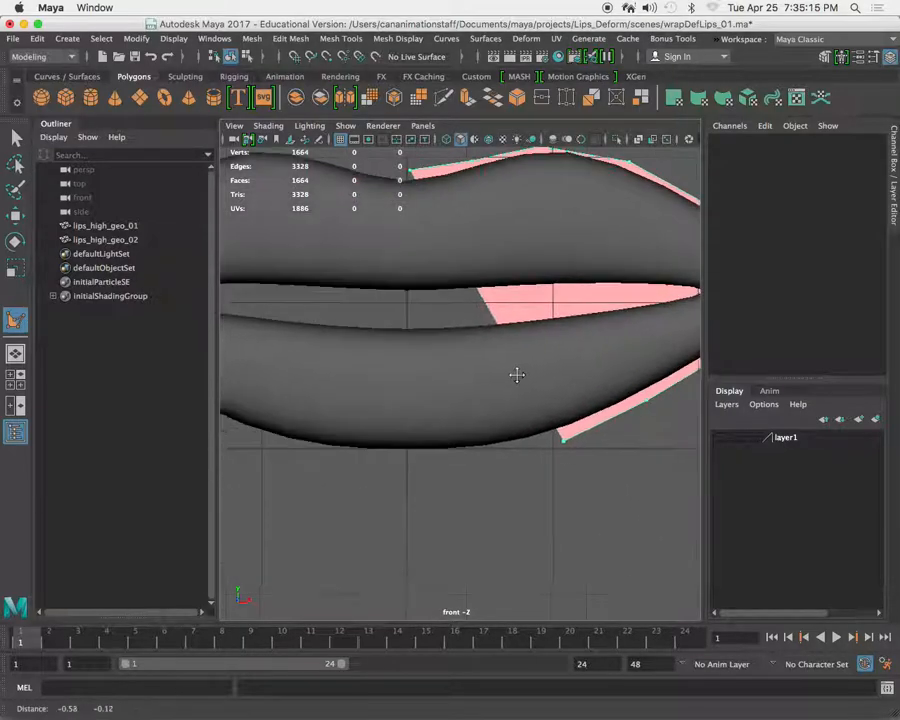
left_click(481, 453)
left_click(407, 457)
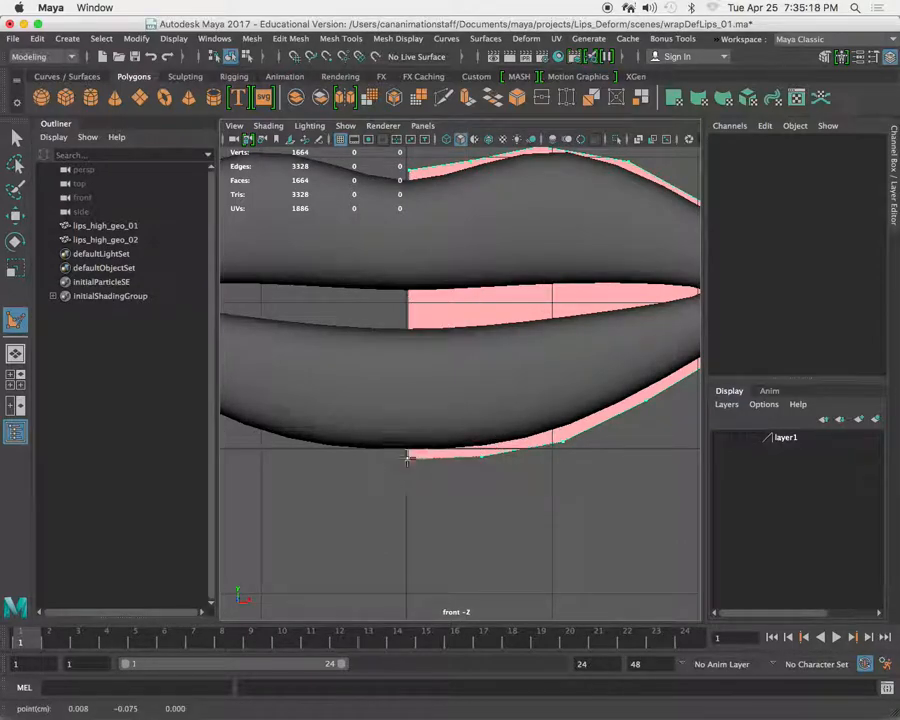
key("Return")
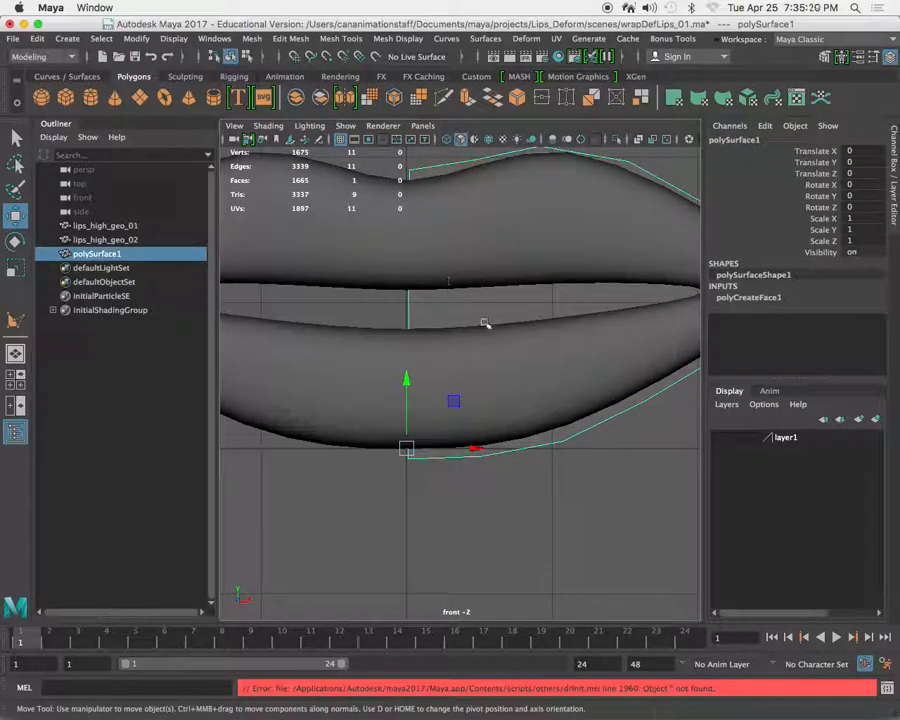
Move the new polygon's mouth-corner vertex outward and adjust the neighbouring vertex on the lower outline.
scroll(476, 335, "down", 5)
scroll(538, 357, "up", 8)
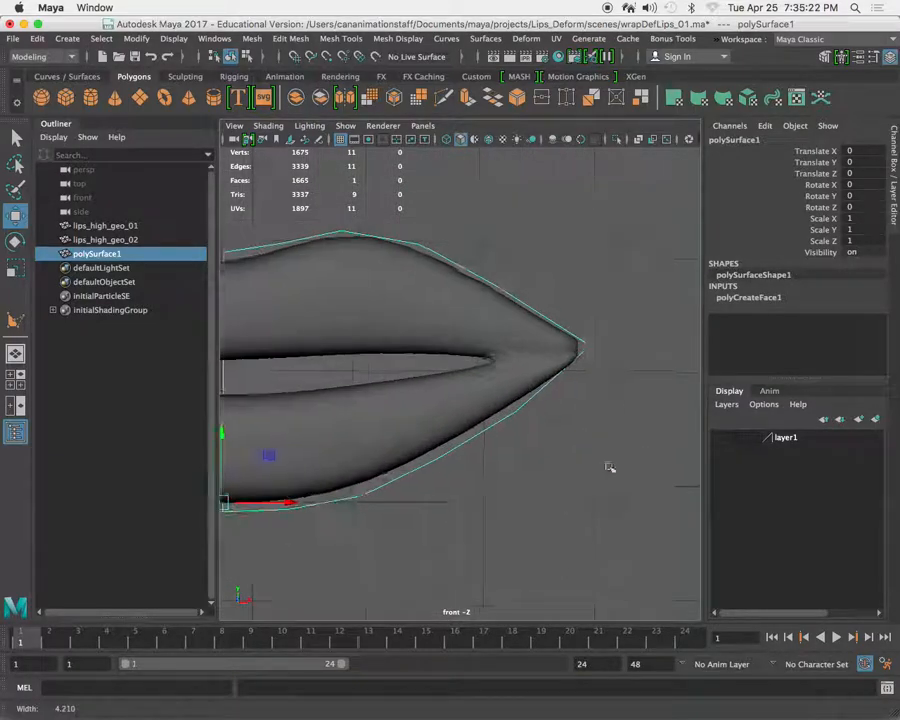
right_click_drag(587, 345, 518, 318)
left_click(592, 340)
left_click_drag(590, 346, 597, 348)
left_click(516, 410)
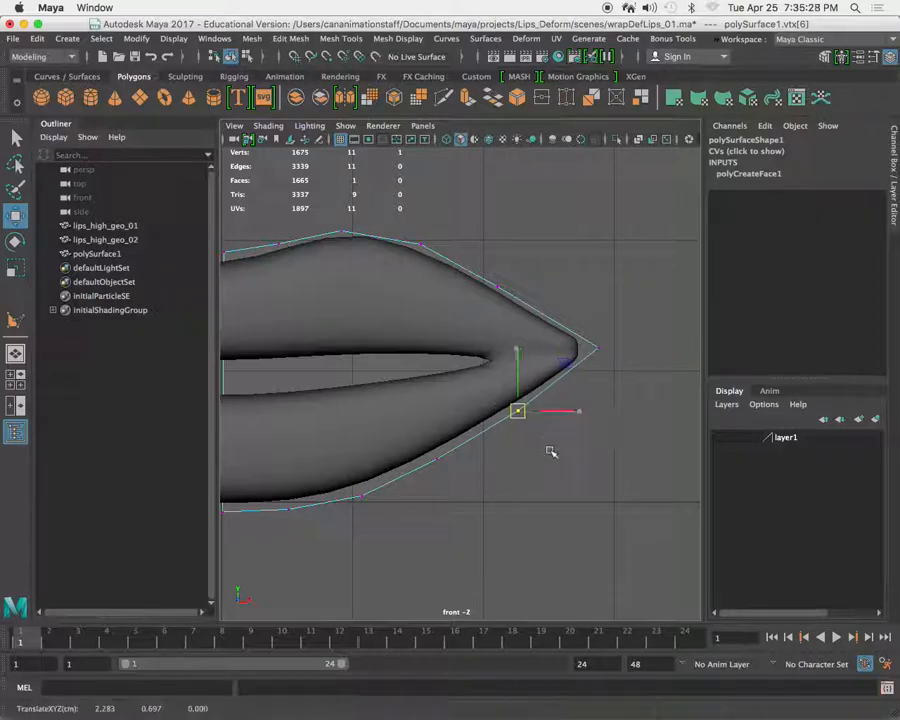
Nudge three vertices along the polygon's upper outline slightly away from the lips, and return to object selection.
left_click(503, 293)
middle_click_drag(520, 338, 527, 333)
left_click(426, 259)
middle_click_drag(440, 283, 437, 277)
middle_click_drag(345, 273, 448, 295, "alt")
left_click(431, 266)
scroll(430, 310, "up", 3)
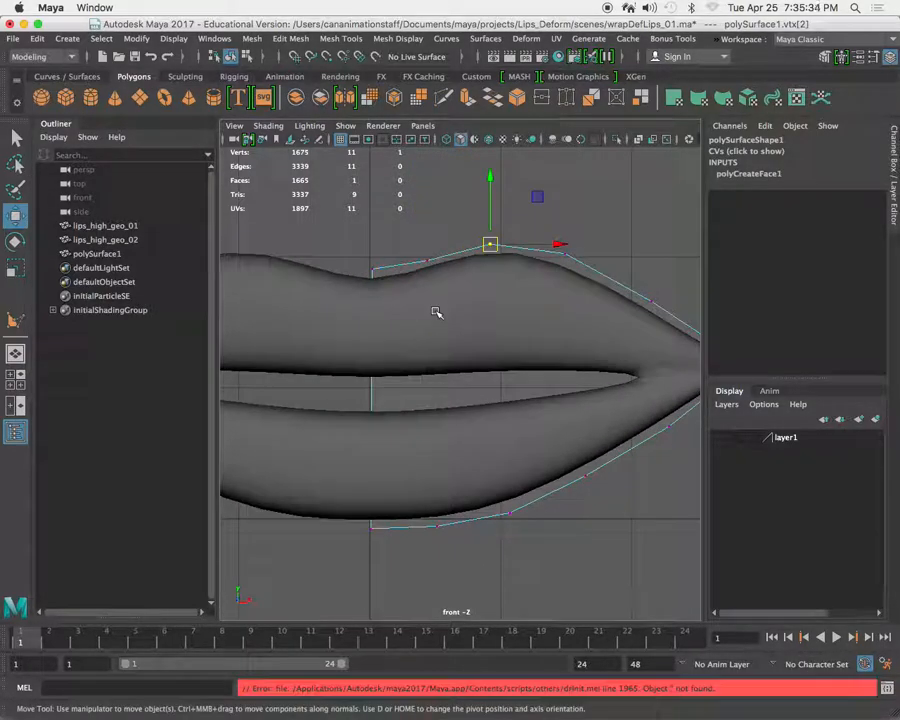
right_click(444, 392)
right_click_drag(444, 392, 505, 297)
middle_click_drag(441, 396, 406, 395, "alt")
scroll(406, 395, "up", 2)
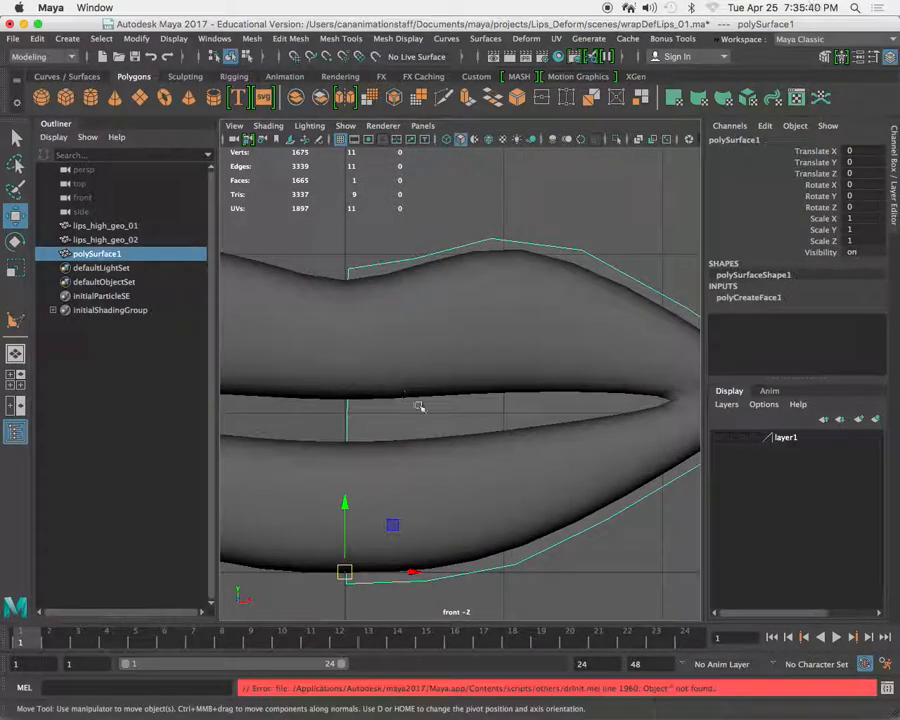
scroll(406, 420, "down", 2)
right_click(401, 412, "shift")
right_click_drag(401, 412, 310, 364, "shift")
left_click(368, 292)
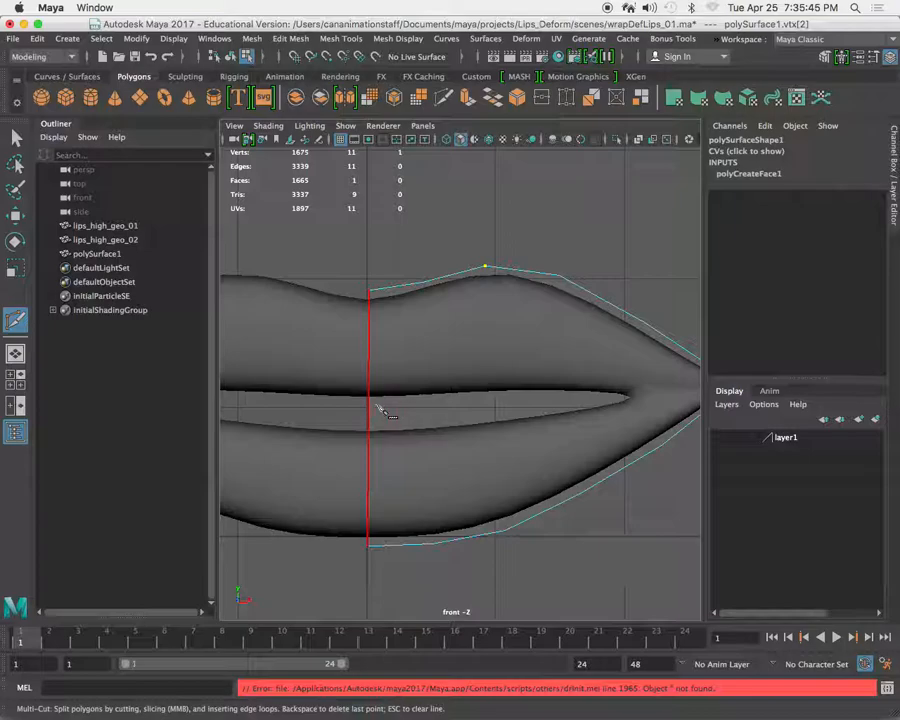
left_click(18, 140)
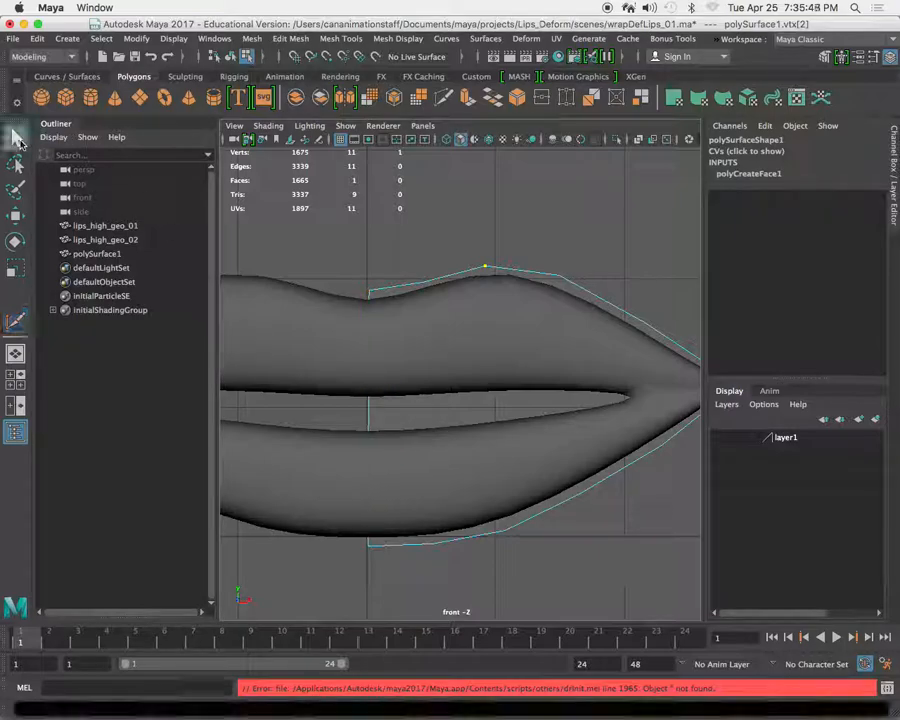
Open the Multi-Cut tool's settings, review the shortcut and colour sections, and close the settings.
left_click(333, 38)
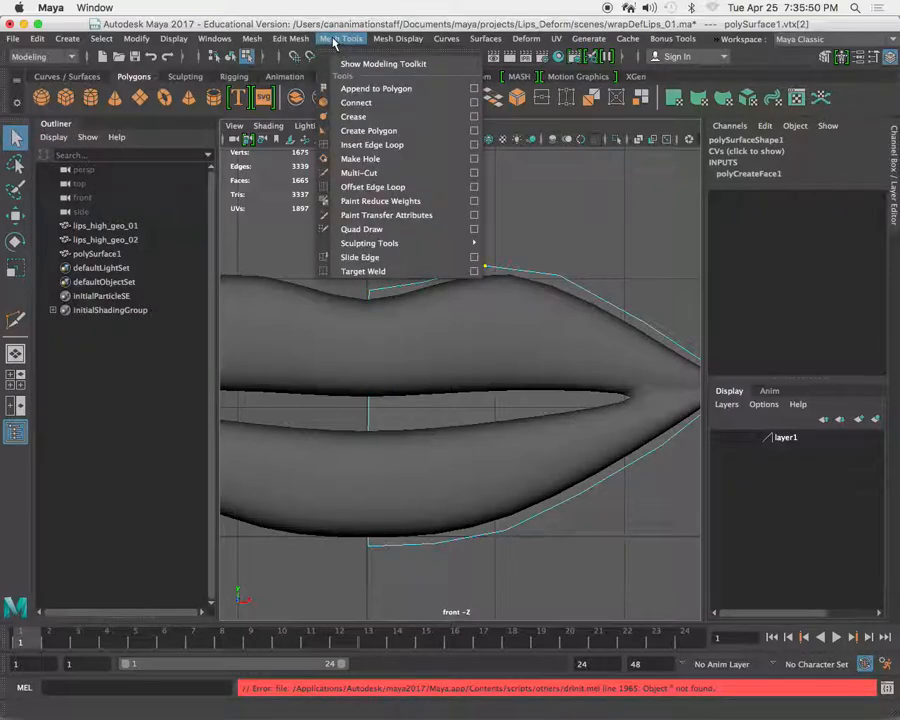
left_click(474, 173)
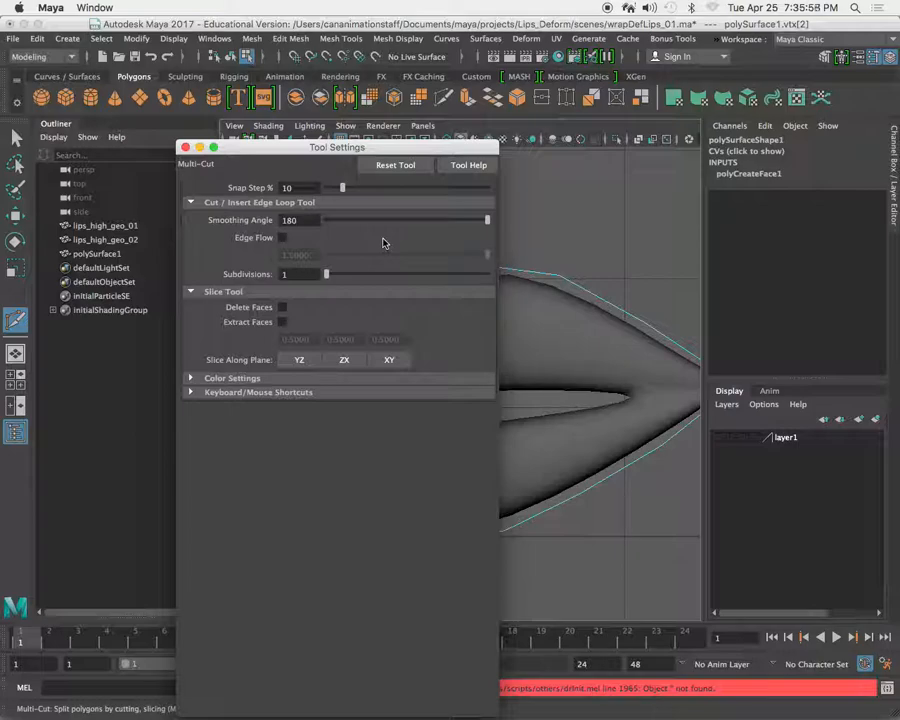
left_click_drag(341, 190, 148, 109)
left_click(369, 291)
left_click_drag(135, 107, 190, 108)
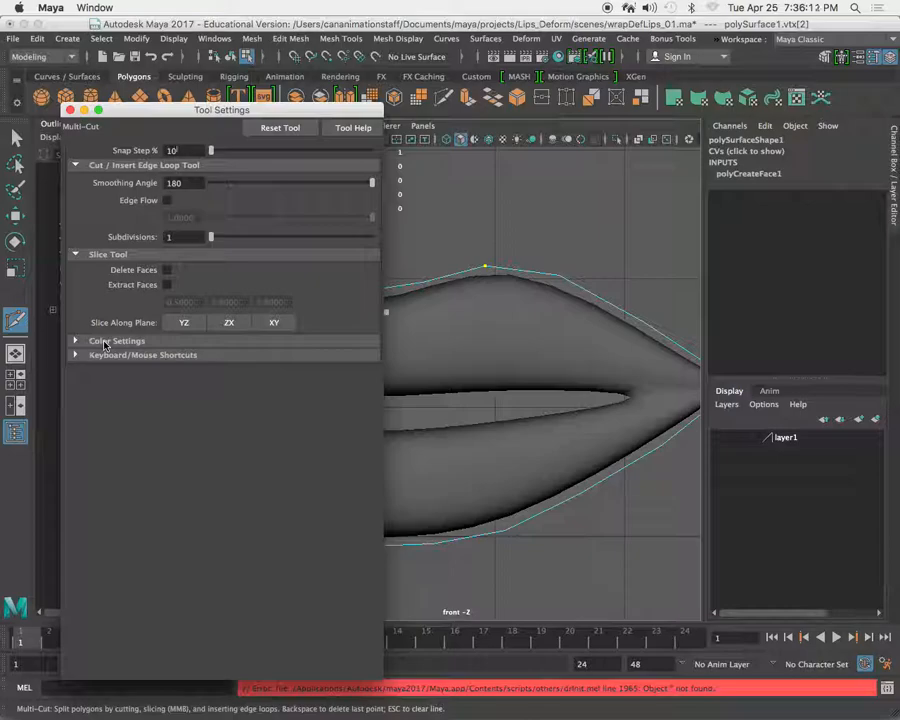
left_click(74, 356)
left_click(74, 355)
left_click(75, 340)
left_click(75, 340)
left_click(68, 110)
Cut the mouth opening's outline into the polygon with Multi-Cut, placing seven points from the centre edge to the inner corner and back.
scroll(378, 426, "up", 1)
middle_click_drag(380, 429, 379, 430, "alt")
right_click_drag(376, 428, 400, 448)
left_click(343, 428)
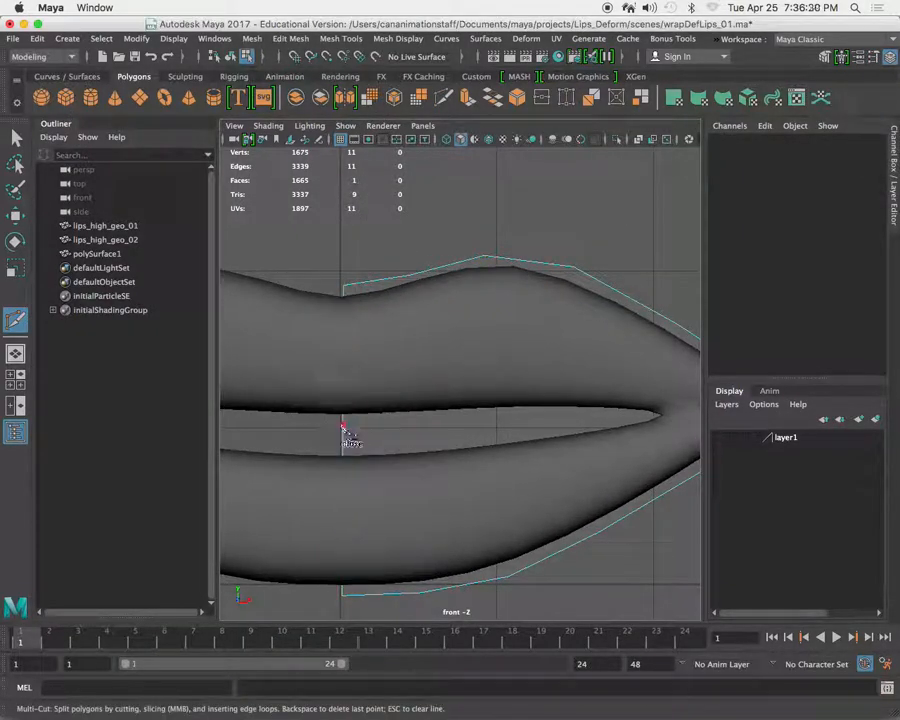
left_click(440, 418)
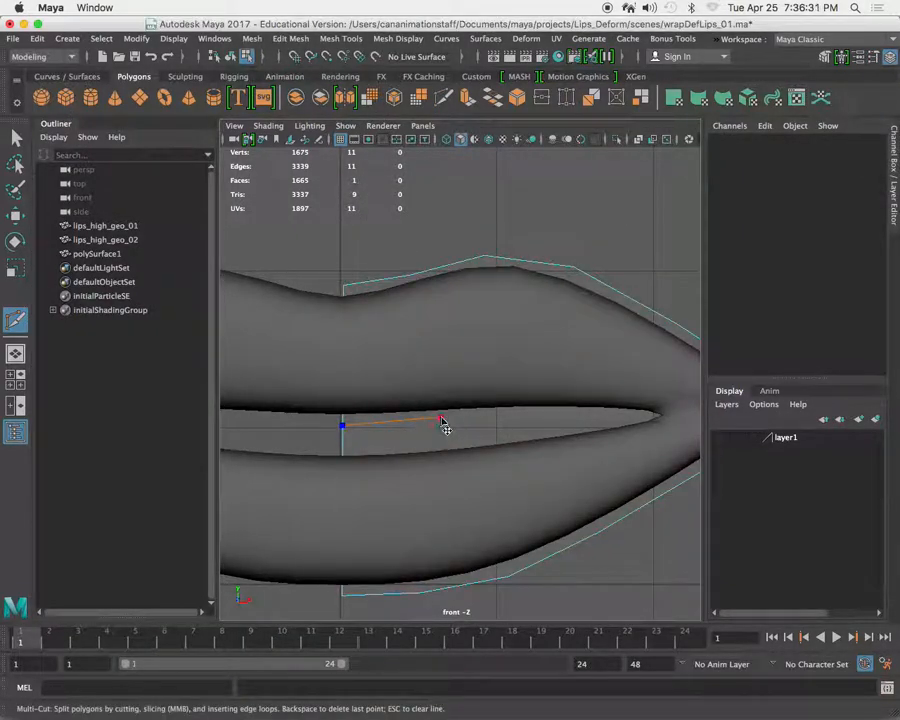
left_click(529, 411)
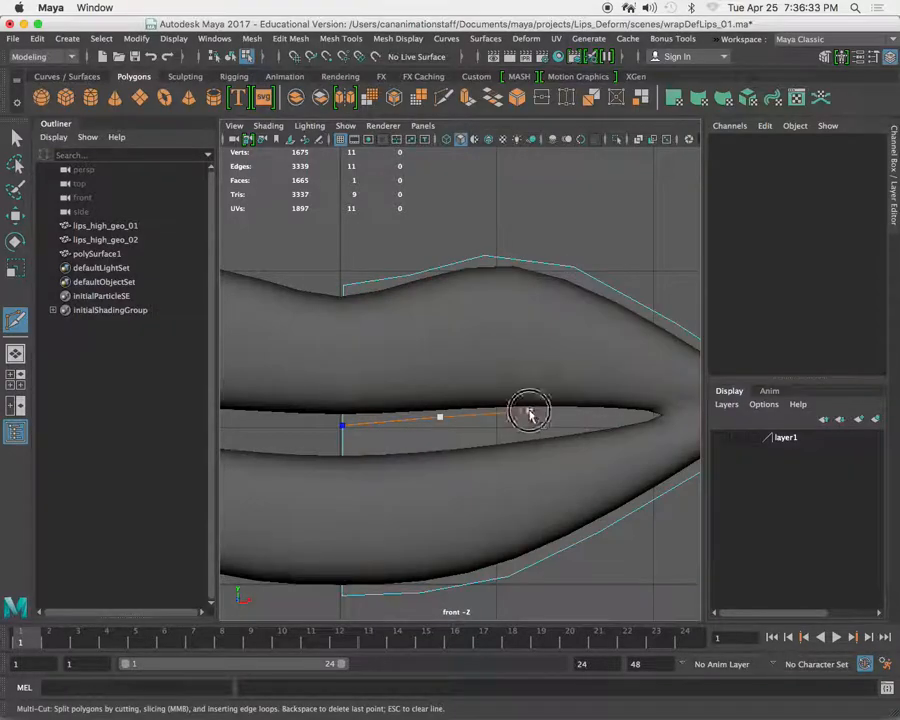
left_click(653, 414)
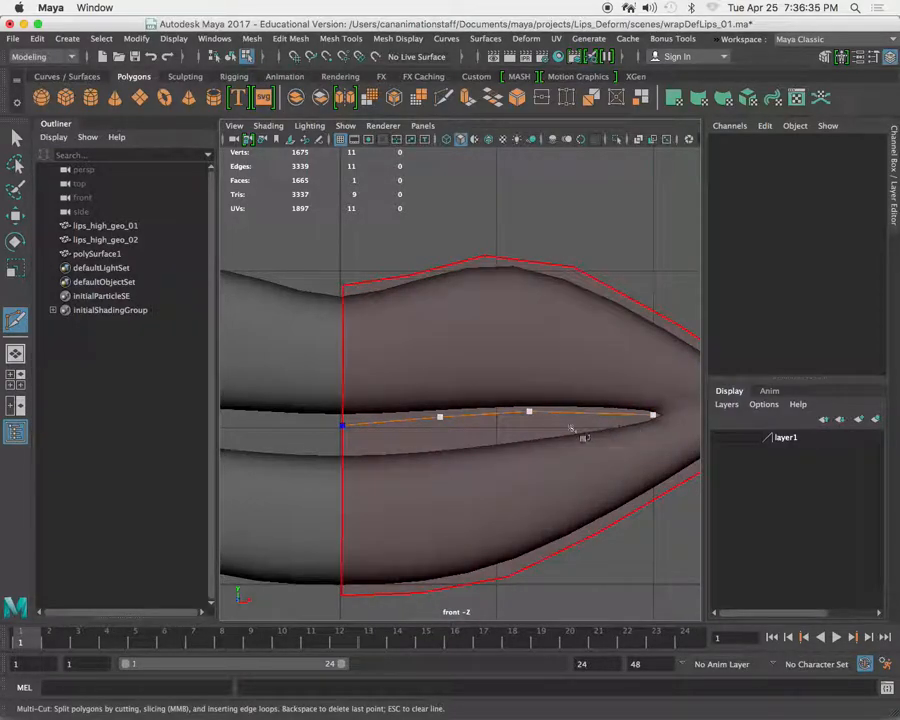
left_click(529, 436)
left_click(440, 446)
left_click(342, 453)
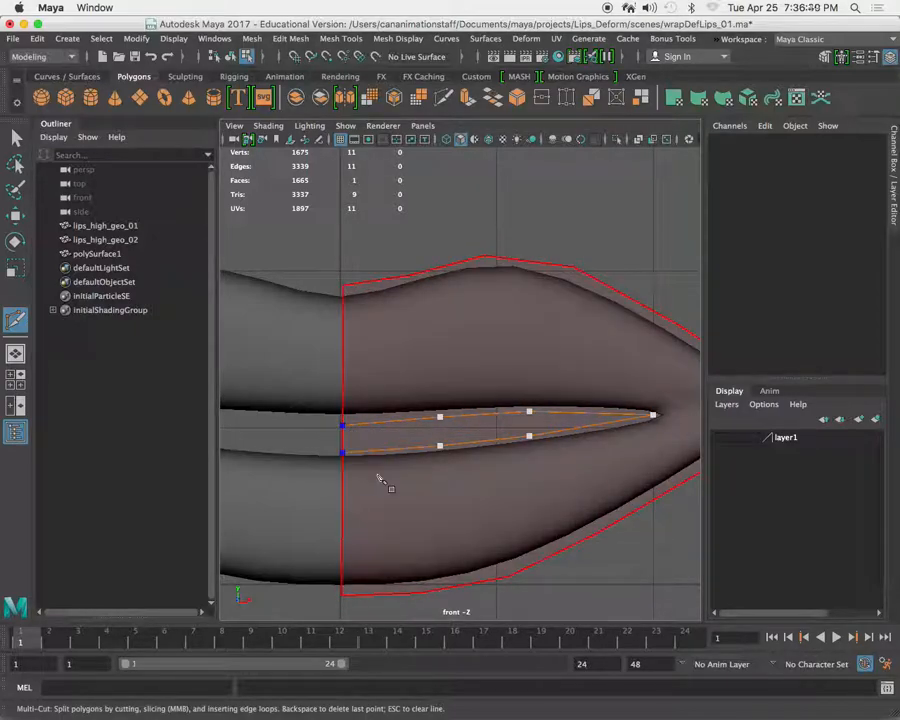
key("Return")
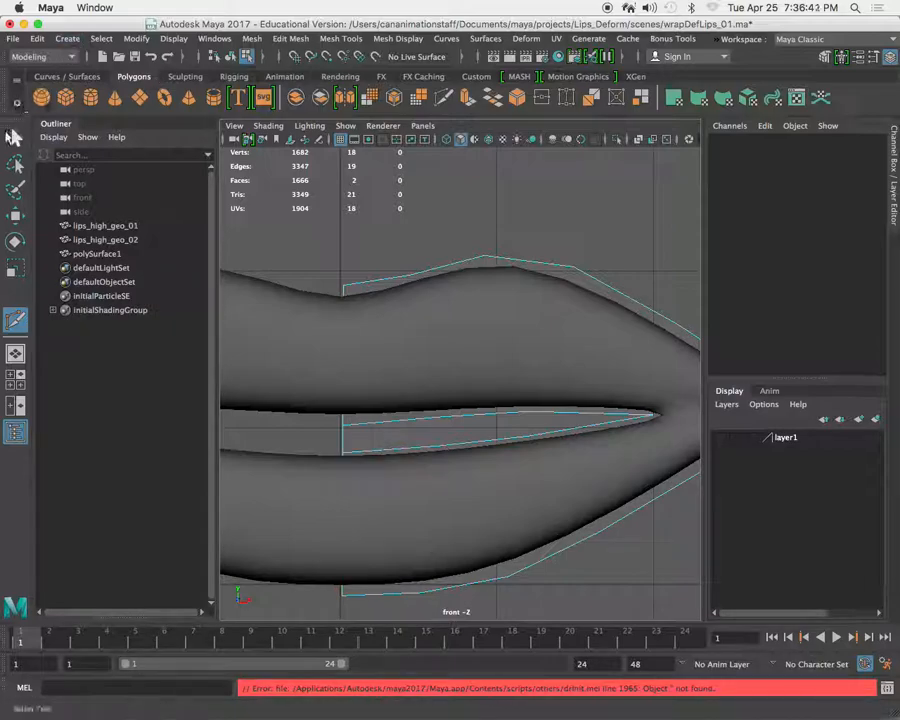
left_click(16, 138)
Raise the three vertices along the opening's upper edge, from the centre line outward, closer to the upper lip.
middle_click_drag(401, 509, 400, 466, "alt")
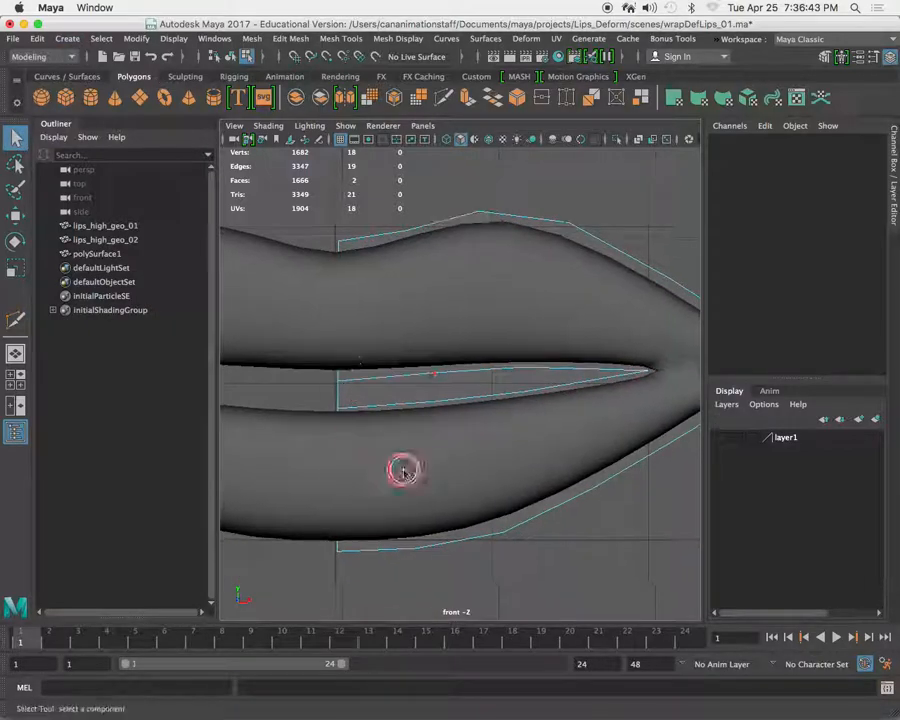
right_click(358, 377)
right_click_drag(360, 379, 276, 319)
right_click_drag(335, 395, 425, 448, "alt")
left_click(266, 381)
key("w")
left_click_drag(265, 347, 265, 339)
left_click(421, 367)
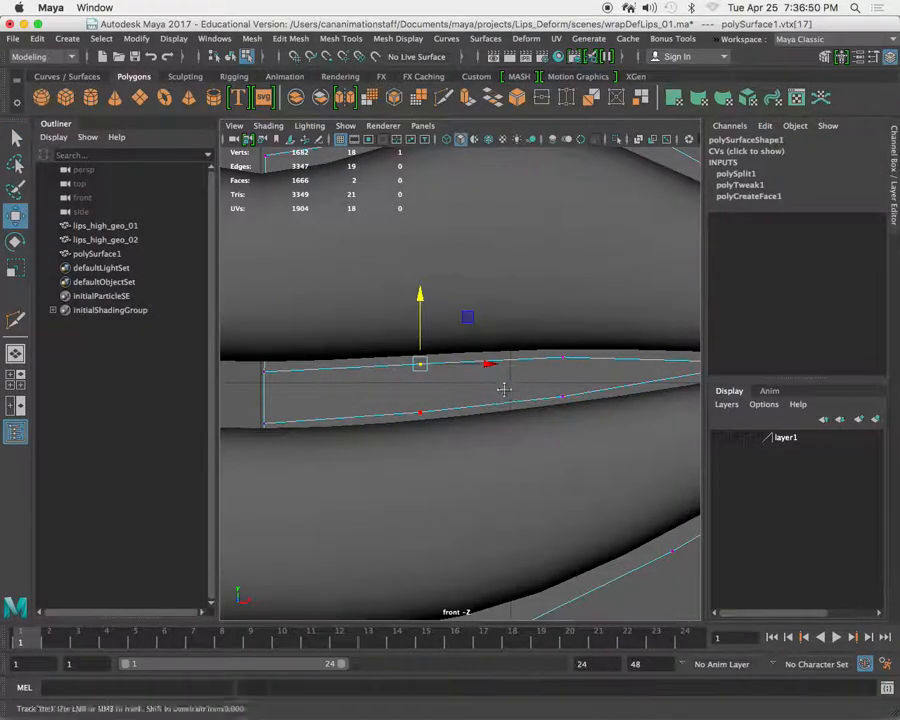
middle_click_drag(508, 386, 421, 396, "alt")
left_click(476, 367)
middle_click_drag(605, 393, 480, 394, "alt")
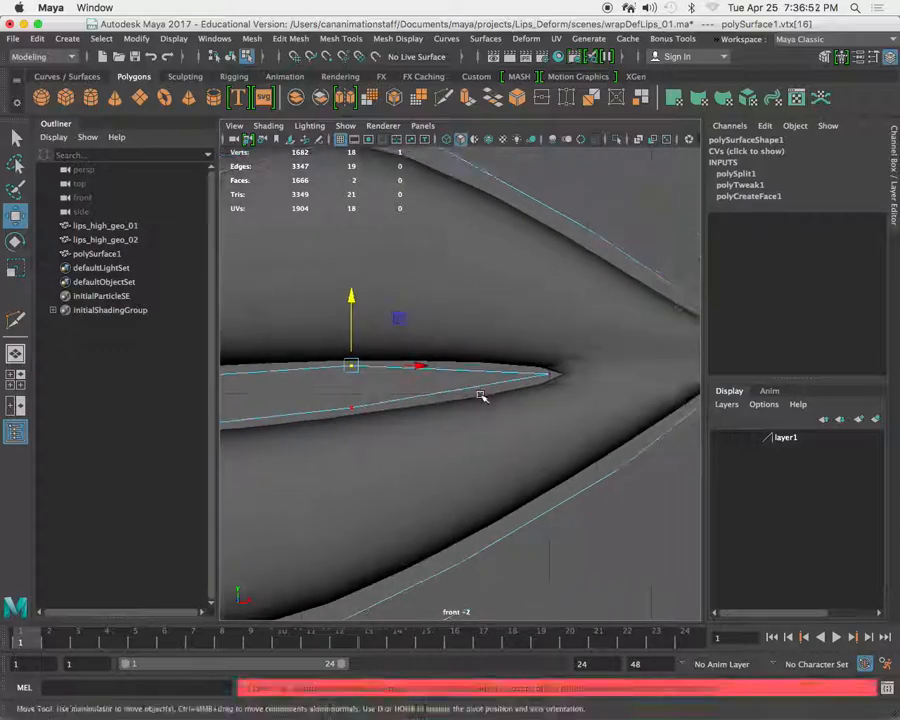
Adjust the opening's inner mouth-corner vertex and the neighbouring vertices on its lower and upper edges.
left_click(553, 375)
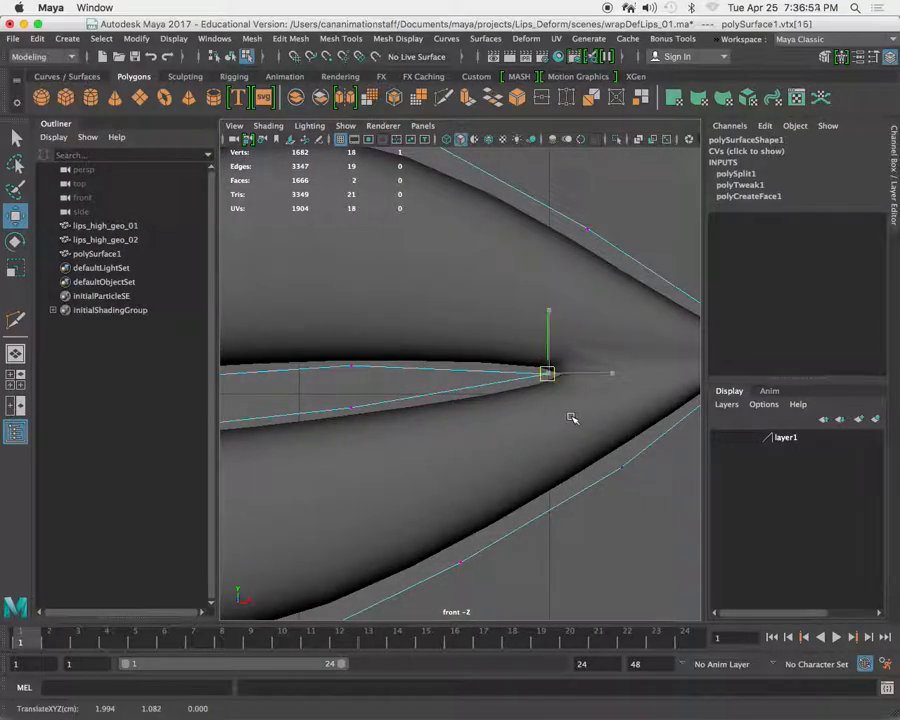
right_click_drag(568, 416, 430, 414, "alt")
scroll(488, 410, "up", 4)
left_click(476, 398)
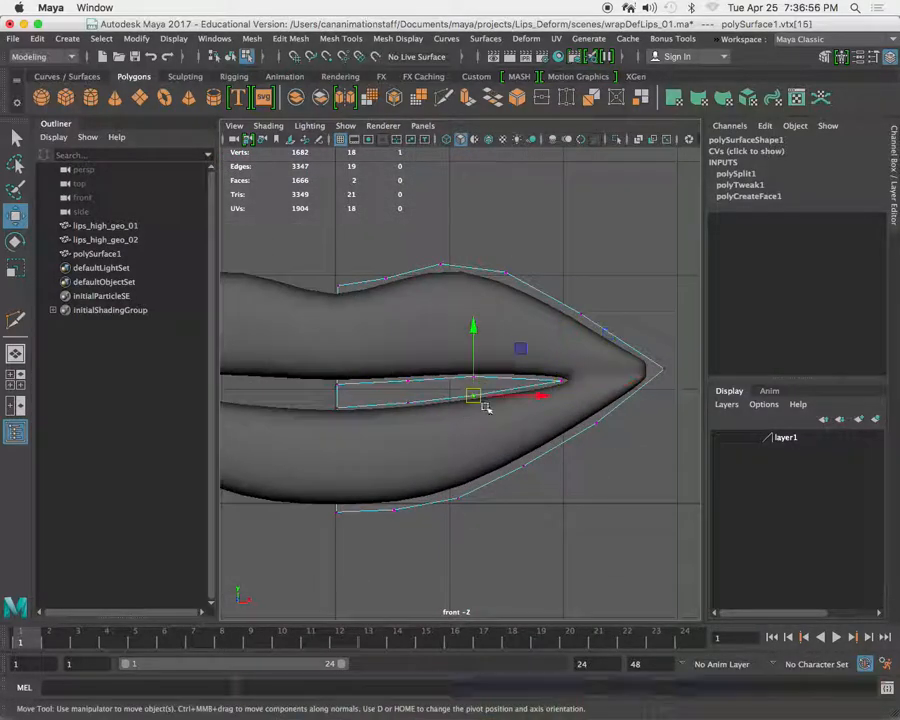
scroll(496, 446, "up", 5)
middle_click_drag(497, 446, 502, 447)
left_click(483, 372)
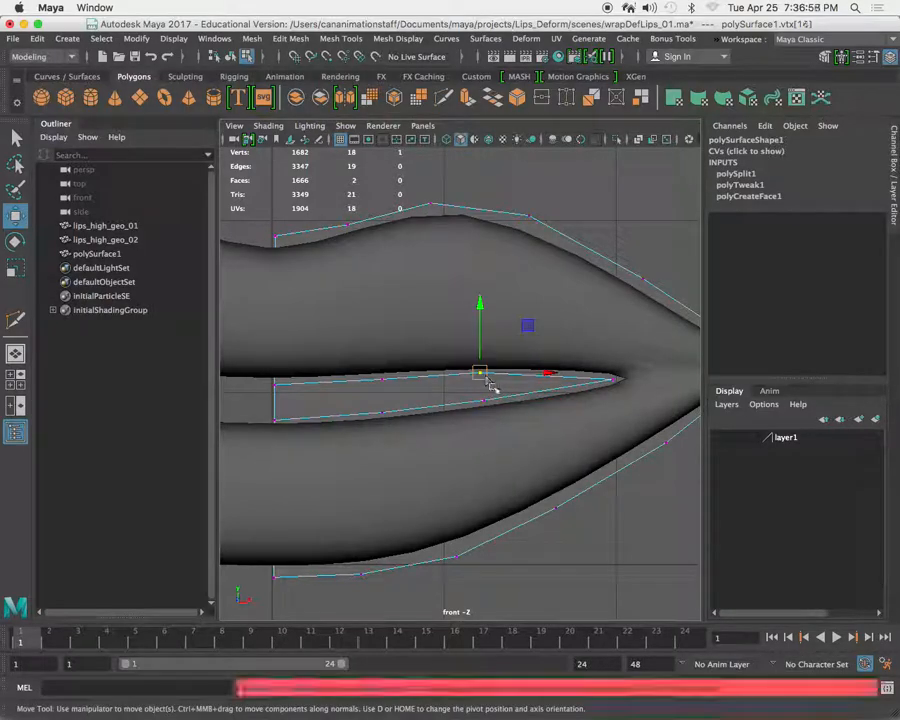
middle_click_drag(442, 371, 498, 380, "alt")
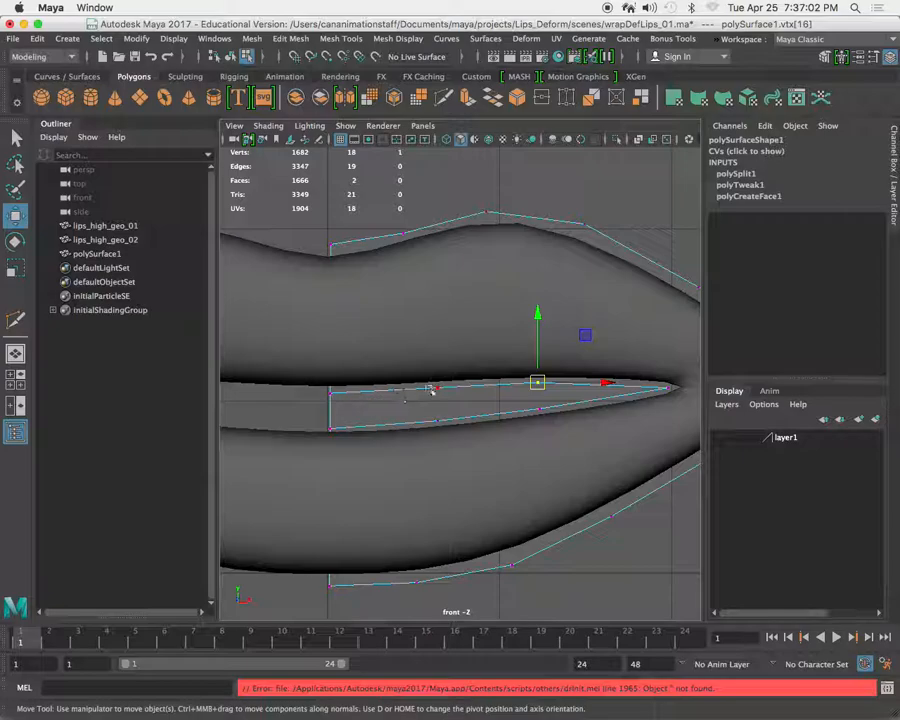
Delete the polygon face that fills the mouth opening.
right_click_drag(403, 318, 403, 358)
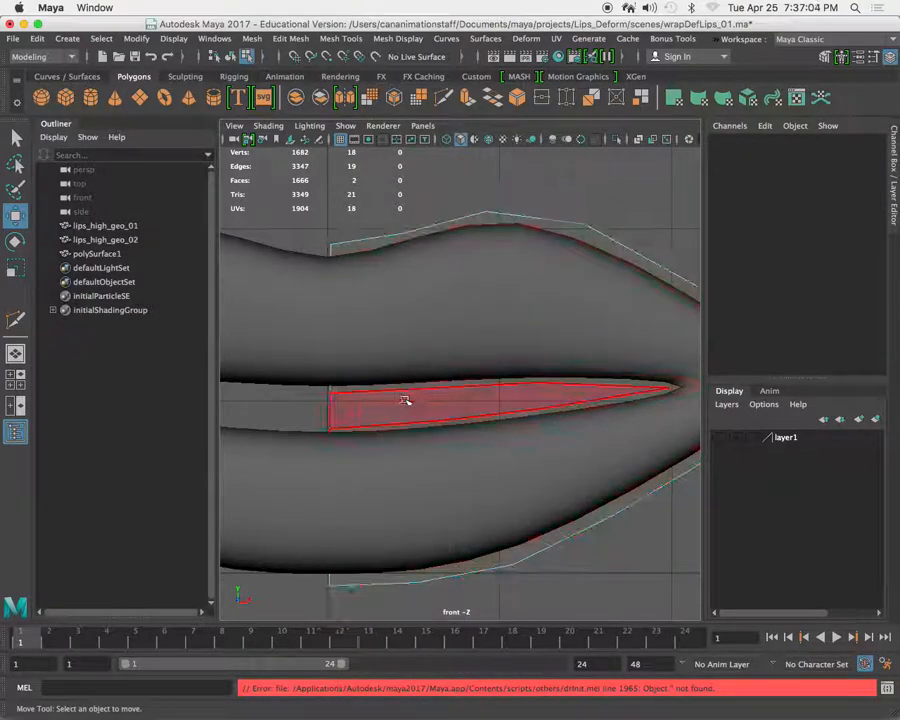
left_click(408, 399)
key("Delete")
mouse_move(560, 300)
right_mouse_down("alt")
mouse_move(484, 303)
mouse_move(545, 340)
mouse_move(533, 306)
mouse_move(565, 283)
right_mouse_up("alt")
In the perspective view, move the half-lip surface forward in front of the lips to a Translate Z of about 0.734.
key("space")
left_click_drag(520, 366, 535, 386, "alt")
right_click_drag(533, 386, 420, 454, "alt")
left_click_drag(398, 467, 334, 521)
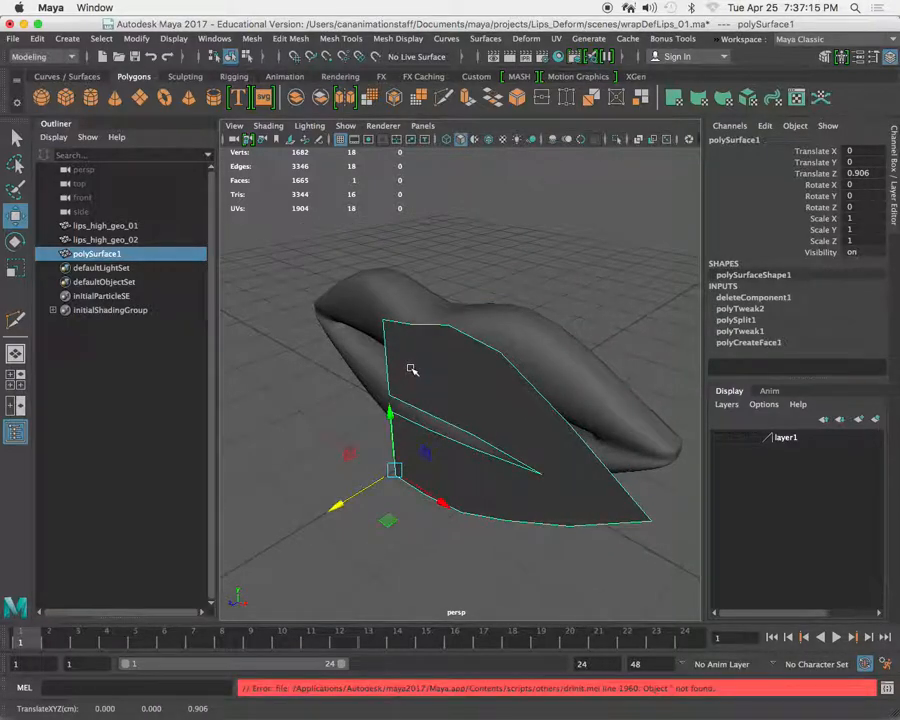
left_click_drag(411, 369, 421, 374, "alt")
left_click_drag(398, 457, 348, 490)
Triangulate the half-lip surface and quadrangulate the resulting triangles.
left_click(304, 40)
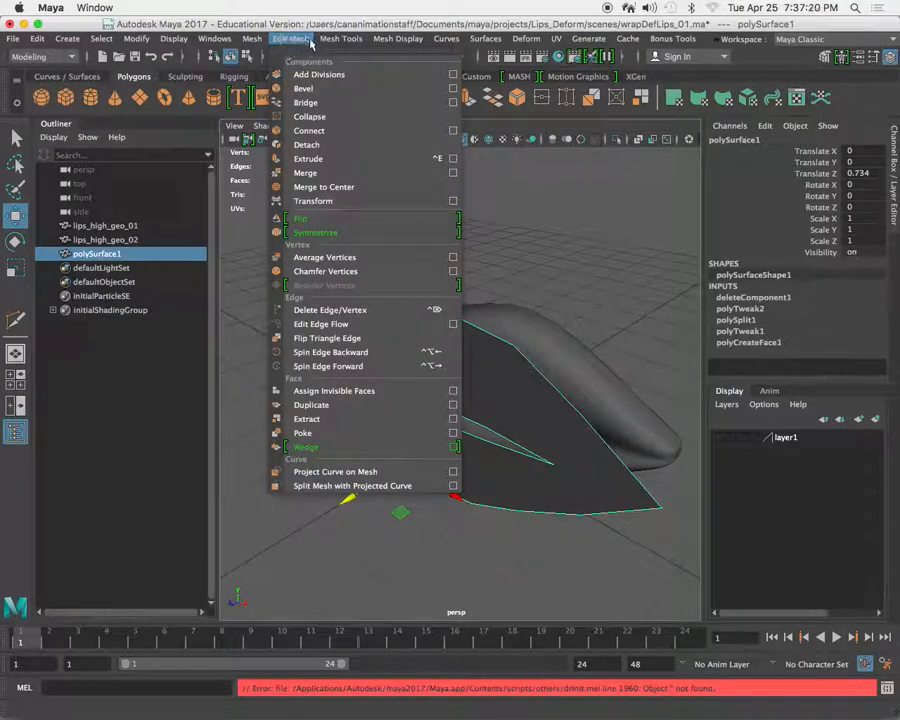
mouse_move(336, 46)
mouse_move(291, 42)
mouse_move(263, 40)
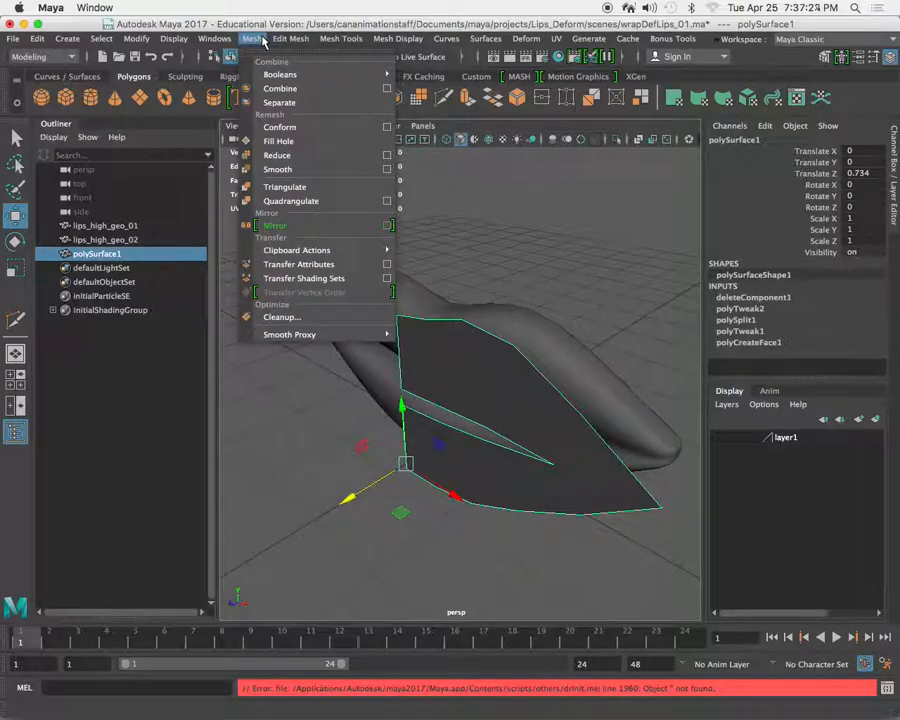
left_click(313, 191)
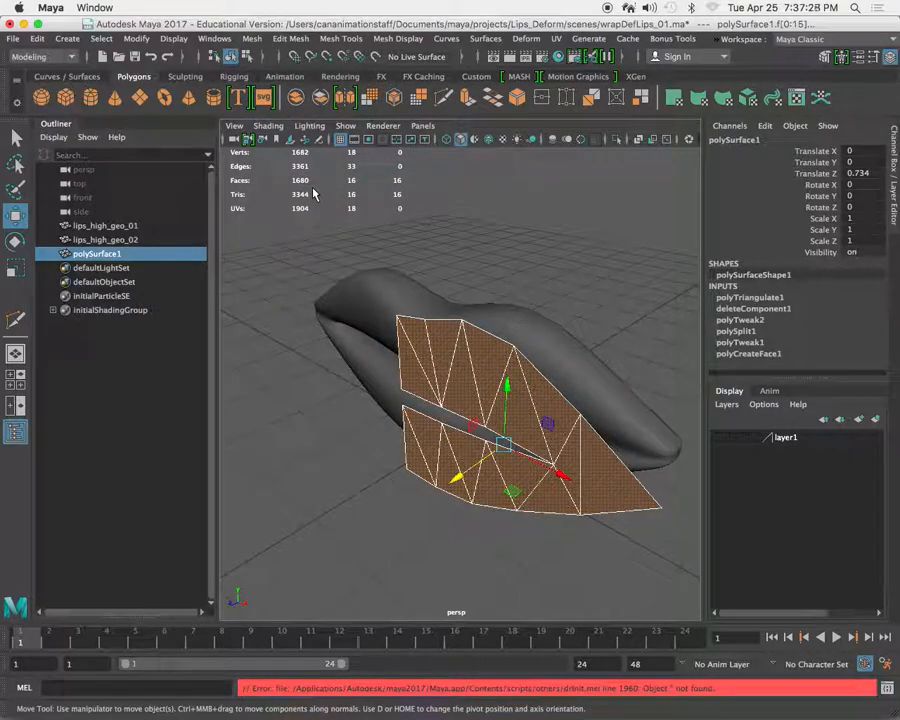
left_click(250, 41)
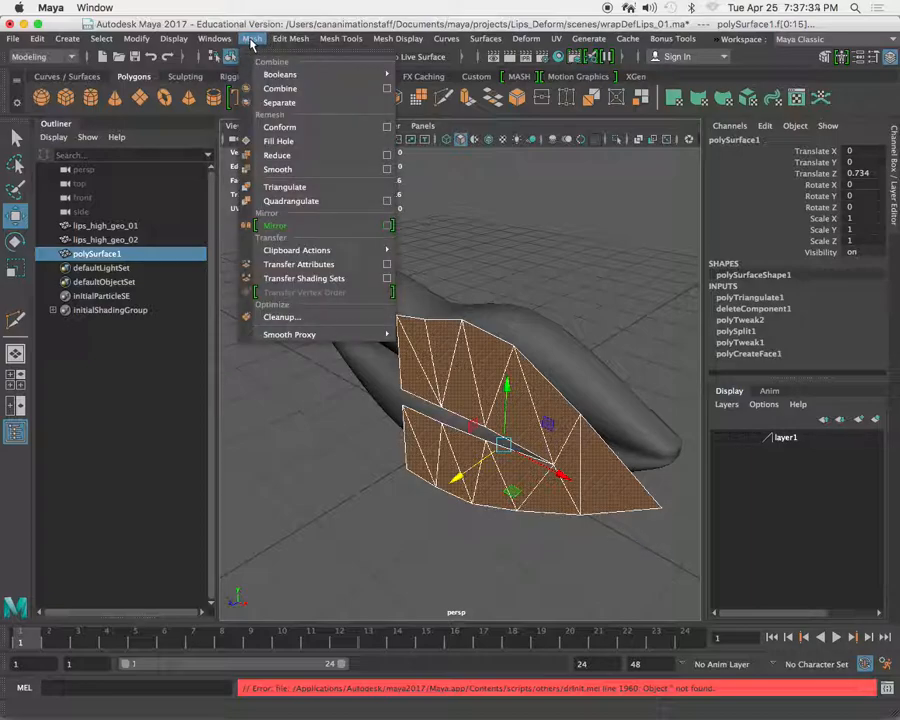
left_click(314, 202)
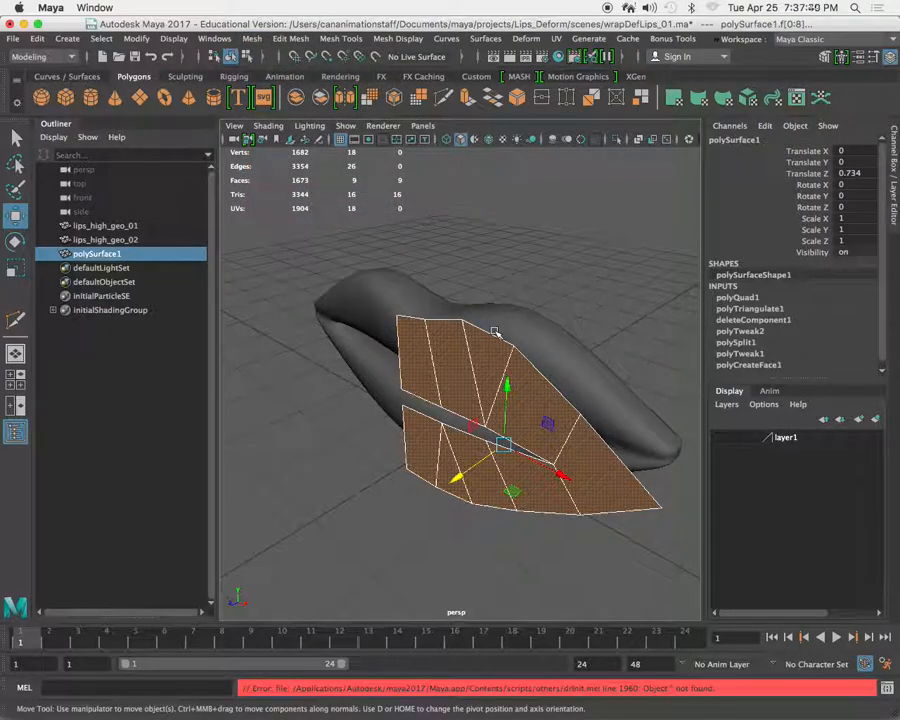
Move the half-lip surface farther forward from the lips to a Translate Z of about 1.913.
scroll(453, 365, "up", 5)
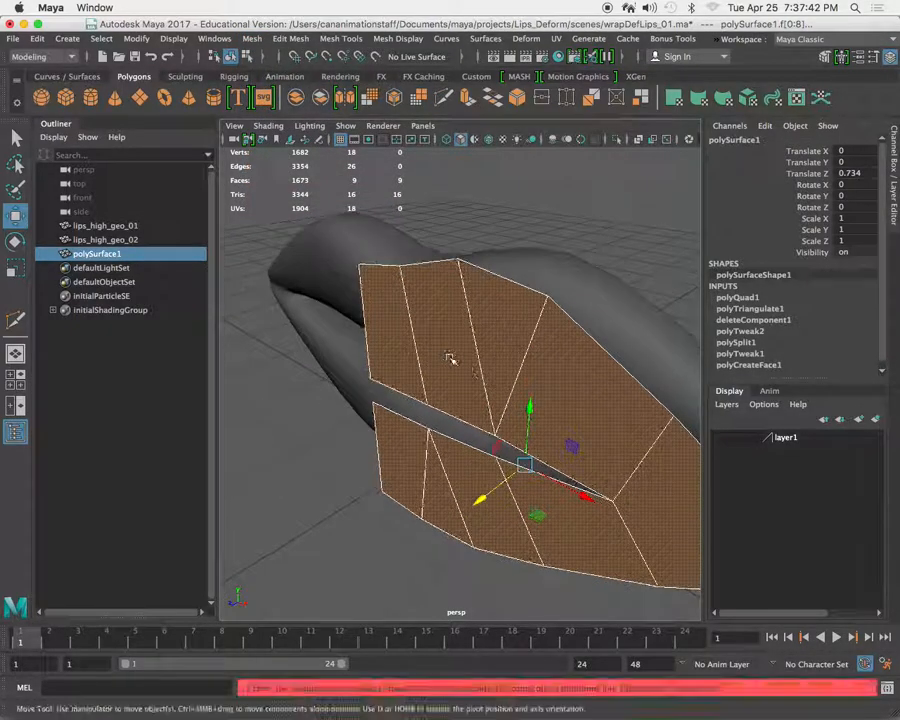
scroll(444, 354, "down", 5)
left_click(461, 238)
left_click_drag(442, 344, 489, 352, "alt")
right_click_drag(484, 318, 556, 284)
left_click_drag(508, 364, 395, 480, "alt")
mouse_move(362, 494)
middle_mouse_down()
mouse_move(396, 464)
mouse_move(364, 480)
mouse_move(372, 484)
middle_mouse_up()
left_click_drag(372, 484, 170, 486)
left_click_drag(317, 440, 400, 426, "alt")
right_click_drag(398, 426, 450, 362, "alt")
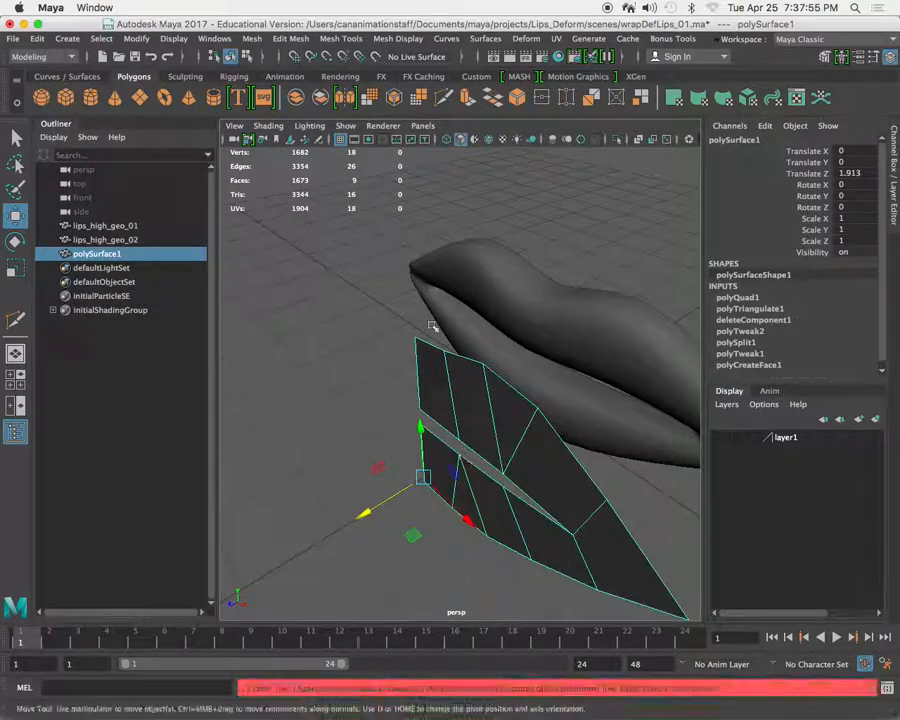
Freeze the half-lip surface's transformations.
left_click(136, 40)
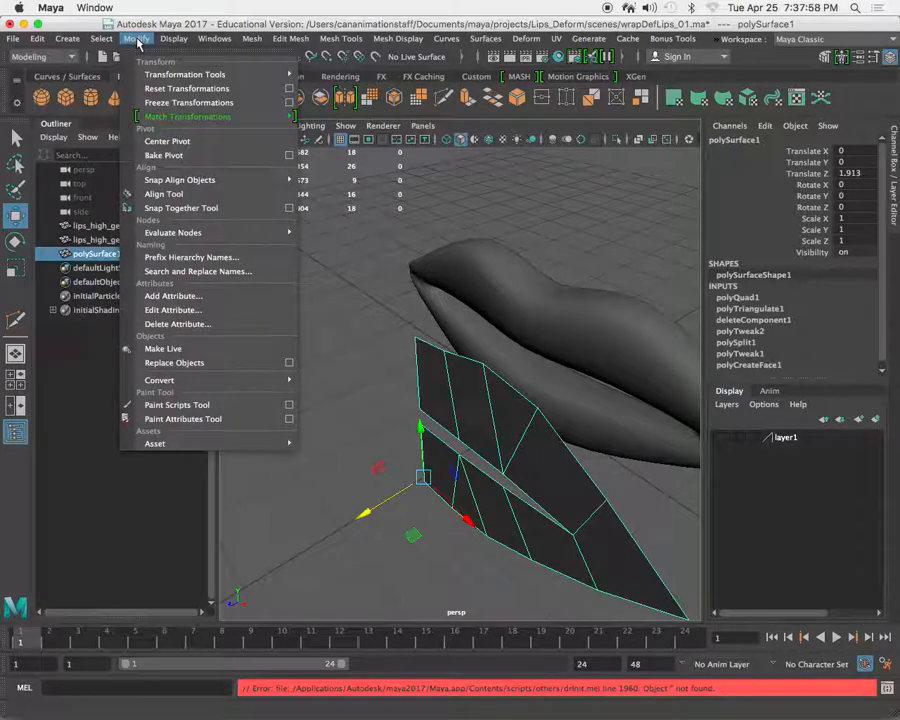
left_click(183, 104)
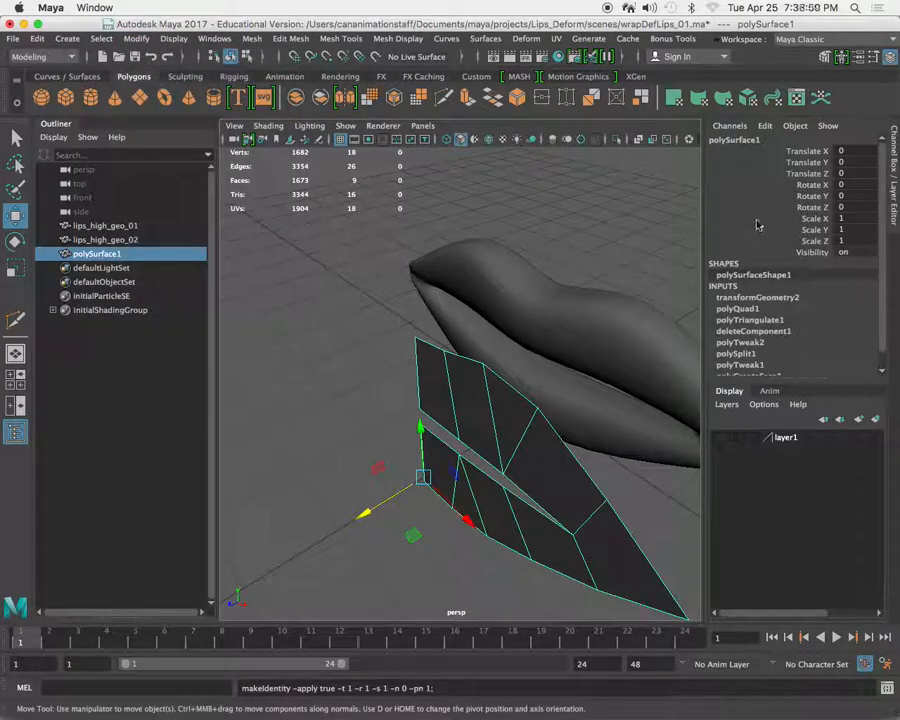
left_click_drag(516, 403, 430, 370, "alt")
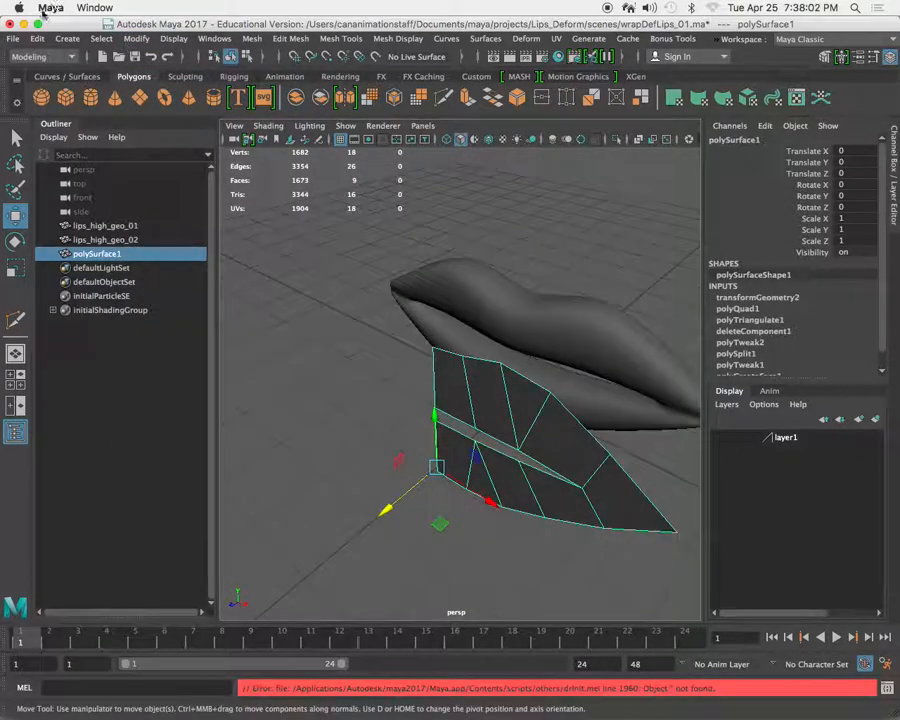
Reset the Duplicate Special settings and create one mirrored copy of the half-lip surface with a Scale X of -1.
left_click(36, 39)
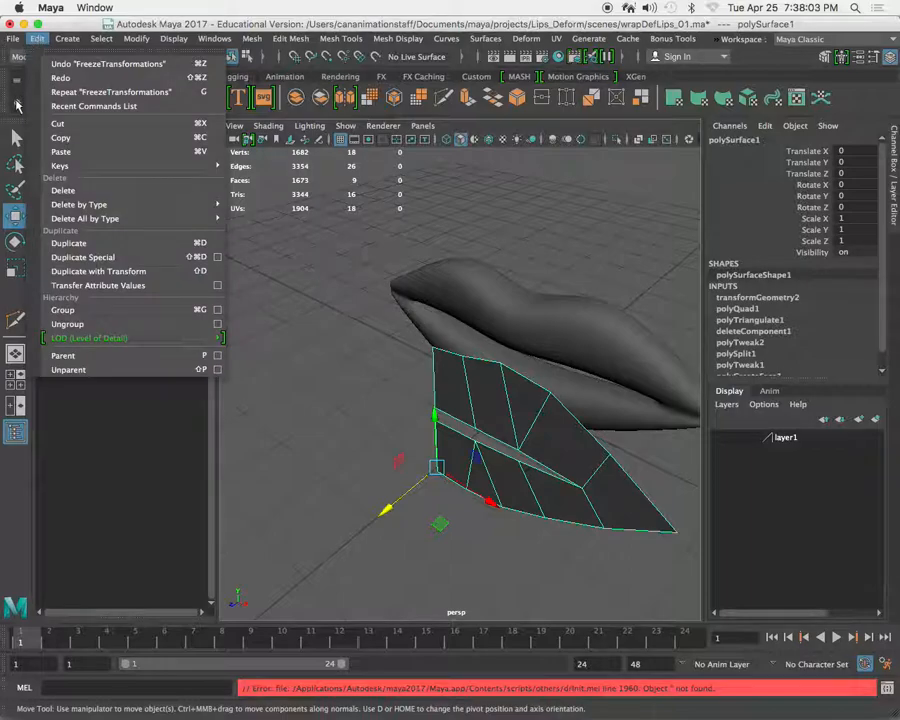
left_click(218, 258)
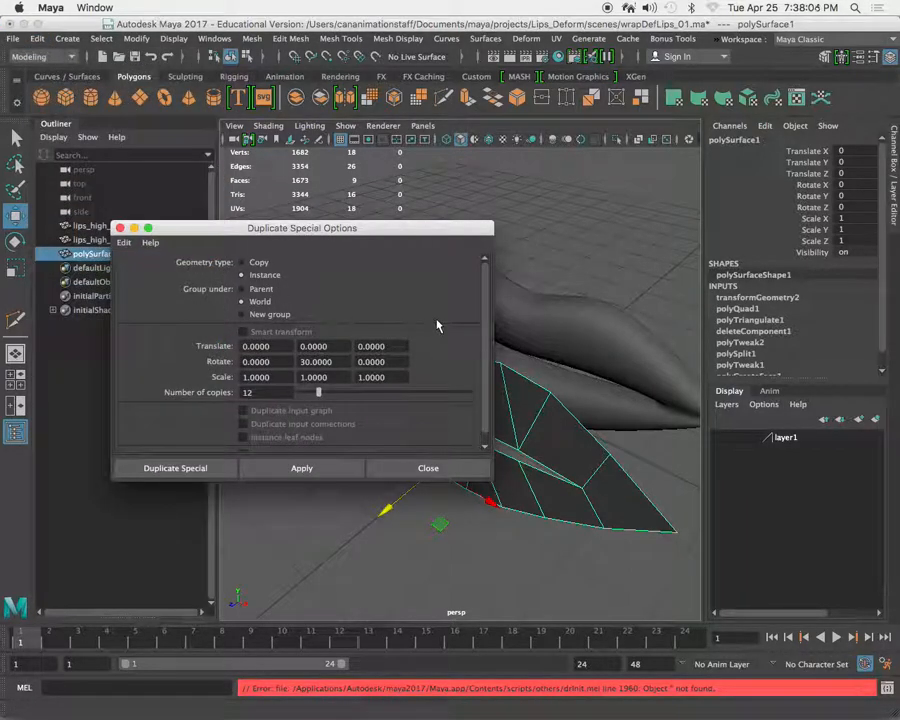
left_click(125, 243)
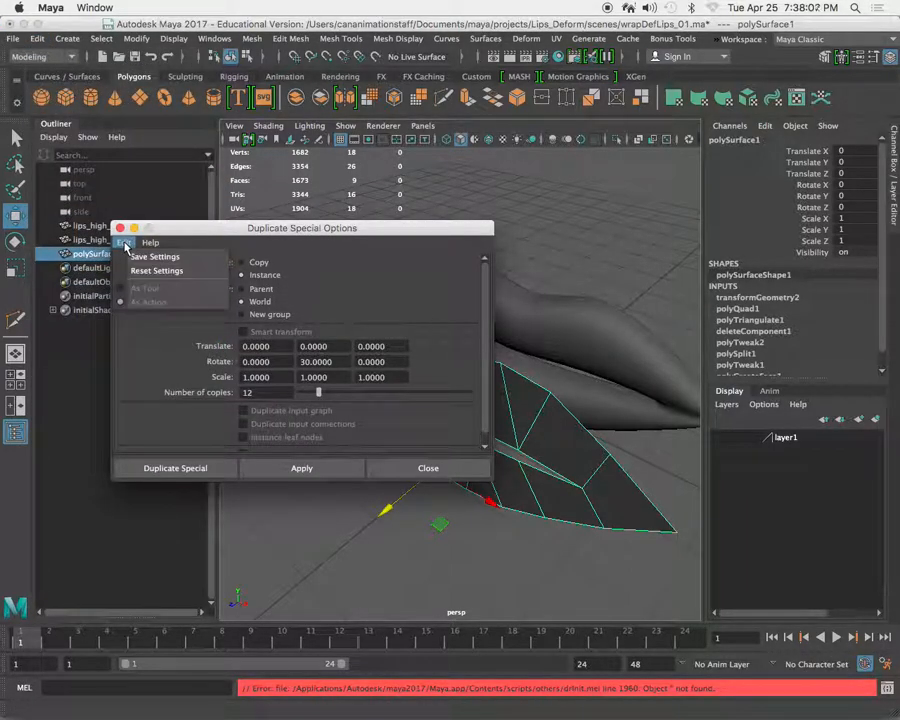
left_click(167, 274)
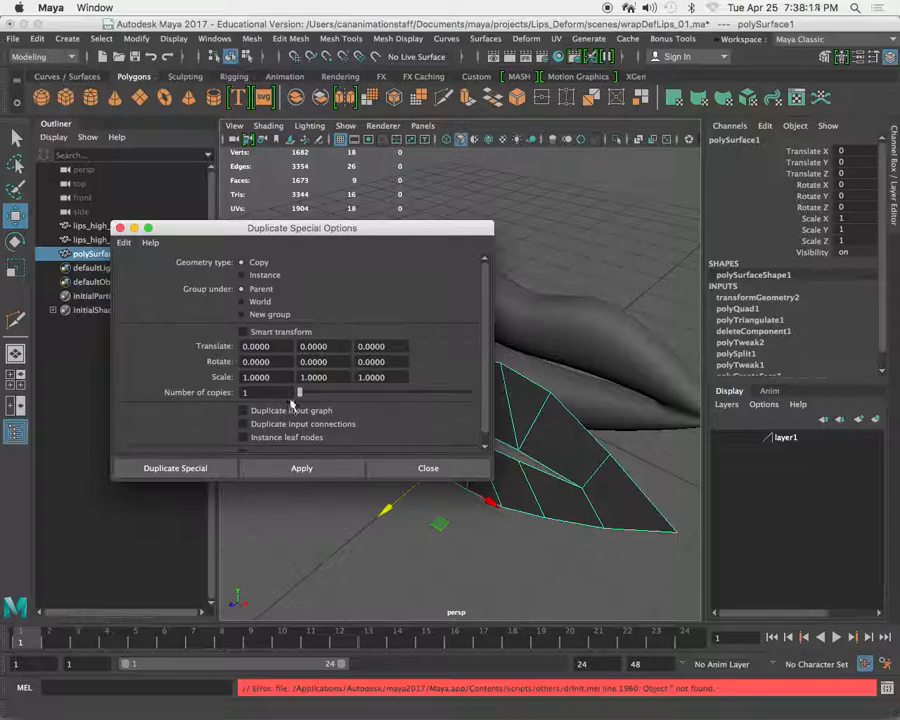
left_click_drag(399, 228, 249, 356)
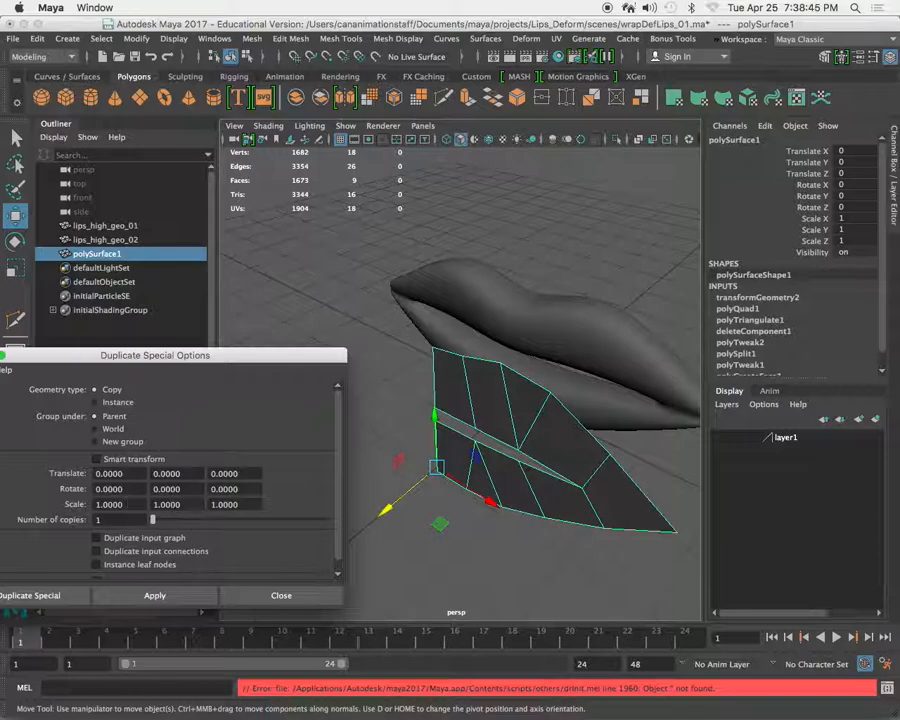
left_click_drag(128, 503, 62, 503)
left_click_drag(160, 356, 238, 298)
left_click(106, 544)
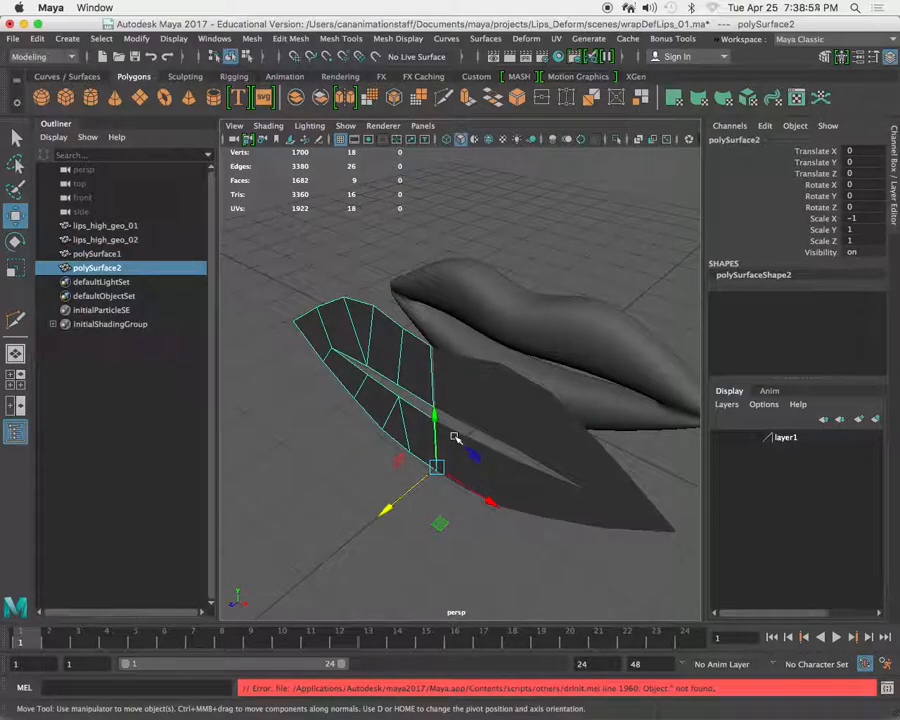
Combine the original half-lip surface and its mirrored copy into one mesh.
left_click_drag(422, 416, 451, 455, "alt")
right_click_drag(451, 455, 474, 448, "alt")
middle_click_drag(476, 448, 458, 454, "alt")
right_click_drag(458, 454, 477, 450, "alt")
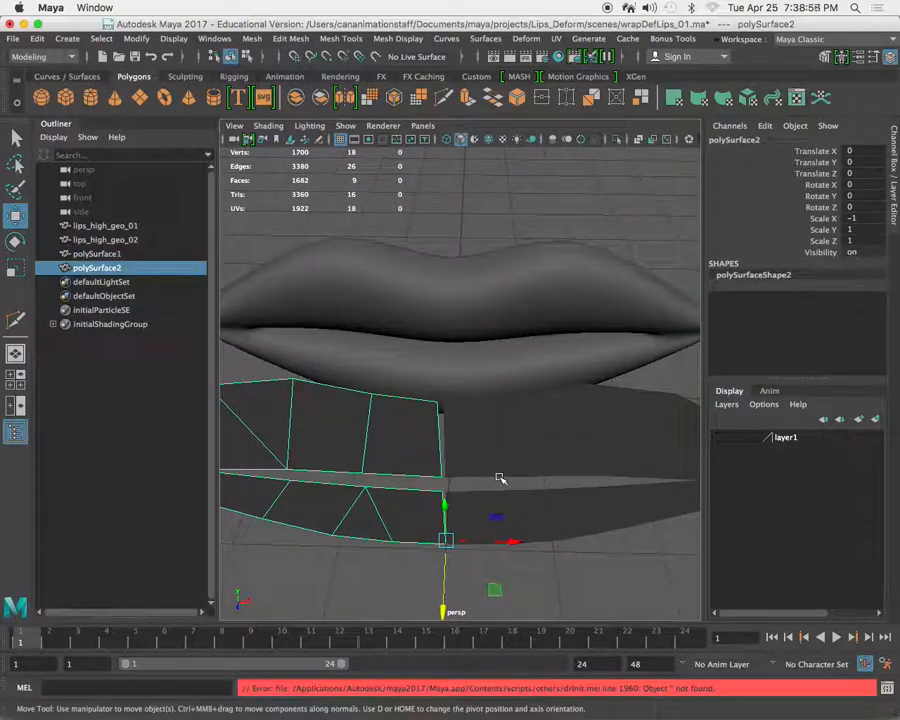
left_click(515, 447, "shift")
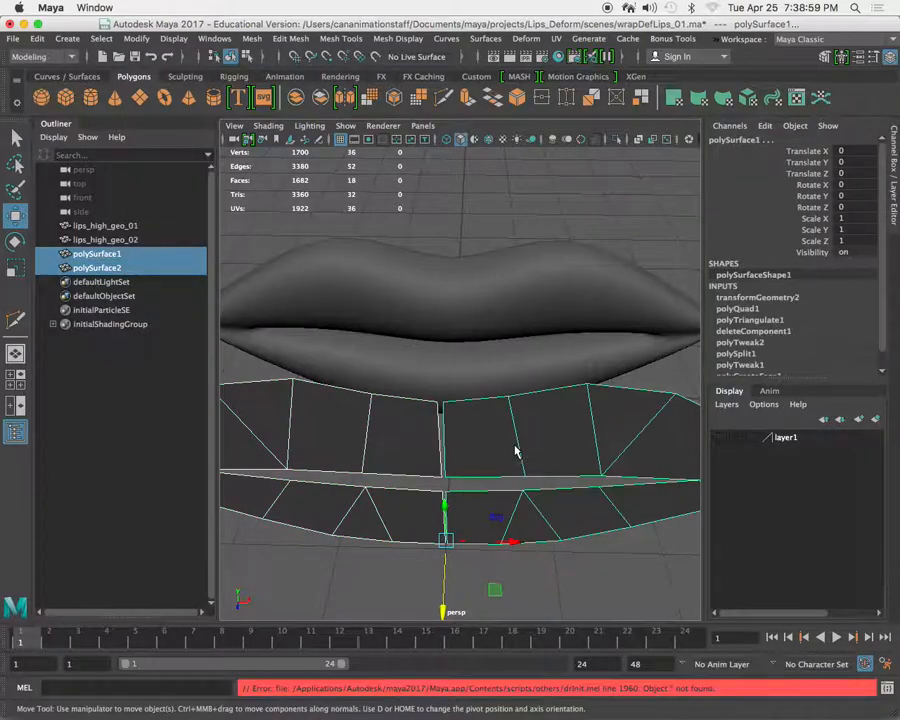
left_click(298, 101)
Merge each of the four vertex pairs along the combined surface's centre seam with a 0.01 distance threshold.
left_click_drag(552, 422, 452, 438, "alt")
right_click_drag(452, 438, 456, 499, "alt")
right_click_drag(456, 499, 366, 319)
left_click(424, 516)
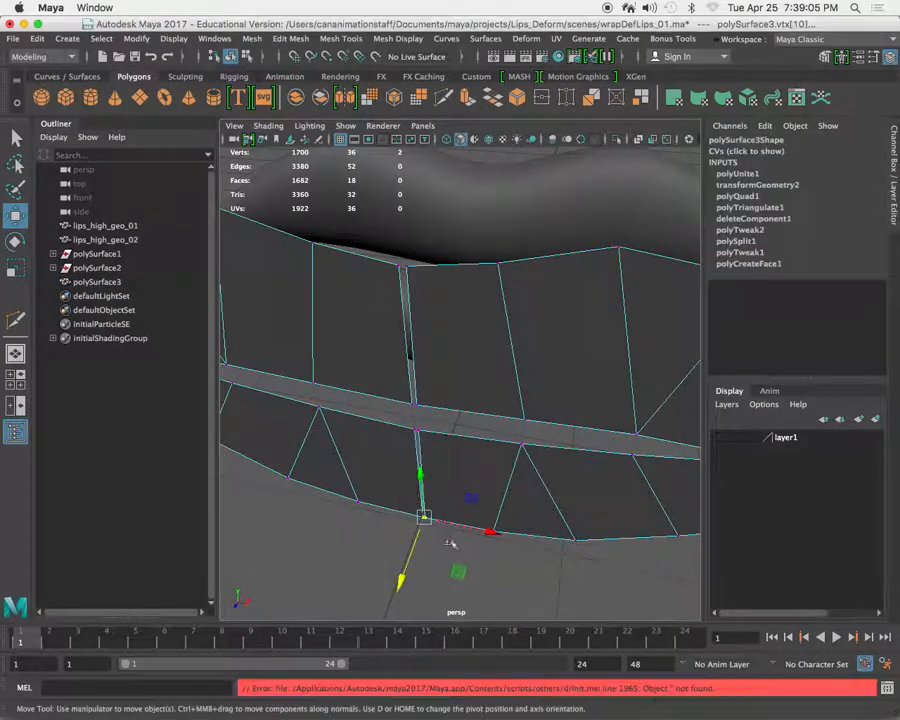
left_click(336, 38)
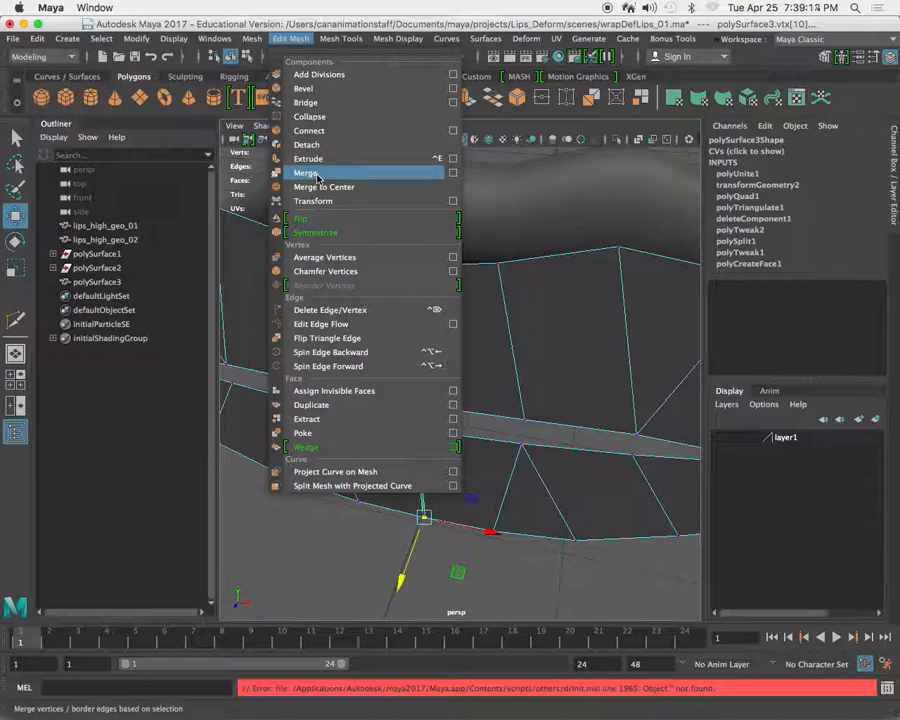
left_click(306, 173)
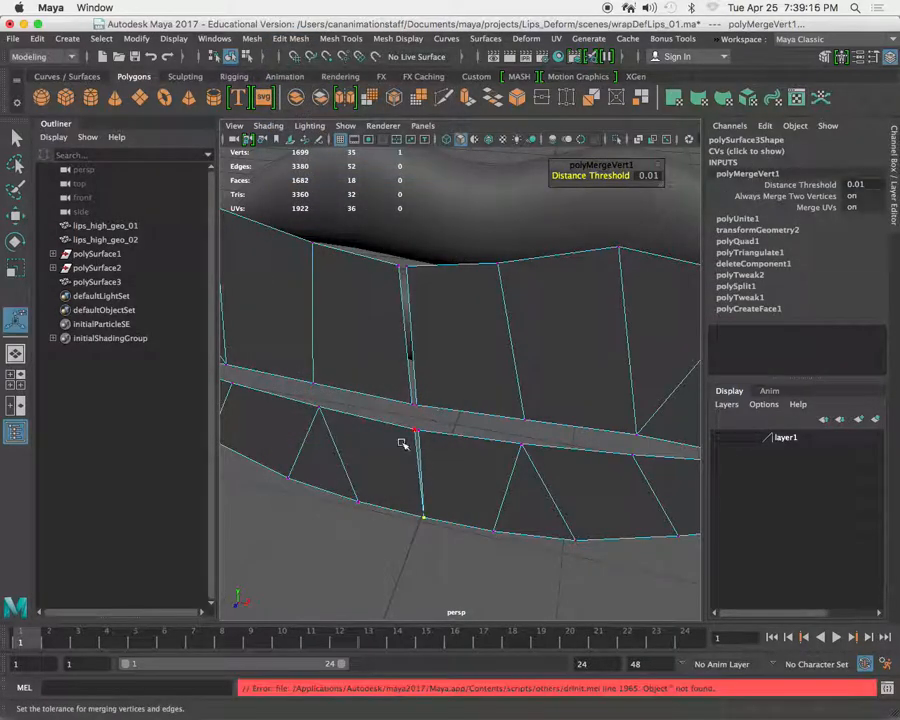
key("g")
left_click_drag(400, 389, 431, 419)
key("g")
left_click_drag(390, 241, 433, 320)
key("g")
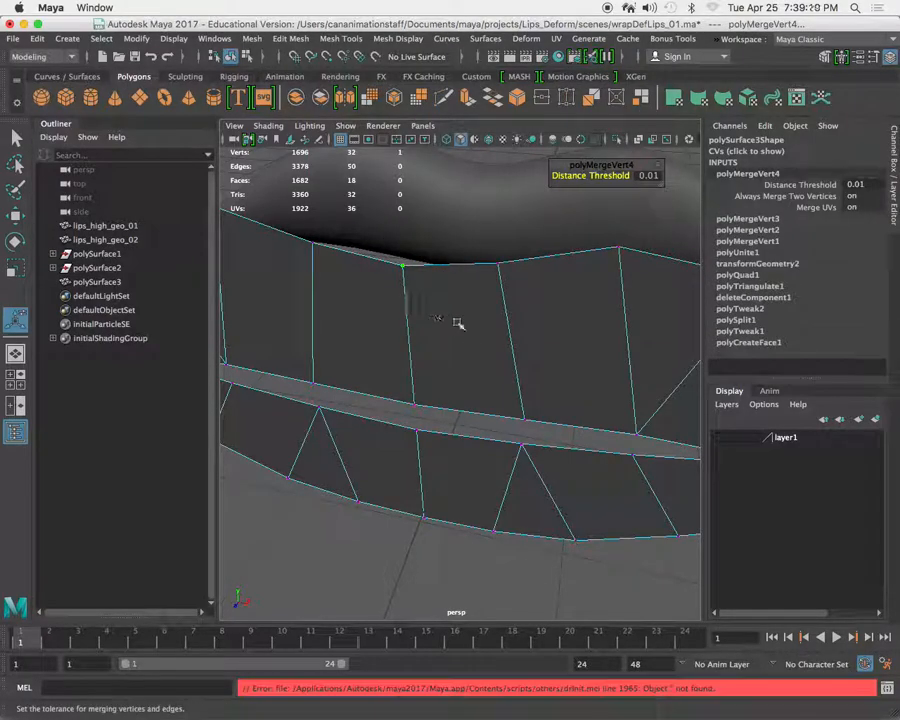
Leave vertex editing and select the merged lip surface as a whole object.
right_click_drag(522, 357, 440, 331, "alt")
left_click_drag(440, 331, 481, 389, "alt")
right_click_drag(482, 362, 466, 376)
left_click_drag(466, 376, 466, 458, "alt")
right_click_drag(448, 445, 428, 398, "alt")
left_click_drag(428, 398, 460, 388, "alt")
right_click_drag(460, 388, 497, 207, "alt")
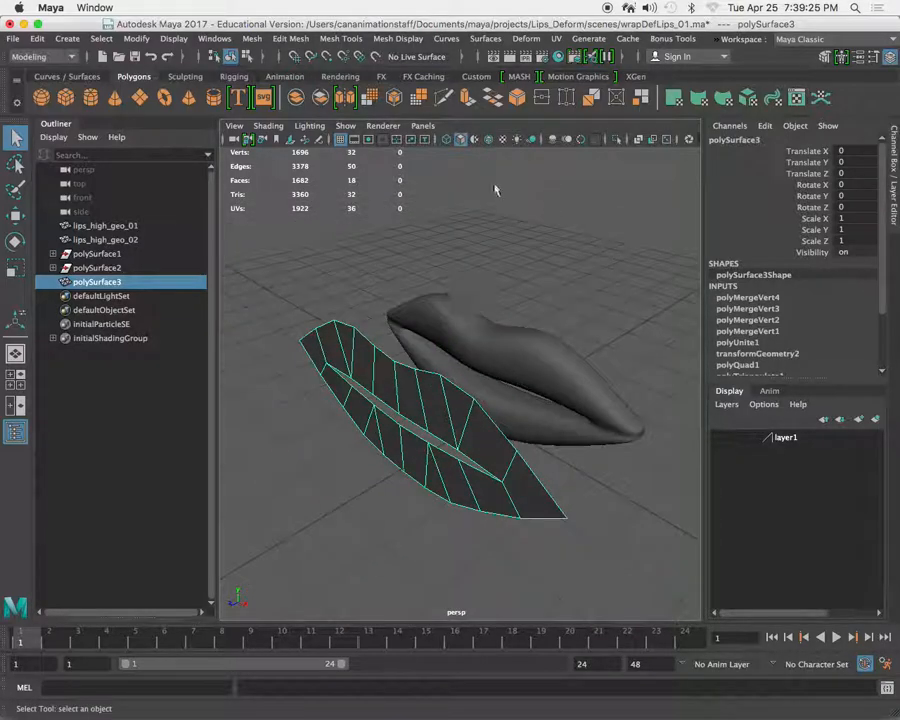
Extrude all faces of the lip surface toward the lips with a Local Translate Z of about 0.493.
left_click(469, 104)
left_click_drag(462, 380, 363, 294, "alt")
right_click_drag(364, 296, 392, 329, "alt")
left_click_drag(392, 329, 488, 400, "alt")
right_click_drag(488, 400, 416, 376, "alt")
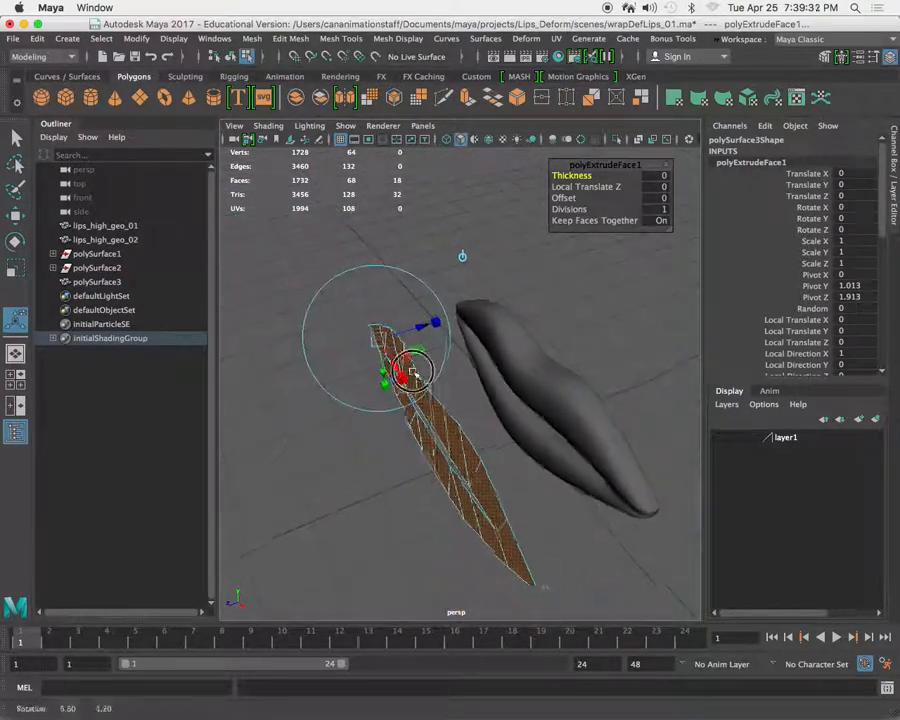
left_click_drag(416, 376, 400, 376, "alt")
middle_click_drag(400, 376, 452, 380, "alt")
left_click_drag(452, 380, 434, 380, "alt")
right_click_drag(434, 380, 400, 364, "alt")
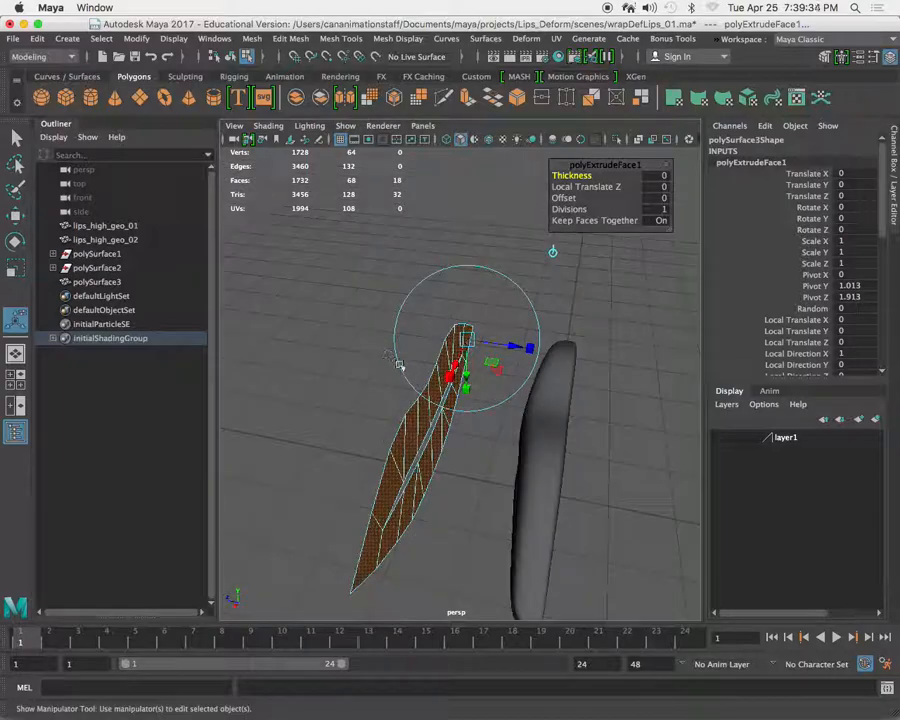
middle_click_drag(416, 374, 429, 344, "alt")
right_click_drag(427, 346, 511, 305, "alt")
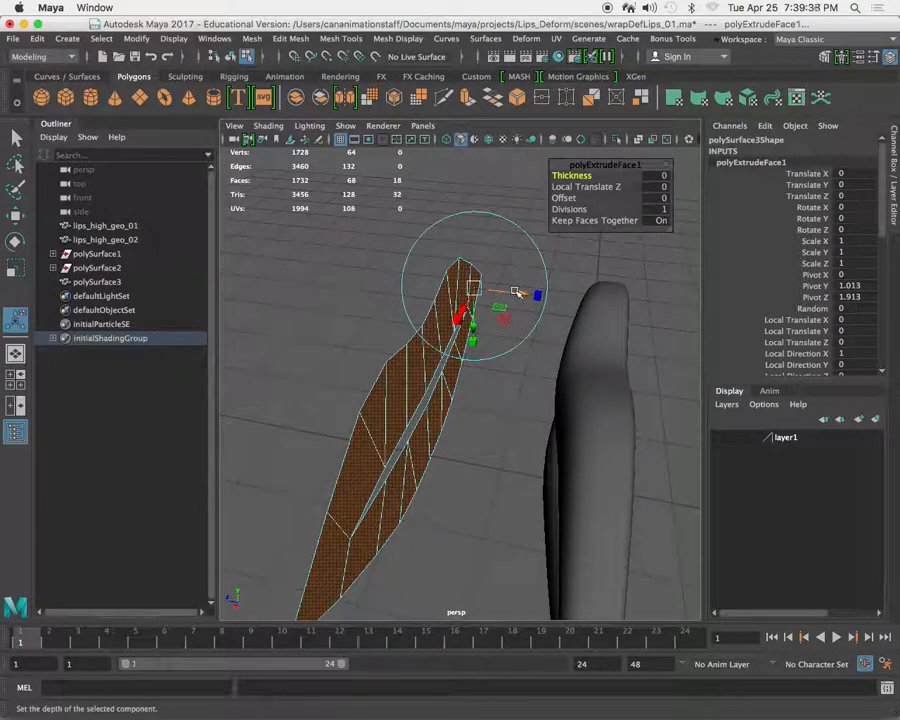
left_click_drag(511, 292, 547, 302)
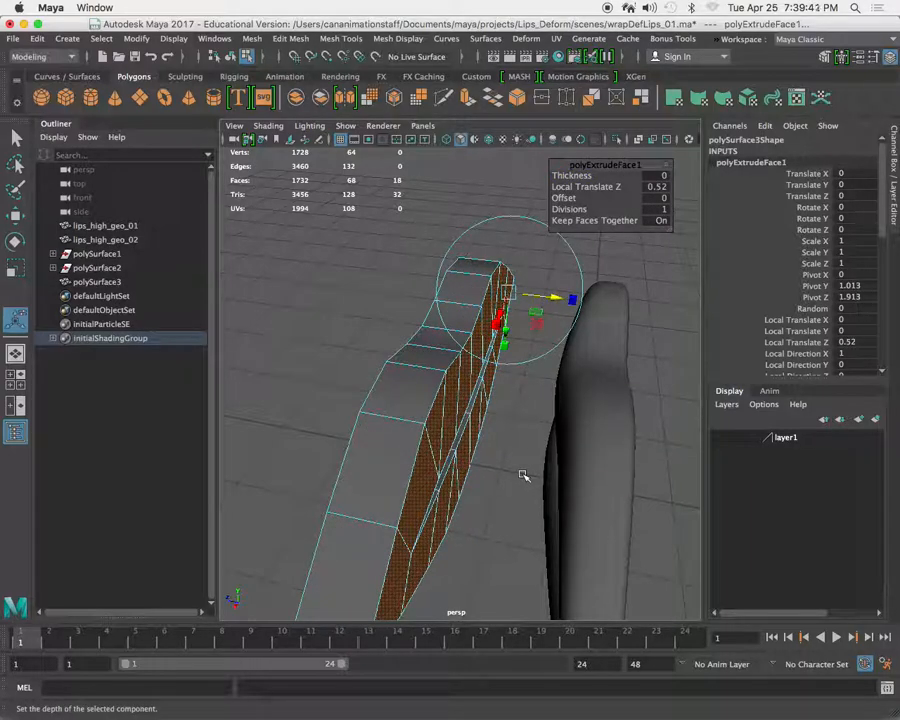
left_click_drag(551, 294, 471, 300)
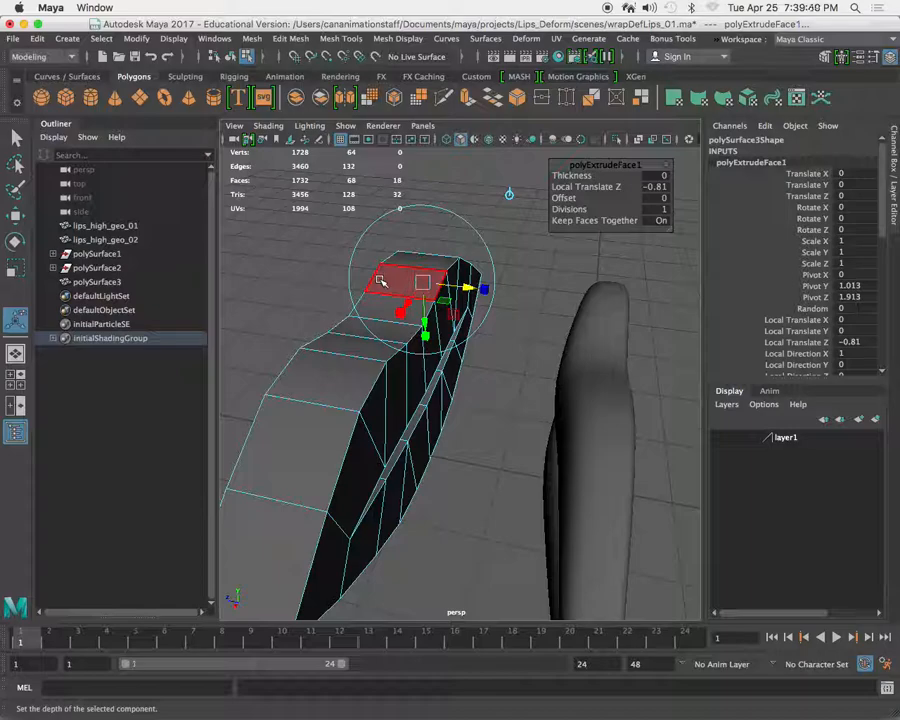
key("z")
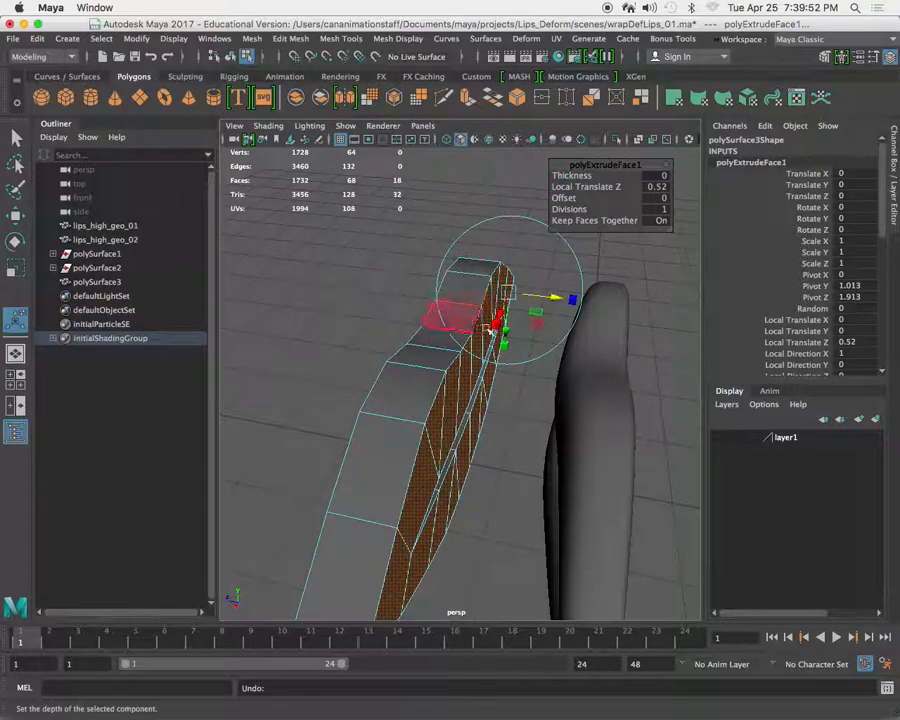
left_click_drag(555, 298, 458, 295)
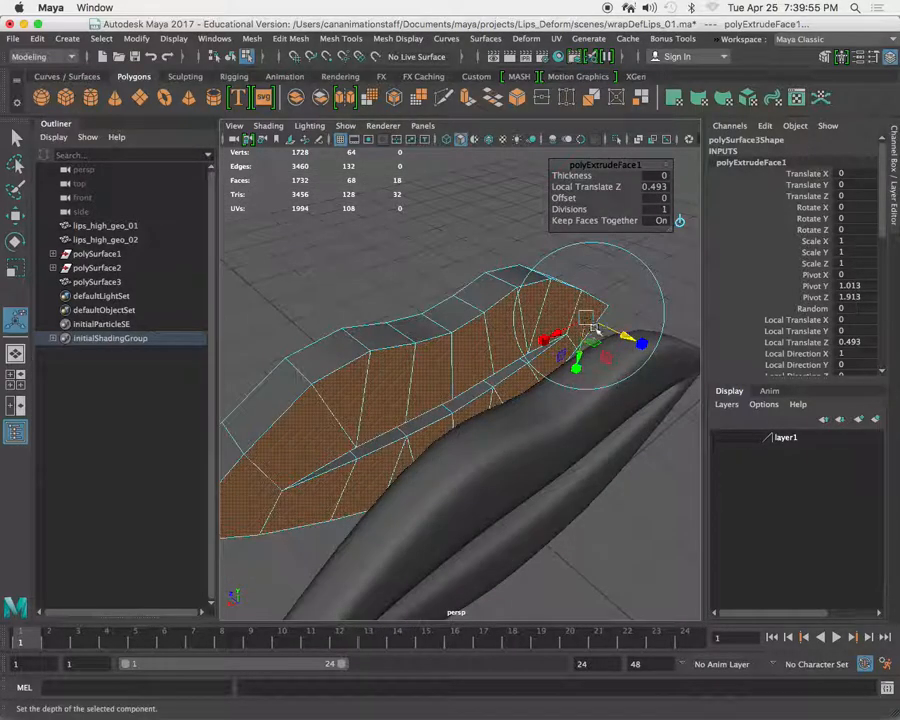
mouse_move(432, 366)
left_mouse_down("alt")
mouse_move(458, 412)
mouse_move(426, 374)
left_mouse_up("alt")
right_click_drag(426, 318, 502, 280)
Move the extruded cage back over the lips in the top view to a Translate Z of about -1.491.
left_click(424, 402)
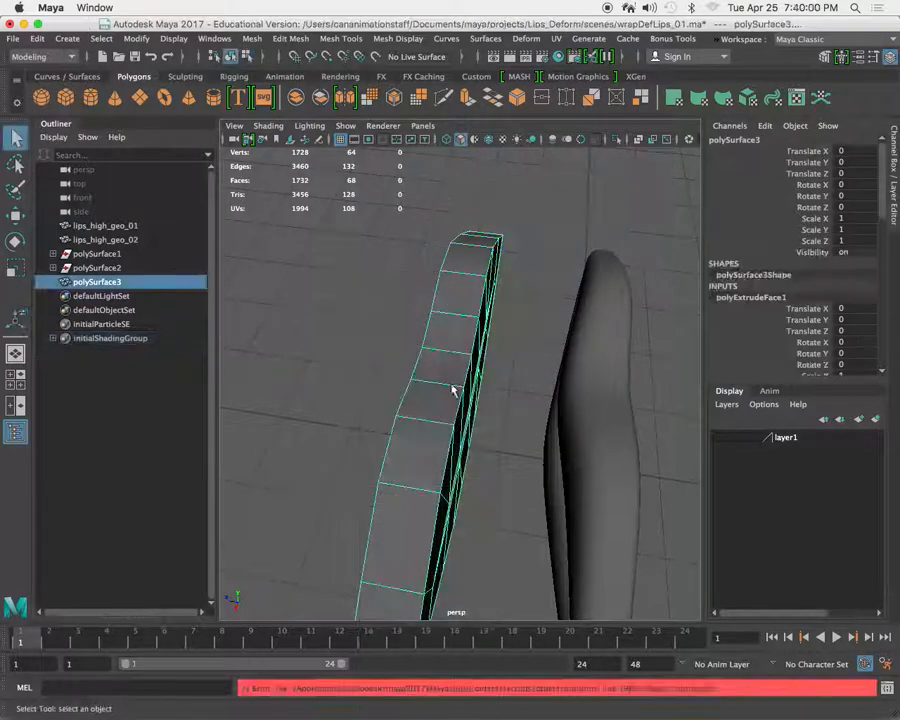
left_click(442, 373)
key("f")
left_click_drag(512, 353, 460, 362, "alt")
right_click_drag(460, 362, 583, 506, "alt")
key("space")
key("space")
key("w")
left_click_drag(458, 538, 457, 455)
right_click_drag(383, 326, 451, 393, "alt")
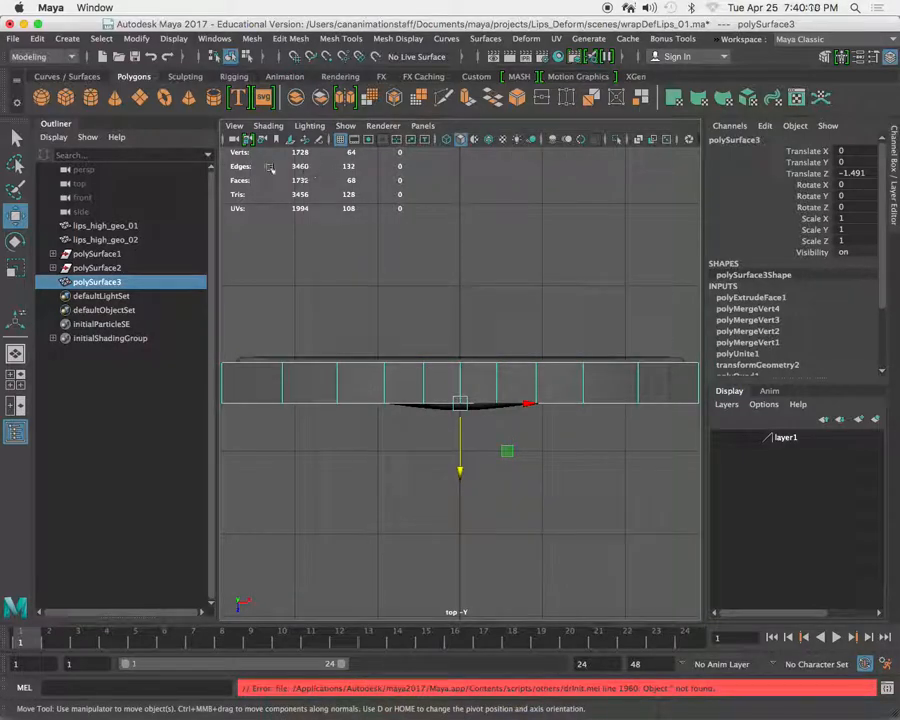
Enable X-Ray shading in the top view and nudge the cage slightly farther back over the lips.
left_click(268, 126)
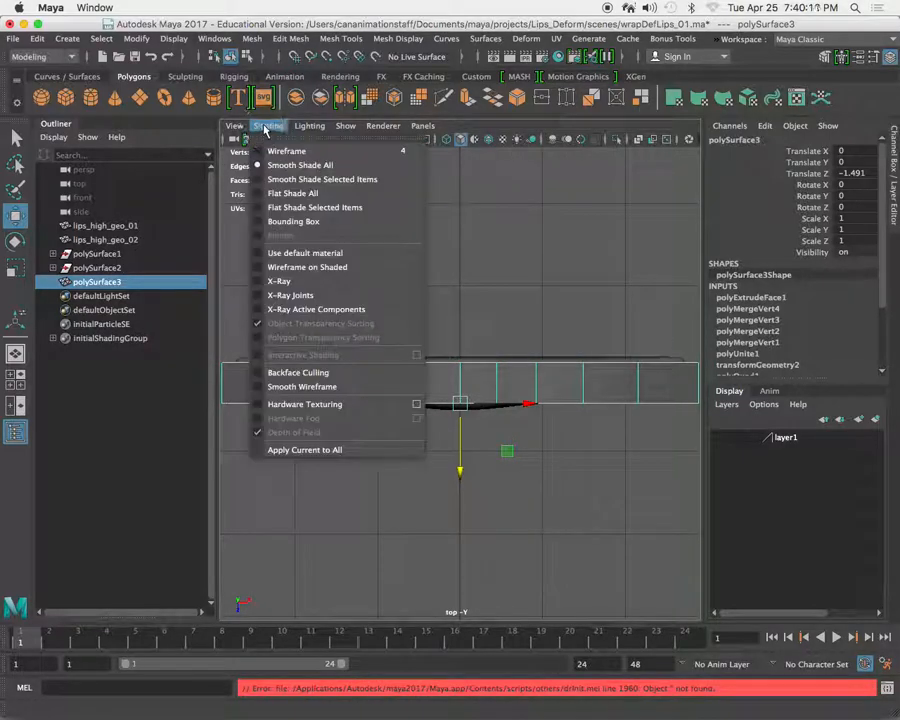
left_click(306, 285)
right_click_drag(428, 401, 434, 408, "alt")
middle_click_drag(424, 410, 434, 404, "alt")
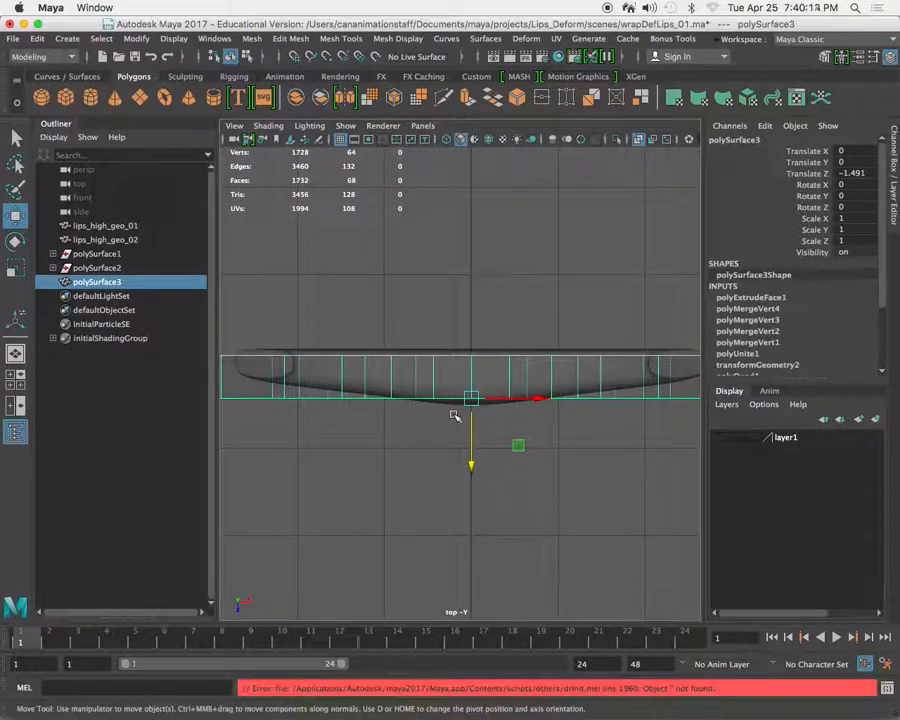
key("super+space")
left_click(484, 286)
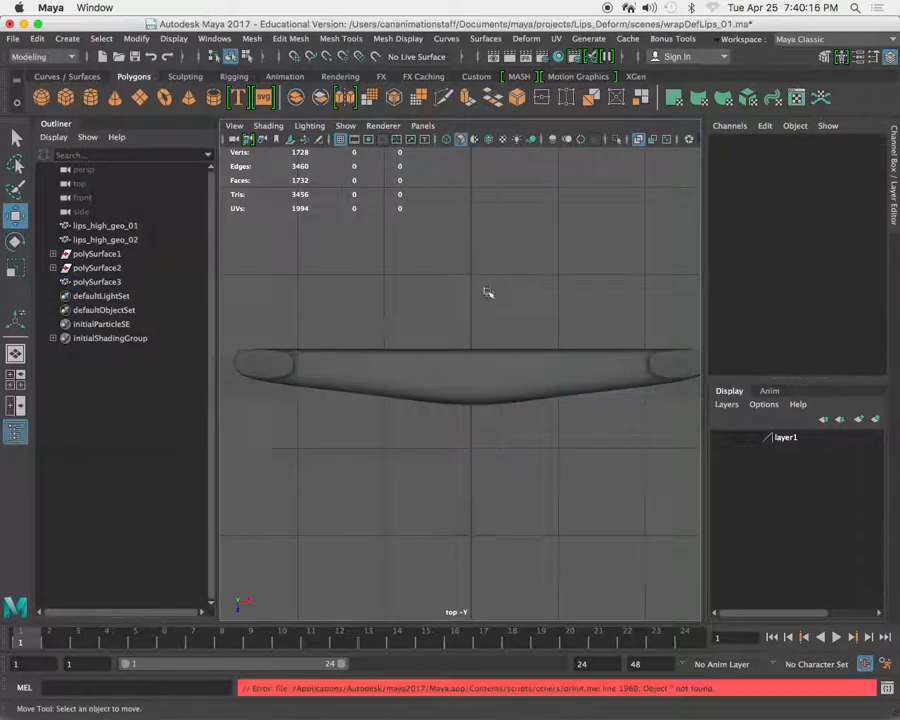
right_click_drag(515, 320, 495, 313, "alt")
middle_click_drag(495, 313, 482, 310, "alt")
left_click_drag(267, 365, 318, 411)
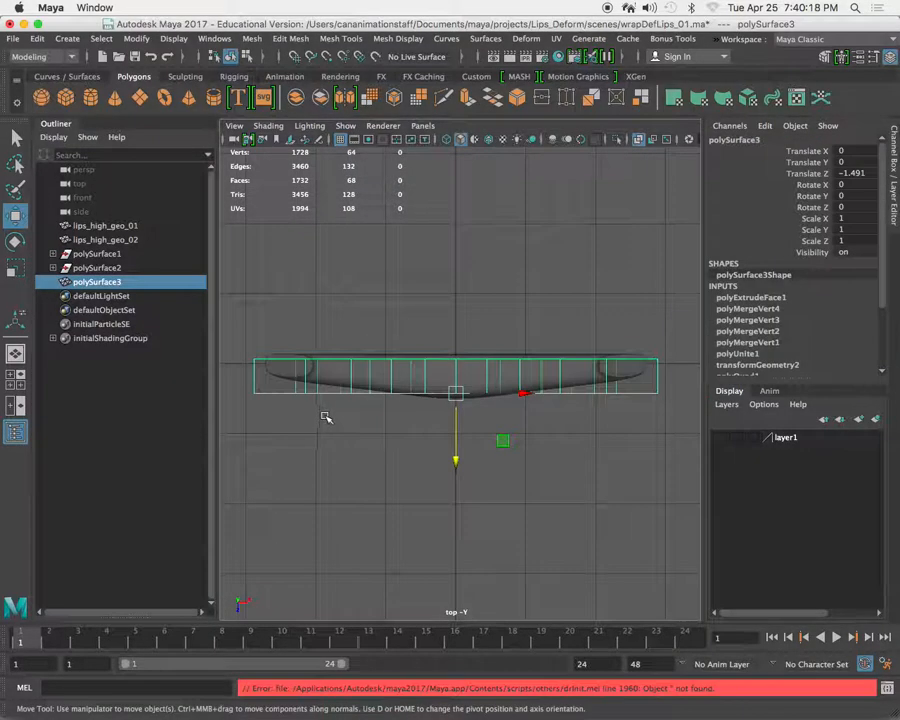
left_click_drag(455, 461, 453, 454)
Move the cage's front vertex row back to thin the cage, and select the four front centre vertices.
right_click_drag(250, 385, 190, 318)
left_click_drag(237, 377, 705, 450)
left_click_drag(453, 455, 467, 365)
middle_click_drag(442, 340, 459, 361, "alt")
right_click_drag(459, 361, 509, 371, "alt")
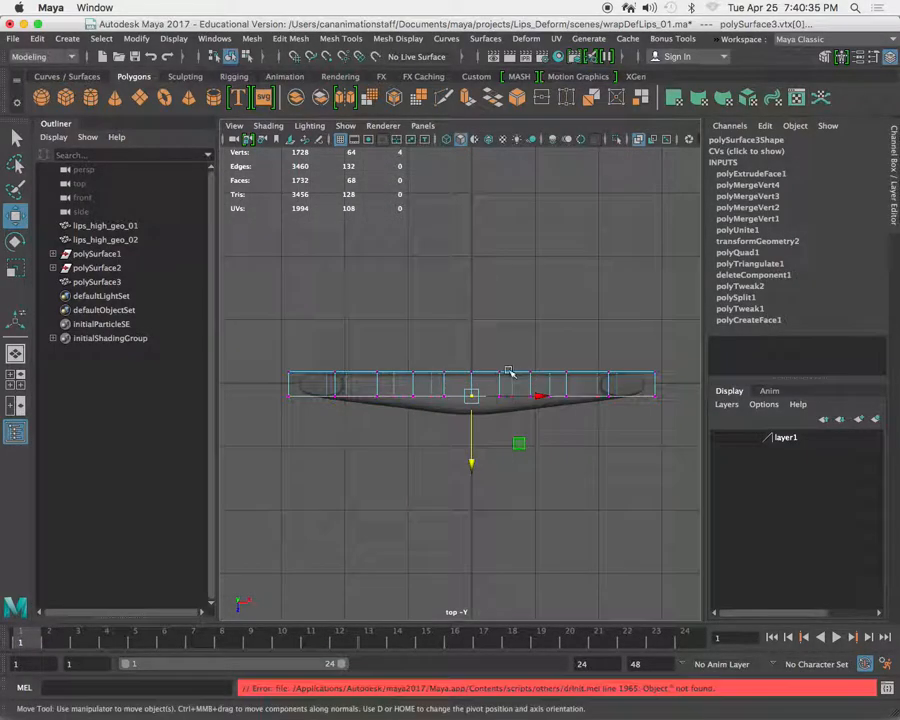
Try pulling the centre vertices forward using soft selection with a falloff radius of about 2.7.
key("b")
left_click_drag(454, 336, 639, 335)
middle_click_drag(573, 447, 548, 426, "alt")
left_click_drag(459, 325, 657, 334)
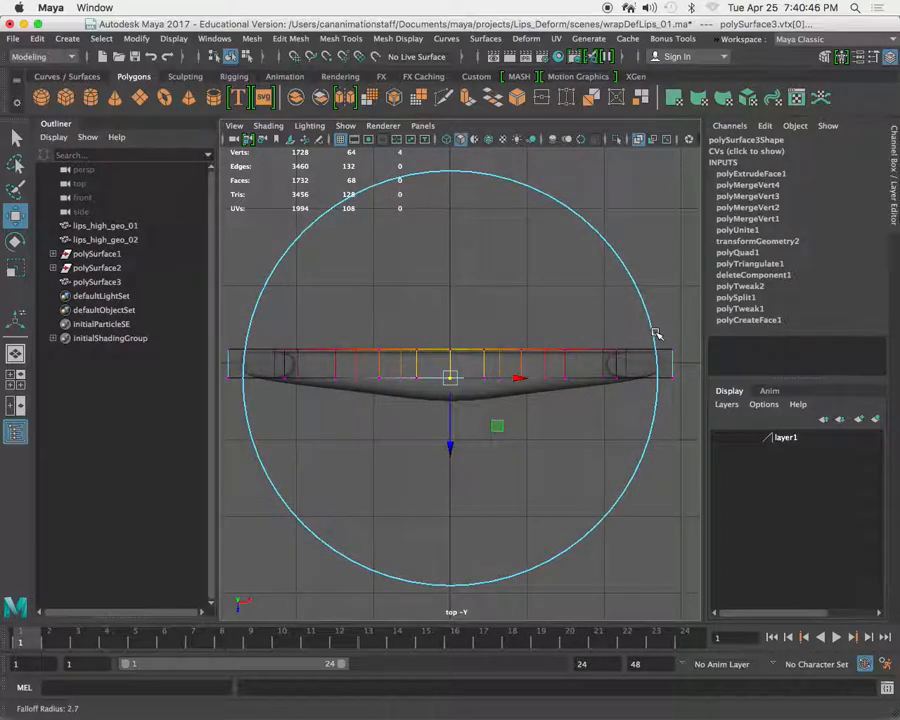
left_click_drag(455, 441, 451, 465)
key("z")
Pull the centre vertices forward using soft selection with a wider falloff, bowing the whole cage along the lips' curve.
key("b")
left_click_drag(470, 285, 794, 288)
right_click_drag(600, 294, 472, 300, "alt")
right_click_drag(474, 357, 432, 422, "alt")
left_click_drag(453, 449, 453, 469)
right_click_drag(341, 385, 373, 380, "alt")
middle_click_drag(373, 380, 386, 378, "alt")
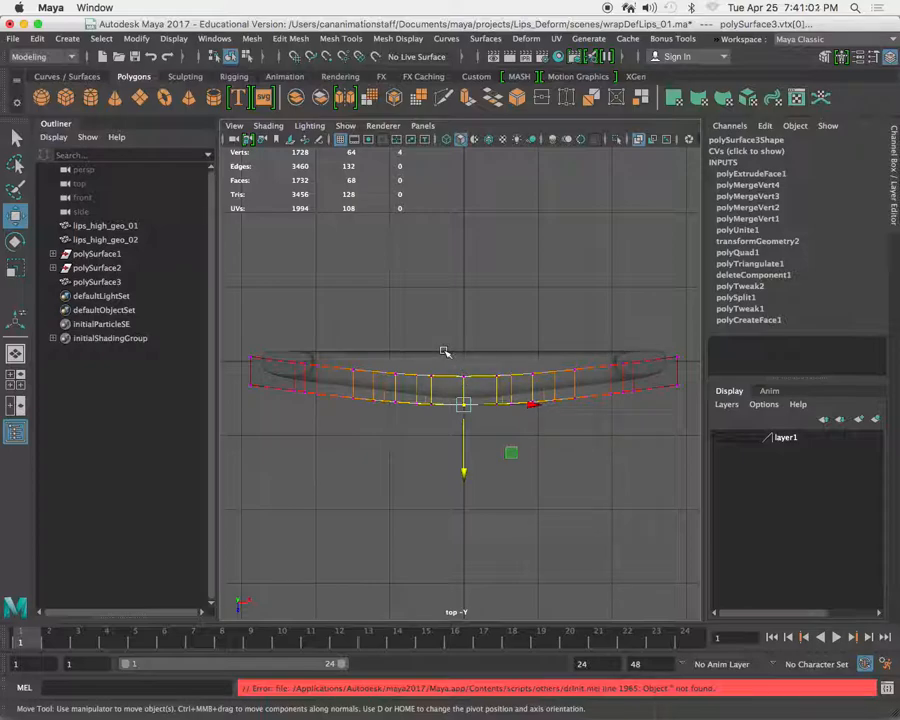
With soft selection off, flatten the cage's back vertex row along Z and adjust its depth behind the lips.
key("b")
left_click_drag(233, 334, 719, 382)
key("r")
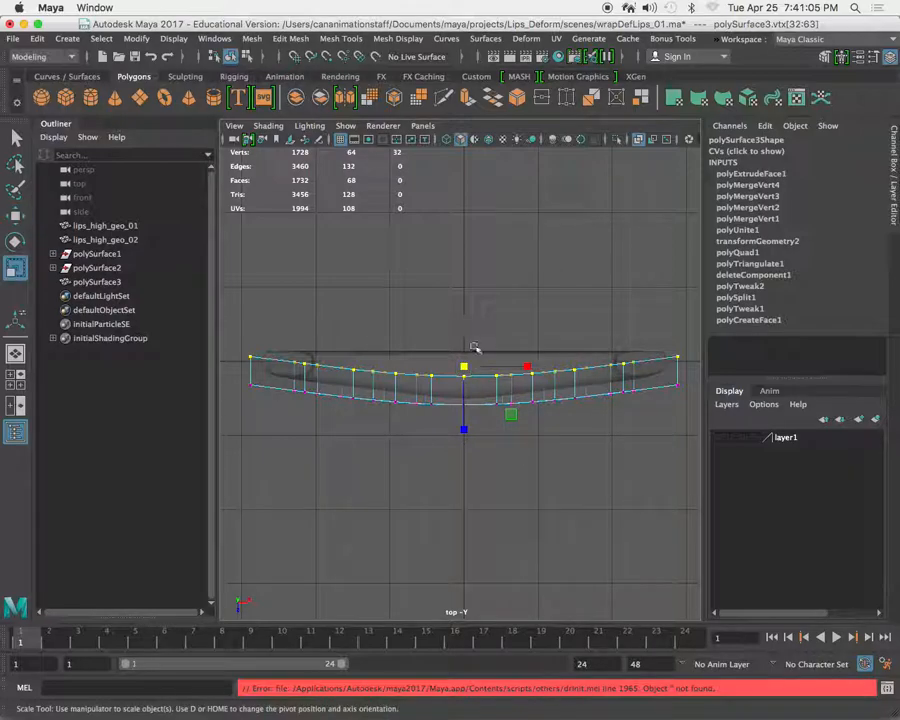
left_click_drag(469, 428, 458, 364)
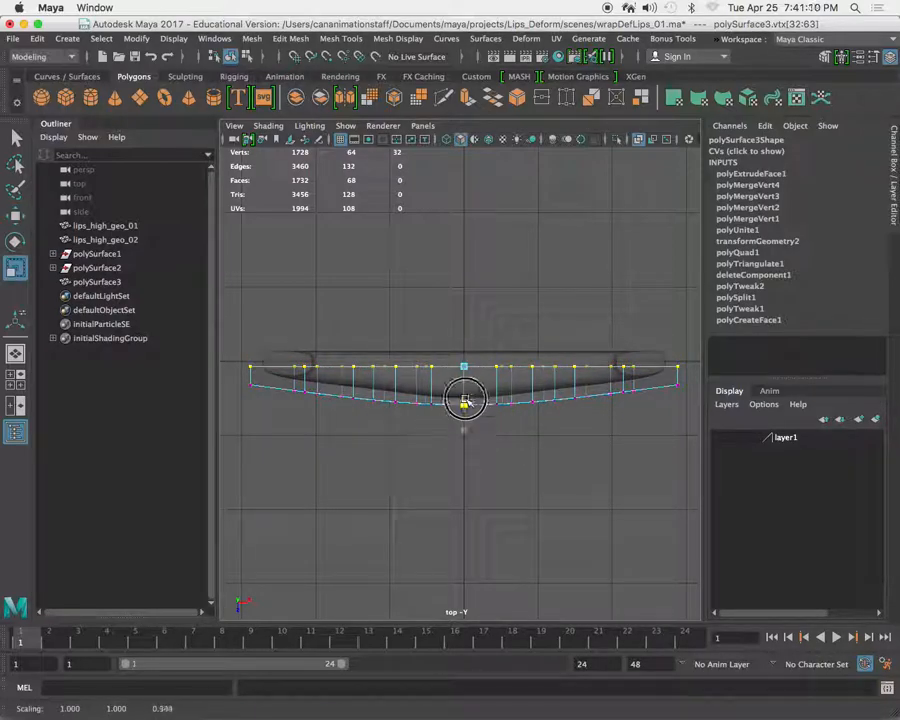
key("w")
mouse_move(470, 408)
left_mouse_down()
mouse_move(462, 422)
mouse_move(462, 405)
left_mouse_up()
Delete all construction history in the scene from the perspective view and save the scene.
key("space")
key("space")
left_click_drag(628, 268, 537, 318, "alt")
right_click_drag(537, 318, 643, 241)
left_click(537, 326)
right_click_drag(480, 283, 596, 310)
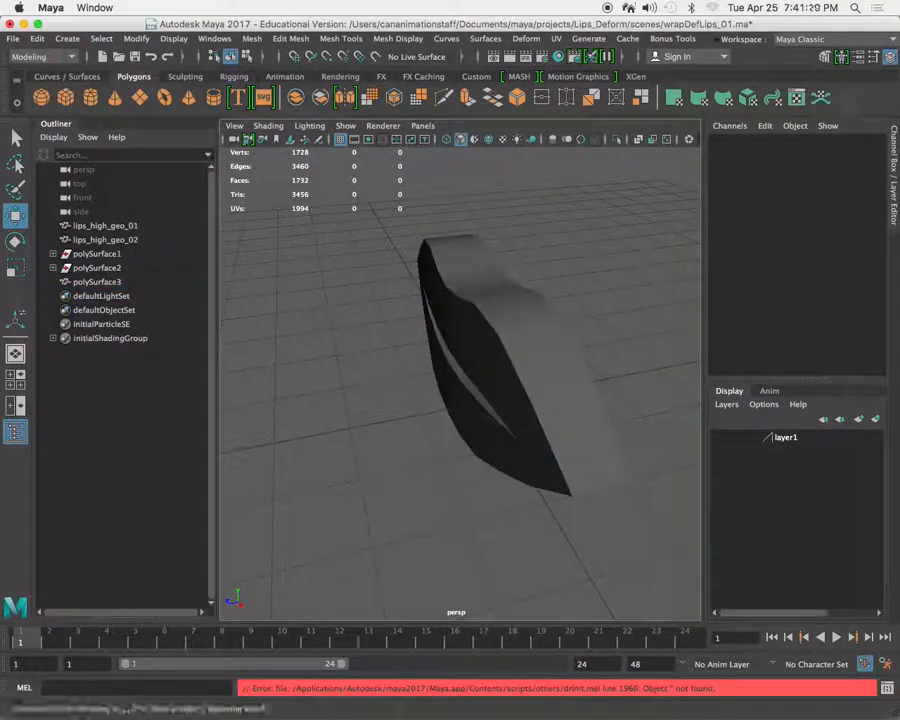
left_click(37, 38)
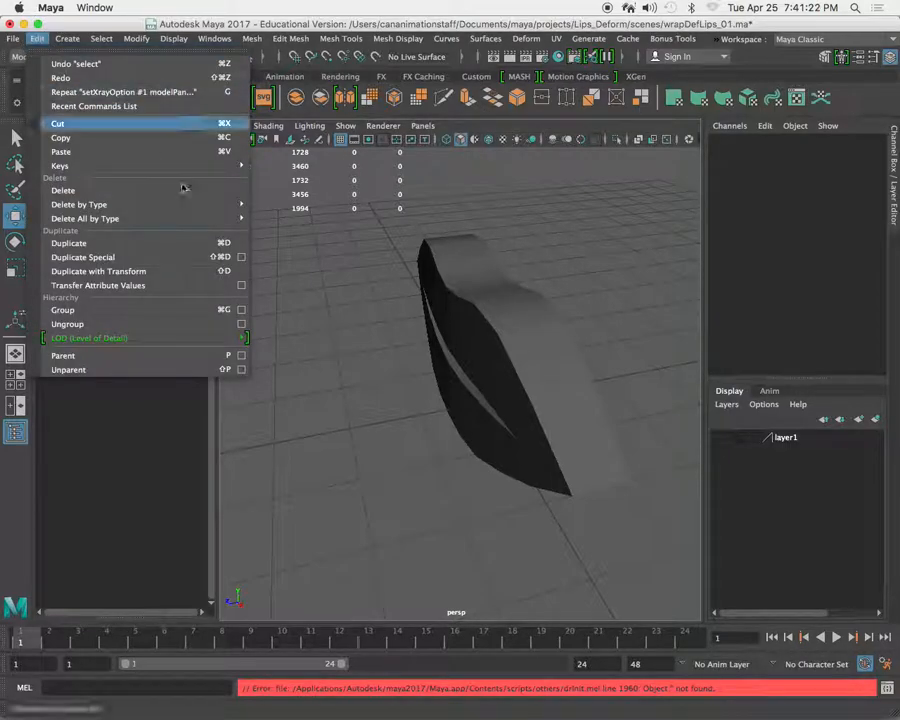
mouse_move(221, 217)
left_click(290, 236)
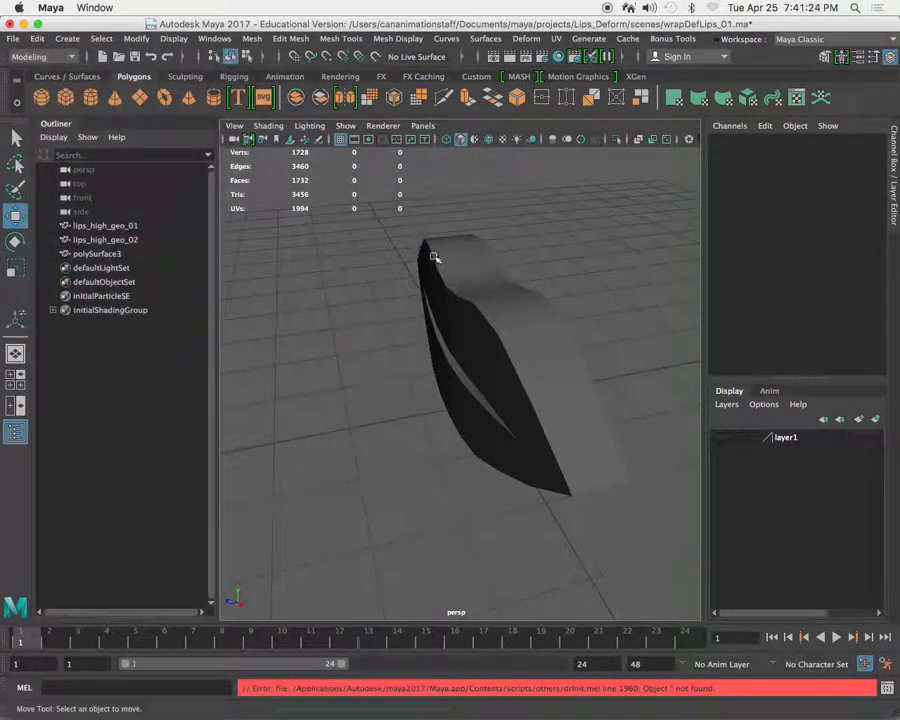
left_click(13, 40)
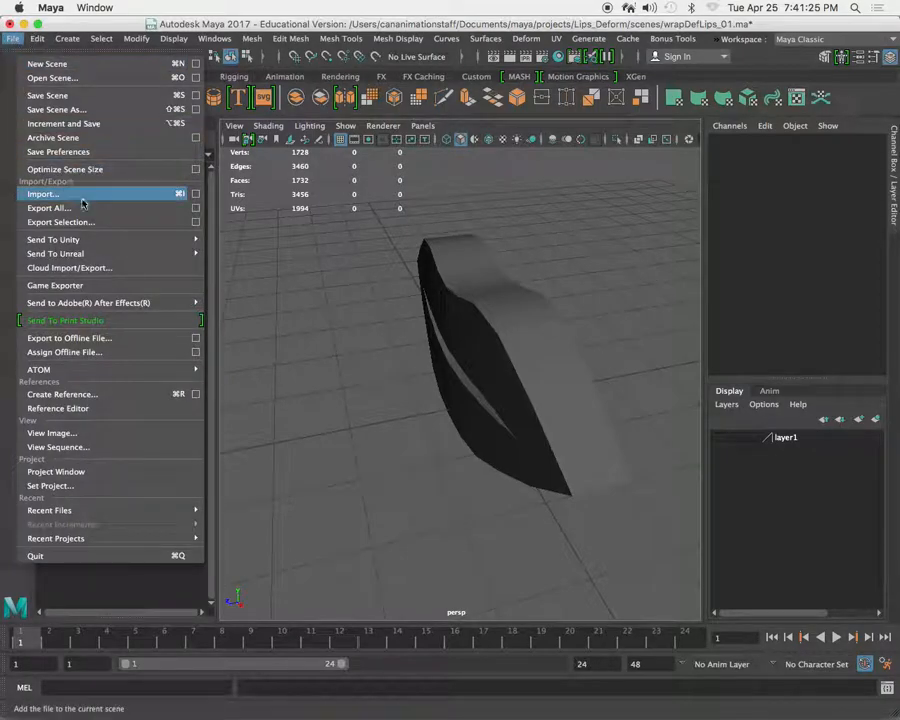
left_click(57, 97)
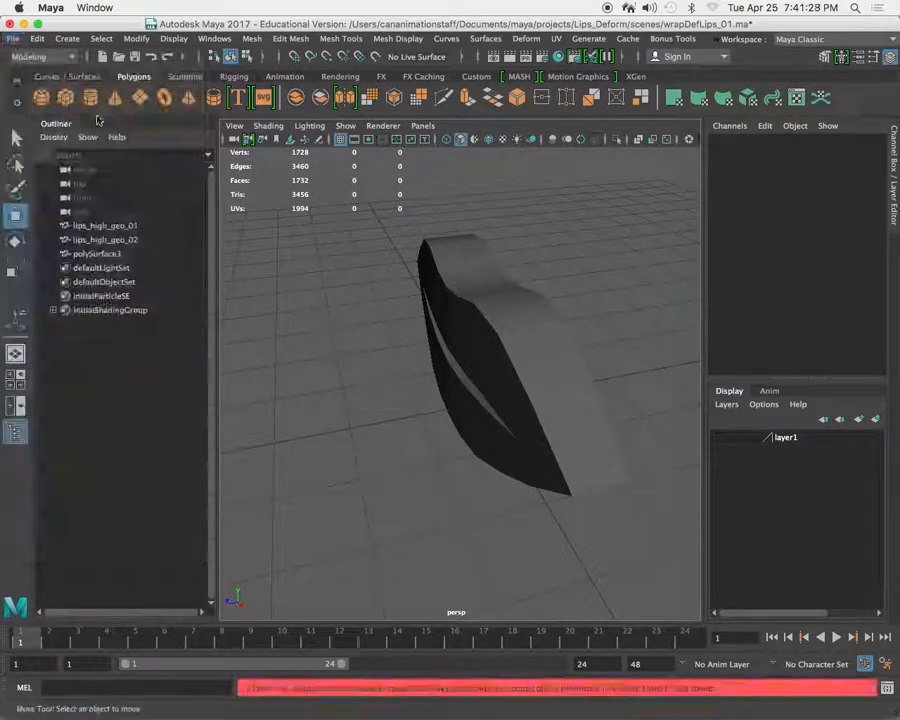
Examine how the cage encloses the lips from several angles, selecting and deselecting the geometry to compare them.
left_click(448, 272)
left_click_drag(448, 272, 499, 303, "alt")
left_click(568, 293)
left_click(516, 368)
left_click_drag(556, 318, 559, 310, "alt")
left_click(559, 309)
left_click(490, 387)
left_click(568, 294)
right_click_drag(577, 318, 641, 260)
left_click(486, 368)
left_click(538, 311)
left_click(492, 373)
left_click(542, 273)
left_click(487, 372)
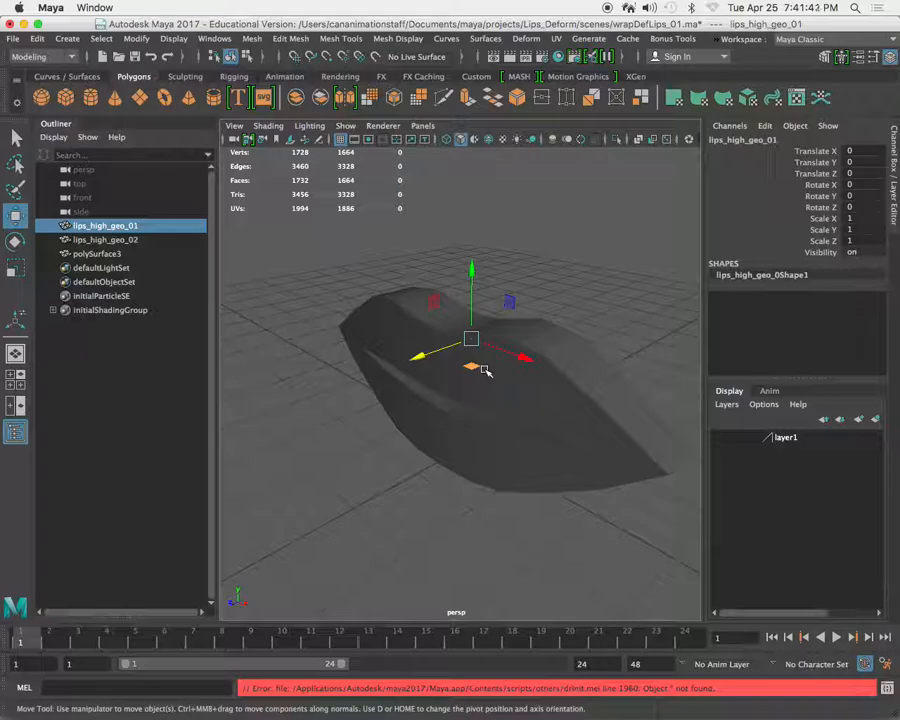
left_click(580, 273)
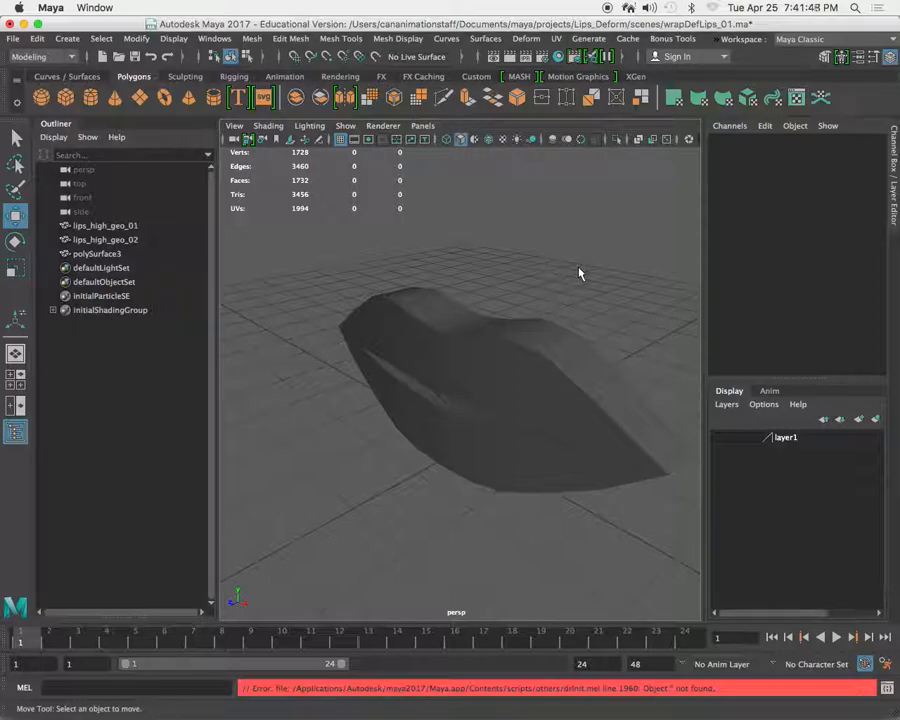
Select the perspective camera and display its attributes in a docked Attribute Editor, with the Tool Settings window docked as well.
key("f")
key("bracketleft")
scroll(435, 281, "down", 3)
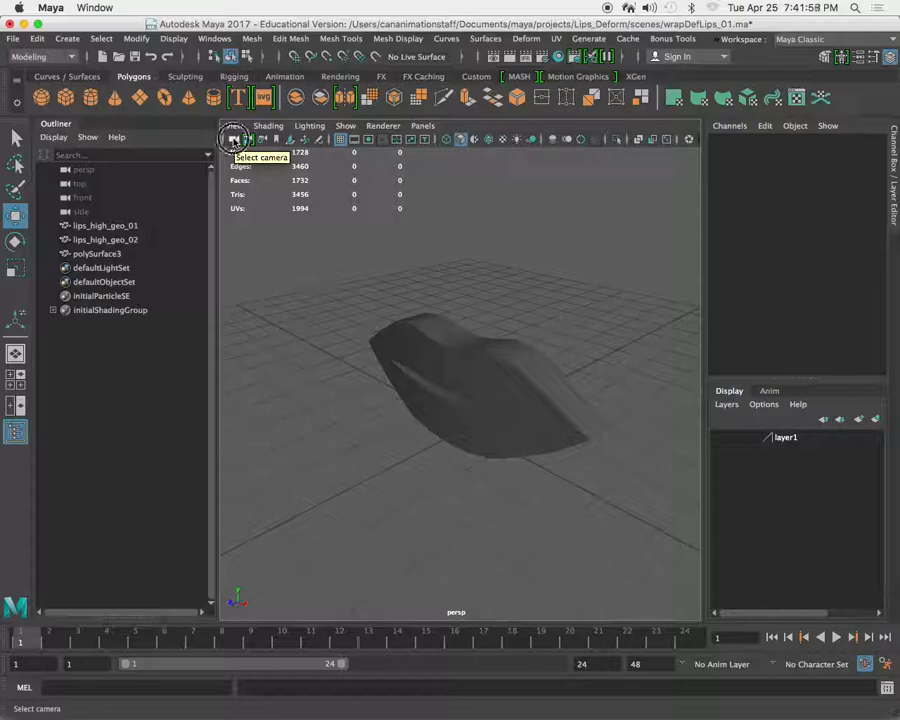
left_click(235, 141)
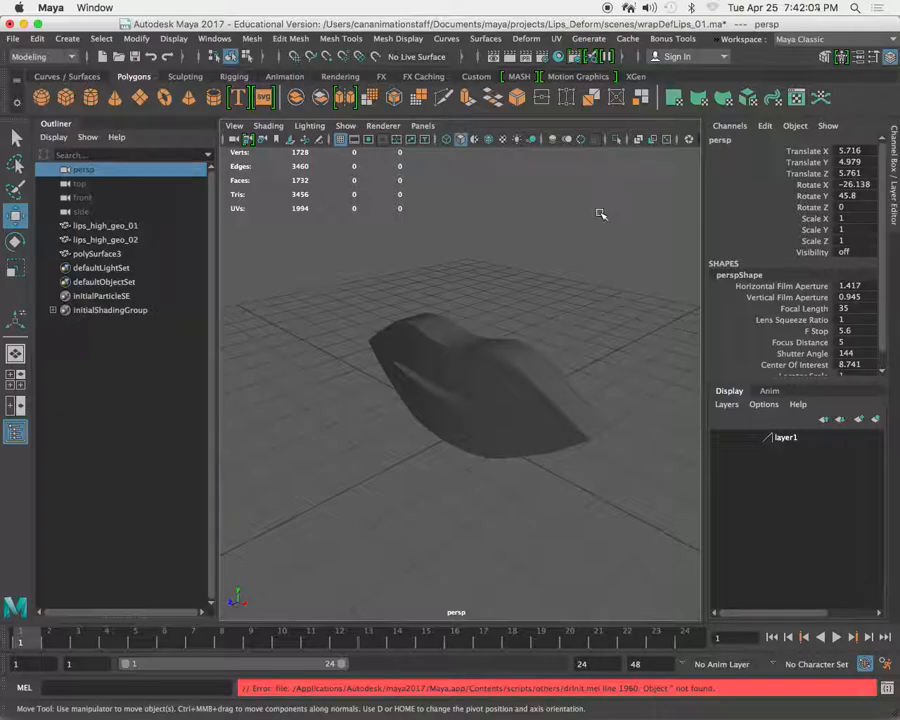
left_click(873, 59)
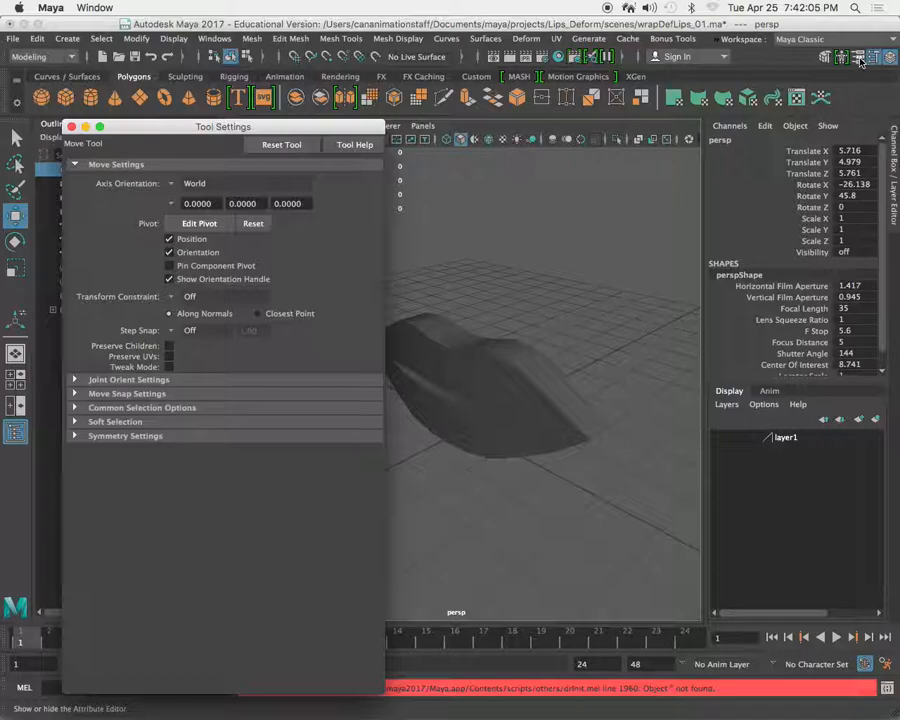
left_click_drag(120, 127, 892, 253)
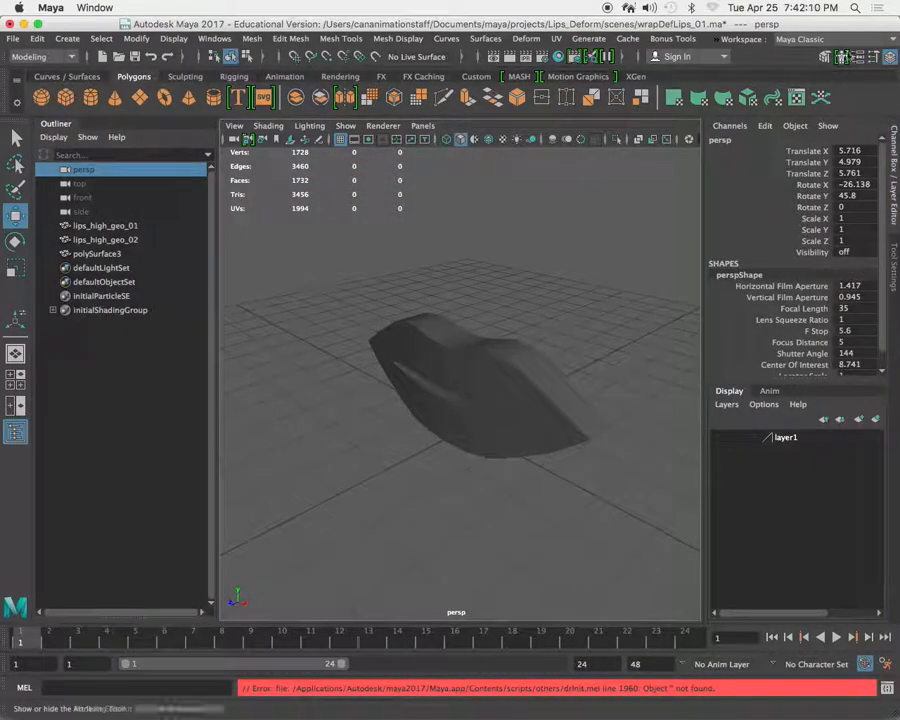
left_click(862, 57)
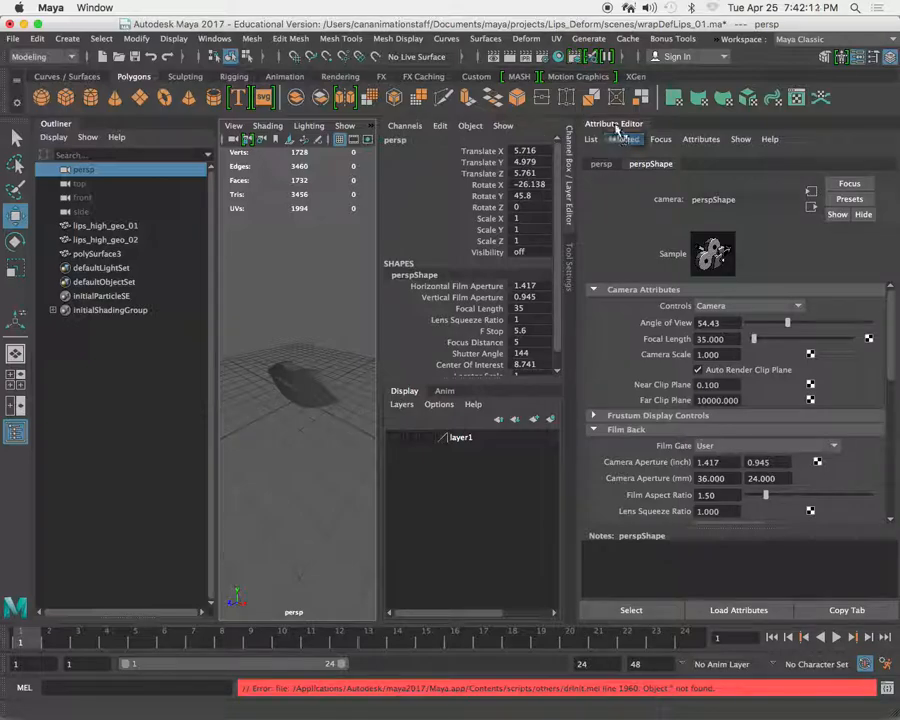
left_click_drag(614, 122, 896, 323)
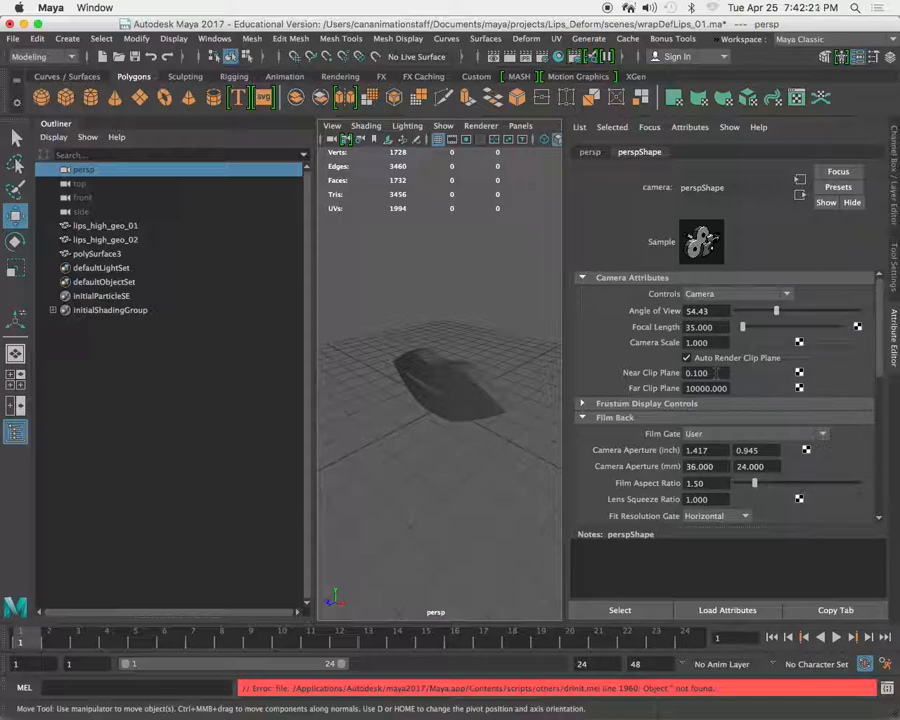
Set the perspective camera's far clip plane to 1000 and near clip plane to 1, and check the lips up close.
left_click(704, 388)
key("BackSpace")
double_click(711, 373)
type("1")
right_click(411, 425)
left_click(371, 379)
mouse_move(472, 345)
right_mouse_down("alt")
mouse_move(420, 346)
mouse_move(426, 335)
mouse_move(387, 316)
mouse_move(422, 328)
right_mouse_up("alt")
mouse_move(482, 374)
right_mouse_down("alt")
mouse_move(374, 287)
mouse_move(390, 291)
mouse_move(464, 376)
mouse_move(483, 375)
right_mouse_up("alt")
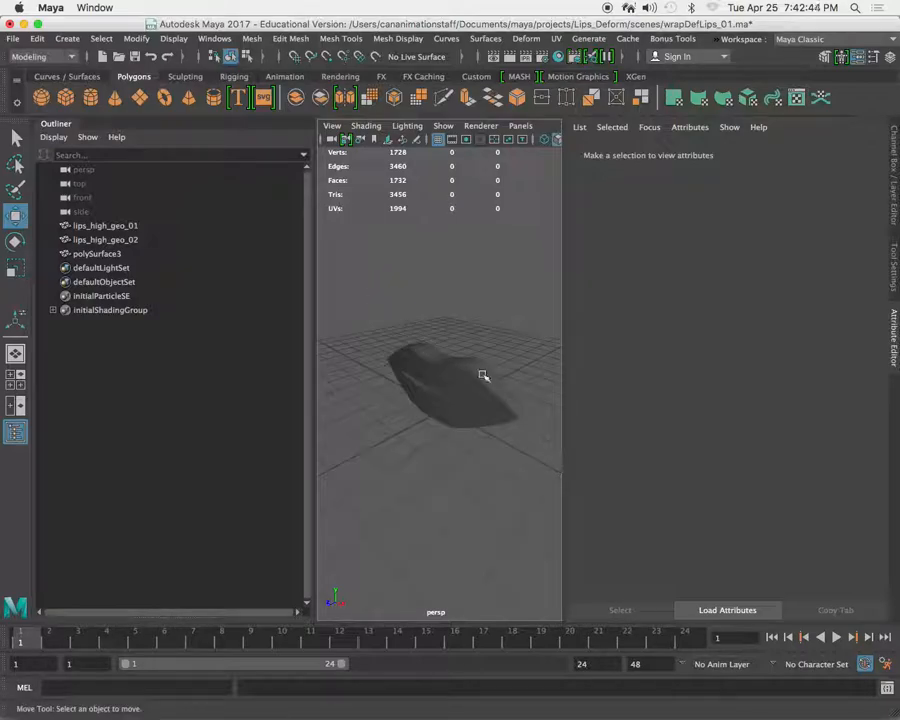
left_click(332, 139)
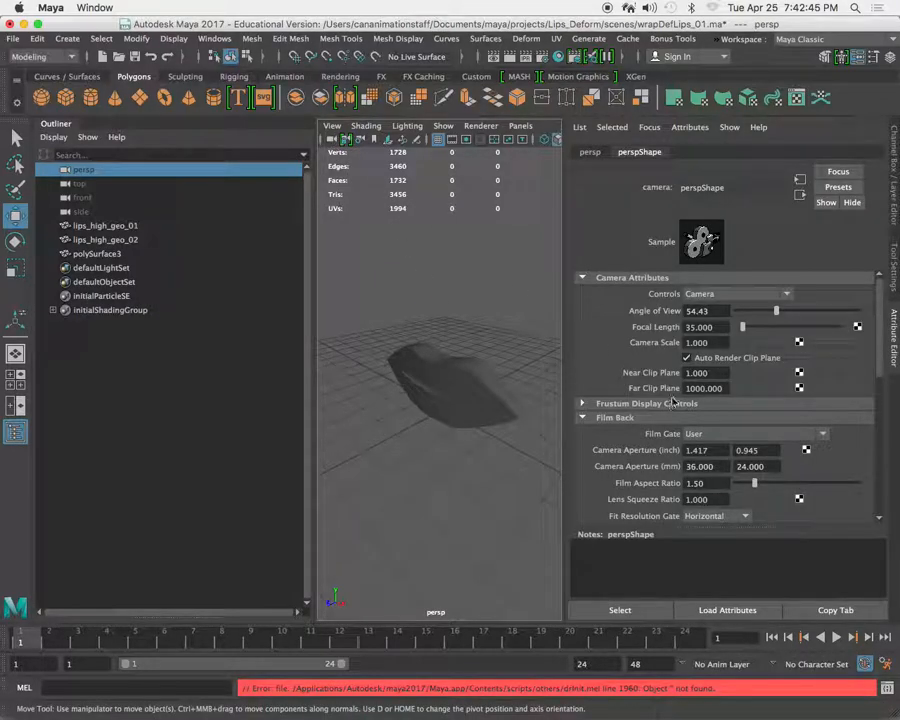
right_click_drag(430, 318, 450, 390, "alt")
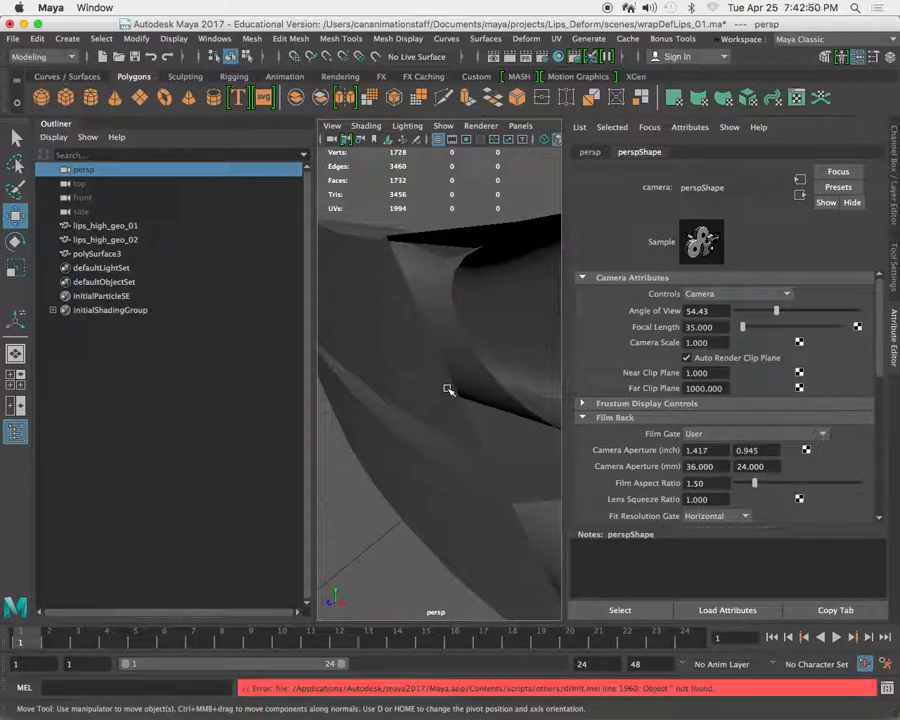
Set the perspective camera's near clip plane to 0.5 and check the display by repeatedly selecting and deselecting the geometry.
left_click(715, 373)
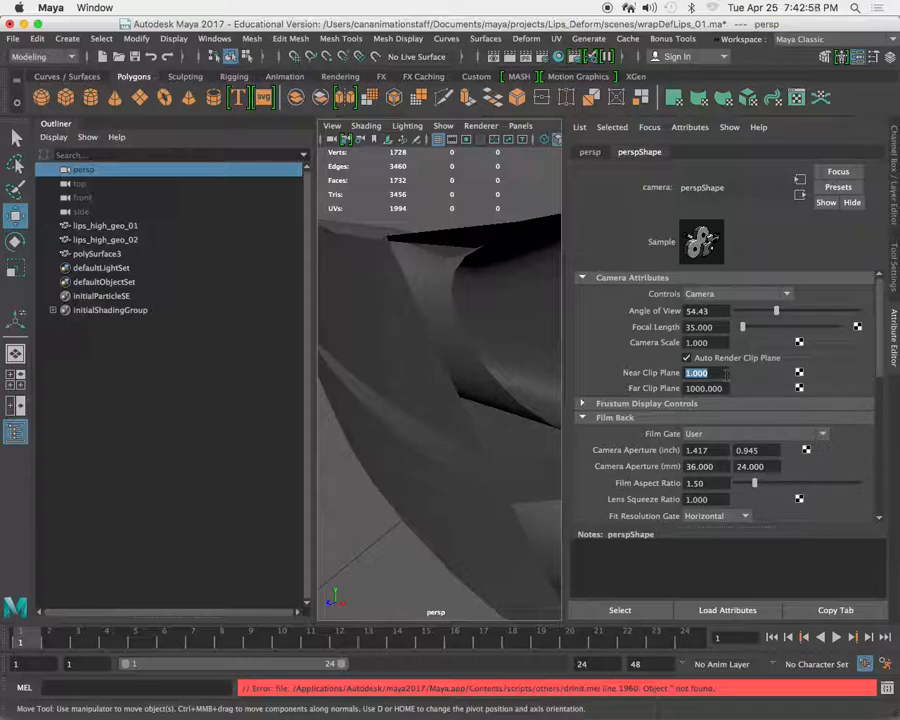
type(".1")
key("Return")
right_click_drag(480, 378, 453, 283, "alt")
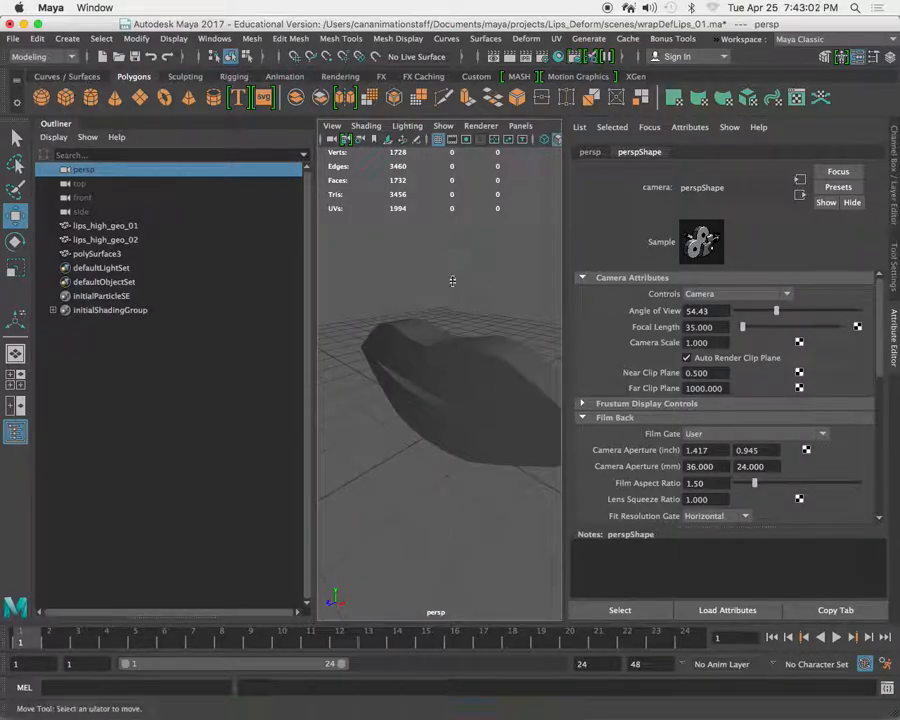
left_click(453, 284)
left_click(457, 379)
left_click(452, 291)
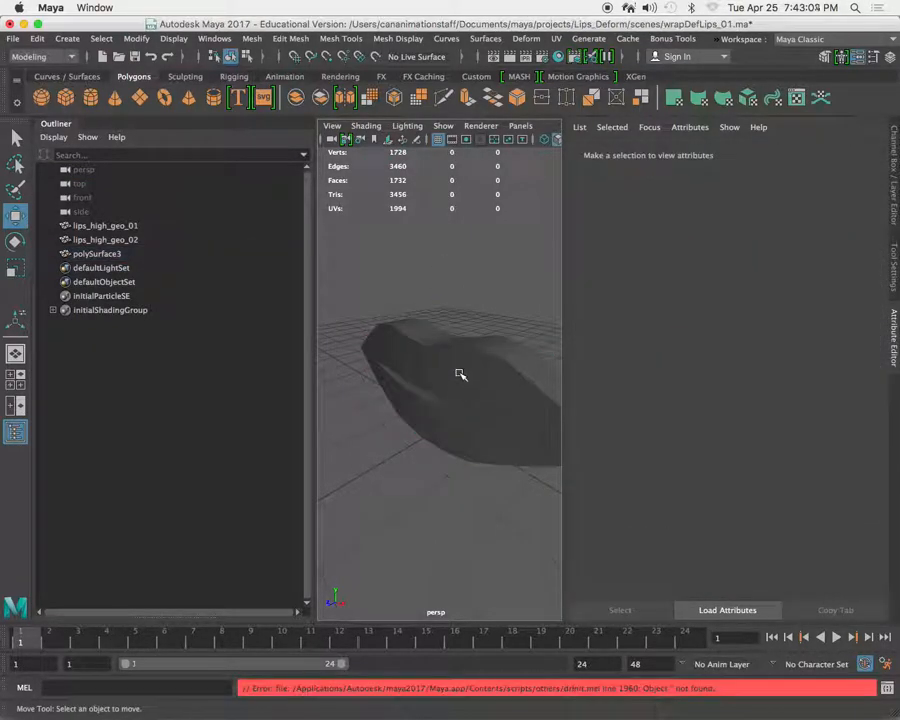
left_click(460, 376)
left_click(467, 287)
left_click(459, 376)
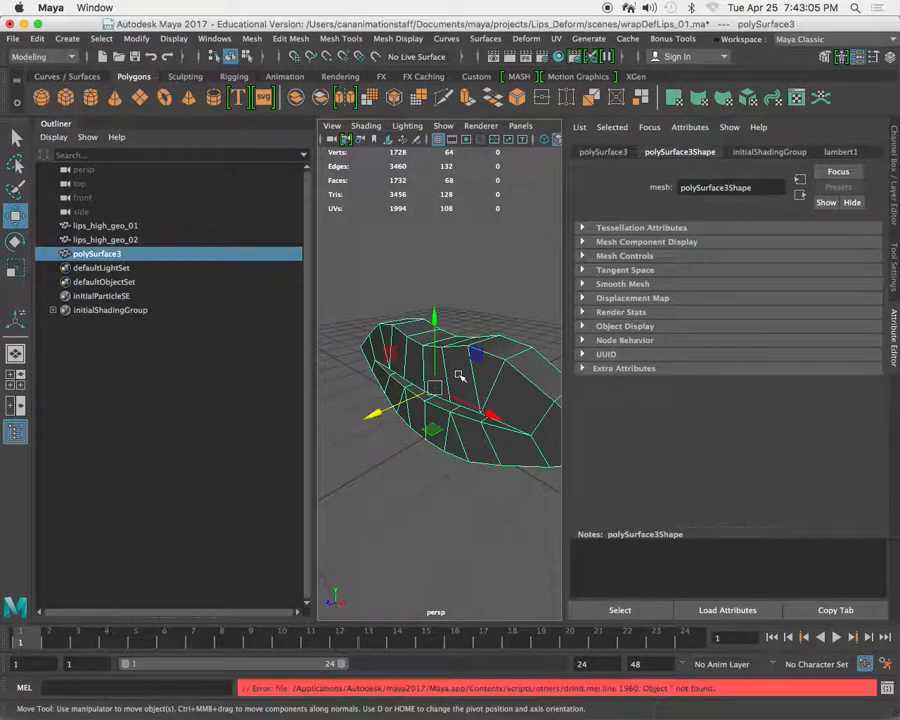
left_click(466, 294)
left_click(460, 382)
Try a far clip plane of 100000 on the perspective camera and return it to 1000.
left_click(332, 140)
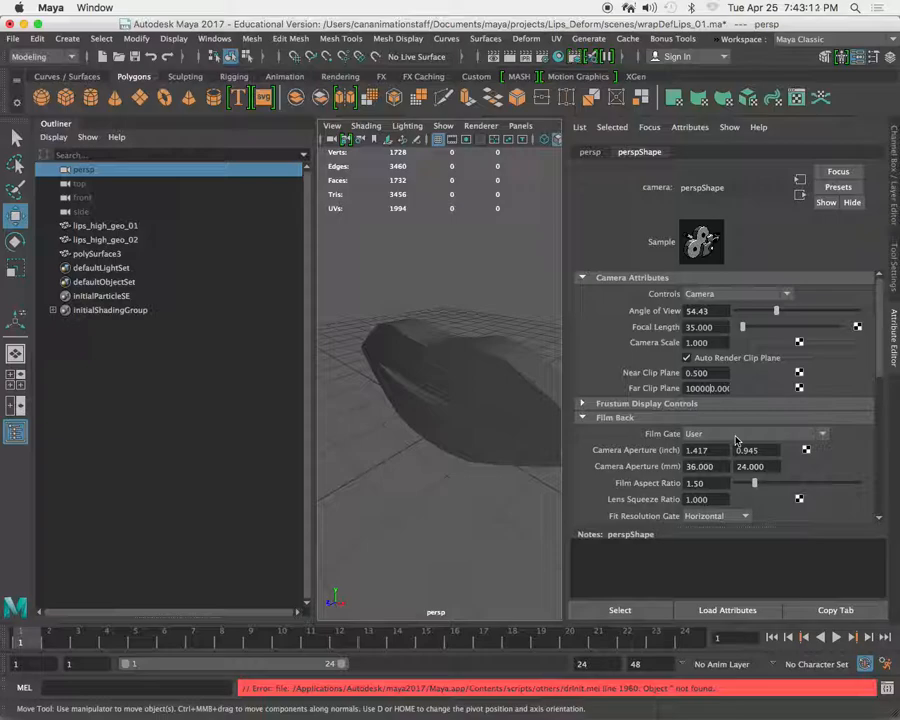
left_click(482, 269)
left_click(457, 372)
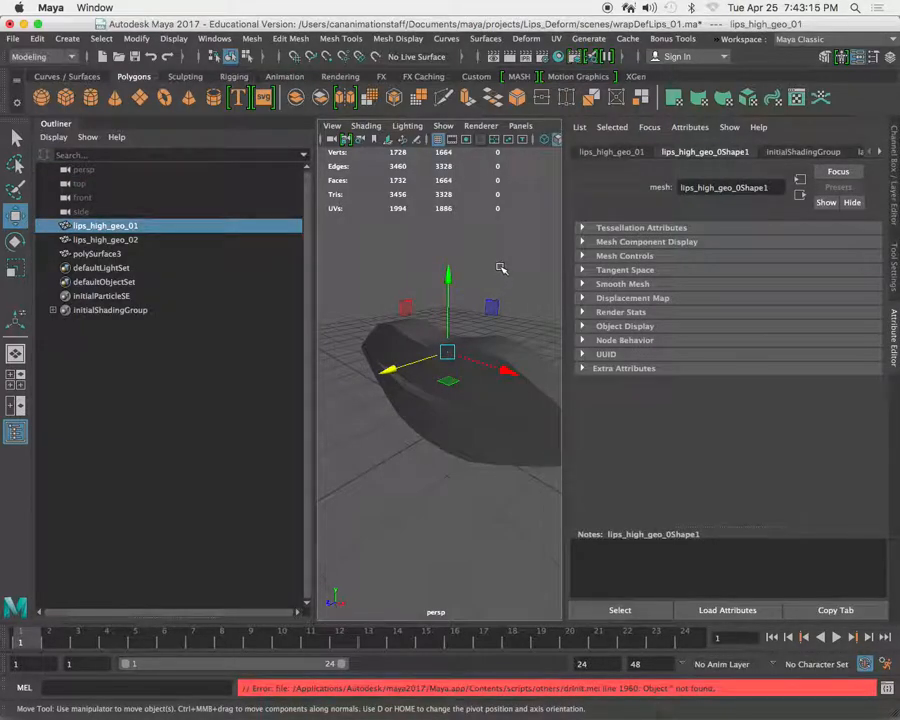
left_click(332, 139)
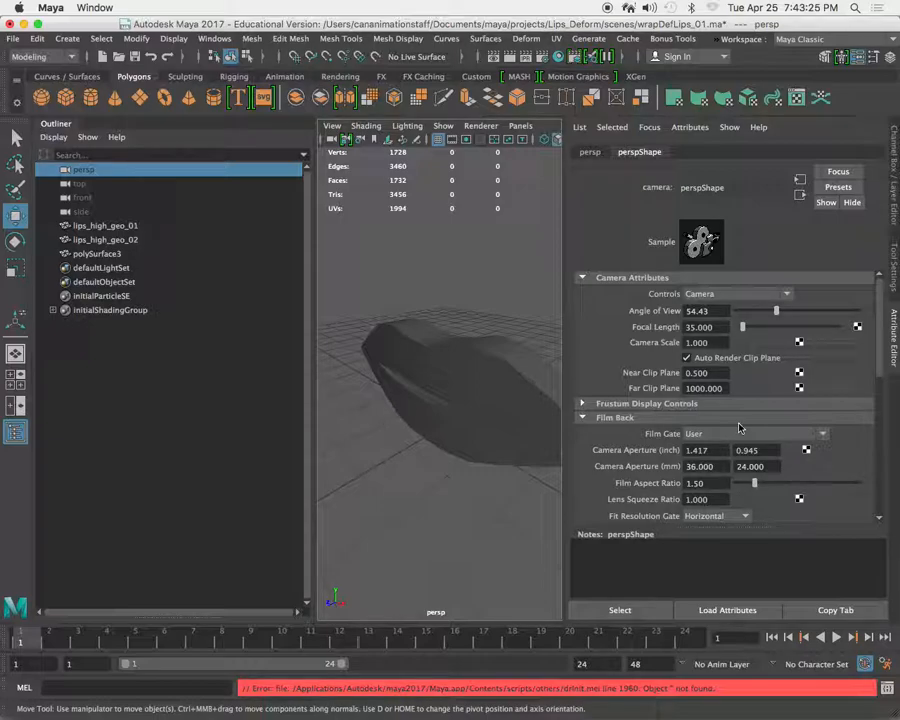
Select the cage mesh, bring back the Channel Box with a narrower Outliner, and rename the mesh lips_cage_geo.
left_click(488, 275)
left_click(460, 386)
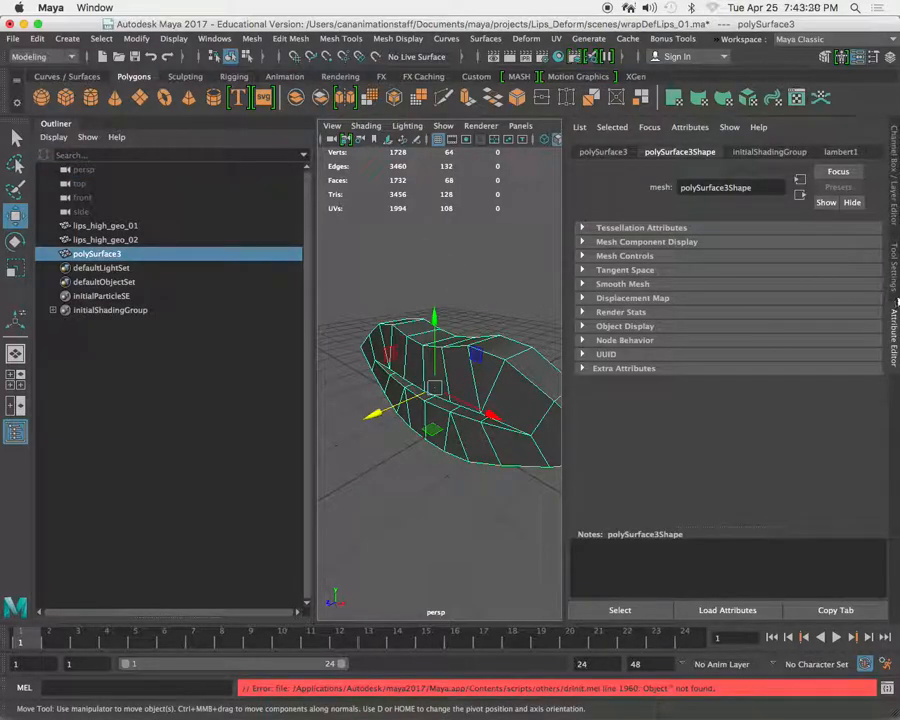
left_click(894, 268)
left_click(894, 180)
left_click_drag(385, 270, 214, 272)
left_click_drag(479, 341, 395, 370, "alt")
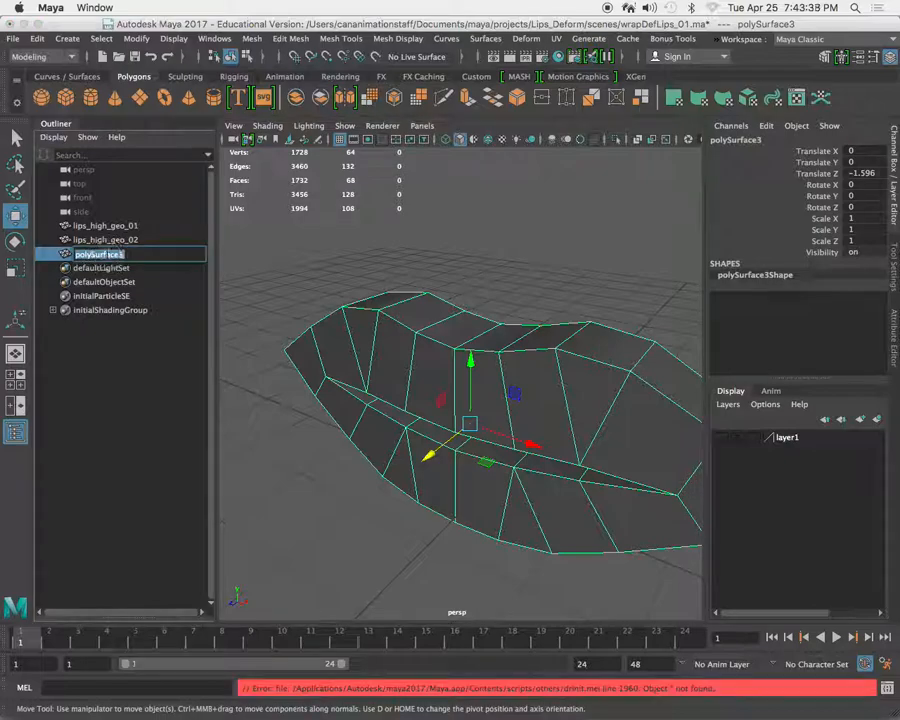
double_click(110, 258)
key("BackSpace")
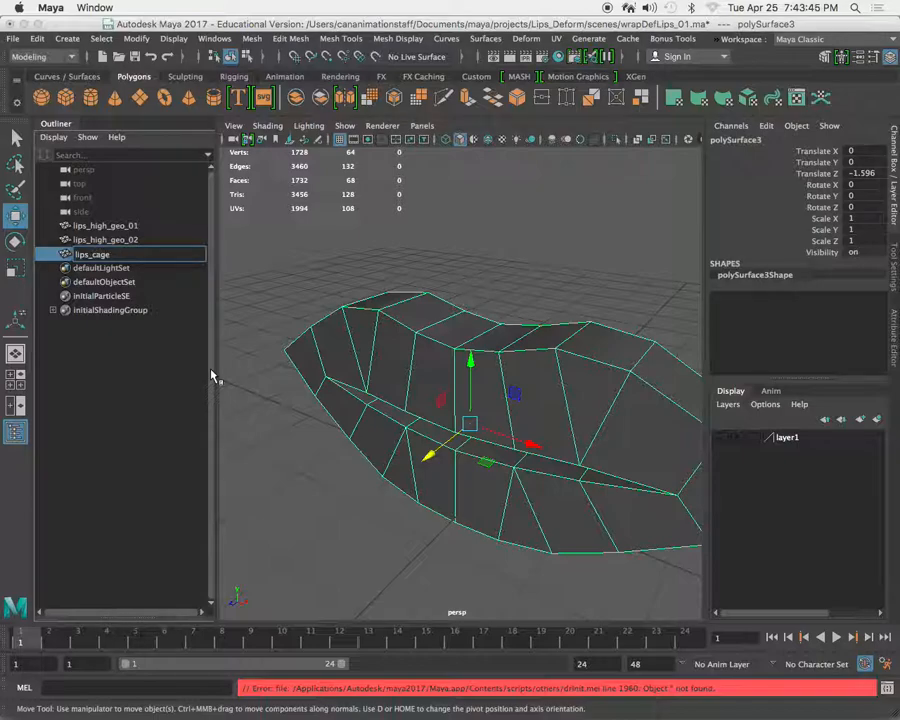
type("lips_cage_geo")
key("Return")
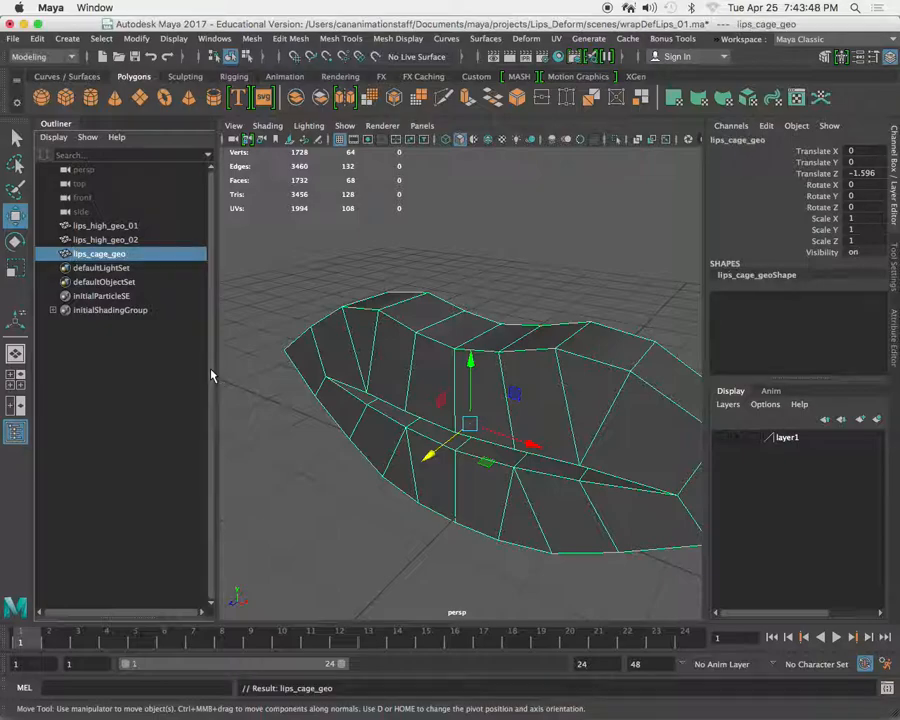
Turn on Wireframe on Shaded and X-Ray display in the perspective view and examine how the cage surrounds the lips.
left_click(486, 264)
right_click_drag(488, 265, 546, 300, "alt")
left_click_drag(500, 376, 577, 362, "alt")
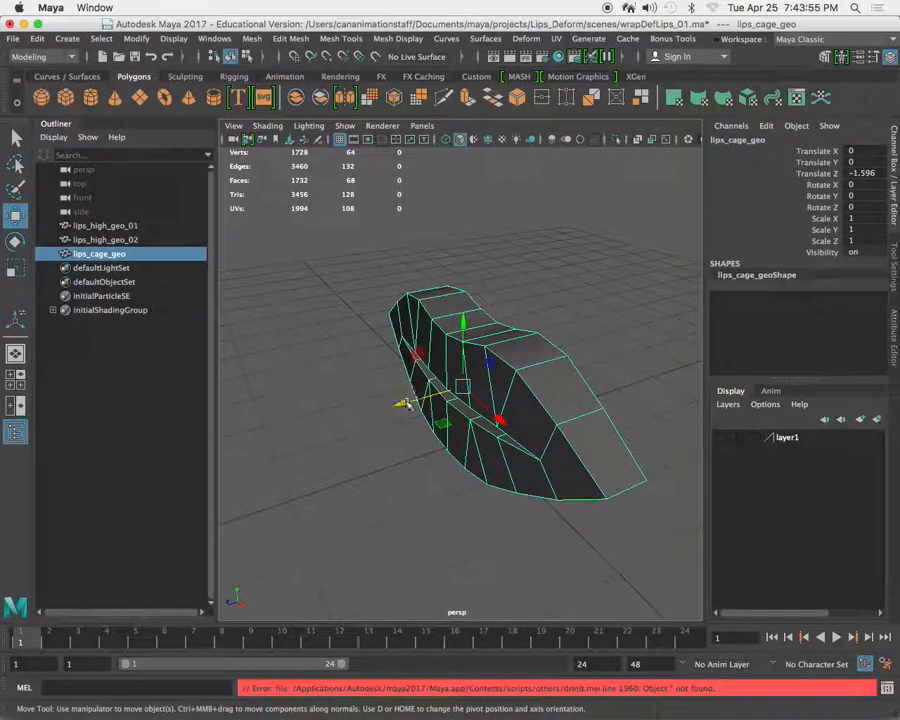
left_click(267, 125)
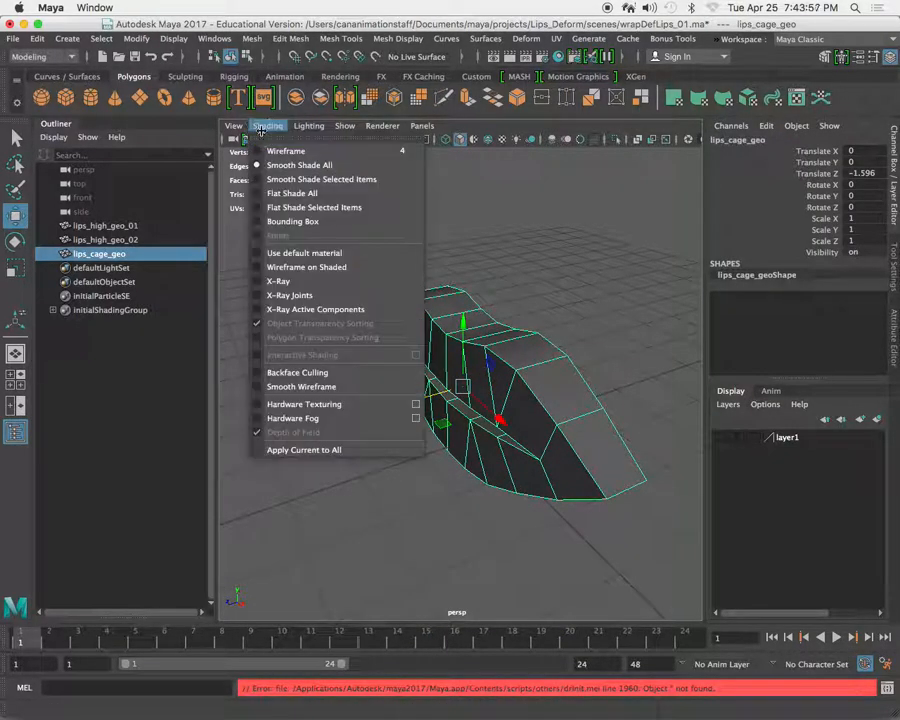
left_click(339, 270)
left_click(267, 125)
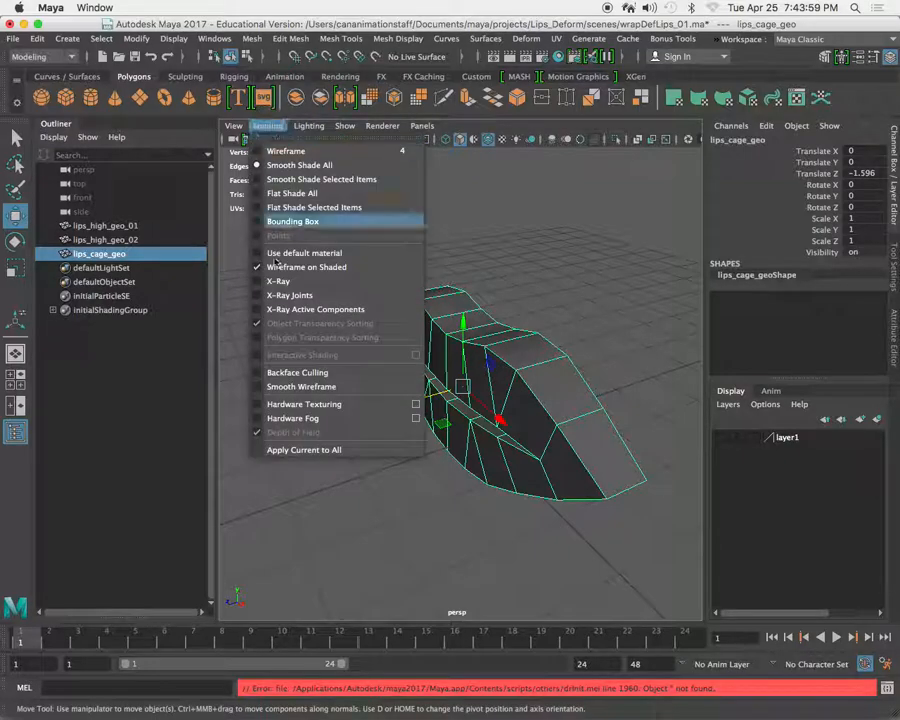
left_click(285, 281)
left_click(522, 281)
mouse_move(522, 281)
left_mouse_down("alt")
mouse_move(468, 294)
mouse_move(492, 322)
mouse_move(460, 345)
mouse_move(465, 355)
left_mouse_up("alt")
right_click_drag(477, 317, 558, 245)
left_click_drag(487, 300, 510, 410)
left_click(528, 280)
left_click_drag(528, 280, 505, 365, "alt")
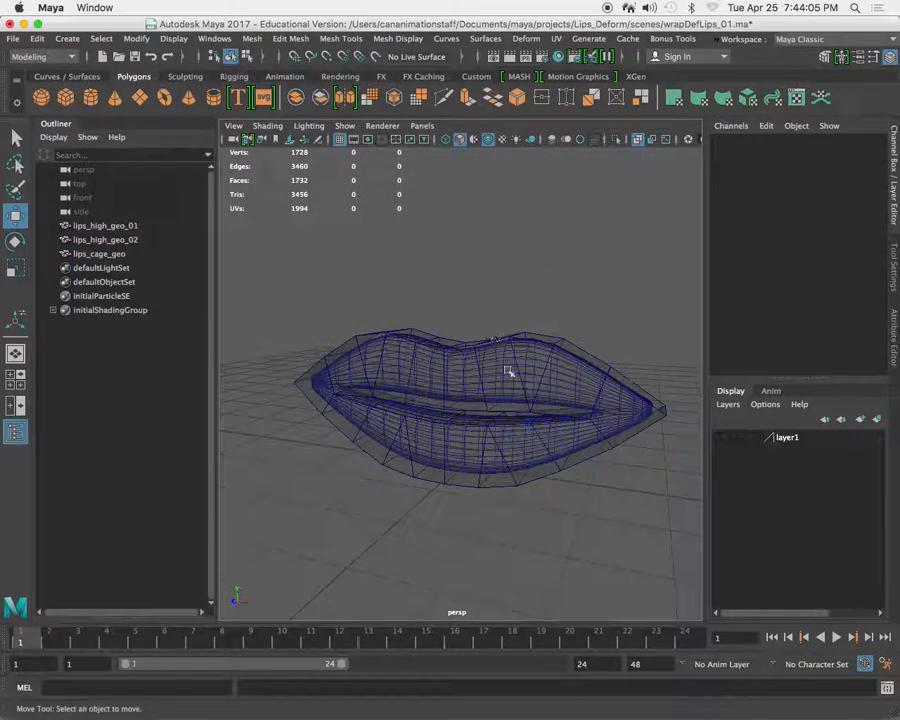
right_click_drag(513, 302, 518, 351, "alt")
Duplicate the high-resolution lips together with their cage and move the copies forward to about 8.09 in Translate Z for the lips.
left_click_drag(497, 371, 518, 498)
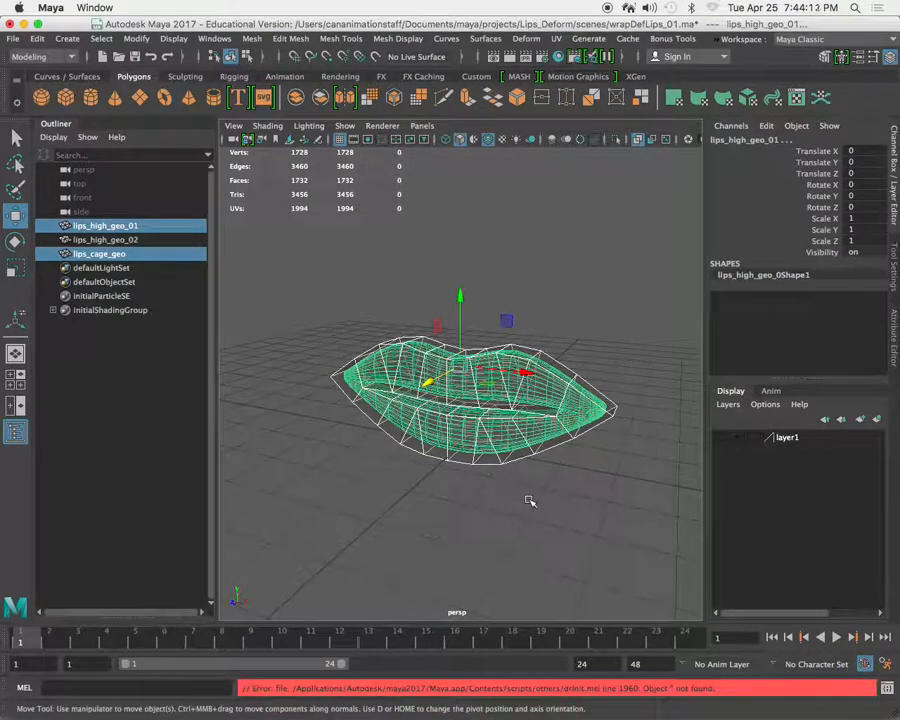
key("ctrl+d")
left_click_drag(535, 507, 256, 504, "alt")
middle_click_drag(256, 504, 415, 441, "alt")
left_click_drag(419, 441, 378, 479)
right_click_drag(380, 478, 514, 440, "alt")
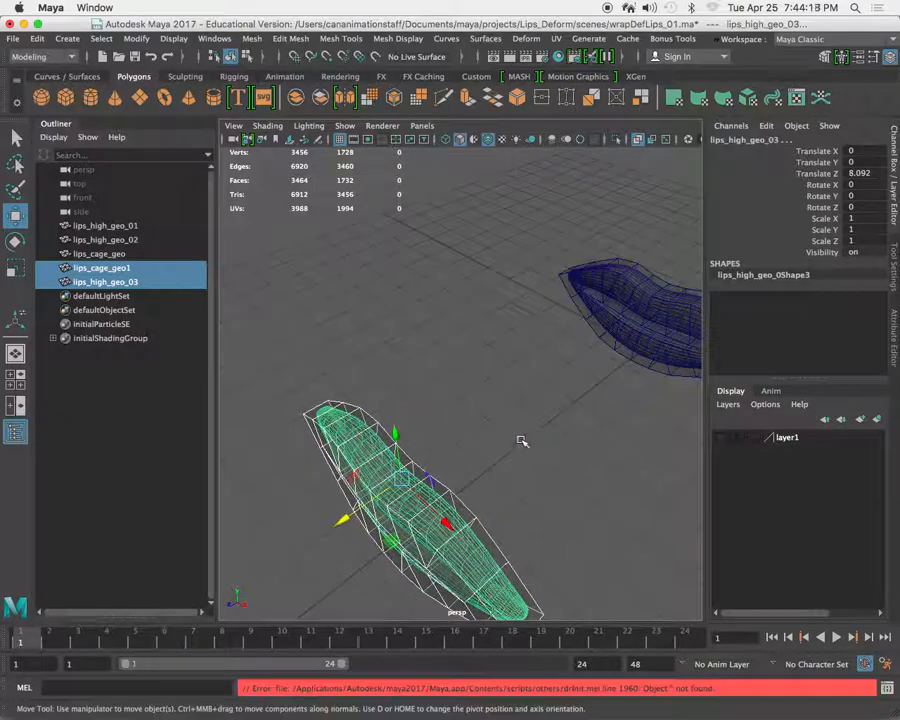
left_click(510, 444)
left_click_drag(508, 446, 504, 402, "alt")
Duplicate the copied lips and cage again and move this pair aside, placing the lips at about X -10.98 and Z 16.75.
left_click_drag(468, 314, 540, 491)
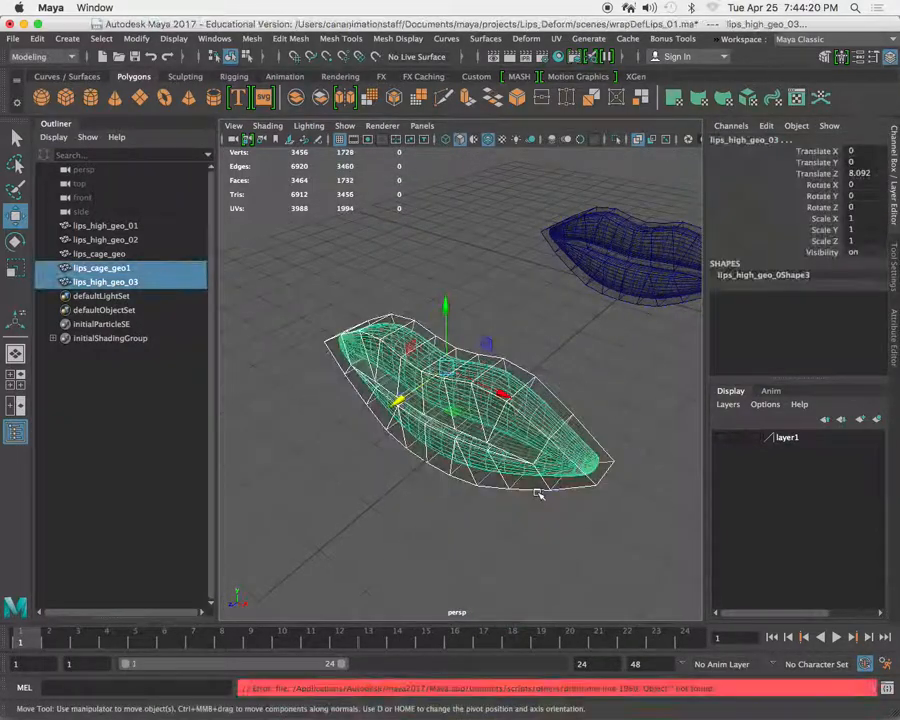
key("super+d")
right_click_drag(532, 476, 482, 440, "alt")
left_click_drag(410, 413, 258, 511)
right_click_drag(335, 302, 450, 406, "alt")
right_click_drag(520, 512, 415, 435, "alt")
left_click_drag(415, 445, 327, 412, "alt")
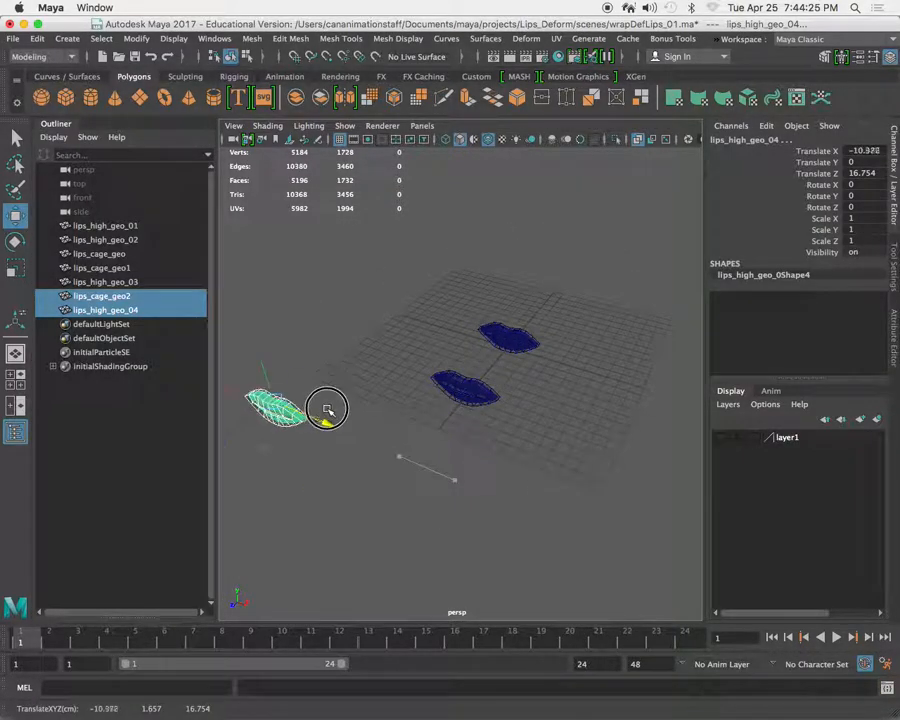
right_click_drag(450, 340, 476, 330, "alt")
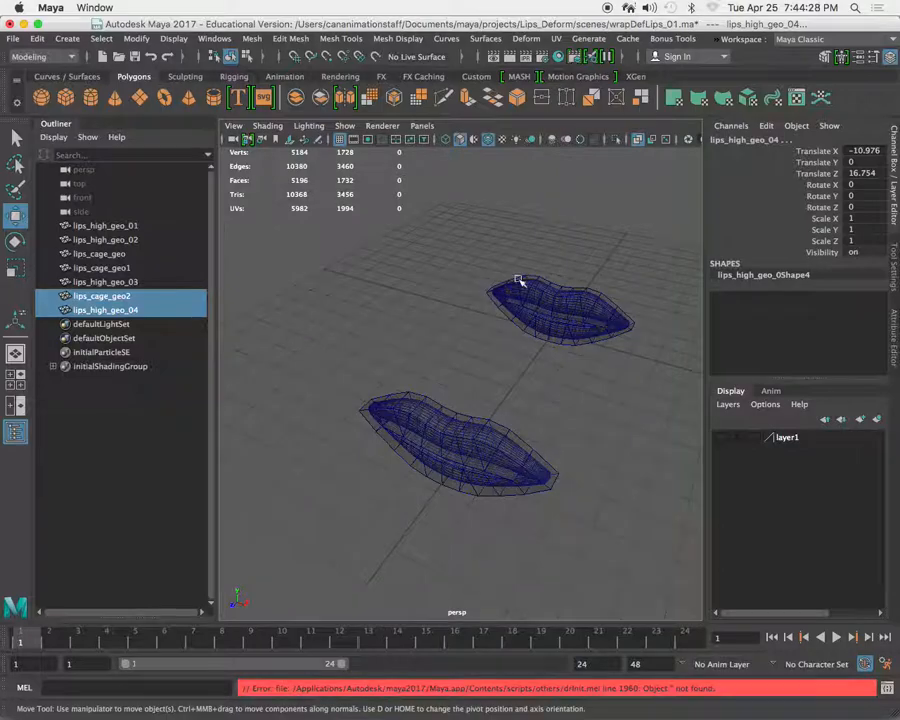
Select the forward copy's cage lips_cage_geo1 together with lips_high_geo_03, and switch to the Animation menu set.
left_click_drag(543, 249, 504, 281)
left_click_drag(566, 300, 378, 258)
left_click_drag(427, 386, 549, 503)
key("f")
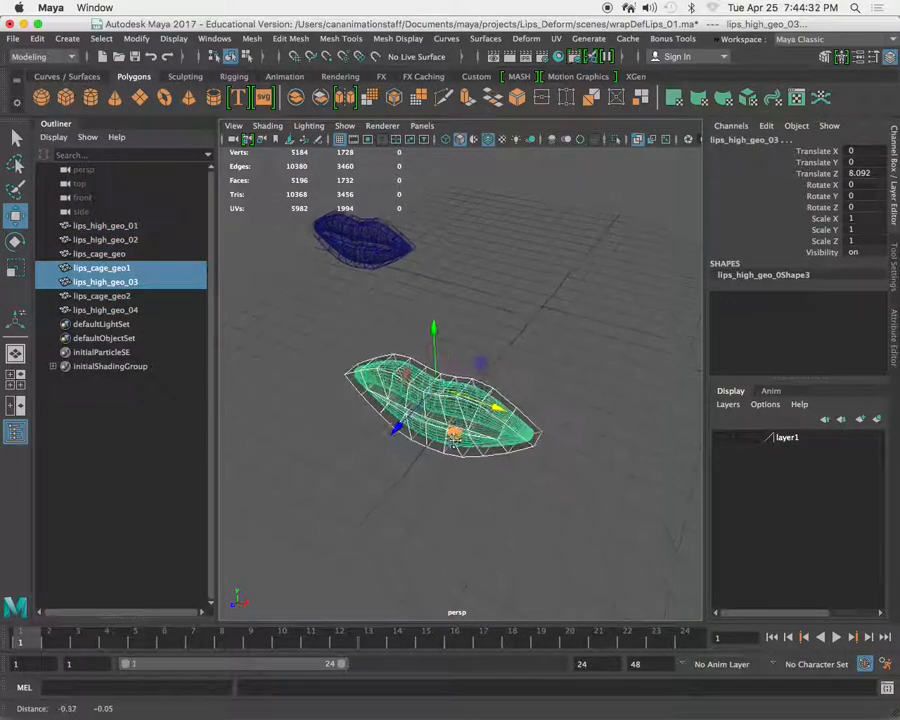
left_click(549, 503)
mouse_move(536, 488)
right_mouse_down("alt")
mouse_move(516, 460)
mouse_move(476, 448)
mouse_move(519, 487)
right_mouse_up("alt")
left_click(582, 356)
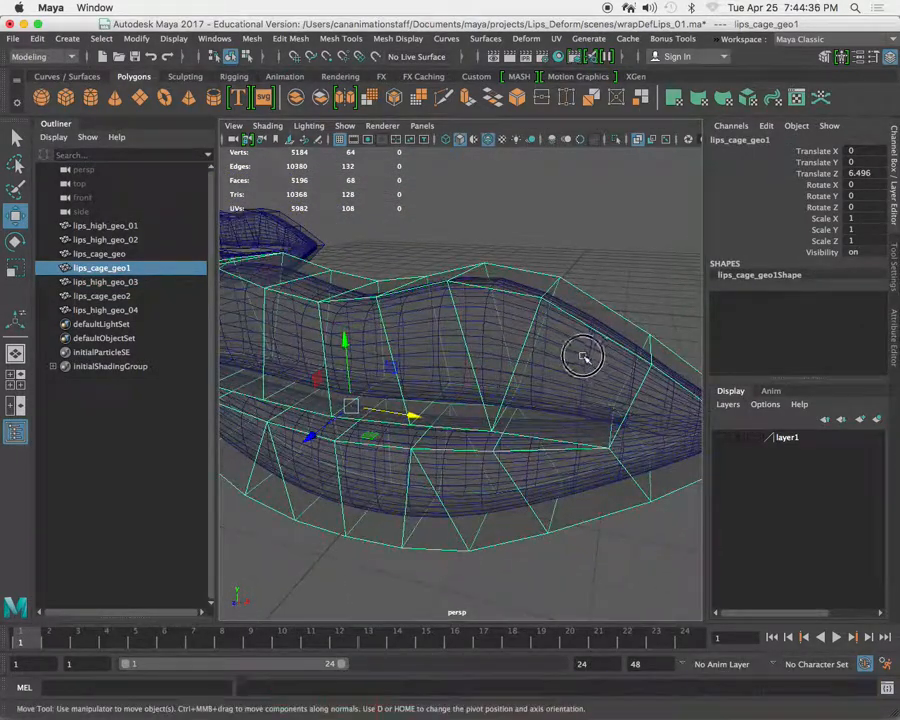
left_click(610, 314, "shift")
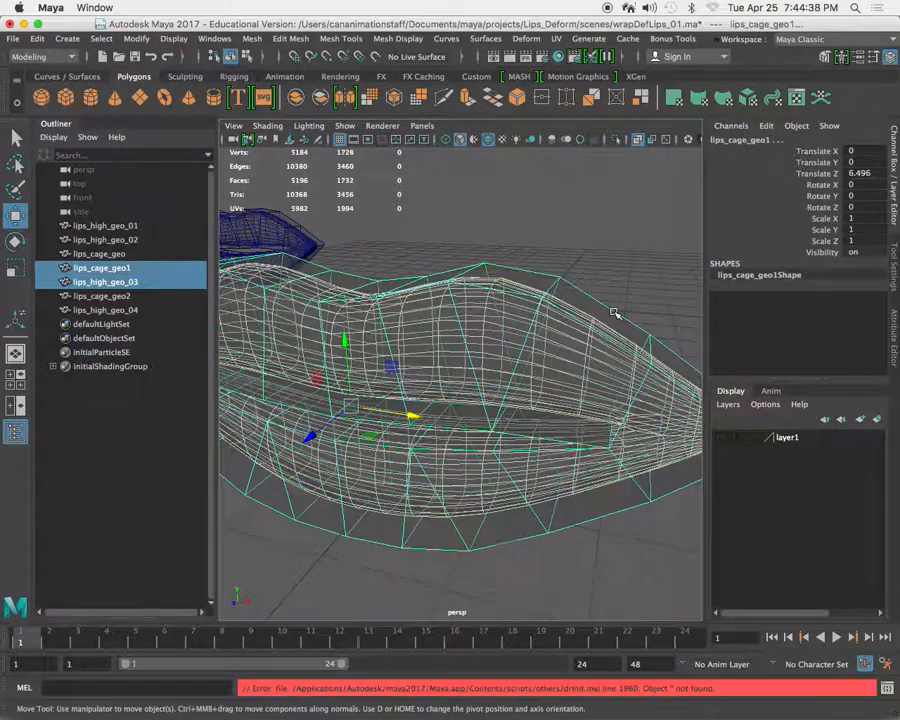
left_click_drag(586, 316, 510, 313, "alt")
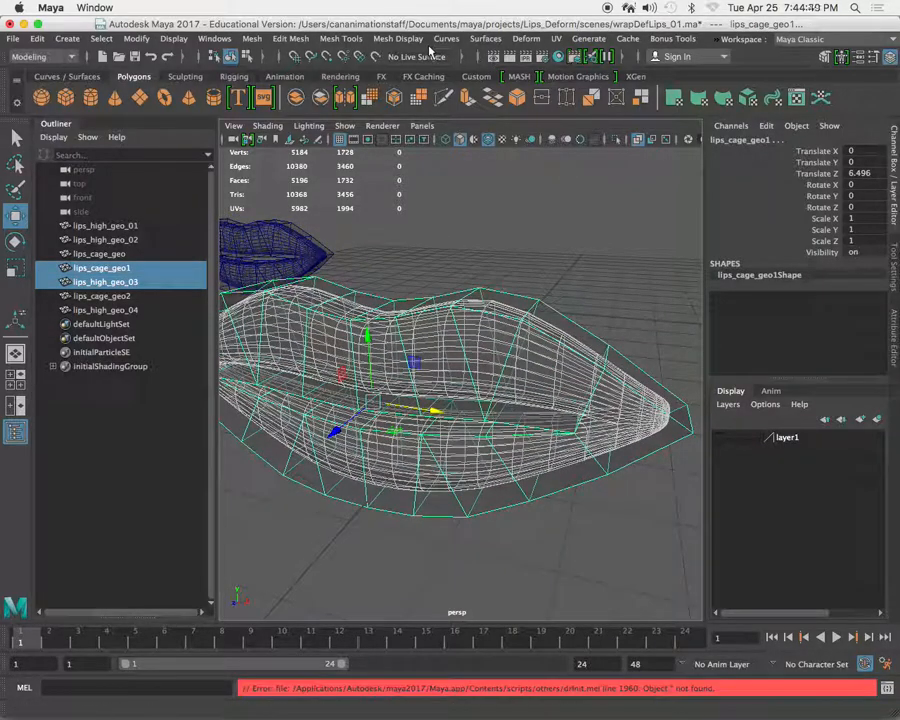
left_click(63, 57)
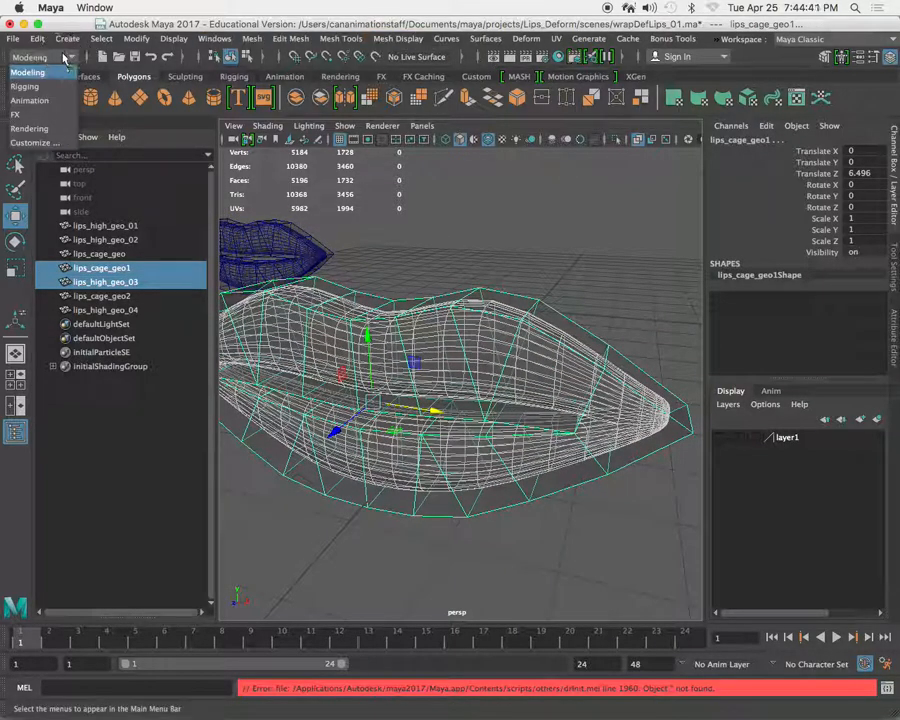
left_click(32, 100)
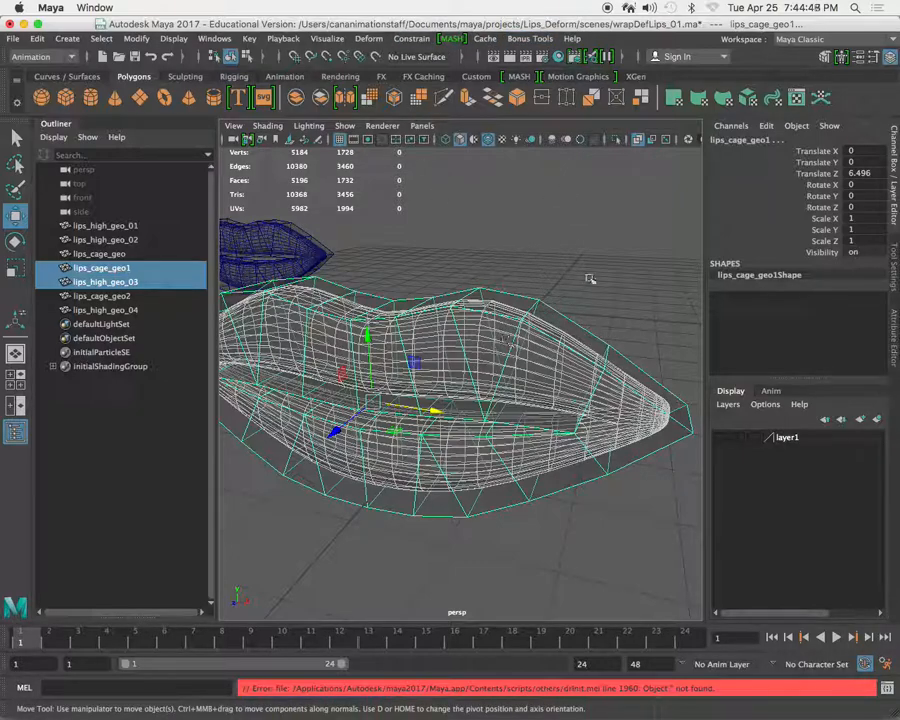
left_click(367, 39)
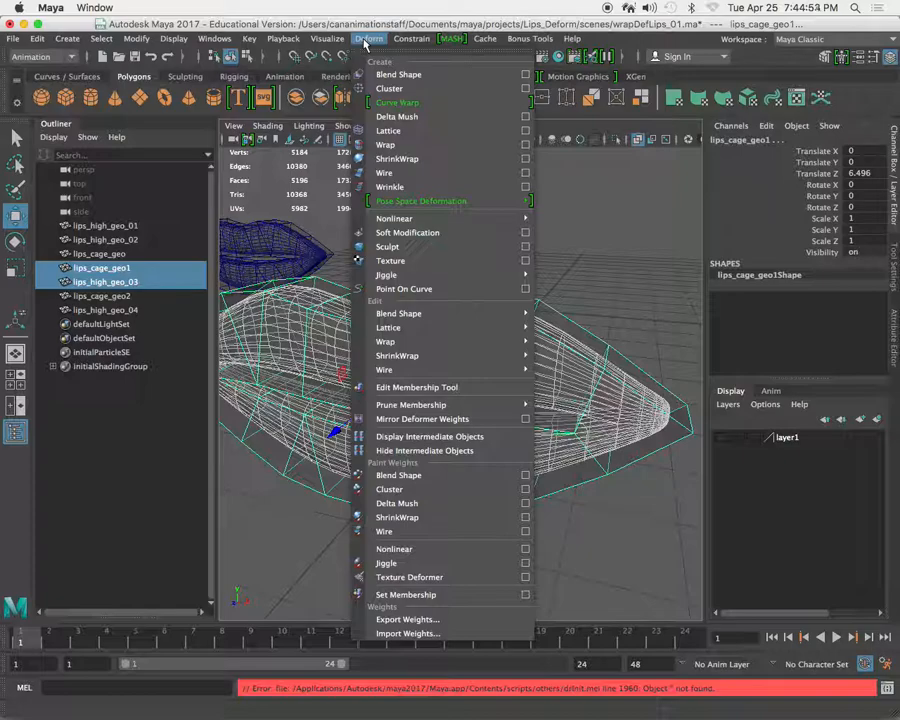
left_click(424, 133)
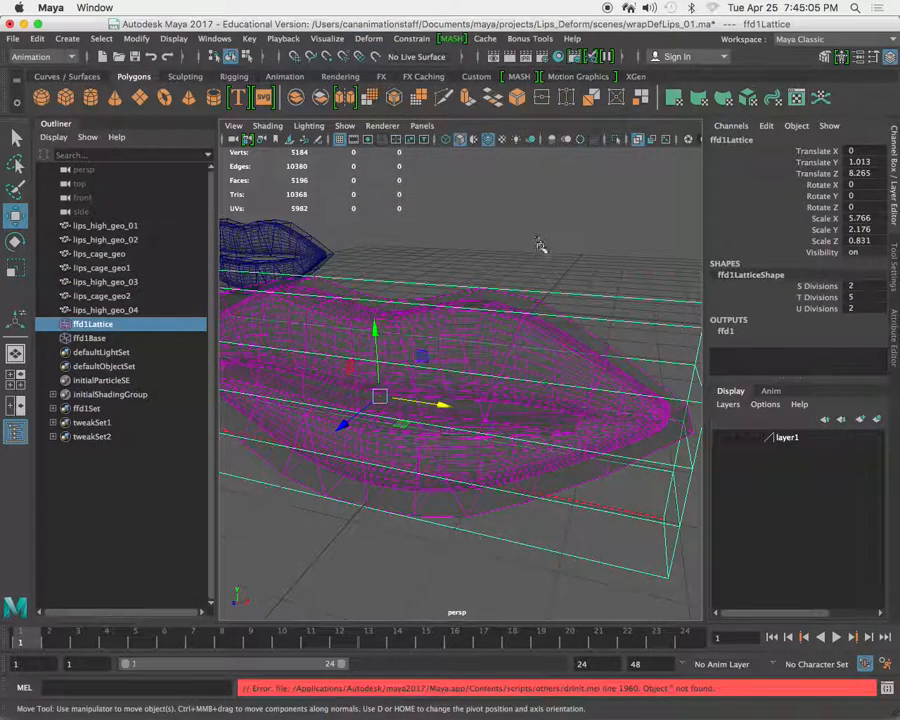
key("ctrl+z")
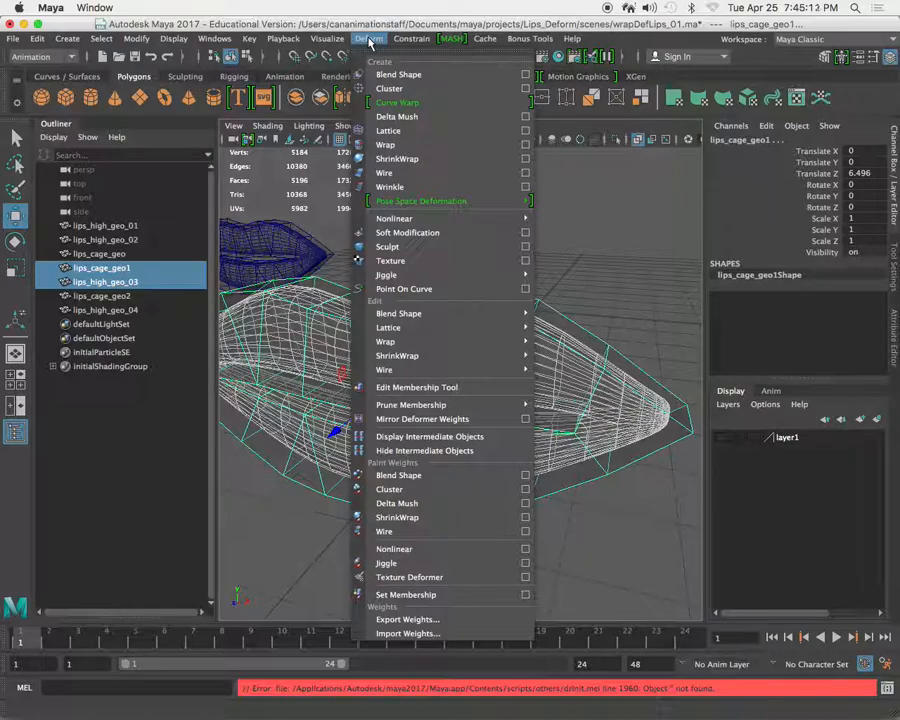
Apply a Wrap deformer to the selected lips and cage, and reselect only the cage lips_cage_geo1.
left_click(402, 149)
left_click(538, 302)
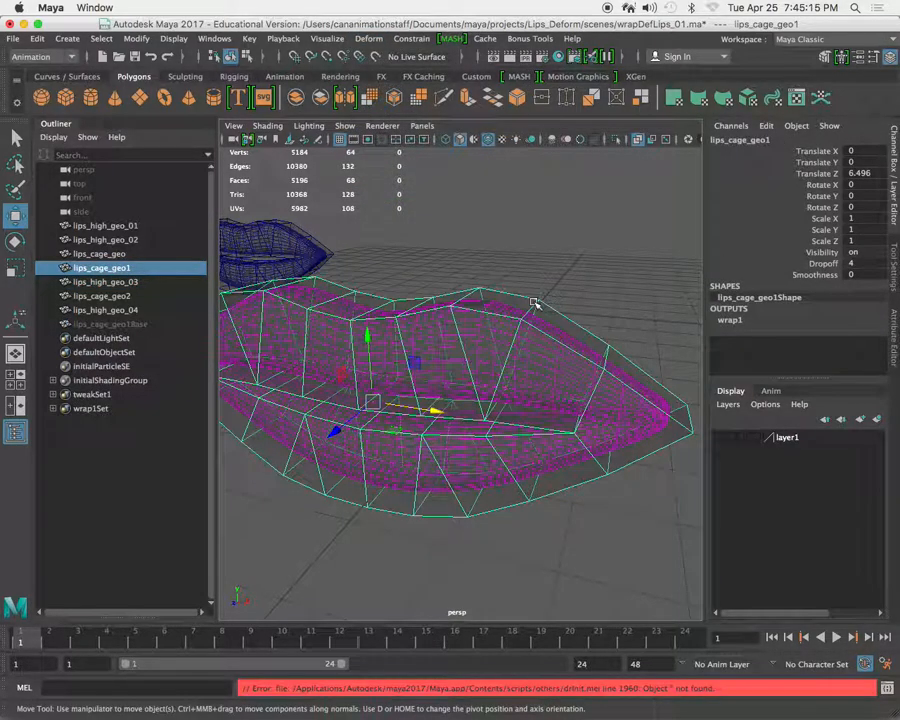
left_click_drag(517, 337, 518, 358, "alt")
right_click_drag(518, 358, 412, 342, "alt")
left_click_drag(412, 342, 448, 338, "alt")
right_click_drag(448, 338, 516, 374, "alt")
left_click_drag(516, 374, 540, 396, "alt")
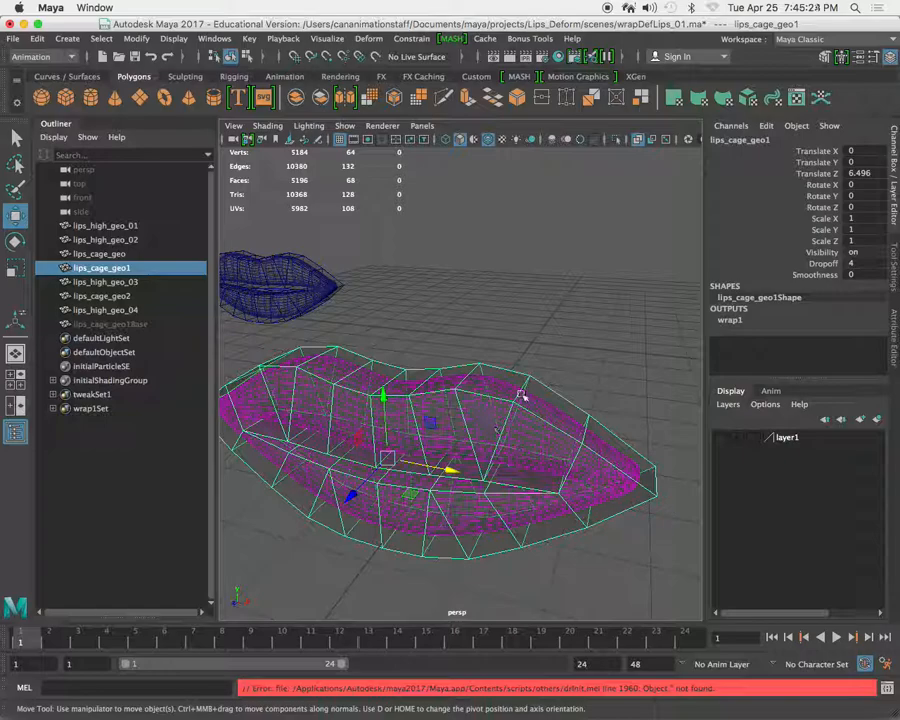
Enter vertex mode on lips_cage_geo1 and select two vertices along the upper lip.
right_click_drag(536, 374, 462, 318)
left_click_drag(462, 318, 574, 374, "alt")
middle_click_drag(574, 373, 551, 384)
left_click_drag(551, 384, 474, 398, "alt")
scroll(474, 398, "down", 4)
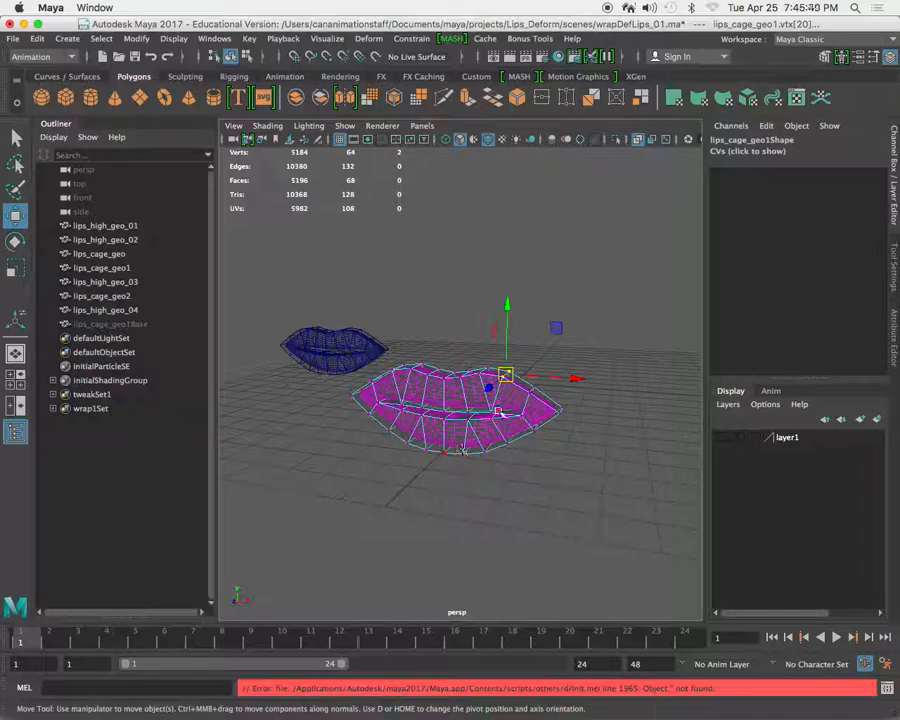
left_click_drag(549, 362, 541, 315, "alt")
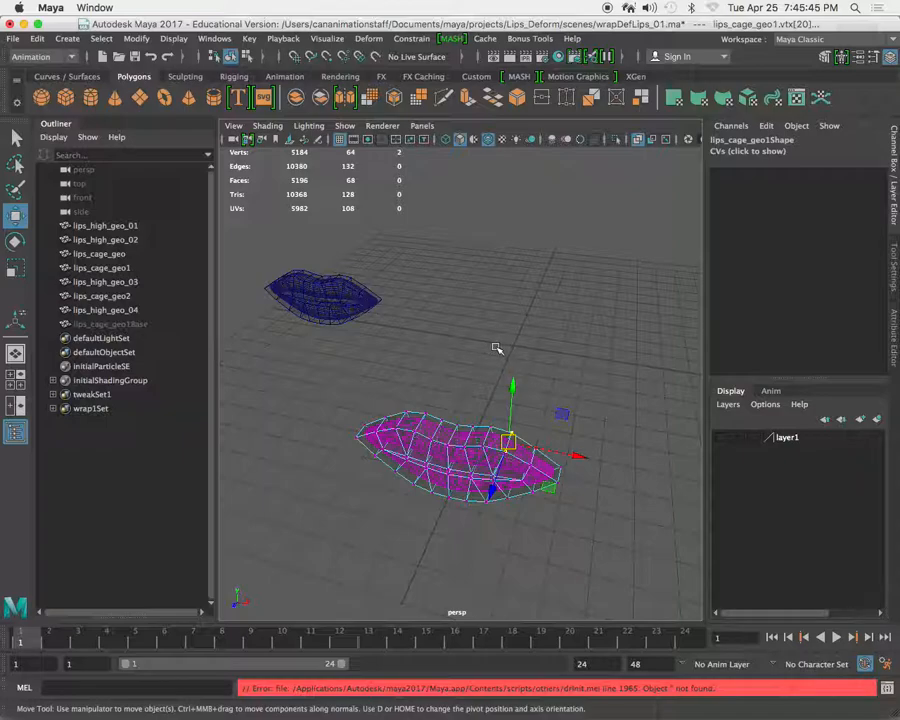
Show the Modeling Toolkit and dock it as a tab beside the Attribute Editor.
left_click(891, 258)
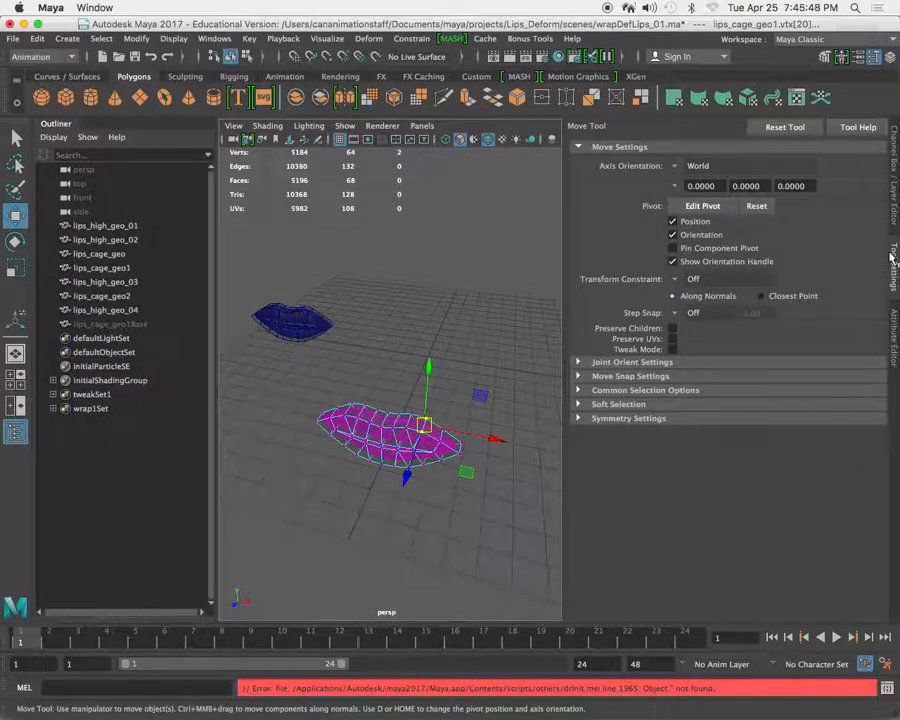
left_click(890, 328)
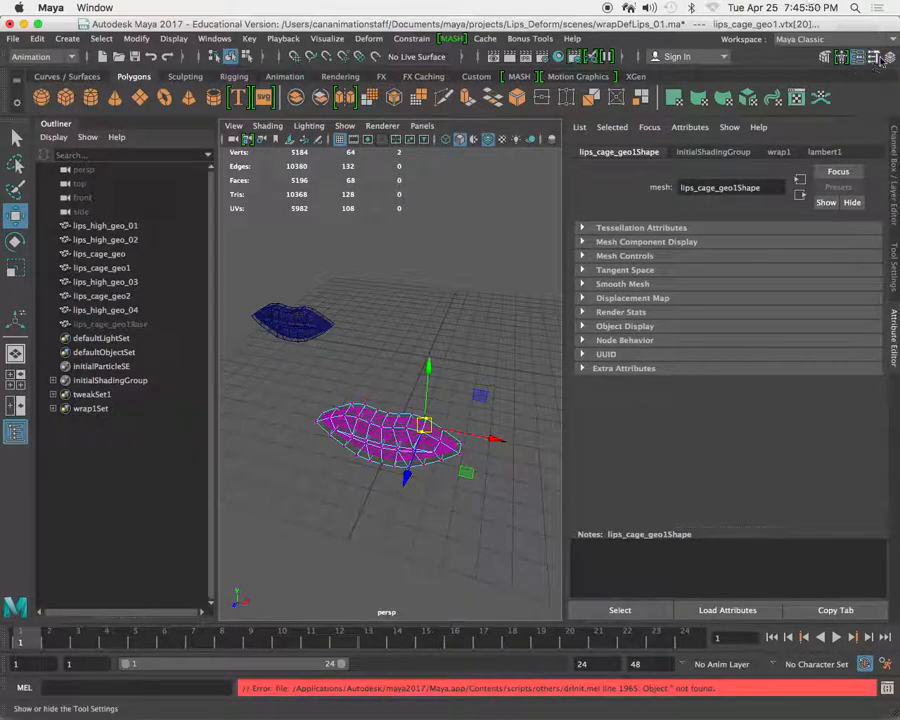
left_click(825, 57)
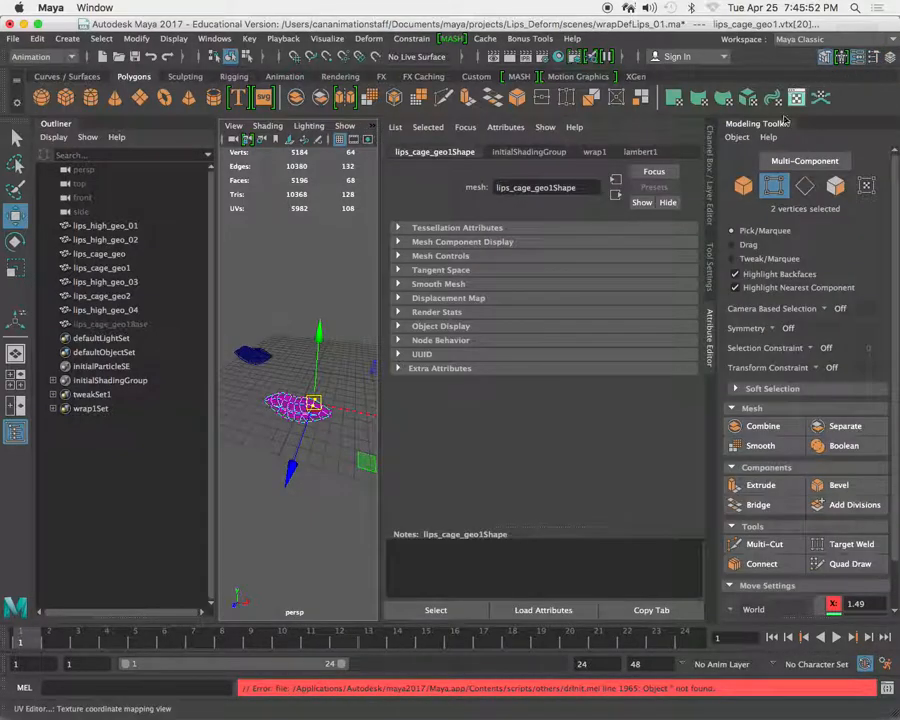
left_click_drag(760, 124, 893, 407)
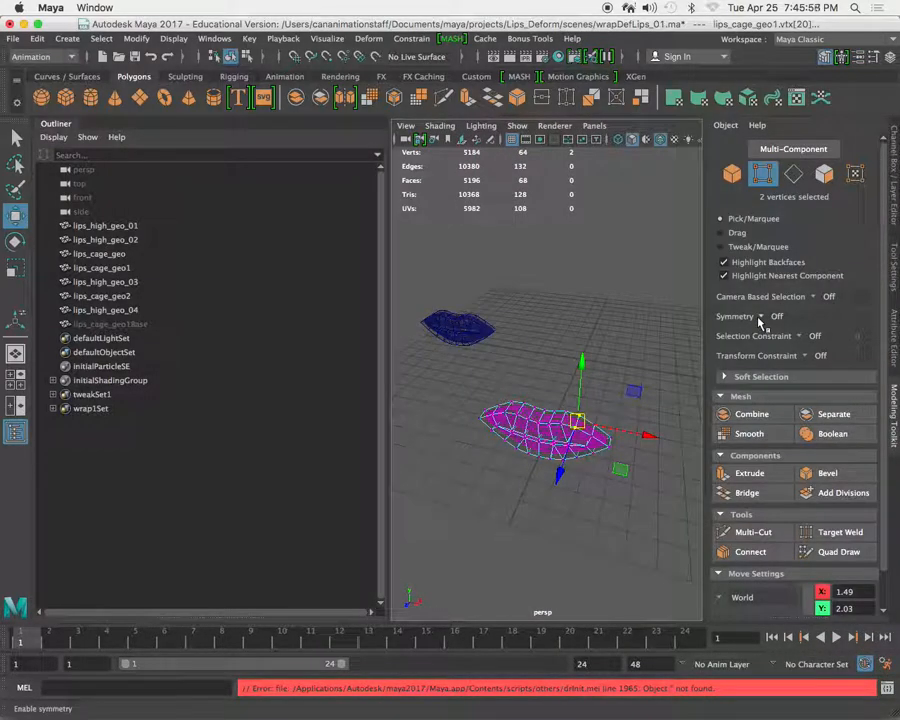
Set the Modeling Toolkit's Symmetry to Object X and narrow the Outliner.
left_click(769, 316)
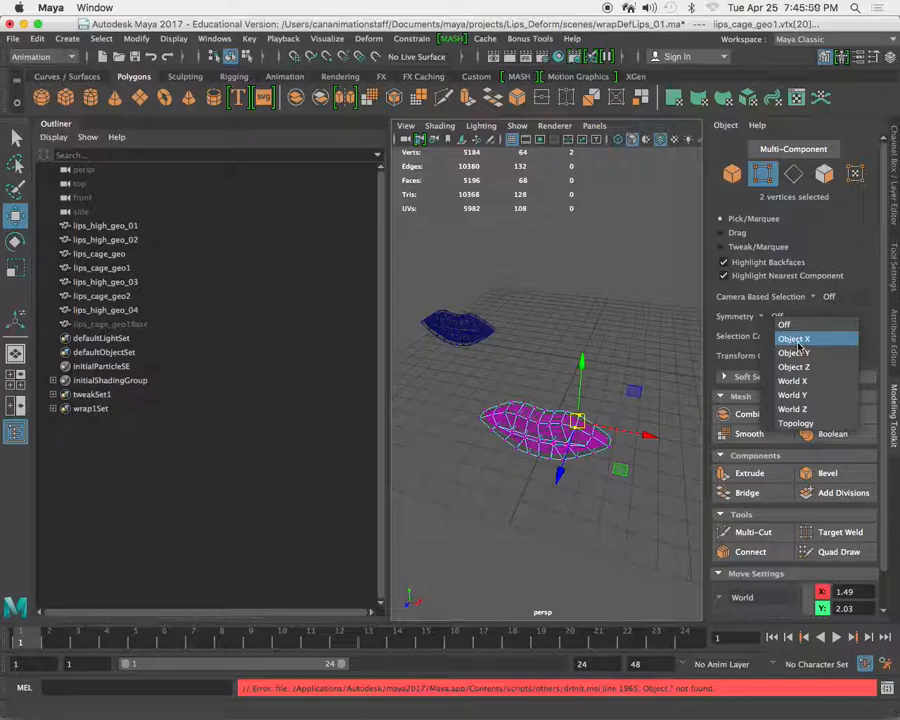
left_click(795, 340)
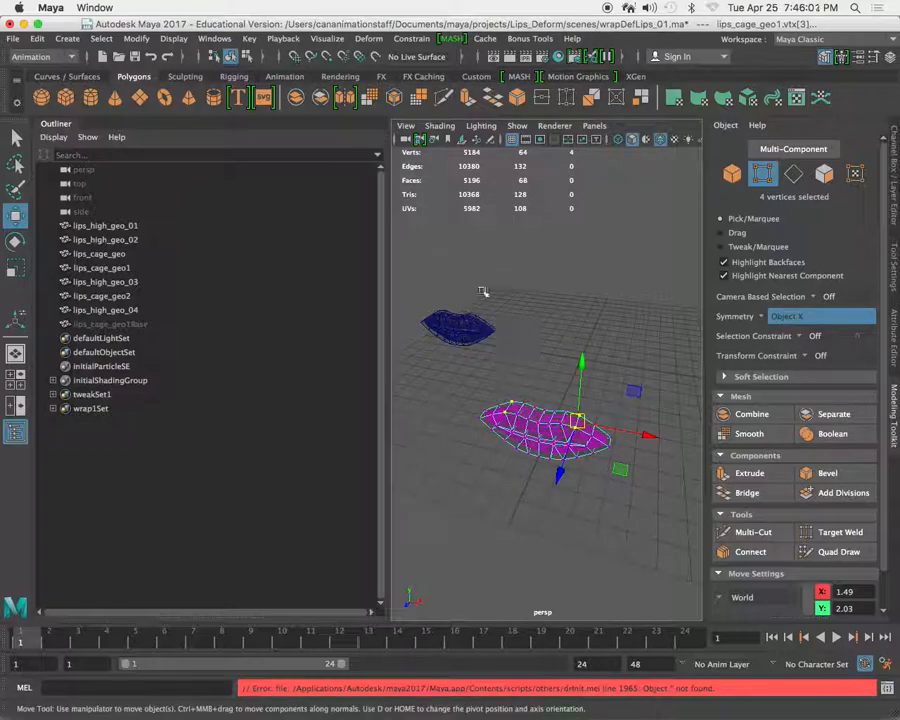
left_click_drag(390, 261, 214, 268)
Maximize the front view, turn on X-Ray shading, and frame the cage.
key("space")
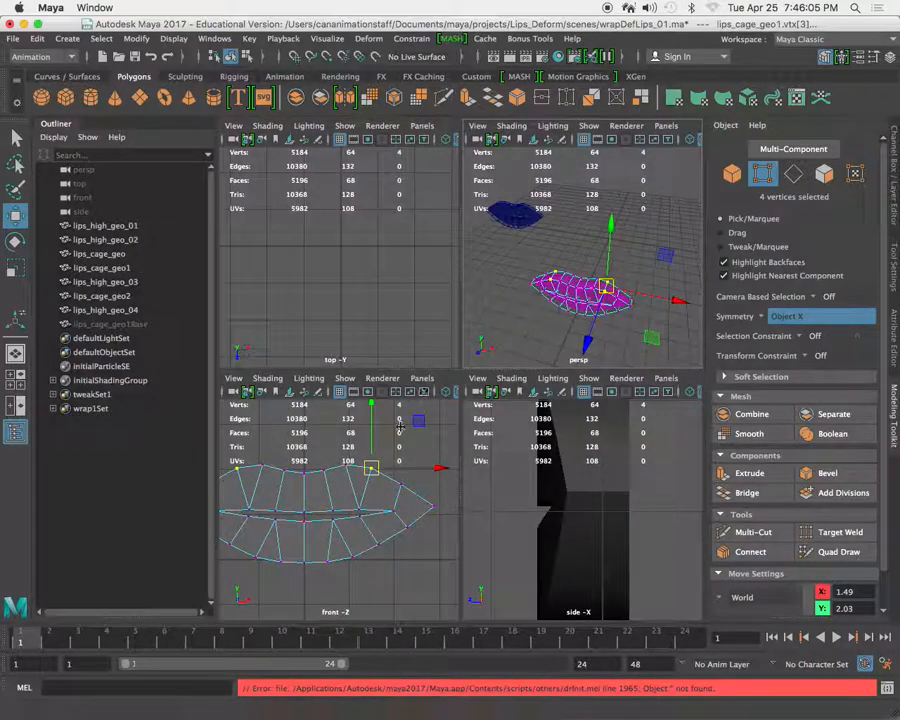
key("space")
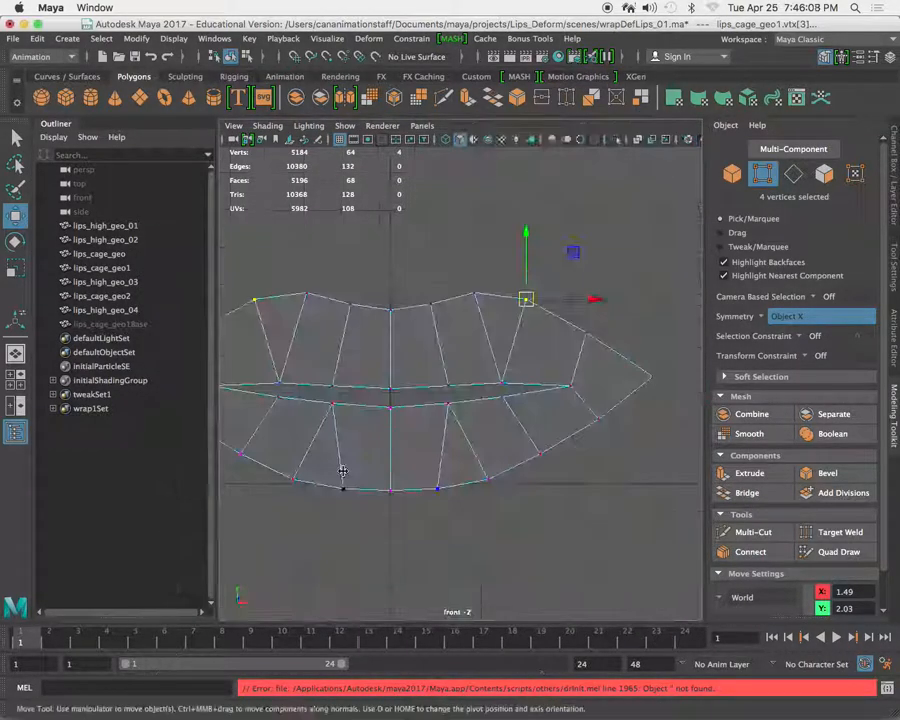
scroll(492, 392, "down", 3)
left_click(267, 126)
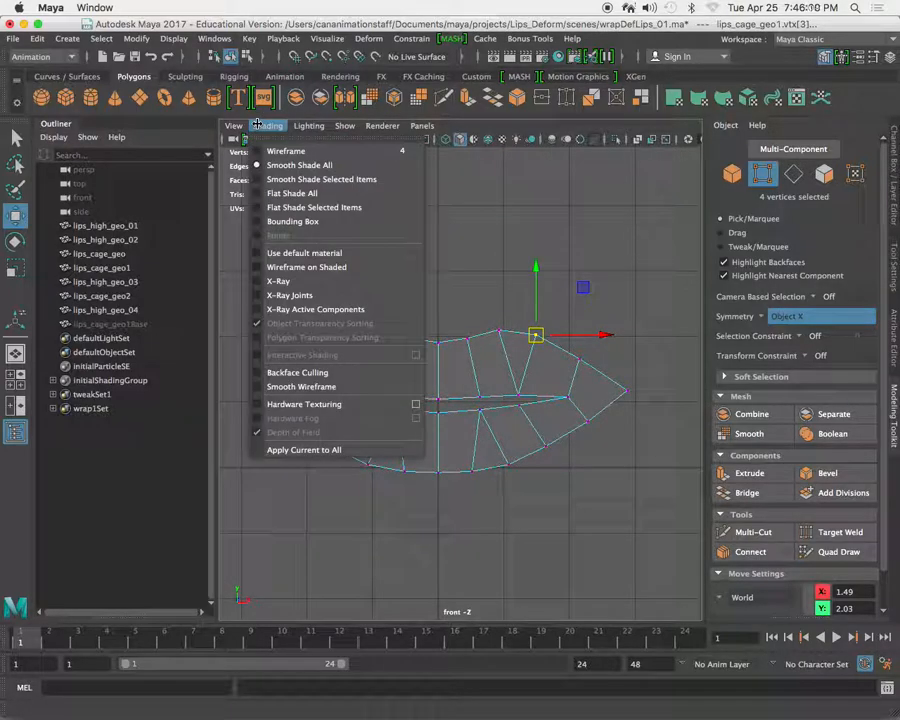
left_click(300, 282)
scroll(500, 364, "up", 3)
middle_click_drag(502, 414, 508, 411, "alt")
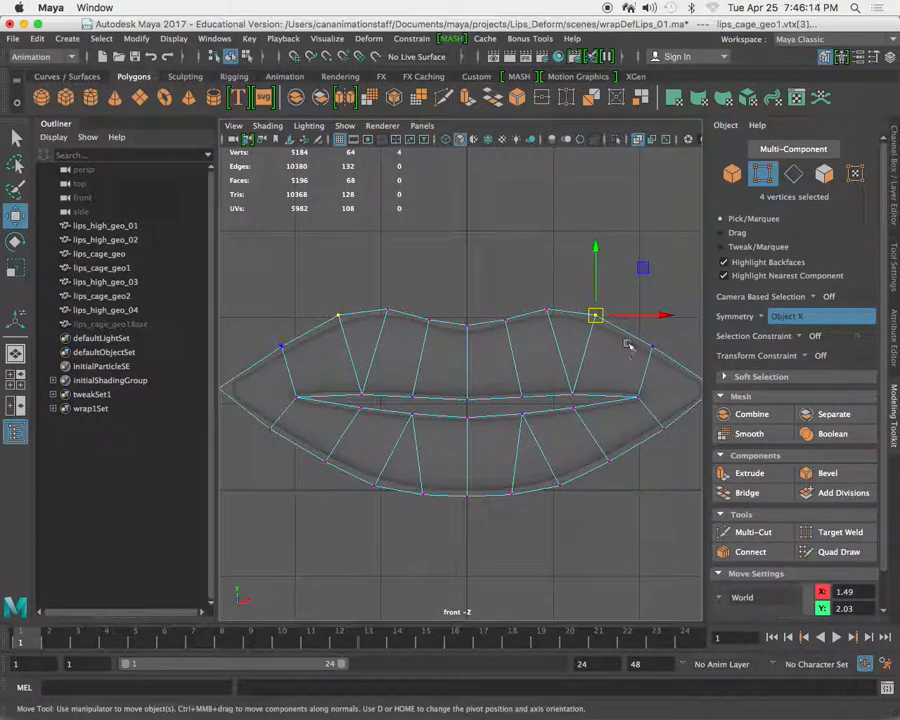
Raise the cage's upper-lip peaks symmetrically and move the outer upper vertices to about X 2.22, Y 2.09.
middle_click_drag(579, 364, 573, 321)
key("super+z")
middle_click_drag(642, 395, 579, 392, "alt")
left_click_drag(550, 360, 589, 410)
middle_click_drag(586, 424, 600, 411)
left_click_drag(576, 326, 607, 360)
middle_click_drag(613, 404, 621, 374)
right_click_drag(495, 349, 389, 343, "alt")
middle_click_drag(389, 343, 404, 329, "alt")
right_click_drag(404, 329, 516, 430, "alt")
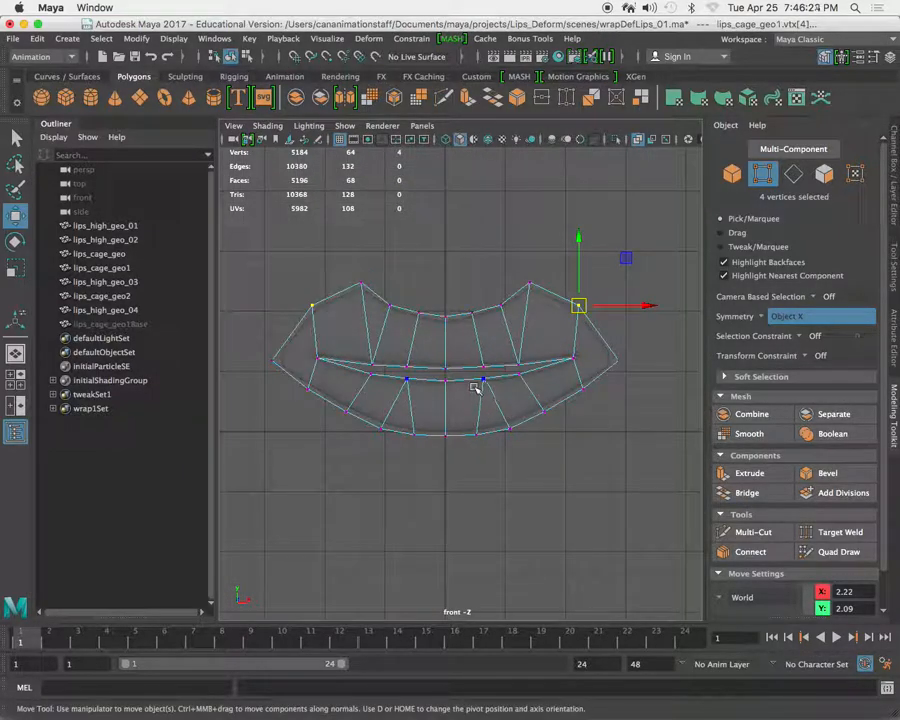
Switch to Firefox to check the required mouth shapes in the Wrap deformers assignment, and return to Maya.
key("super+Tab")
key("super+Tab")
key("super+Tab")
key("super+Tab")
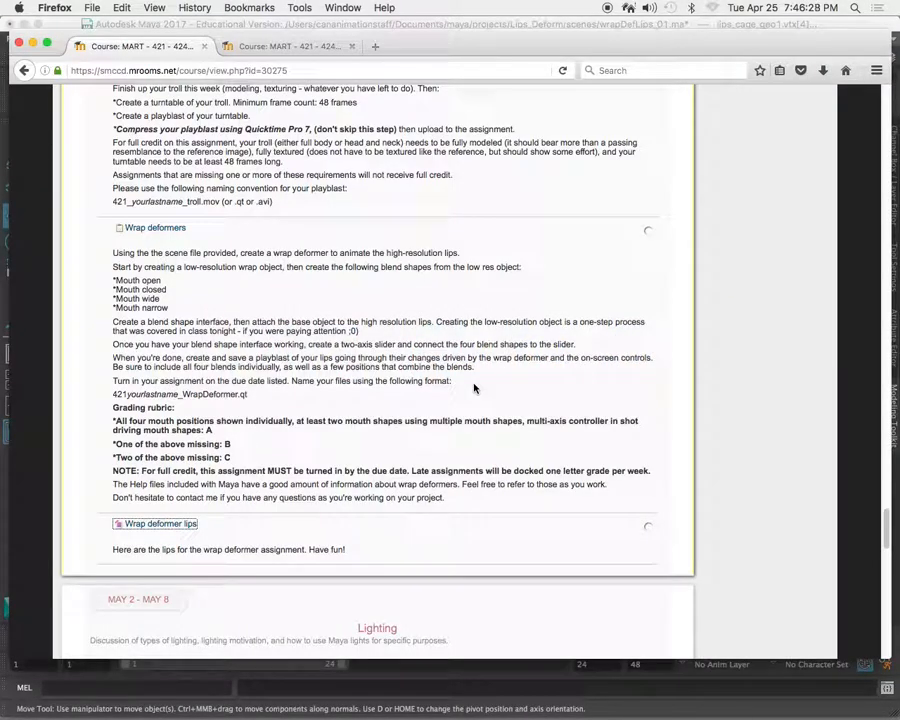
key("super+Tab")
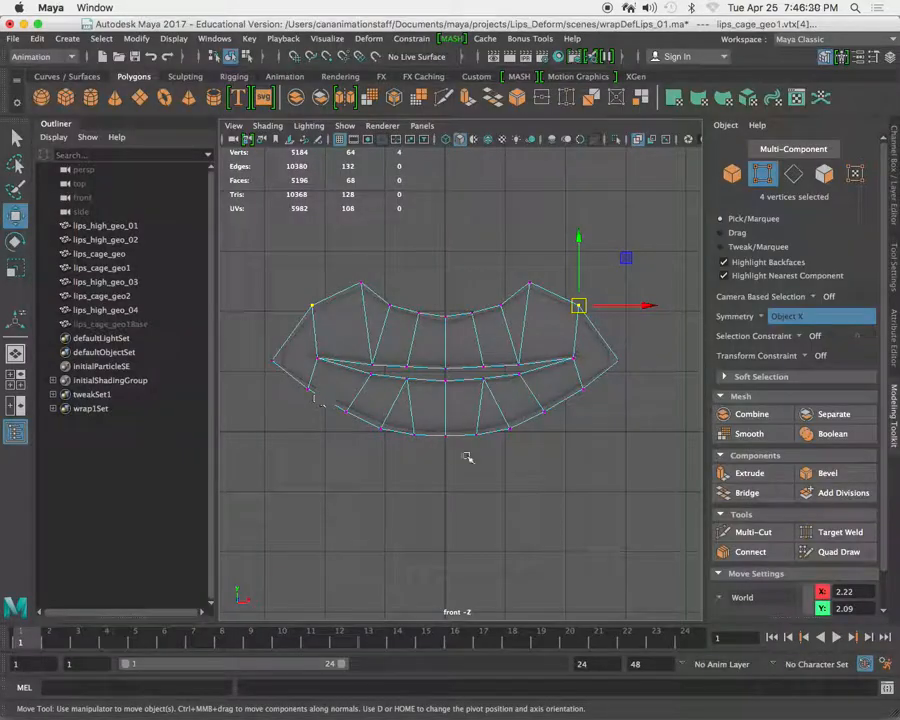
Lower the upper-lip peaks slightly and pull the cage's lower-lip vertices down to open the mouth.
left_click_drag(520, 266, 545, 303)
middle_click_drag(547, 337, 549, 350)
left_click_drag(602, 336, 568, 300)
left_click_drag(328, 366, 452, 372)
left_click_drag(372, 442, 391, 411, "shift")
left_click_drag(397, 339, 397, 393)
left_click_drag(330, 416, 364, 506)
mouse_move(364, 506)
middle_mouse_down()
mouse_move(368, 516)
mouse_move(349, 510)
middle_mouse_up()
Round the sides and bottom of the opened lower lip, placing its bottom centre at about Y -1.13.
left_click_drag(294, 374, 321, 407)
mouse_move(315, 433)
middle_mouse_down()
mouse_move(292, 460)
mouse_move(311, 431)
middle_mouse_up()
left_click_drag(338, 445, 300, 469)
middle_click_drag(367, 511, 370, 502)
left_click_drag(361, 467, 397, 507)
middle_click_drag(399, 516, 424, 530)
left_click_drag(436, 467, 448, 500)
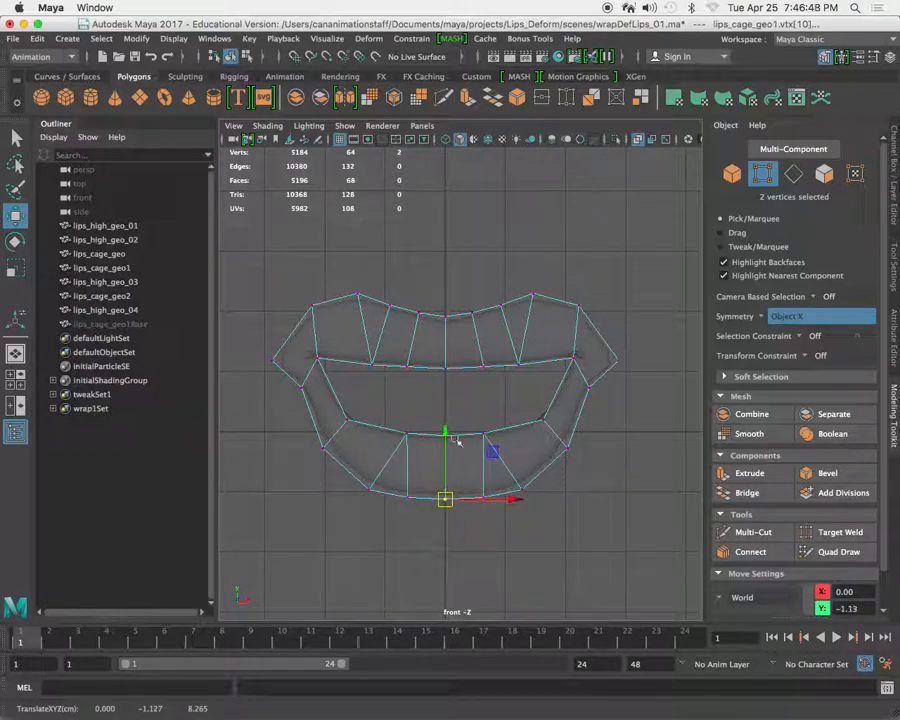
Move the mouth corners outward and up to about X -3.02, Y 1.69, and undo the extra move.
left_click_drag(261, 335, 290, 373)
middle_click_drag(306, 431, 297, 401)
scroll(304, 380, "down", 5)
scroll(450, 412, "up", 5)
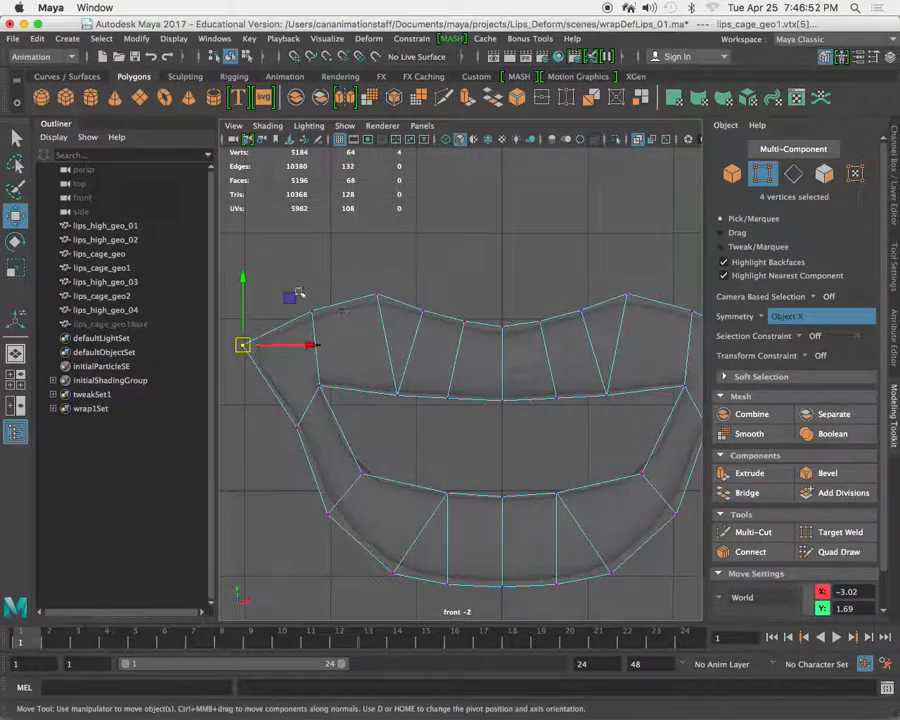
left_click_drag(296, 298, 333, 332)
key("super+z")
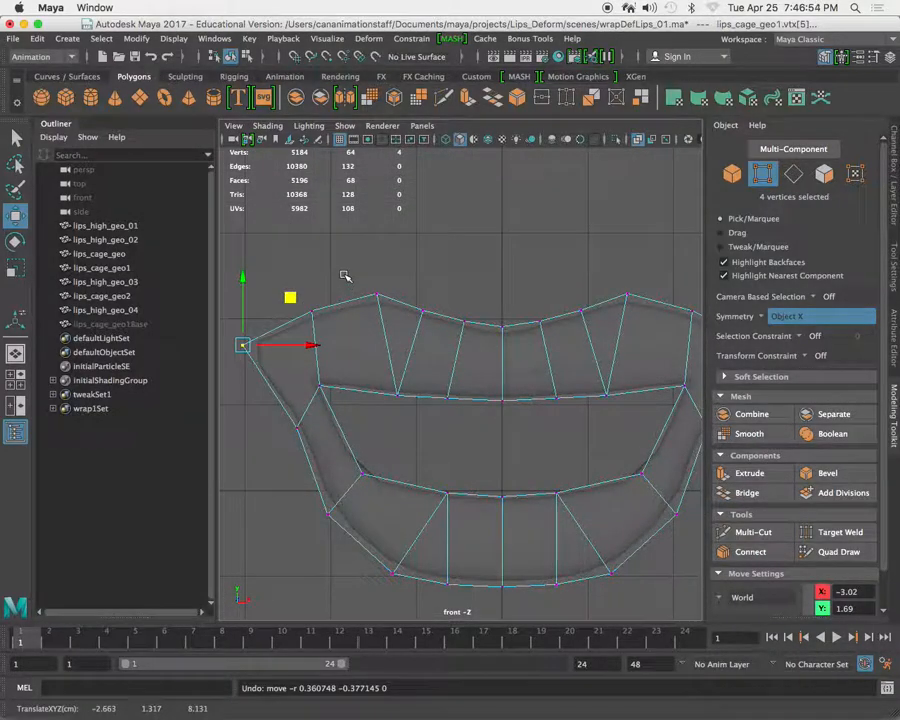
Raise the mouth corners further and adjust the neighbouring outer upper-lip vertices of the cage.
scroll(349, 281, "down", 5)
left_click_drag(350, 285, 336, 343)
middle_click_drag(368, 354, 381, 335, "alt")
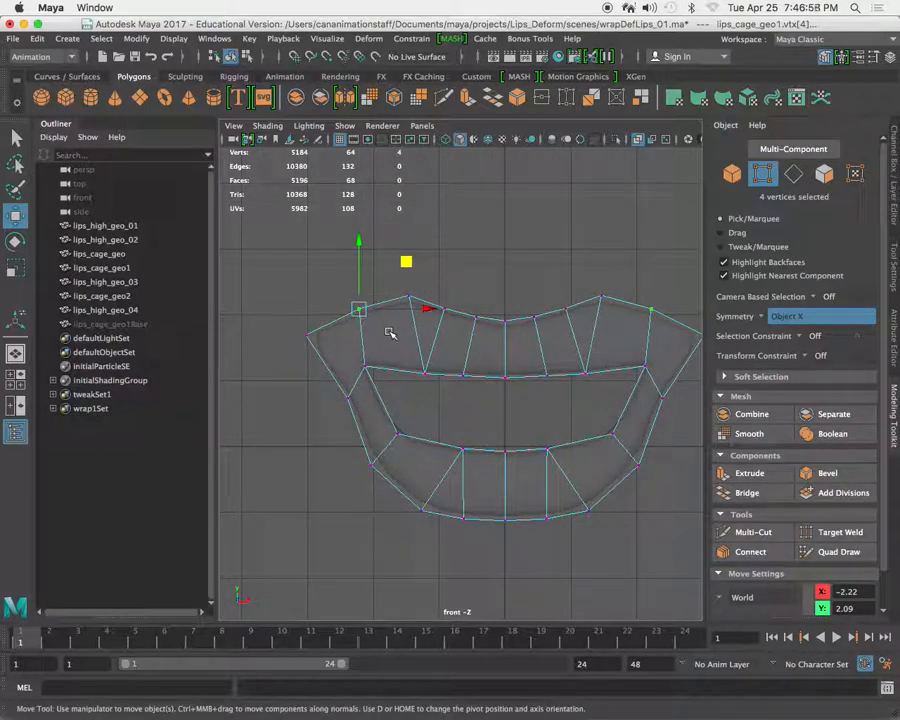
scroll(408, 362, "up", 2)
middle_click_drag(394, 360, 340, 354, "alt")
middle_click_drag(337, 353, 343, 360)
middle_click_drag(277, 331, 336, 346, "alt")
left_click_drag(240, 308, 309, 352)
middle_click_drag(316, 383, 309, 356)
Place the inner corner vertices at about X -2.15, Y 1.34 and the outer vertices below them at about X -2.56, Y 0.93.
left_click_drag(343, 354, 374, 394)
middle_click_drag(391, 415, 387, 405)
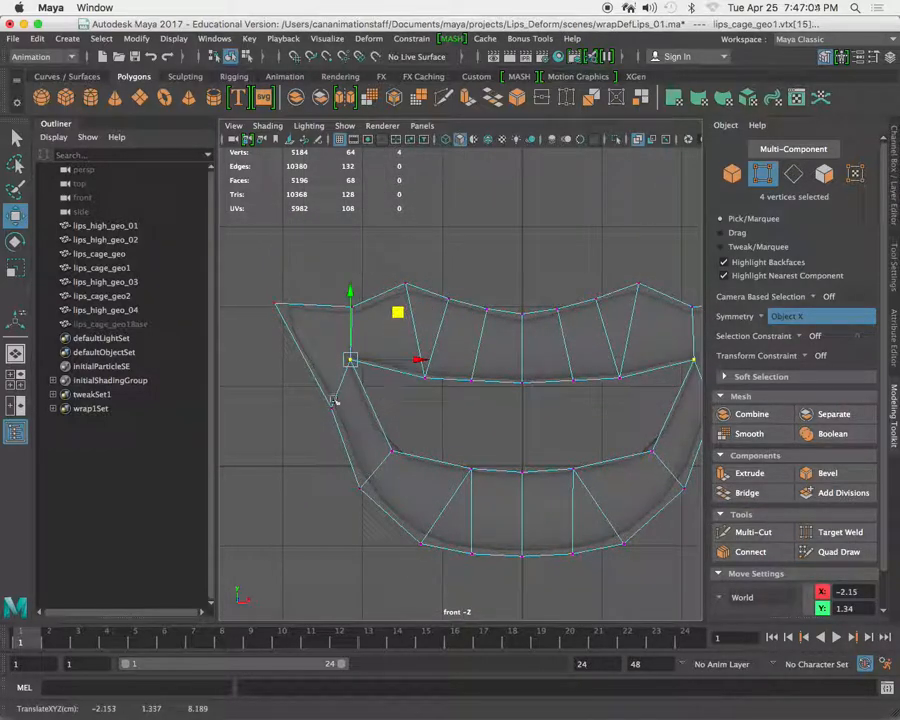
left_click_drag(322, 396, 347, 426)
middle_click_drag(382, 427, 368, 410)
Examine the opened mouth shape in the perspective view and return to the full front view.
key("space")
key("space")
right_click_drag(560, 285, 411, 395, "alt")
middle_click_drag(411, 395, 484, 374, "alt")
right_click_drag(265, 432, 406, 408, "alt")
key("space")
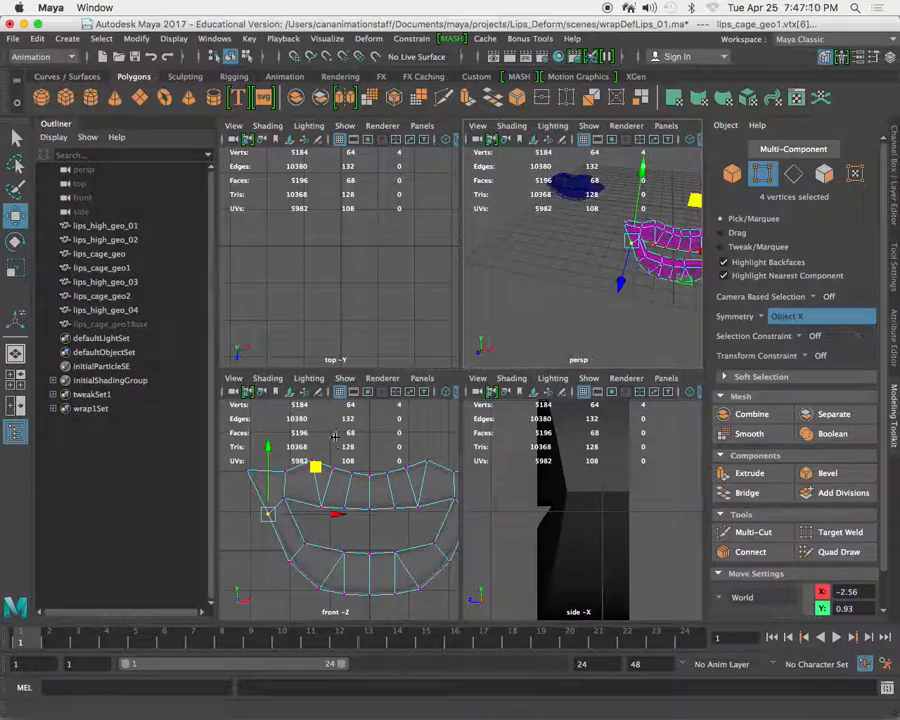
key("space")
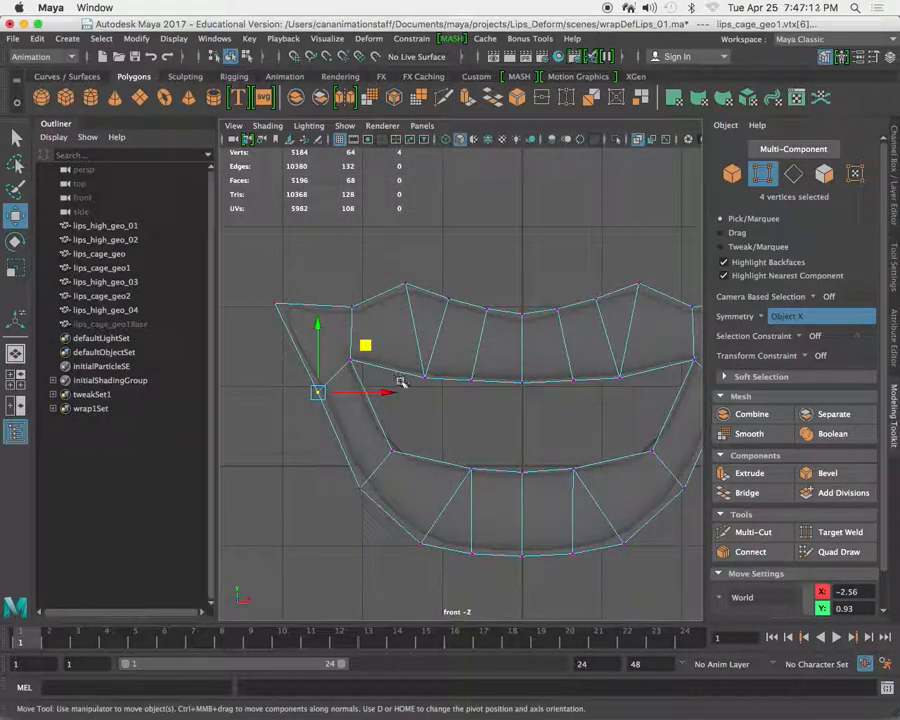
Move the inner corner, mouth corner and outer upper-lip vertices up and outward.
left_click_drag(390, 326, 343, 377)
middle_click_drag(418, 455, 404, 439)
left_click_drag(258, 285, 302, 331)
middle_click_drag(308, 366, 301, 341)
left_click(353, 310)
middle_click_drag(387, 341, 378, 329)
Spread the vertices along the upper lip's inner edge outward toward the corners.
left_click(422, 375)
mouse_move(457, 417)
middle_mouse_down()
mouse_move(428, 396)
mouse_move(454, 407)
middle_mouse_up()
left_click_drag(482, 389, 458, 367)
middle_click_drag(483, 413, 464, 415)
Raise the outer vertices below the corners and move the lower lip's side vertices to about X -2.12, Y 0.13.
left_click(316, 391)
middle_click_drag(350, 434, 334, 395)
left_click_drag(348, 458, 384, 504)
left_click_drag(317, 414, 426, 528)
middle_click_drag(390, 539, 368, 523)
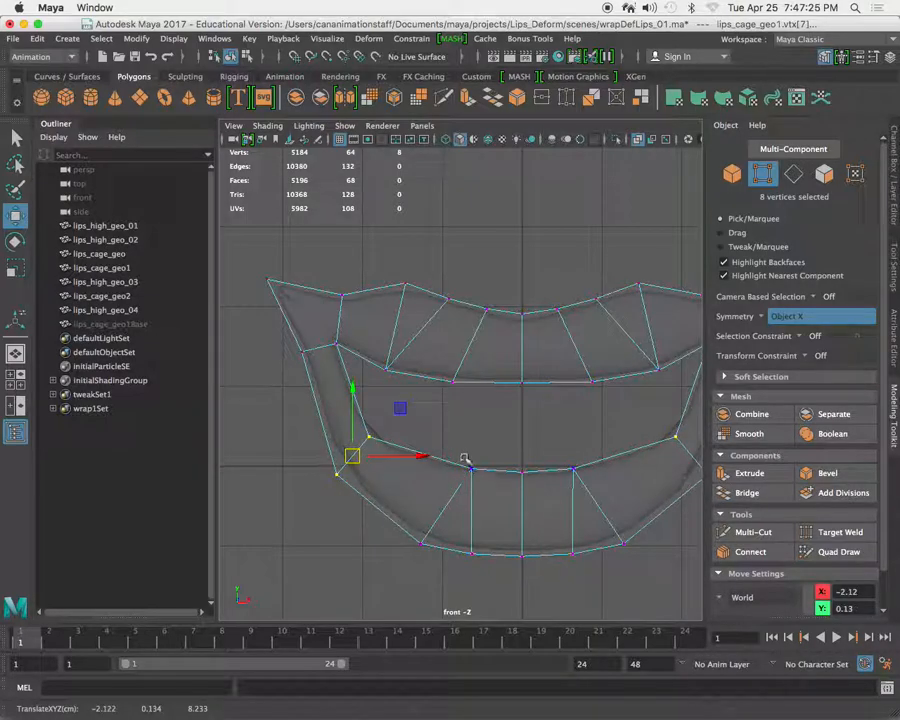
Spread the remaining lower-lip vertices outward, placing the outer side vertices at about X -2.46, Y -0.10.
left_click_drag(461, 457, 490, 497)
middle_click_drag(493, 510, 434, 569)
scroll(333, 478, "up", 3)
middle_click_drag(364, 504, 343, 509)
scroll(378, 478, "down", 5)
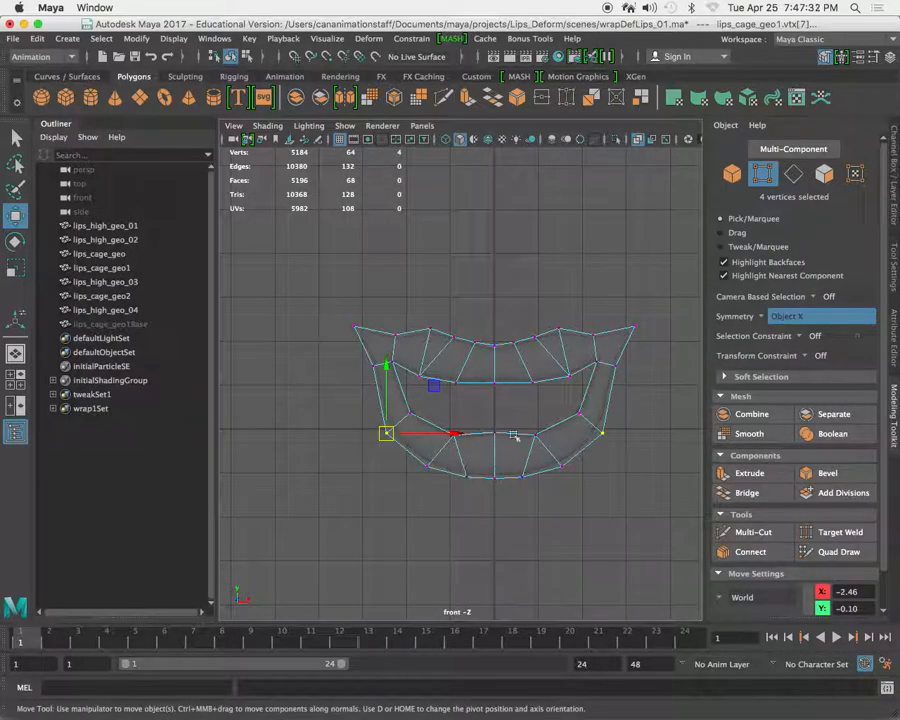
Move the outer vertices on the upper lip's inner edge to about X -1.71, Y 1.20.
scroll(462, 361, "up", 3)
left_click(431, 406)
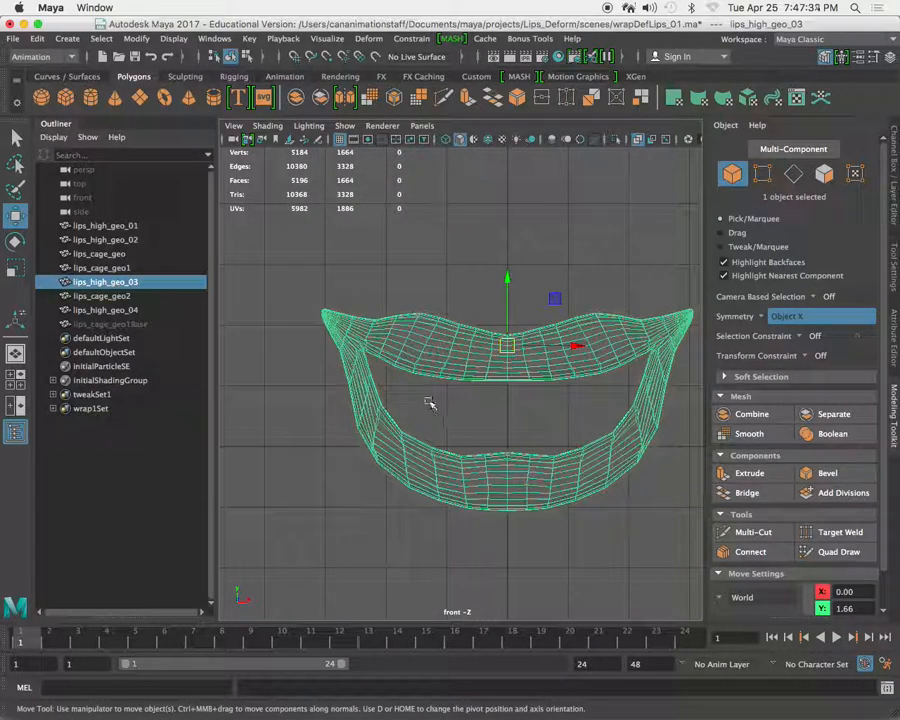
key("super+z")
left_click_drag(390, 361, 435, 403)
middle_click_drag(446, 412, 449, 408)
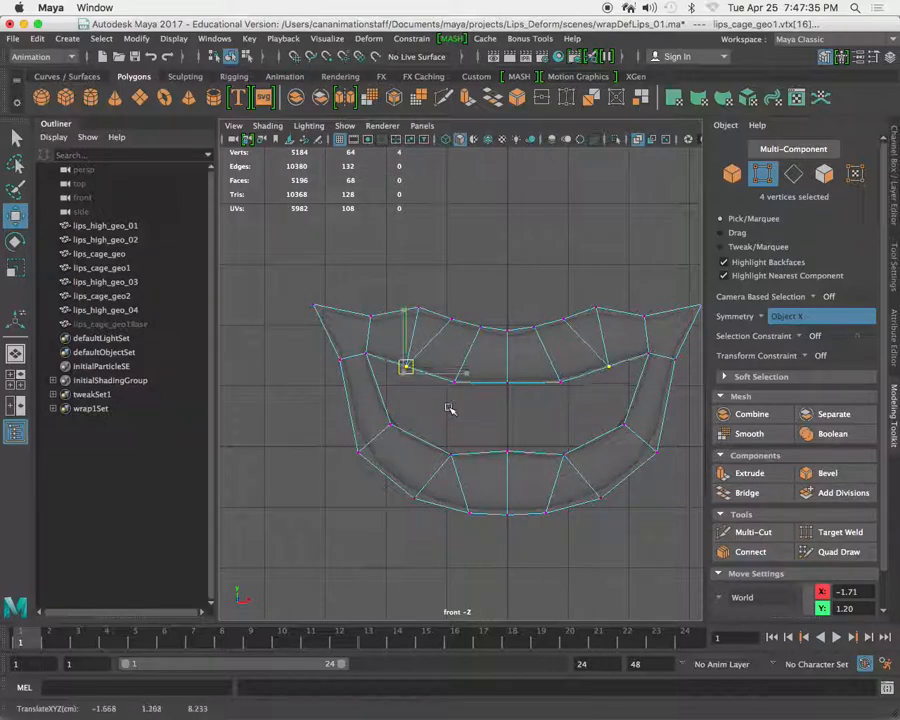
Raise the upper lip's outer-edge vertices beside the mouth corners to about X -2.29, Y 2.30.
mouse_move(354, 294)
left_mouse_down()
mouse_move(388, 327)
mouse_move(369, 306)
left_mouse_up()
scroll(413, 375, "up", 3)
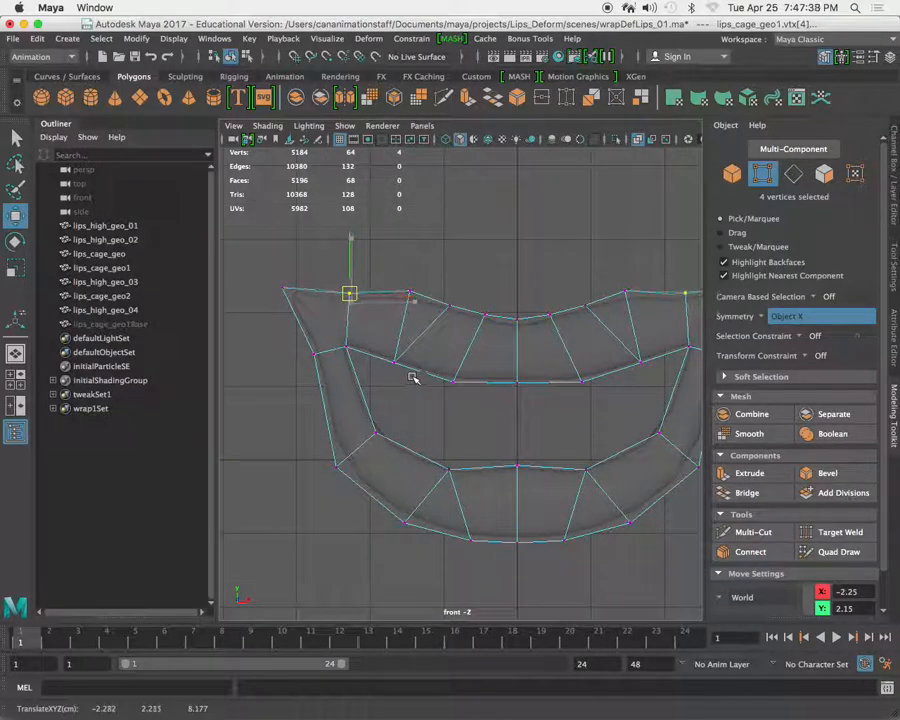
scroll(512, 402, "down", 5)
scroll(537, 390, "up", 4)
Examine the open-mouth cage and the wrapped high-resolution lips in the perspective view from several angles.
key("space")
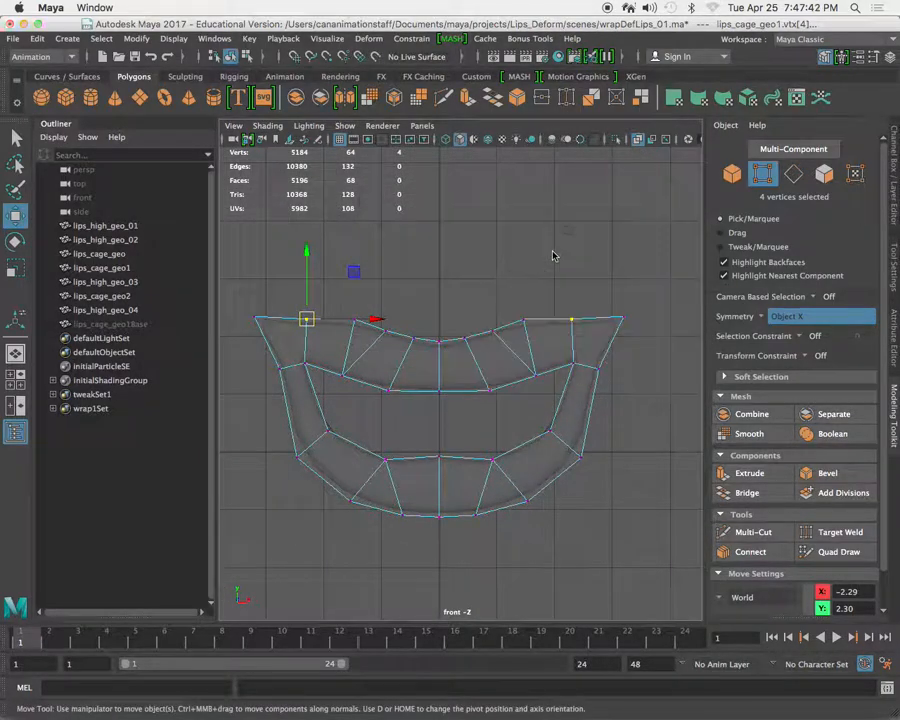
key("space")
left_click_drag(584, 341, 497, 430, "alt")
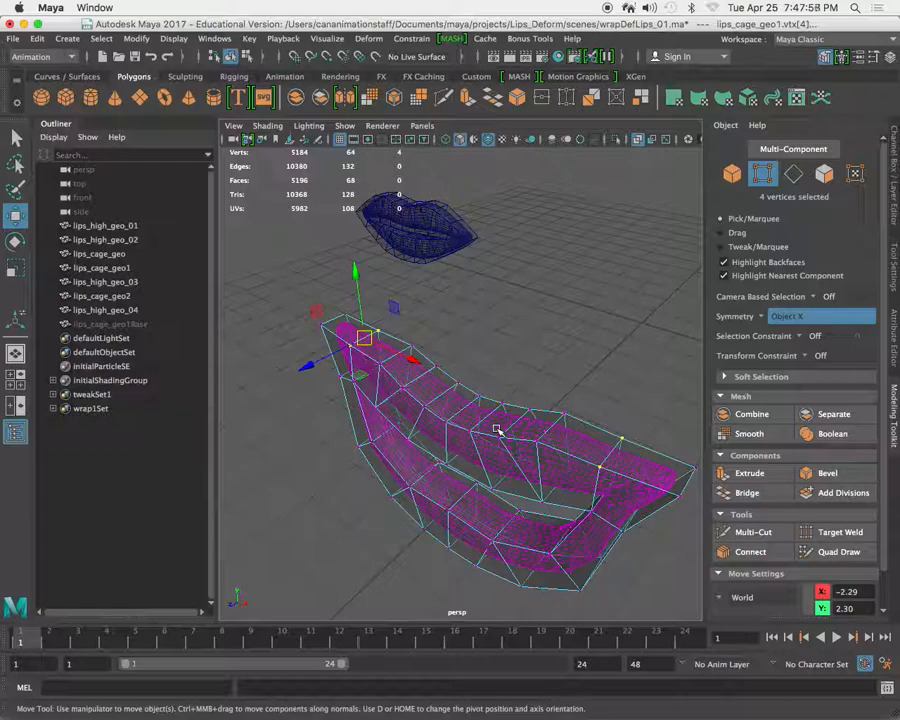
left_click_drag(504, 402, 488, 384, "alt")
right_click_drag(489, 318, 532, 384)
left_click(573, 268)
left_click(506, 408)
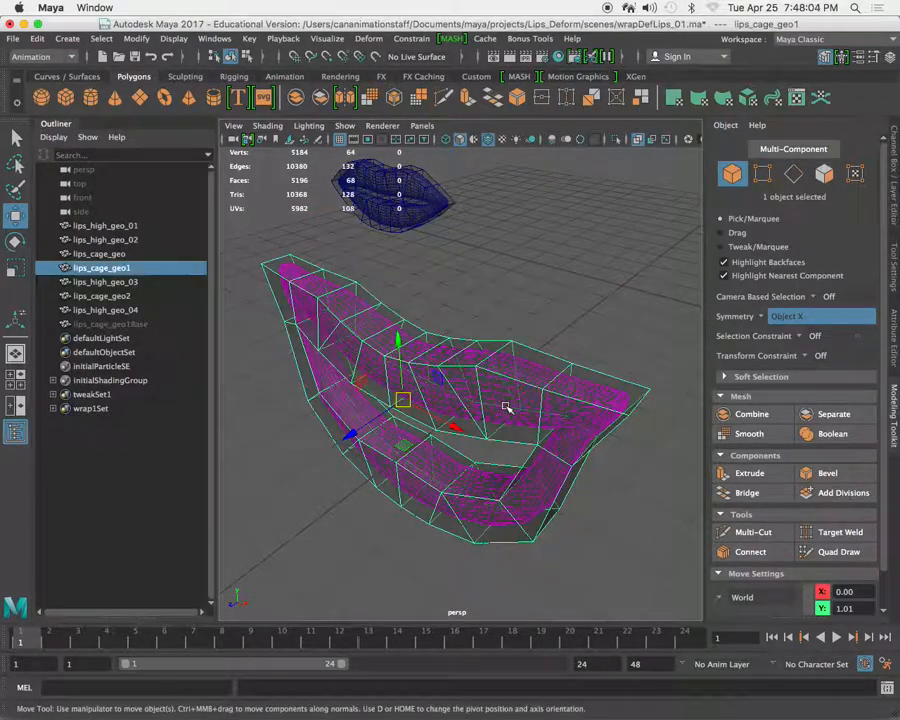
right_click_drag(572, 312, 519, 431, "alt")
left_click(502, 311)
left_click(558, 453)
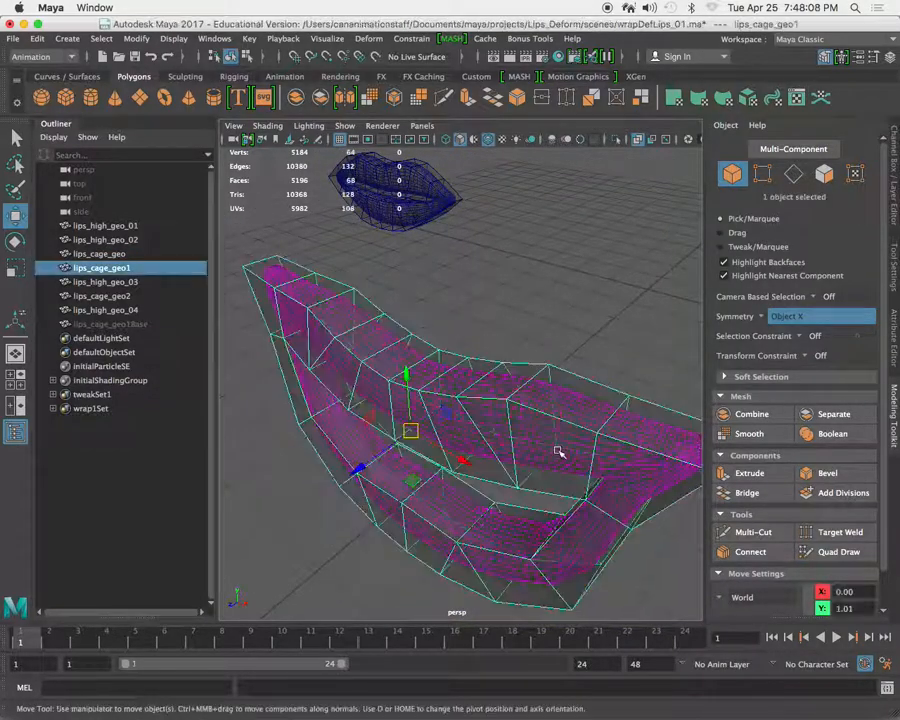
left_click_drag(585, 413, 588, 414)
Duplicate lips_high_geo_03 and move the copy forward along Z, clear of the cage.
left_click(607, 388, "shift")
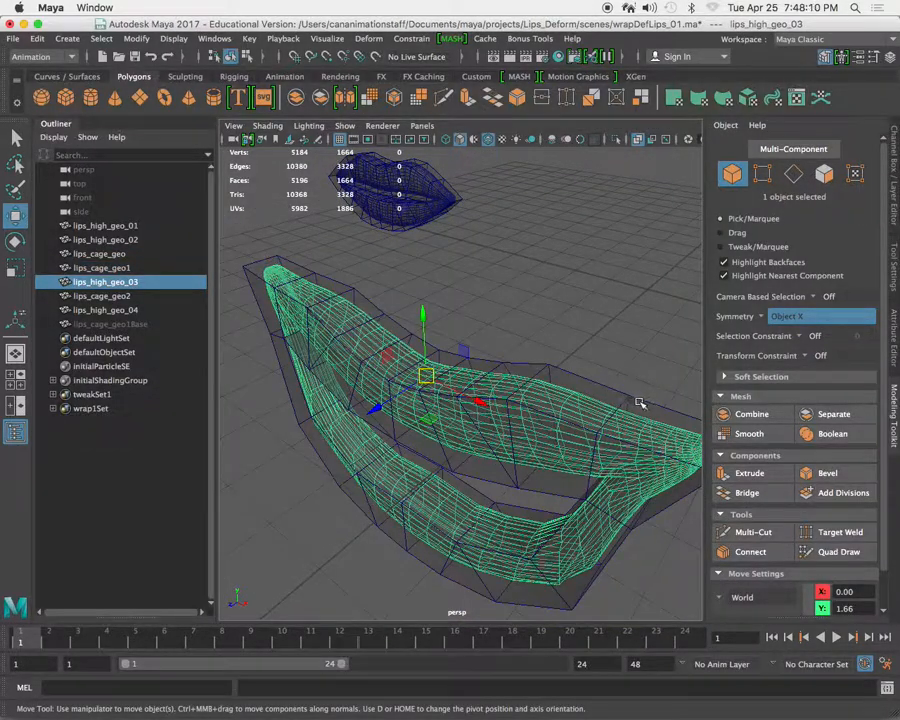
right_click_drag(639, 401, 558, 373, "alt")
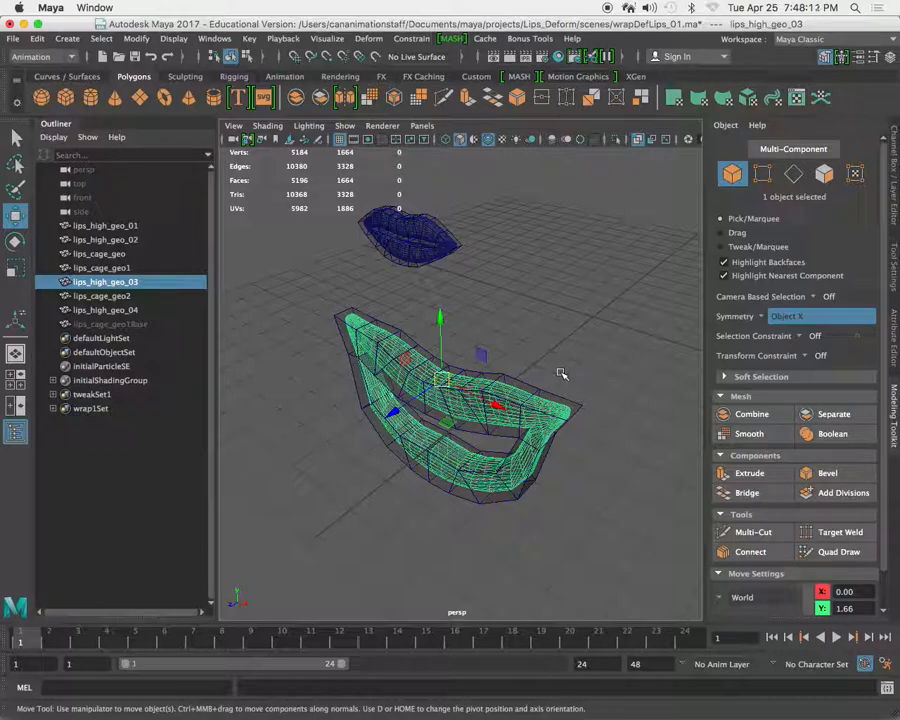
key("ctrl+d")
left_click_drag(404, 408, 352, 493)
left_click_drag(404, 415, 490, 392, "alt")
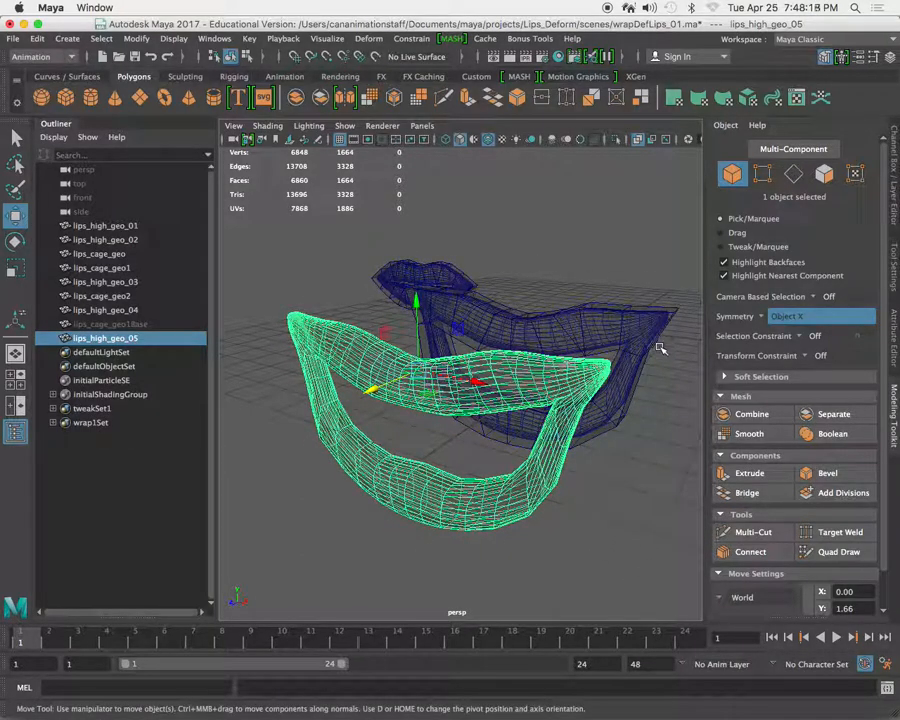
left_click_drag(651, 342, 518, 394, "alt")
right_click_drag(518, 394, 489, 407, "alt")
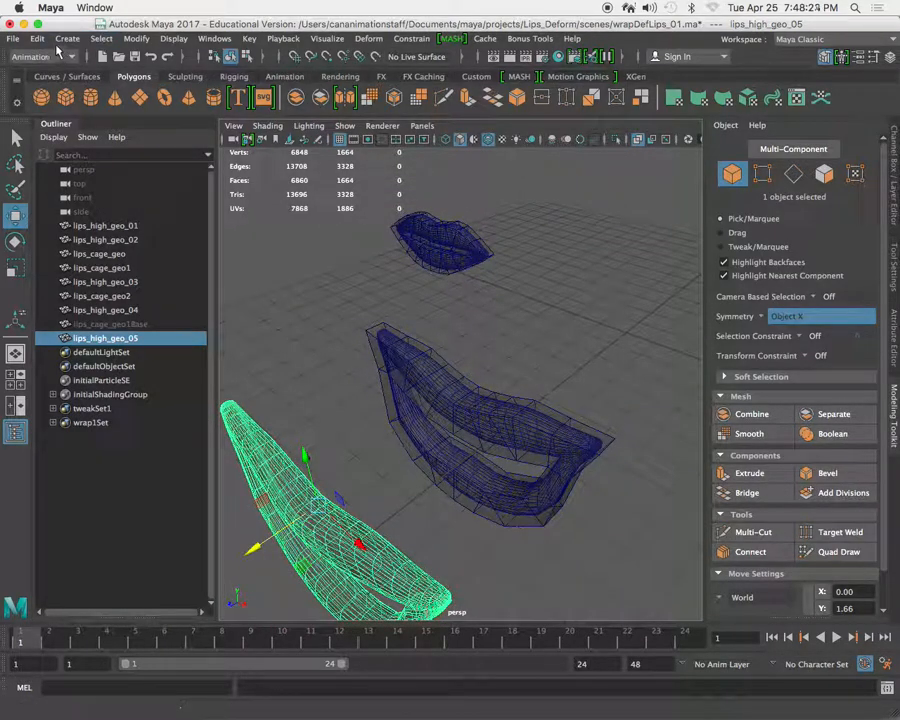
Delete the history of all objects in the scene.
left_click(37, 42)
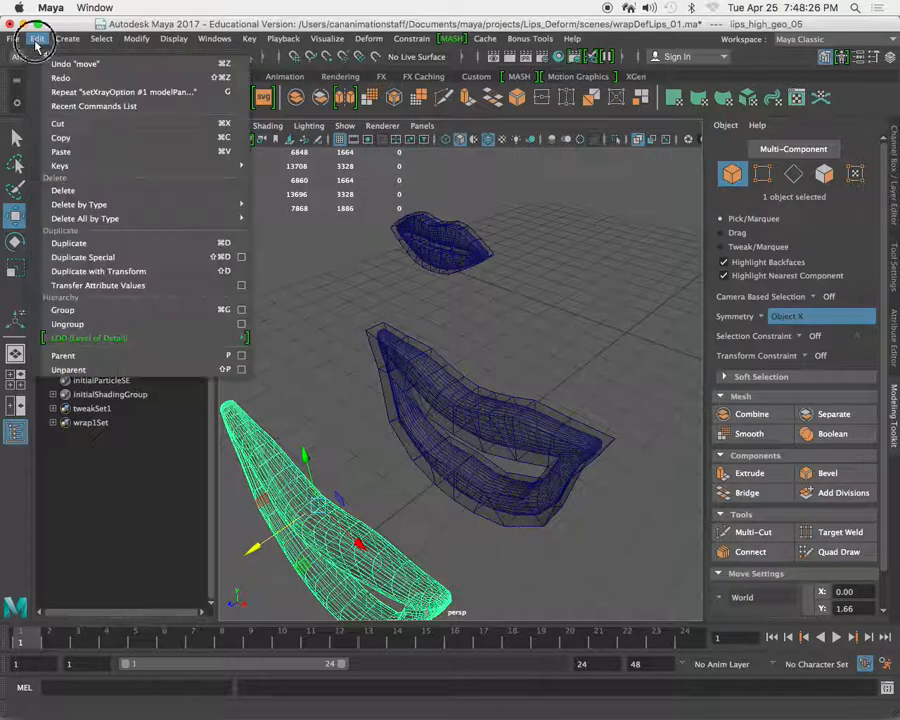
mouse_move(193, 224)
left_click(289, 231)
left_click(538, 406)
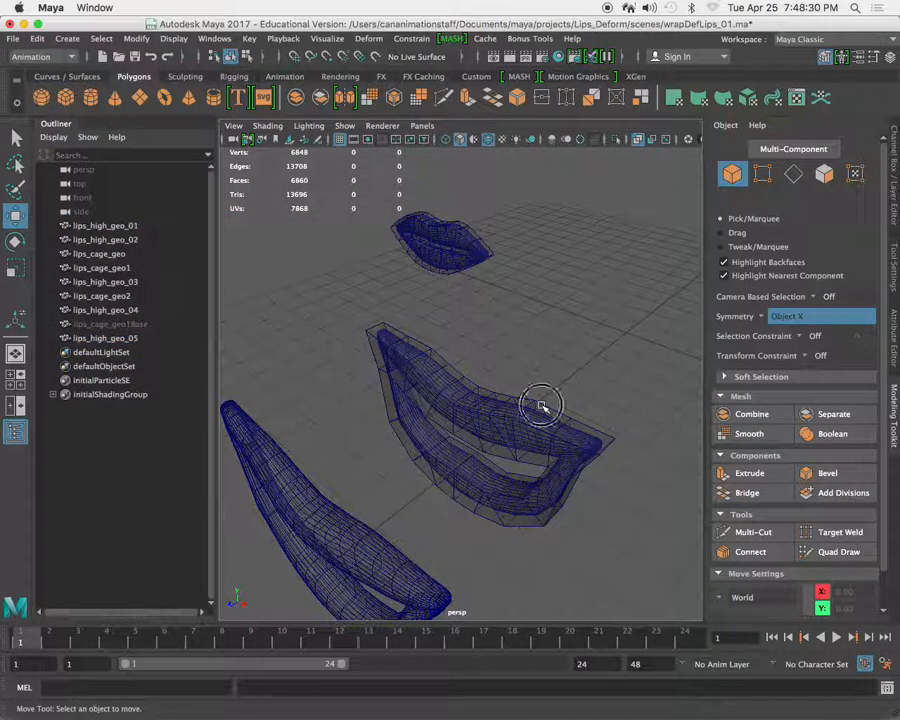
Move lips_cage_geo1 back along Z, away from the open-mouth lips, and select lips_high_geo_03.
left_click(466, 476)
left_click_drag(414, 454, 526, 397)
scroll(472, 410, "up", 5)
middle_click_drag(470, 410, 436, 398, "alt")
right_click_drag(520, 462, 418, 396, "alt")
left_click_drag(416, 394, 393, 391, "alt")
left_click(425, 400)
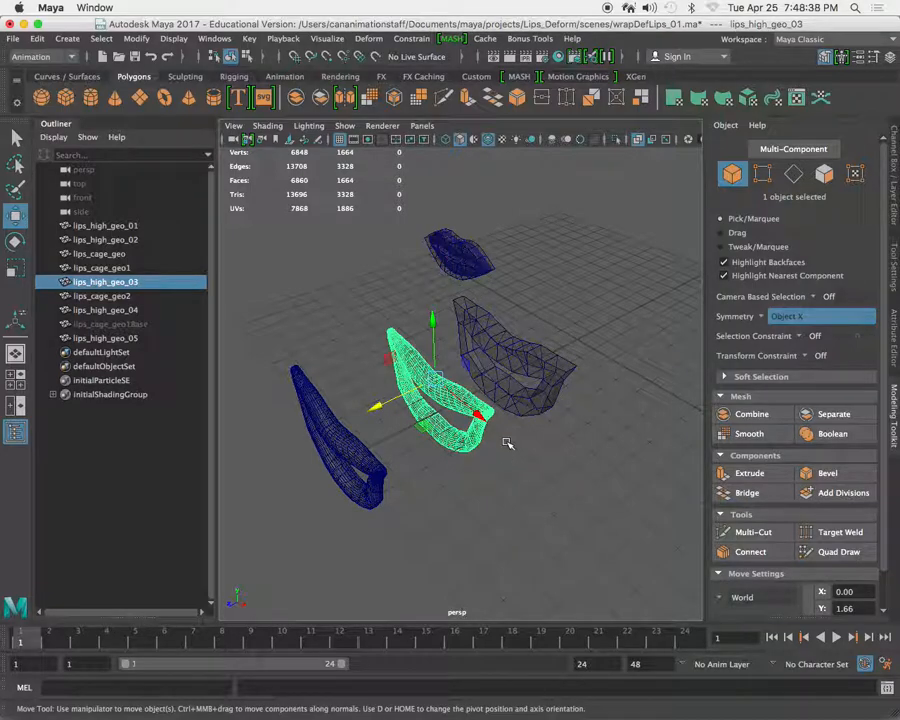
Undo the cage move, the history deletion and the last move of lips_high_geo_05.
key("z")
key("z")
key("z")
key("z")
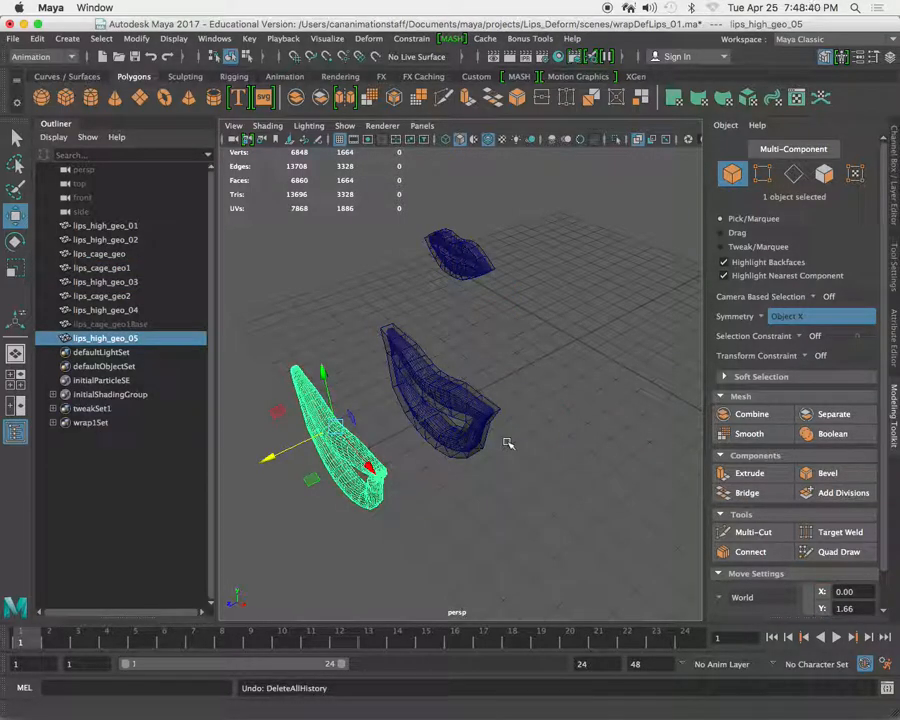
key("z")
Move lips_high_geo_05 forward along Z again and select lips_cage_geo1.
left_click_drag(375, 406, 275, 453)
left_click(506, 364)
left_click(468, 382)
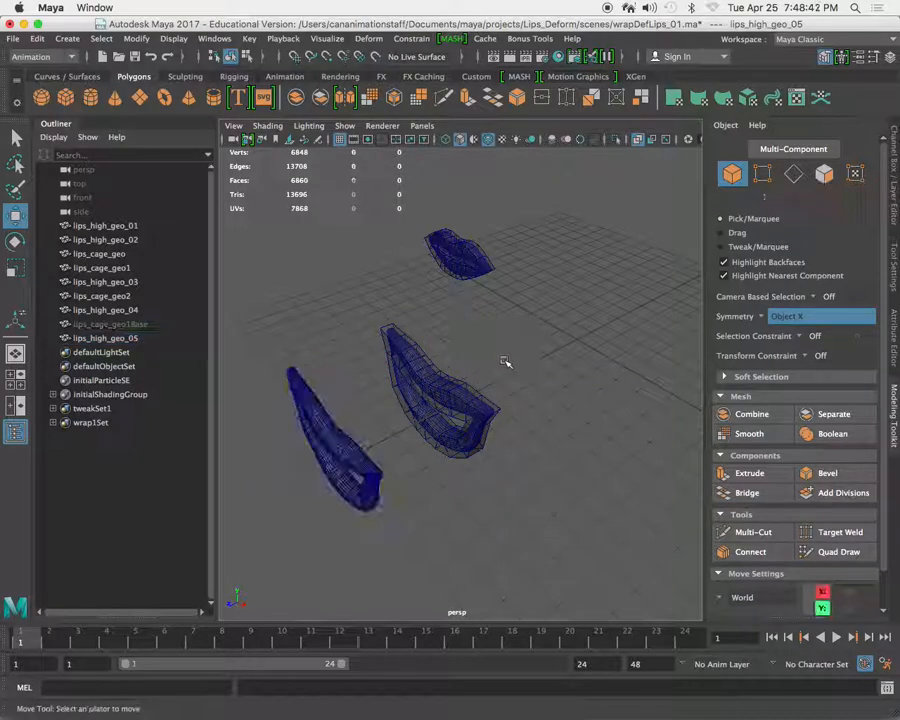
left_click_drag(537, 419, 456, 327, "alt")
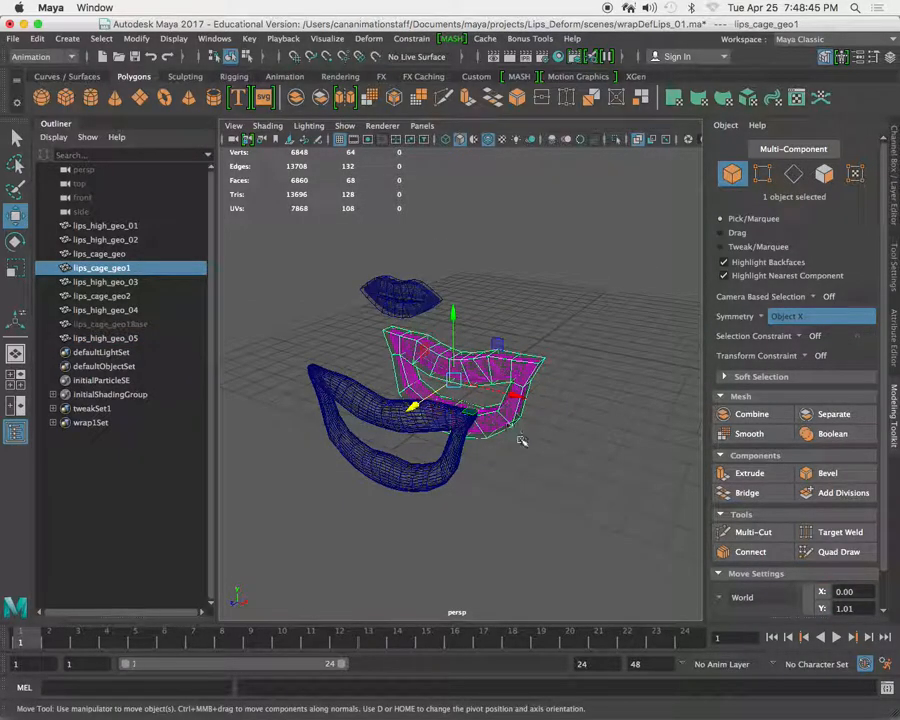
left_click_drag(559, 441, 514, 434, "alt")
left_click_drag(335, 428, 352, 414, "alt")
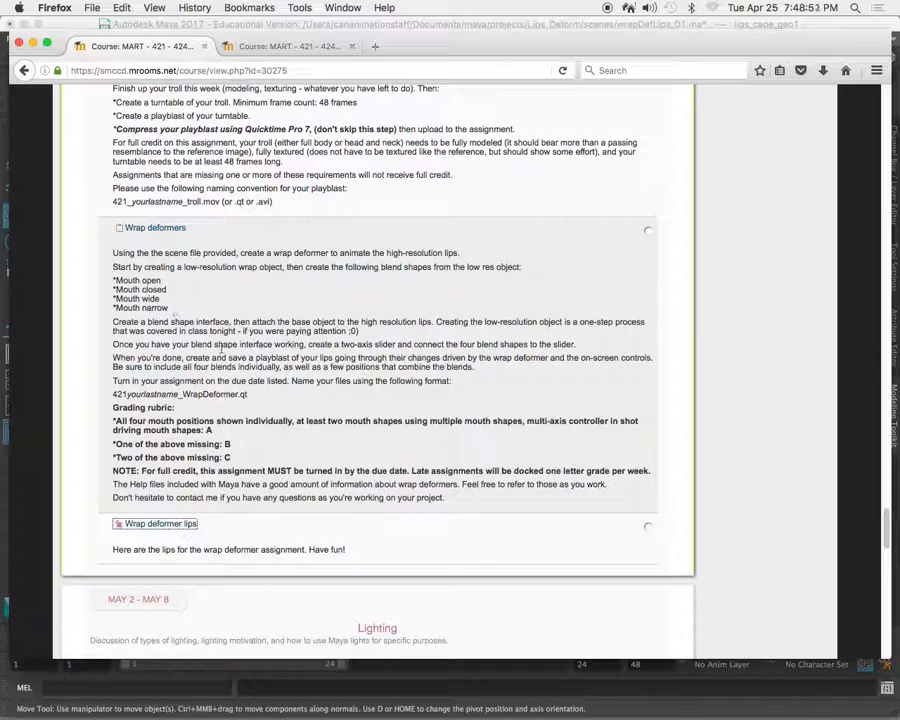
Switch back to Maya and delete the duplicate lips_high_geo_05.
key("super+Tab")
left_click(368, 452)
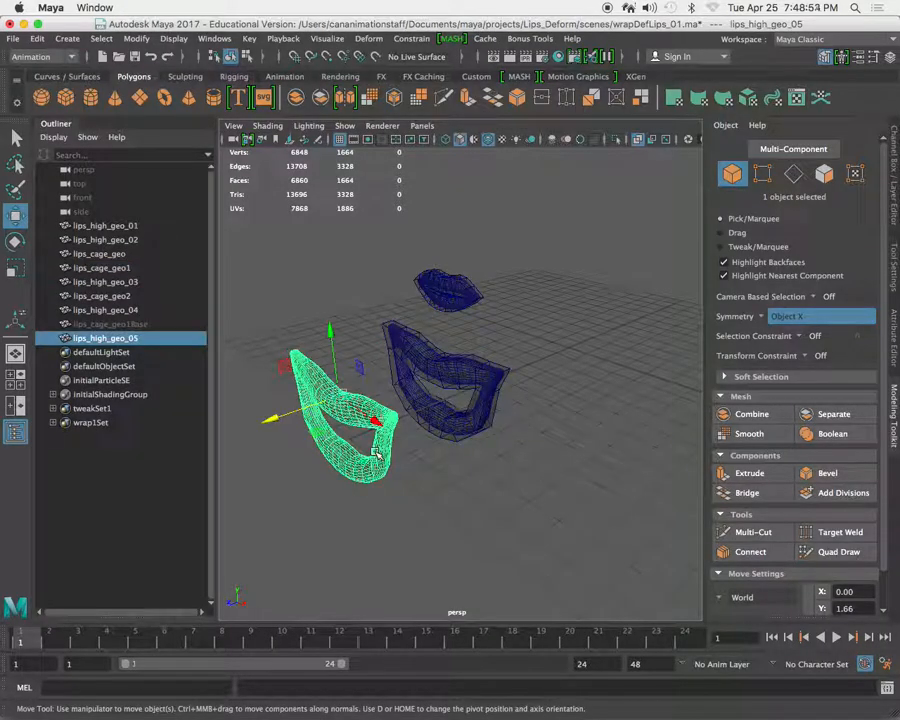
key("Delete")
Delete the history of all objects and remove lips_cage_geo1 from around the open-mouth lips.
left_click(437, 333)
right_click_drag(437, 333, 464, 356, "alt")
left_click_drag(464, 356, 468, 386, "alt")
middle_click_drag(468, 386, 462, 377, "alt")
left_click_drag(462, 377, 463, 378, "alt")
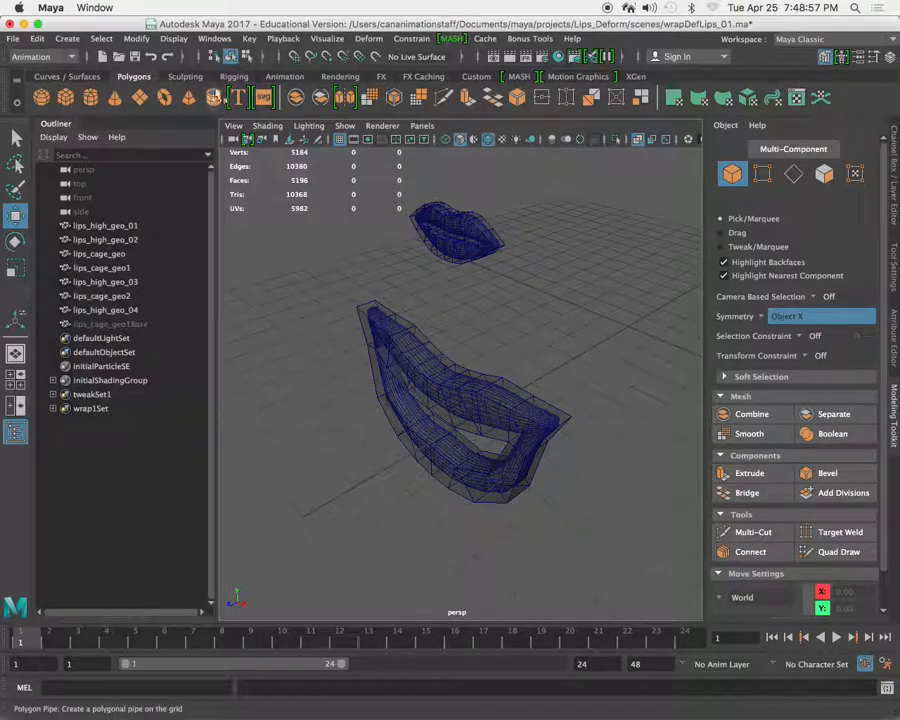
left_click(36, 38)
mouse_move(133, 226)
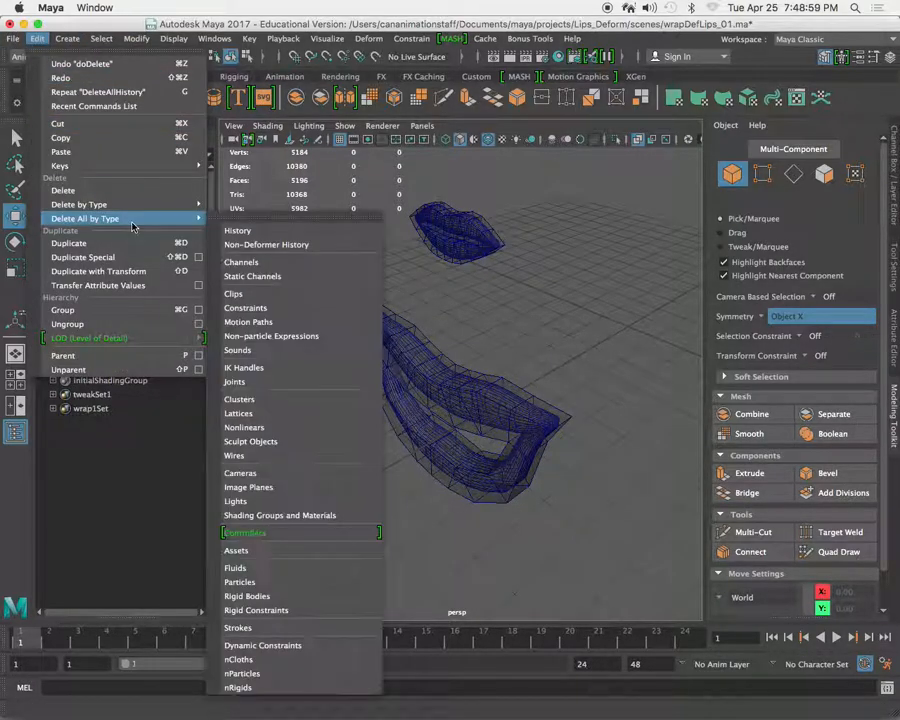
left_click(275, 230)
left_click(503, 381)
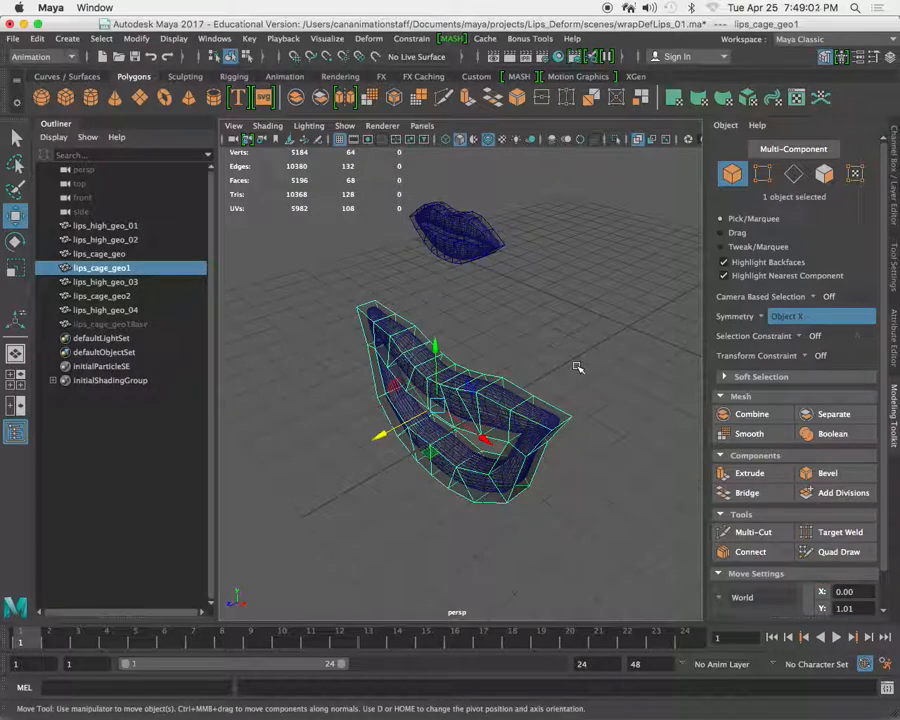
key("Delete")
Set Translate X, Y and Z of lips_cage_geo2 and lips_high_geo_04 to 0.
left_click_drag(565, 346, 366, 383, "alt")
middle_click_drag(366, 383, 472, 396, "alt")
left_click_drag(387, 364, 442, 418)
right_click_drag(446, 427, 500, 452, "alt")
left_click_drag(408, 405, 616, 564)
middle_click_drag(600, 486, 446, 414, "alt")
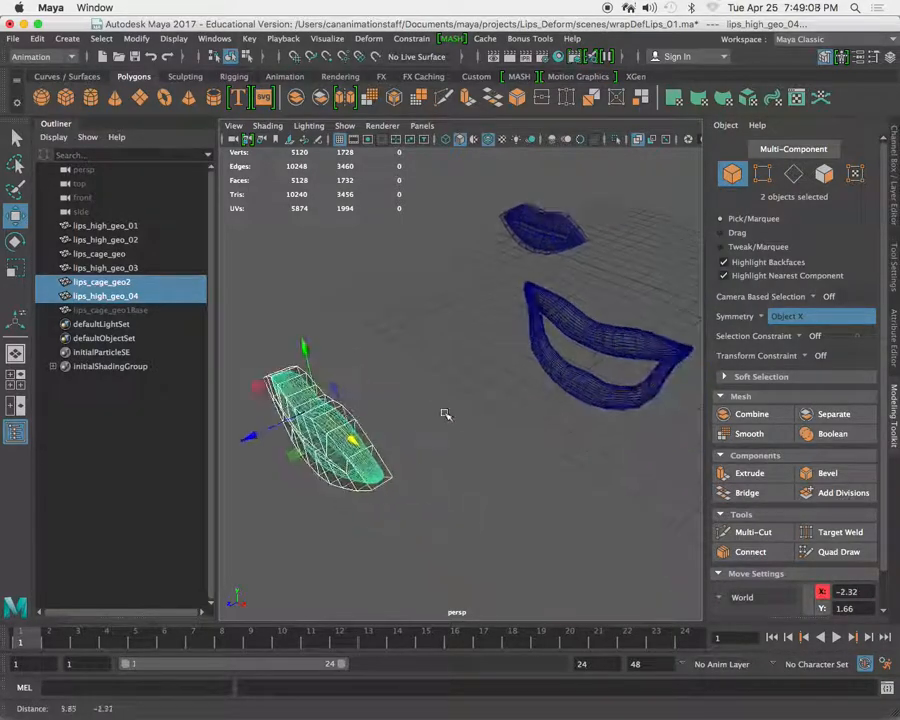
left_click(895, 192)
left_click_drag(868, 174, 868, 151)
type("0")
key("Return")
Move lips_high_geo_04 forward to about Translate Z 13.631 and fit lips_cage_geo2 around it at about Translate Z 12.02.
left_click_drag(598, 306, 420, 370, "alt")
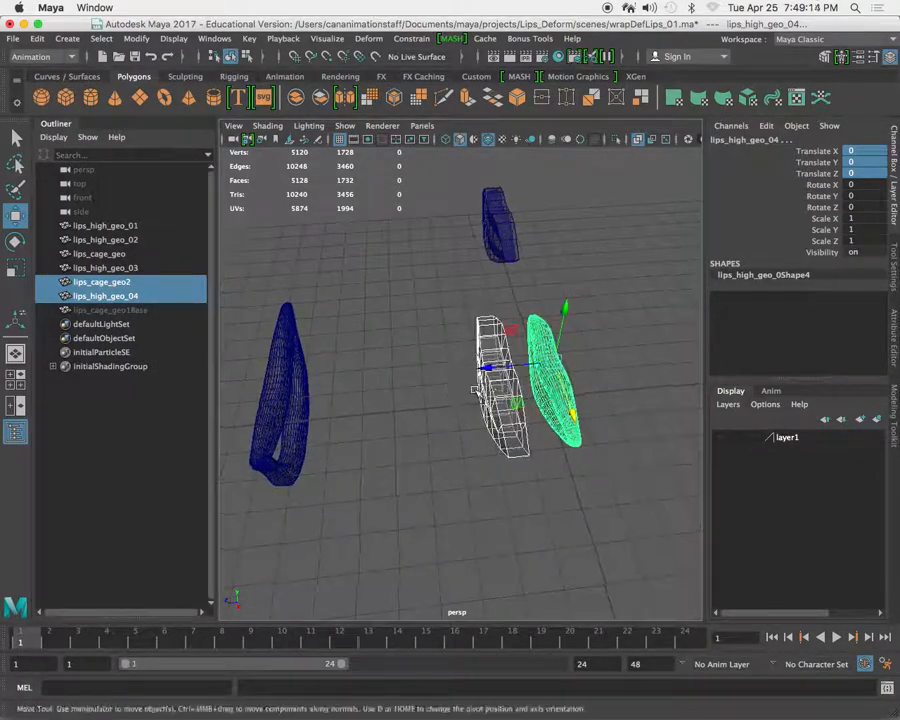
left_click_drag(495, 366, 318, 379)
middle_click_drag(318, 380, 599, 388, "alt")
left_click_drag(644, 390, 345, 404)
left_click(343, 446)
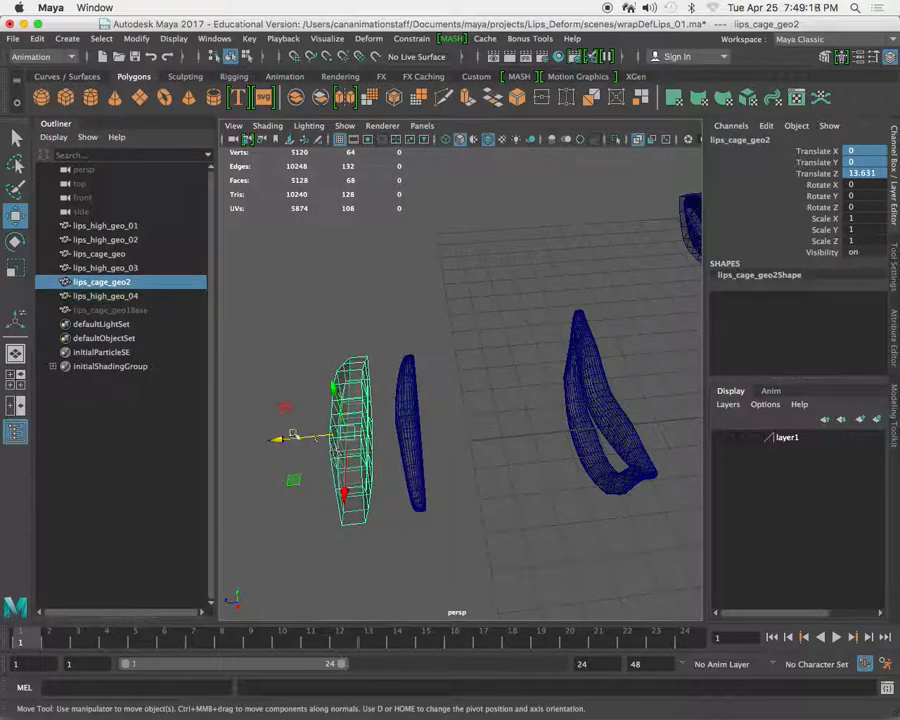
left_click_drag(281, 442, 456, 422)
Duplicate lips_cage_geo2 and lips_high_geo_04 together and move the copies along X to about -11.665.
left_click(420, 482, "shift")
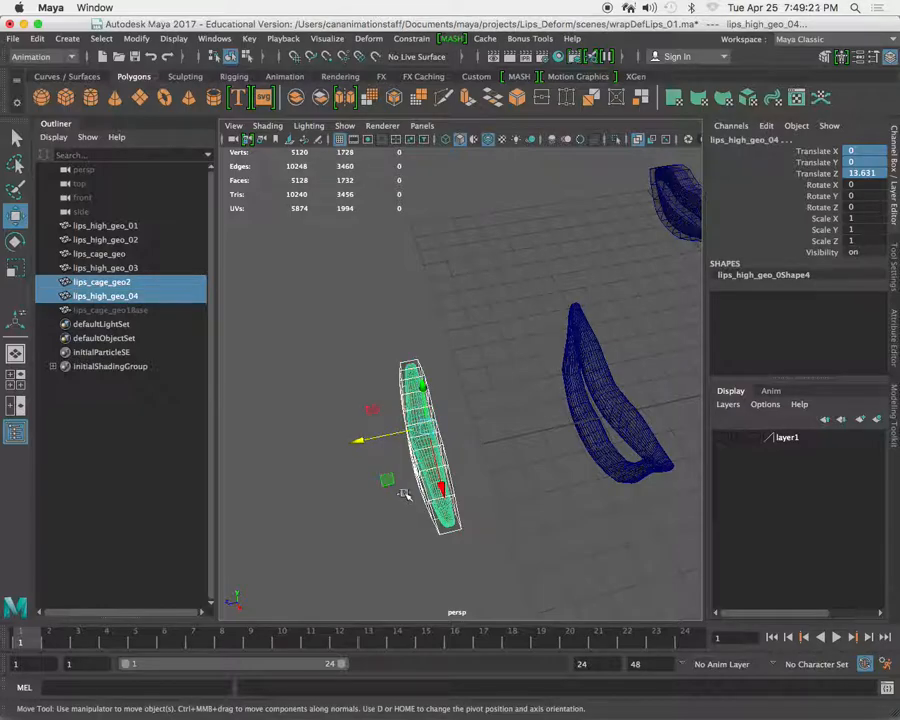
key("ctrl+d")
left_click_drag(436, 486, 364, 216)
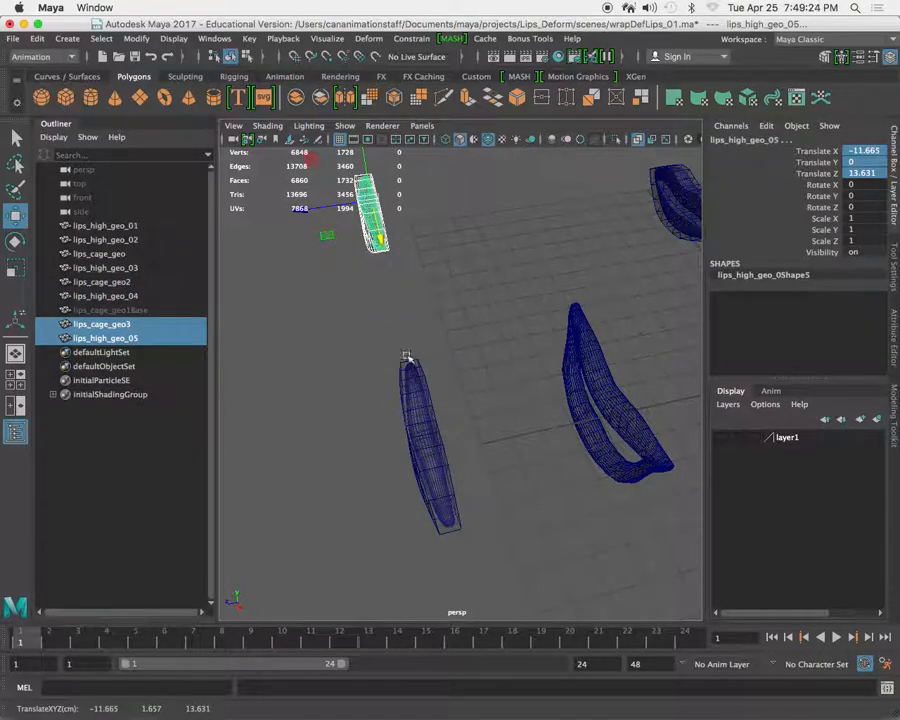
Move lips_cage_geo2 and lips_high_geo_04 together along negative X, away from the center.
left_click_drag(408, 358, 474, 397, "alt")
right_click_drag(474, 397, 508, 434, "alt")
left_click(512, 420)
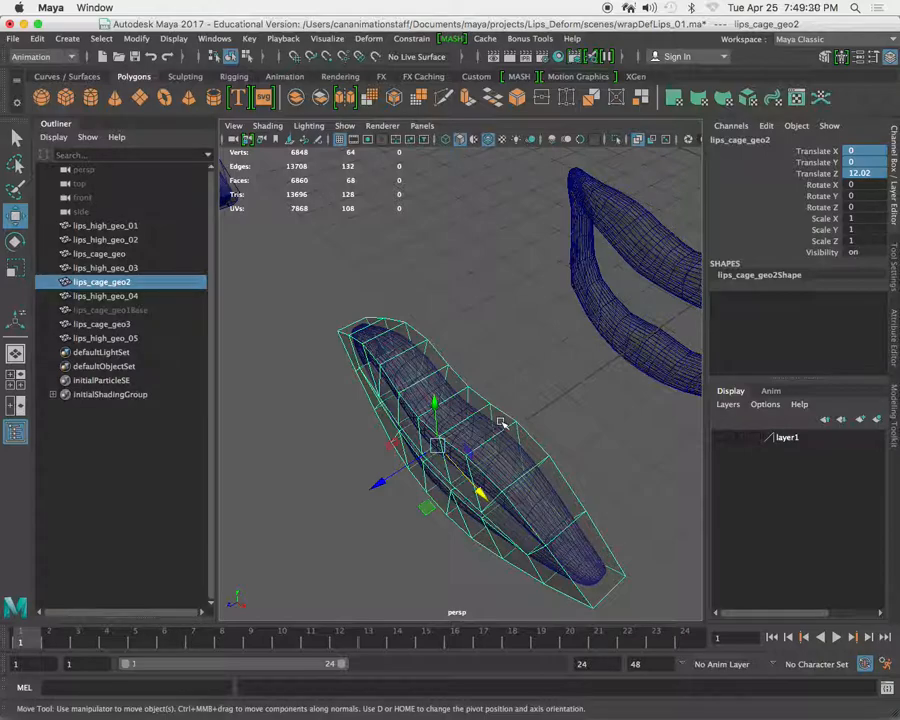
right_click_drag(557, 400, 472, 342, "alt")
left_click_drag(460, 392, 470, 354, "alt")
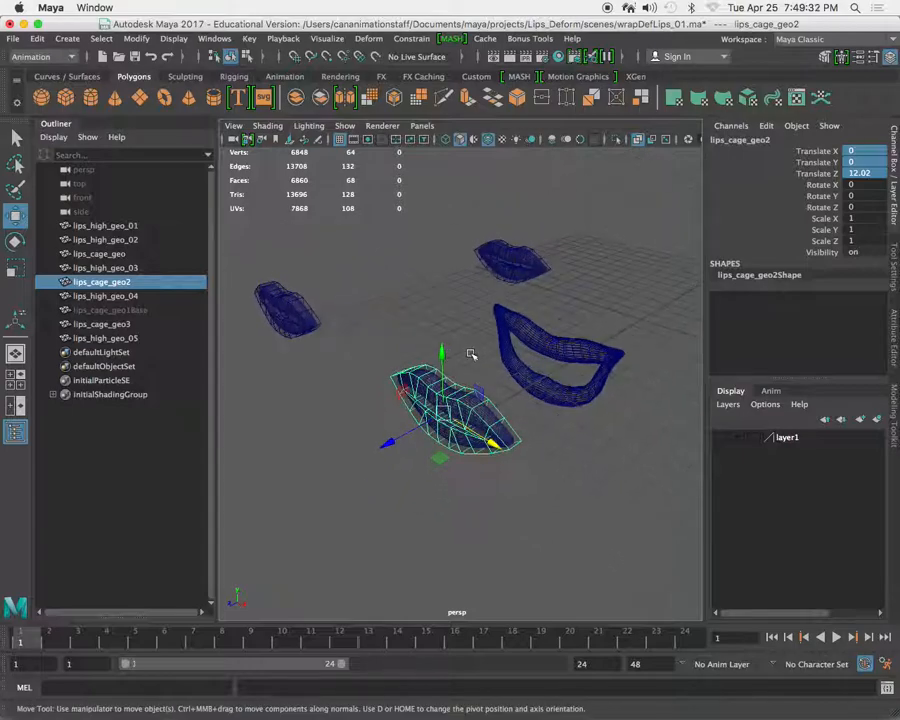
left_click(565, 358)
left_click_drag(592, 422, 536, 466, "alt")
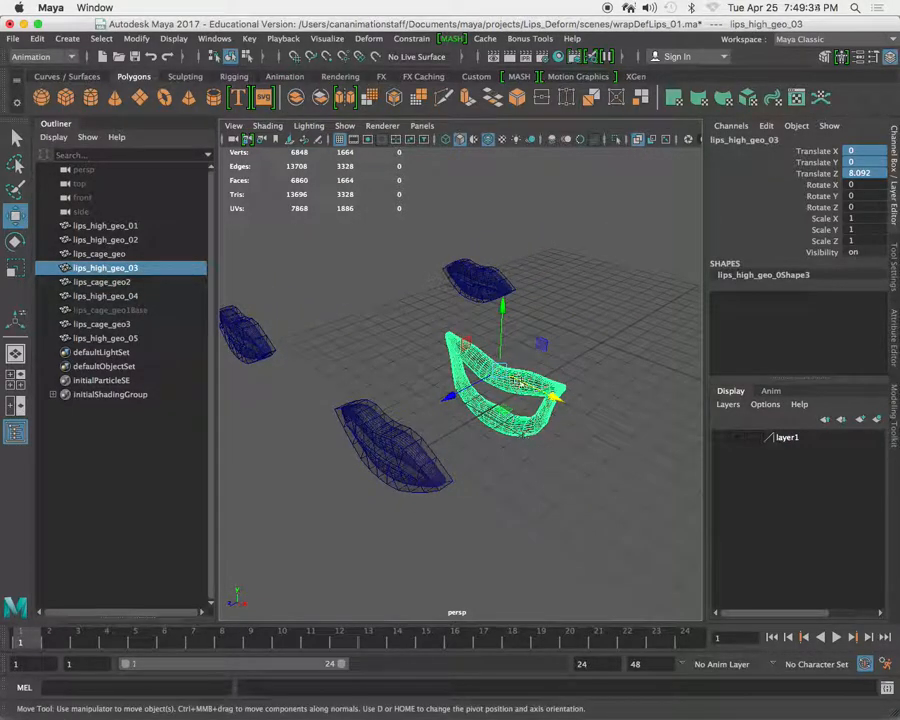
middle_click_drag(446, 448, 473, 472, "alt")
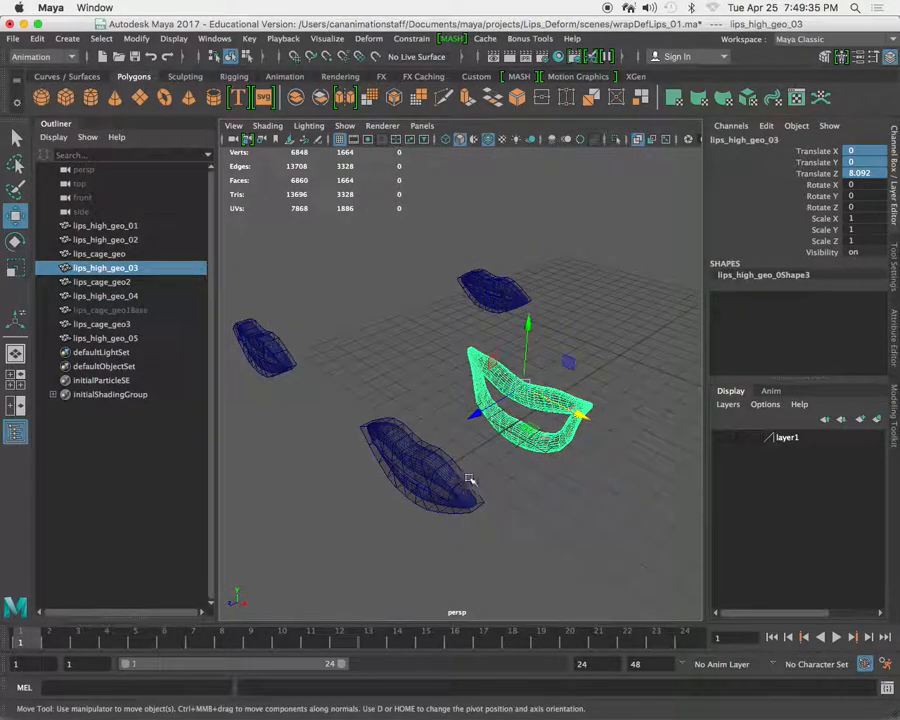
left_click_drag(471, 477, 412, 442)
right_click_drag(524, 496, 462, 468, "alt")
left_click_drag(463, 469, 488, 477, "alt")
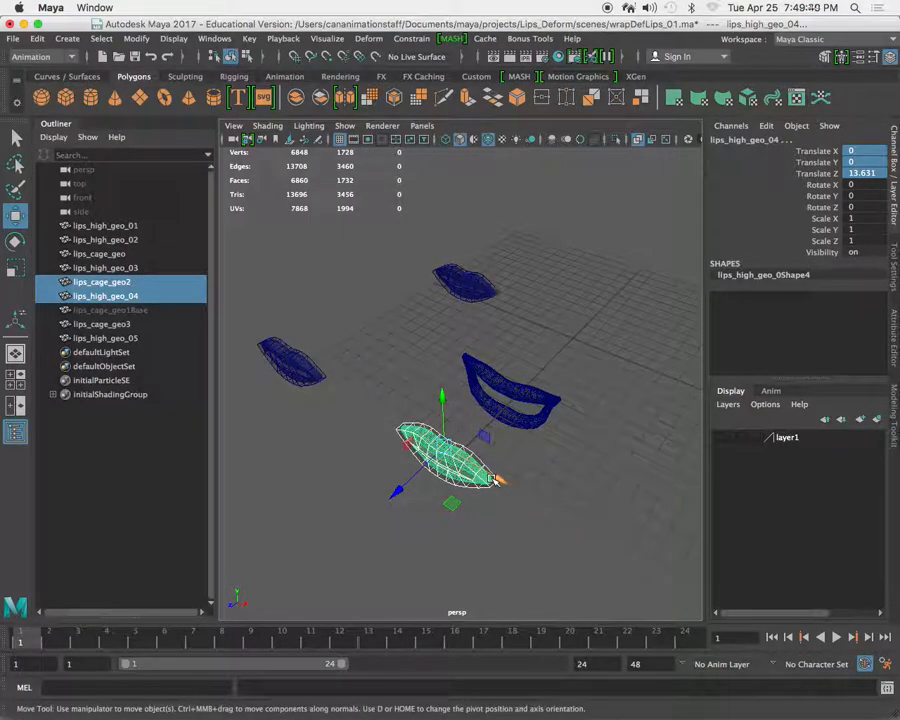
left_click_drag(406, 409, 211, 316, "alt")
Move lips_cage_geo along X to about -16.086, off the high-resolution lips.
right_click_drag(534, 390, 539, 390, "alt")
left_click_drag(538, 390, 352, 266, "alt")
left_click(502, 301)
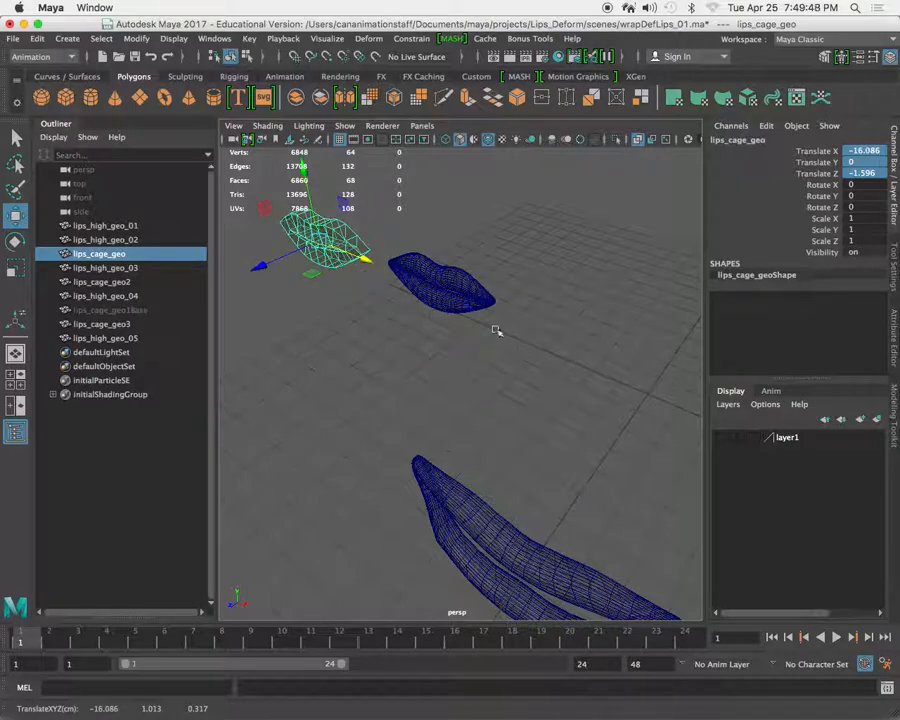
Set the Translate X of lips_high_geo_01 to 0.
left_click(441, 265)
double_click(861, 150)
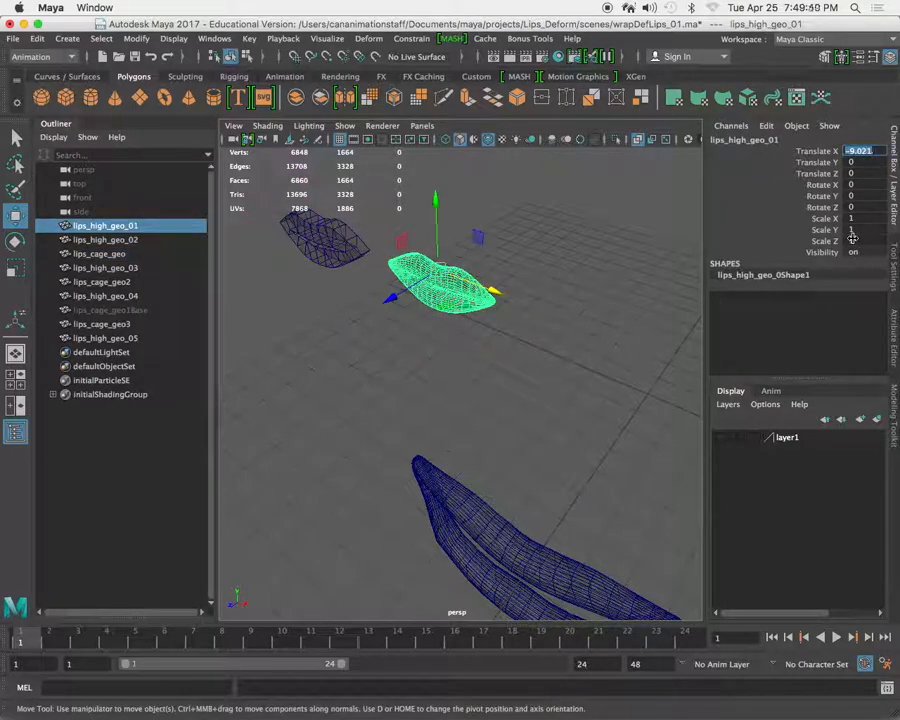
type("0")
key("Return")
Move the open-mouth lips_high_geo_03 back along Z to about Translate Z 4.797.
left_click_drag(542, 368, 472, 455, "alt")
left_click(472, 455)
left_click_drag(416, 488, 492, 410)
key("f")
right_click_drag(572, 299, 541, 296, "alt")
middle_click_drag(541, 296, 476, 366, "alt")
left_click_drag(476, 366, 466, 394, "alt")
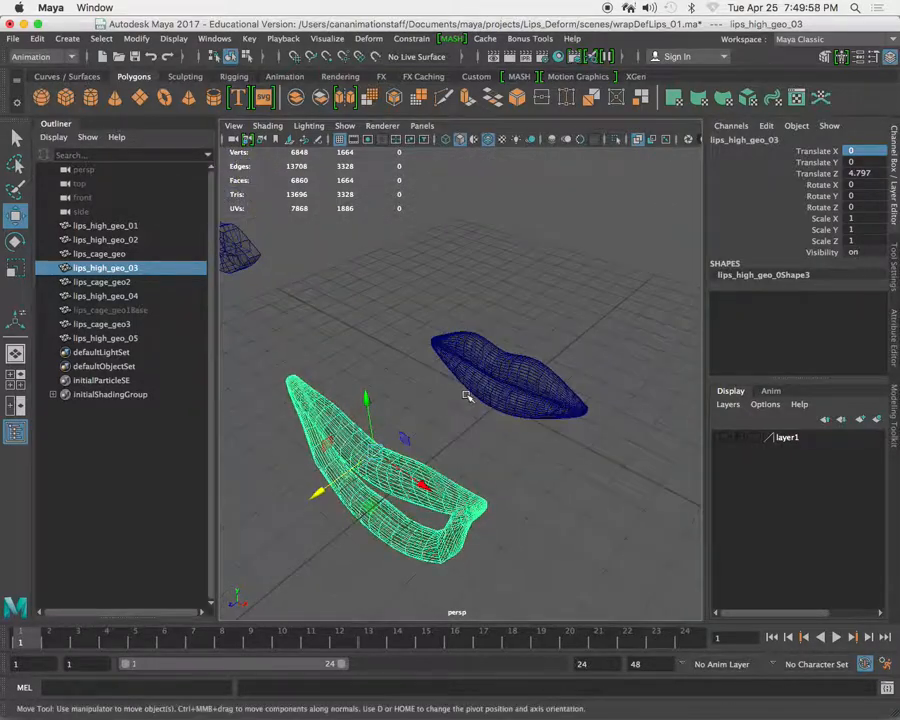
Add the closed base lips lips_high_geo_01 to the selection after the open-mouth lips_high_geo_03.
right_click_drag(466, 394, 513, 365, "alt")
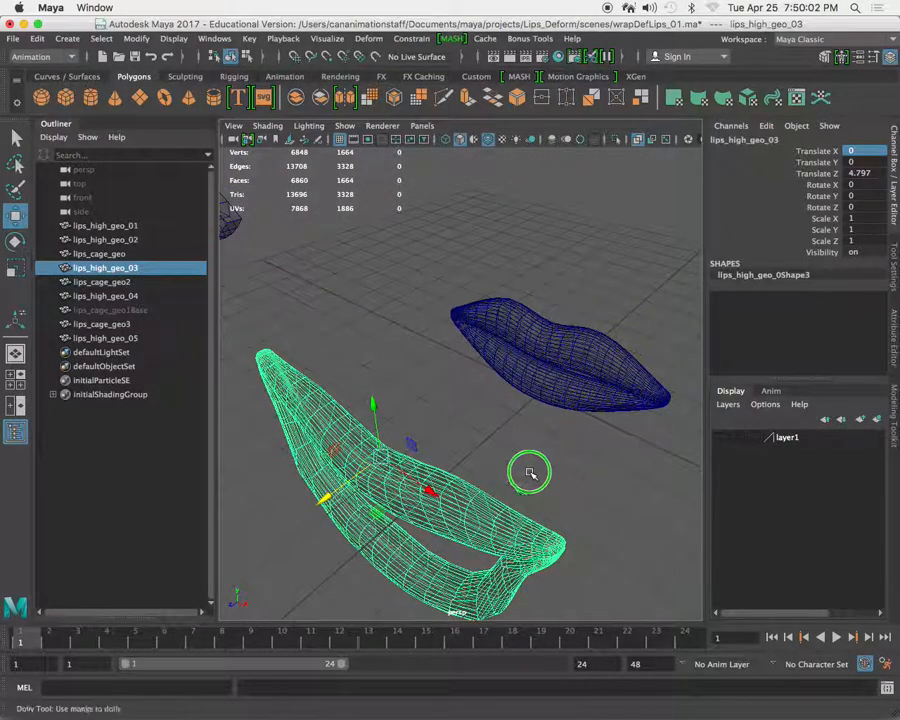
left_click_drag(534, 476, 447, 507, "alt")
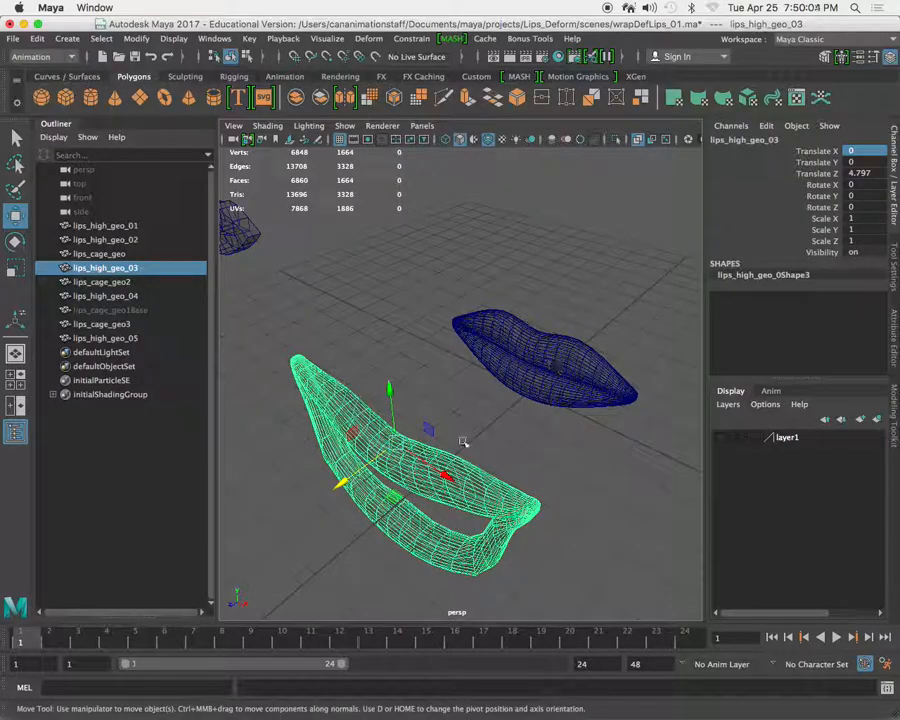
left_click(528, 405, "shift")
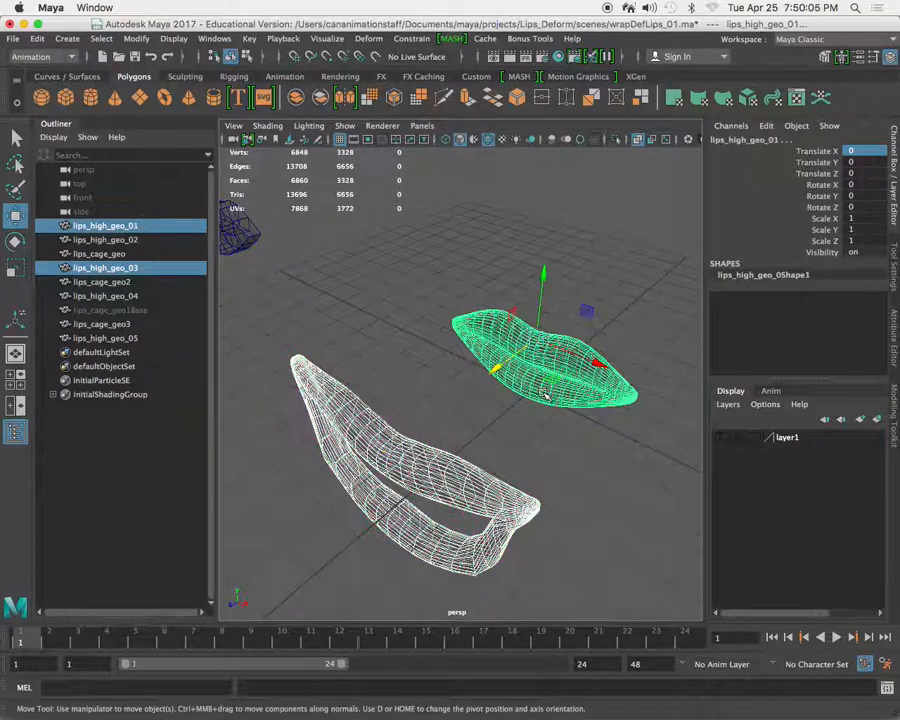
Try to add lips_high_geo_03 as a target to an existing blend shape on lips_high_geo_01.
left_click(372, 38)
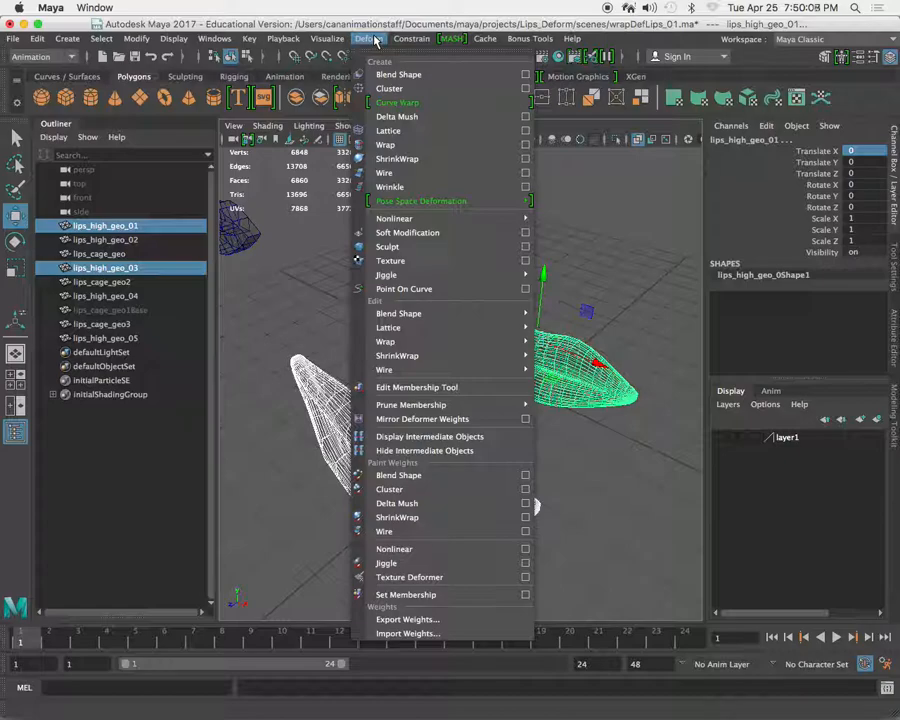
mouse_move(482, 312)
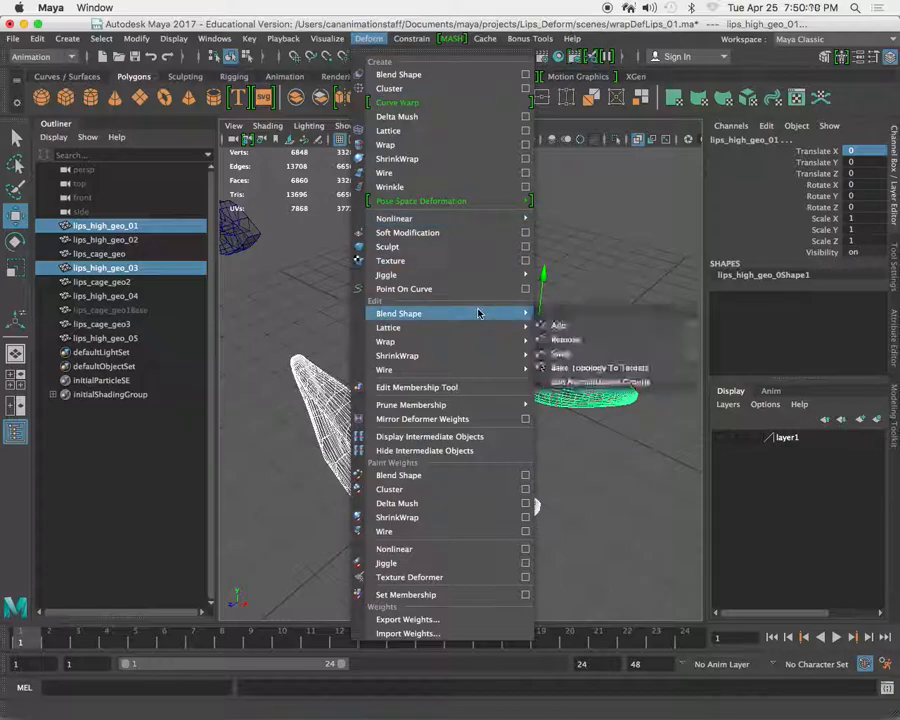
left_click(617, 328)
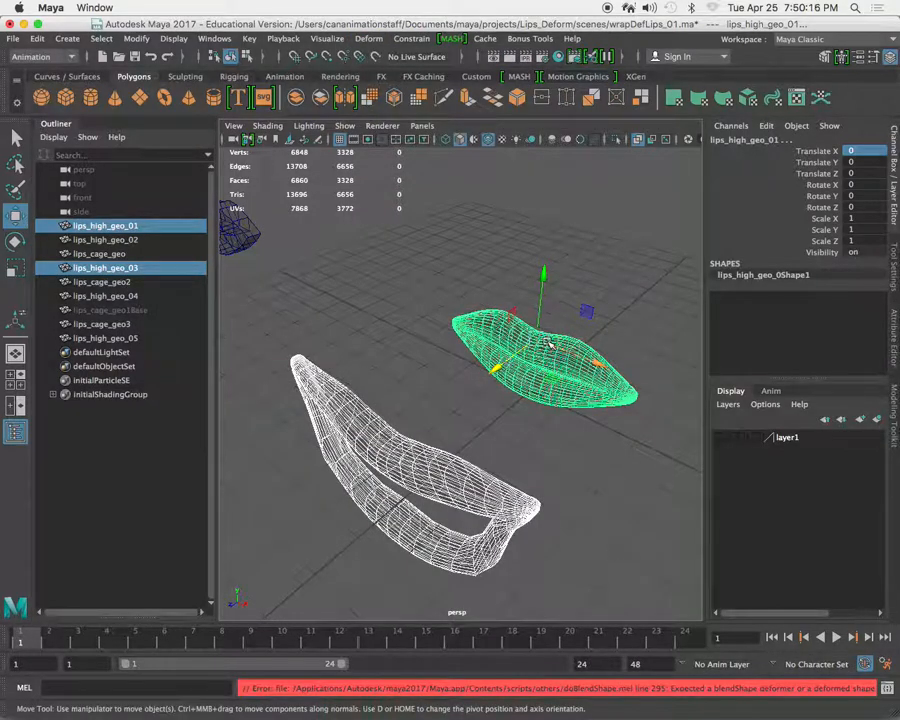
Open the Shape Editor with lips_high_geo_03 and lips_high_geo_01 still selected.
left_click(211, 39)
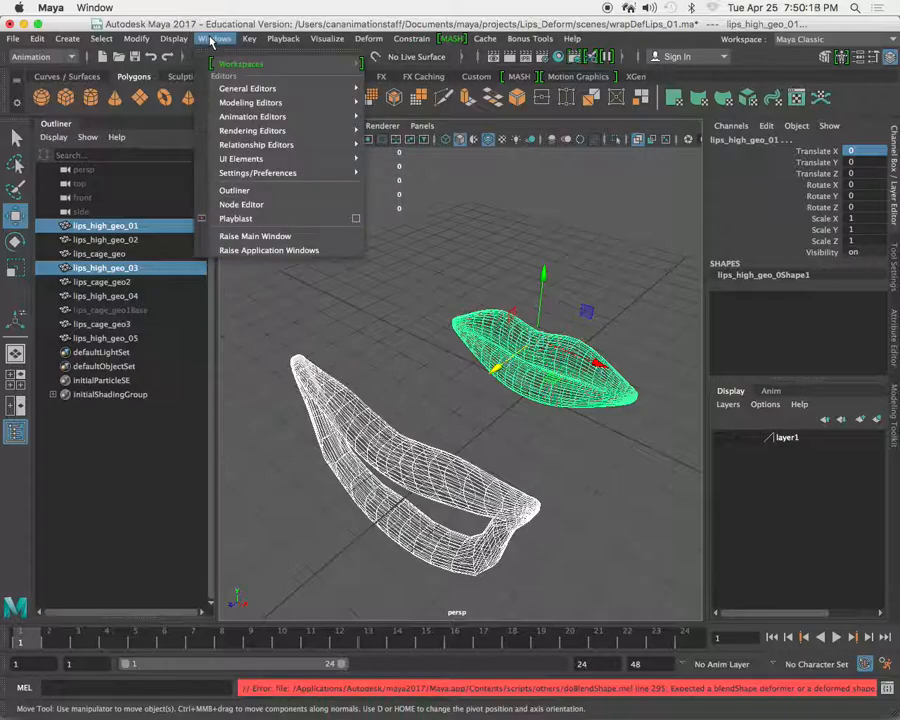
mouse_move(320, 116)
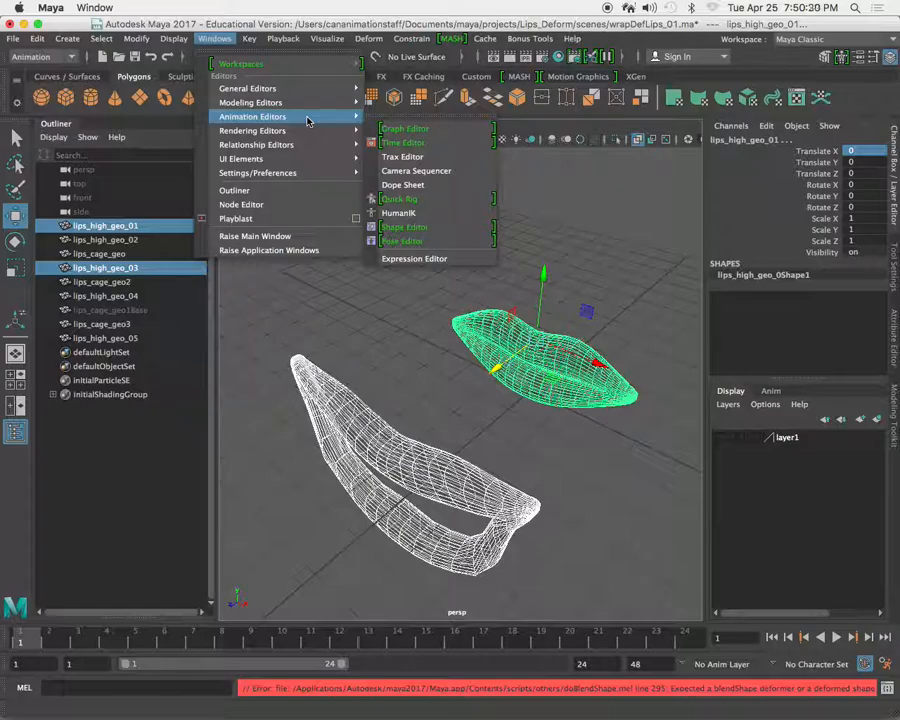
left_click(410, 227)
left_click(185, 148)
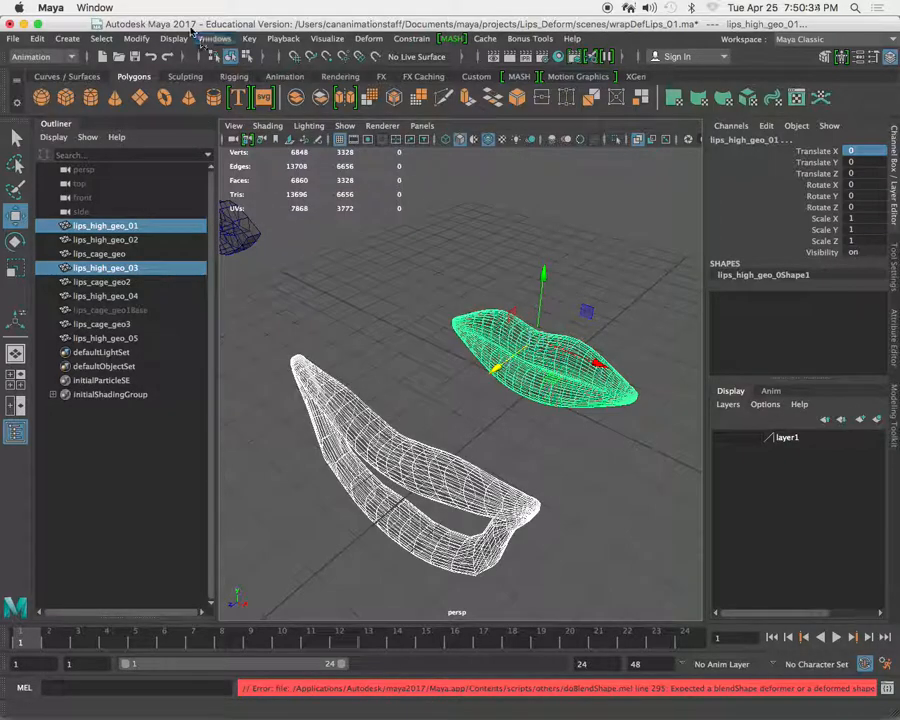
left_click(174, 38)
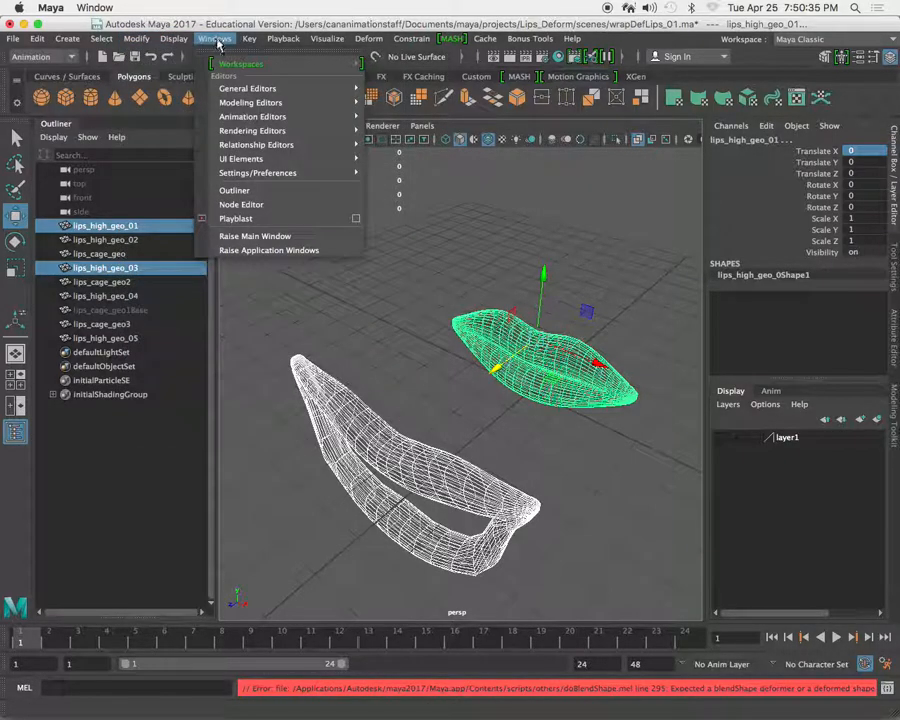
mouse_move(298, 103)
mouse_move(331, 120)
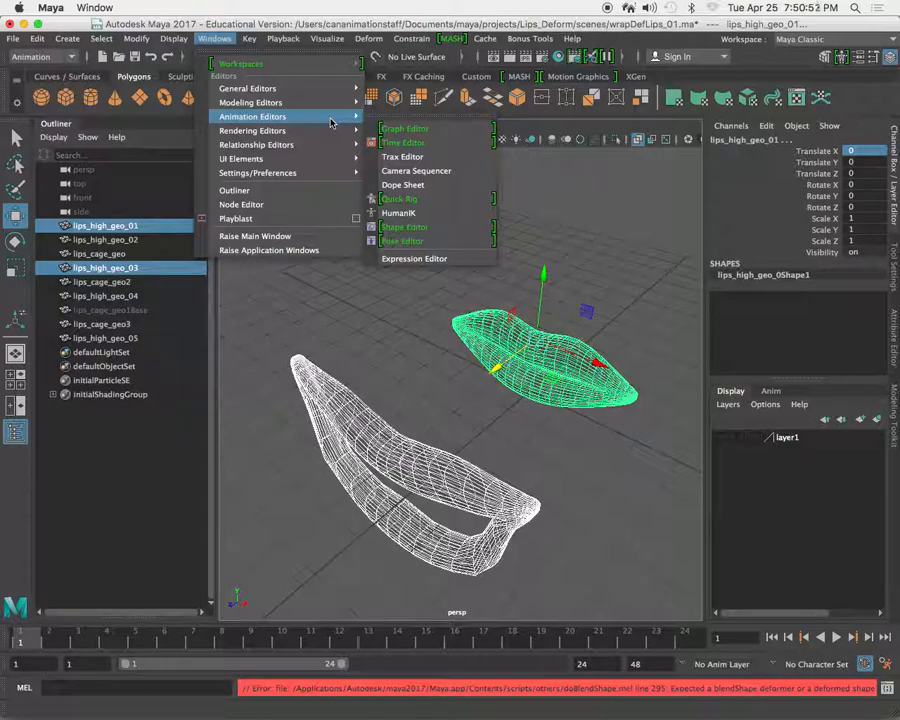
Open the Shape Editor, enlarge it, and move it away from the two lips meshes.
left_click(438, 227)
left_click_drag(366, 166, 273, 156)
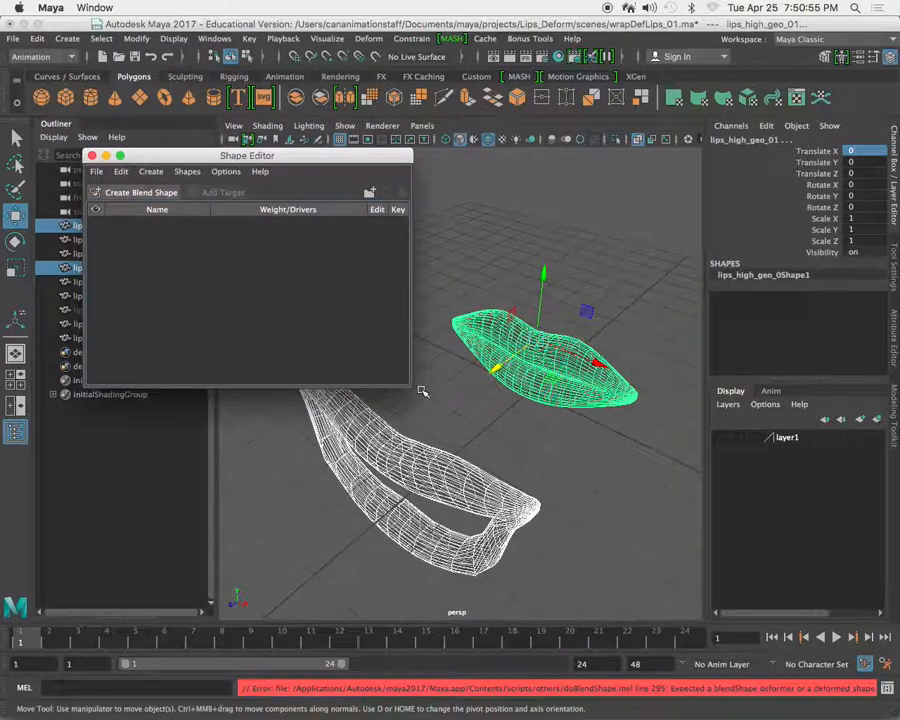
left_click_drag(409, 386, 477, 466)
left_click_drag(399, 159, 300, 156)
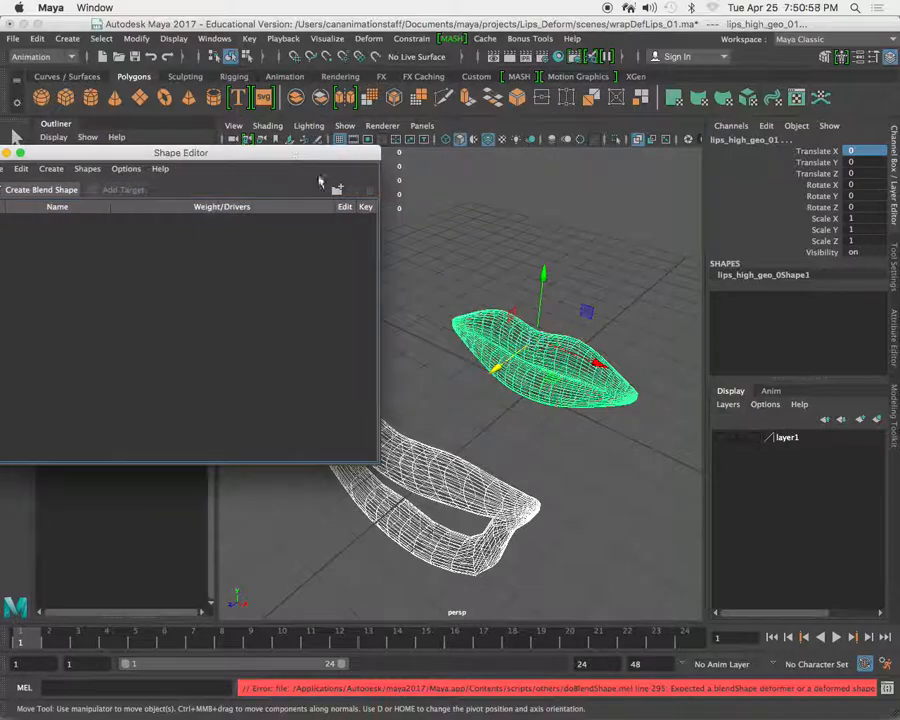
Reselect the open-mouth lips_high_geo_03 with the closed base lips_high_geo_01 as the last object.
left_click(409, 365)
left_click(452, 524)
left_click(538, 346)
left_click(462, 436)
left_click(529, 356)
left_click(474, 504, "shift")
left_click(428, 368)
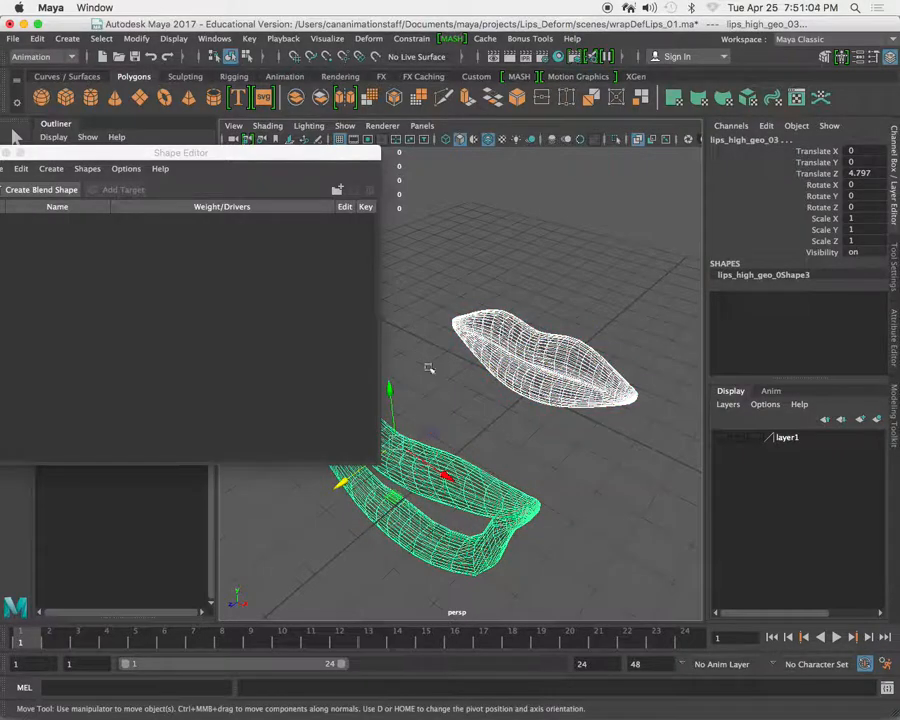
left_click(445, 488)
left_click(560, 345, "shift")
Delete the construction history of every object in the scene.
left_click_drag(281, 165, 273, 224)
left_click(36, 38)
mouse_move(211, 223)
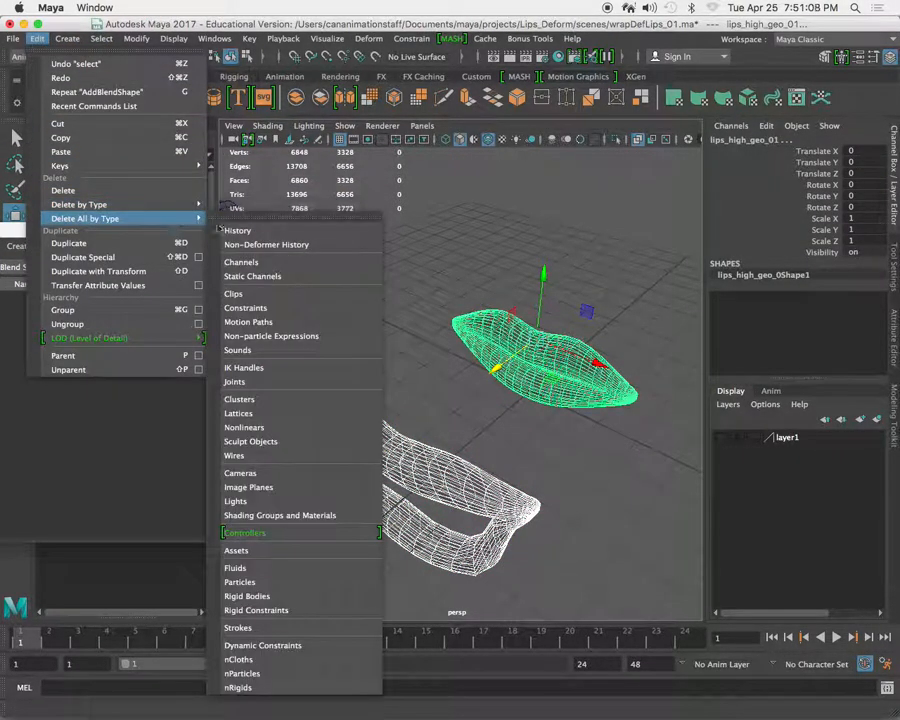
left_click(240, 231)
Create a blend shape on the base lips_high_geo_01 with lips_high_geo_03 as its target, keeping the current options.
left_click(396, 354)
left_click(424, 462)
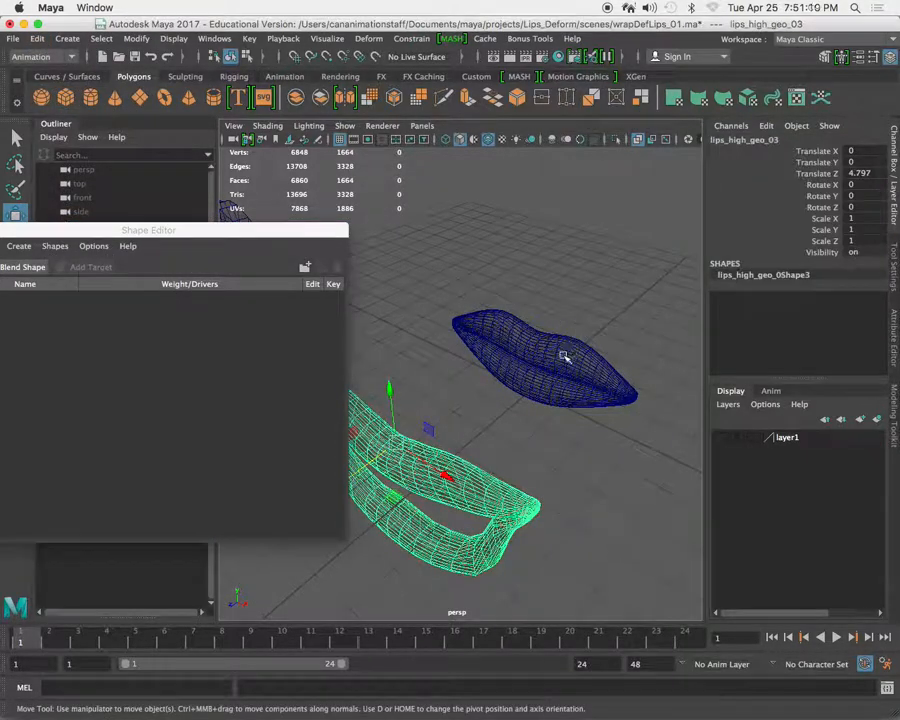
left_click(565, 355)
left_click(369, 38)
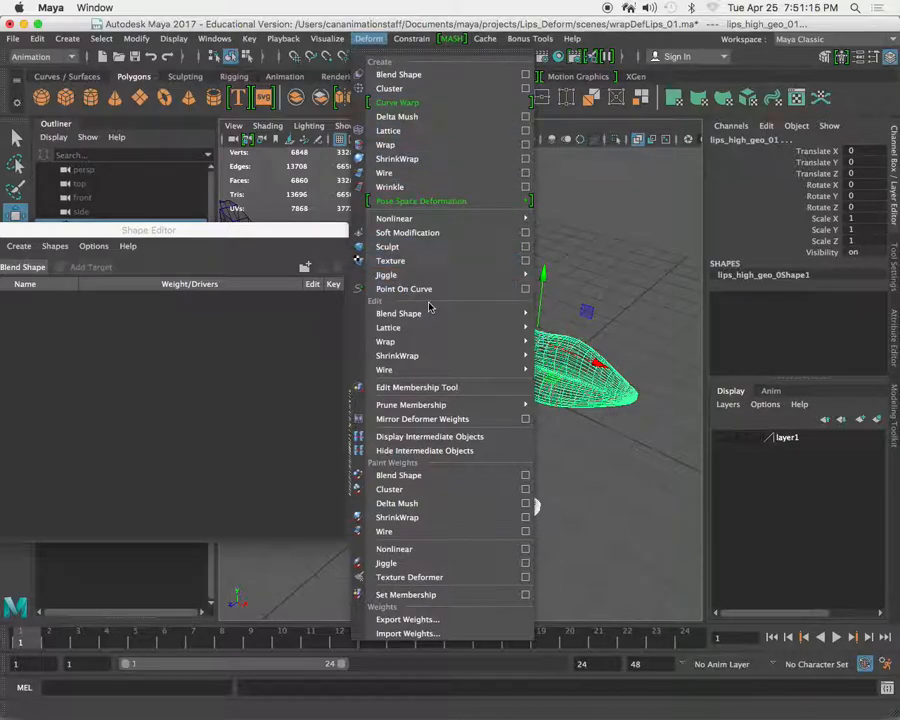
left_click(419, 73)
Test the lips_high_geo_03 target weight, and undo both the weight change and the blend shape creation.
left_click_drag(177, 231, 234, 197)
mouse_move(183, 287)
left_mouse_down()
mouse_move(245, 287)
mouse_move(170, 292)
left_mouse_up()
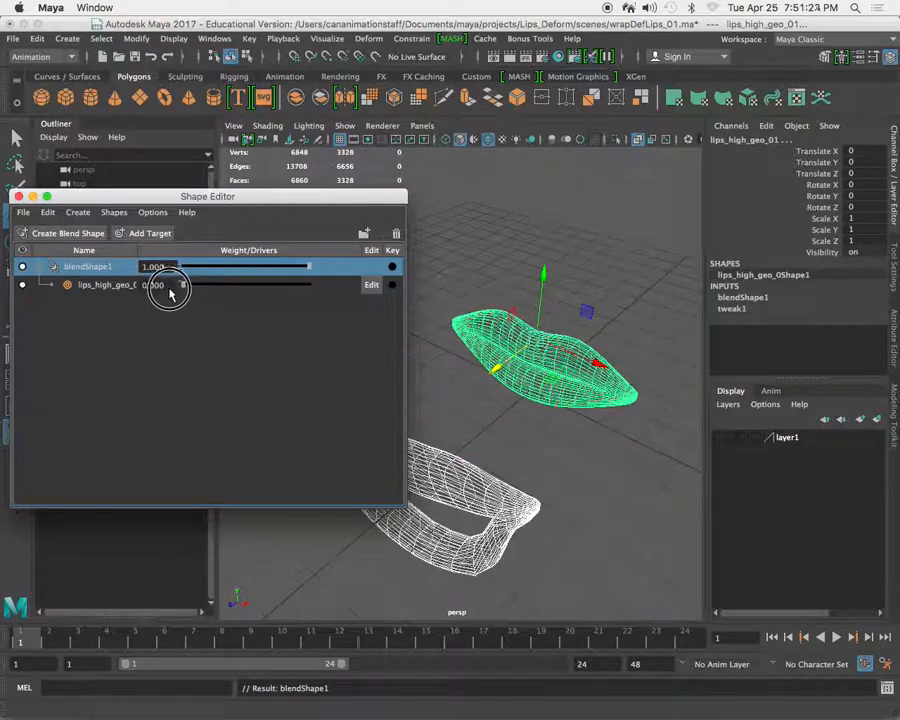
left_click_drag(304, 198, 224, 202)
mouse_move(436, 353)
left_mouse_down("alt")
mouse_move(502, 343)
mouse_move(432, 331)
mouse_move(452, 342)
left_mouse_up("alt")
key("z")
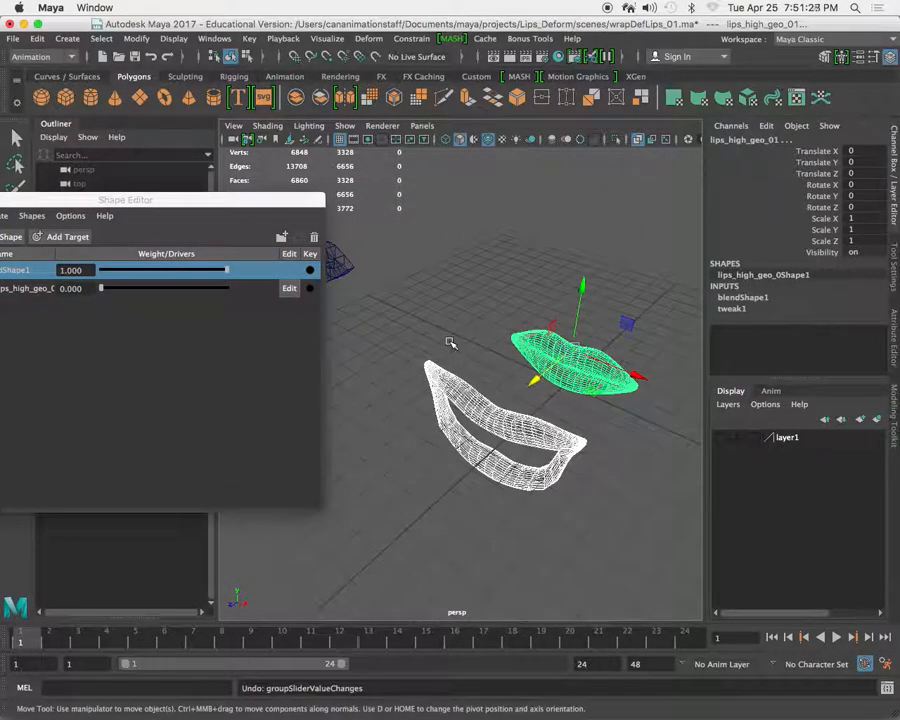
key("z")
Create a blend shape with Local origin on lips_high_geo_01 using lips_high_geo_03 as target, and test the target weight.
left_click(485, 380)
left_click(602, 367, "shift")
left_click(366, 38)
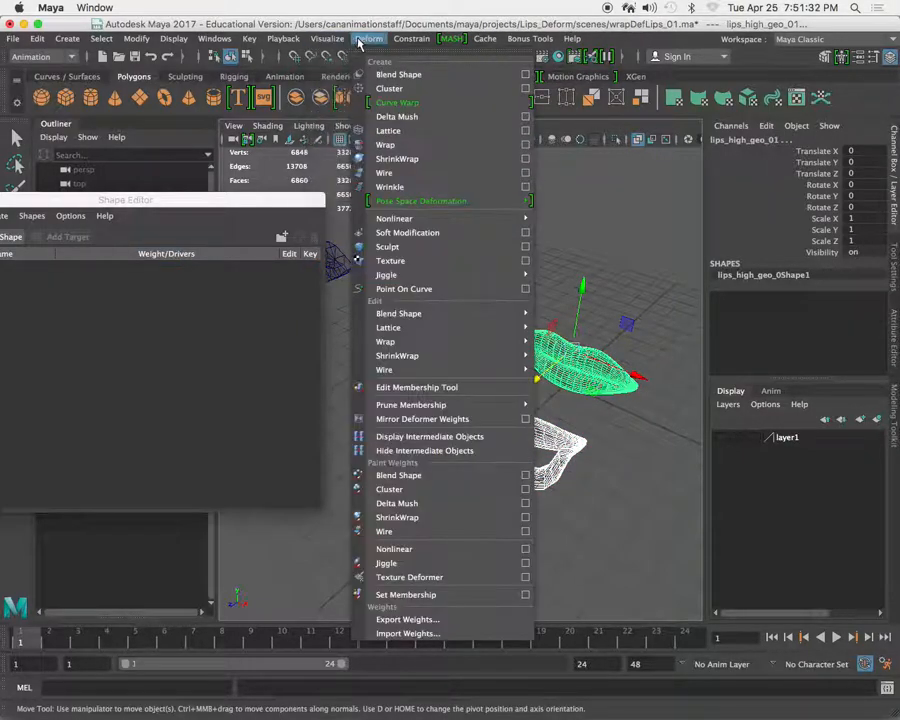
left_click(526, 75)
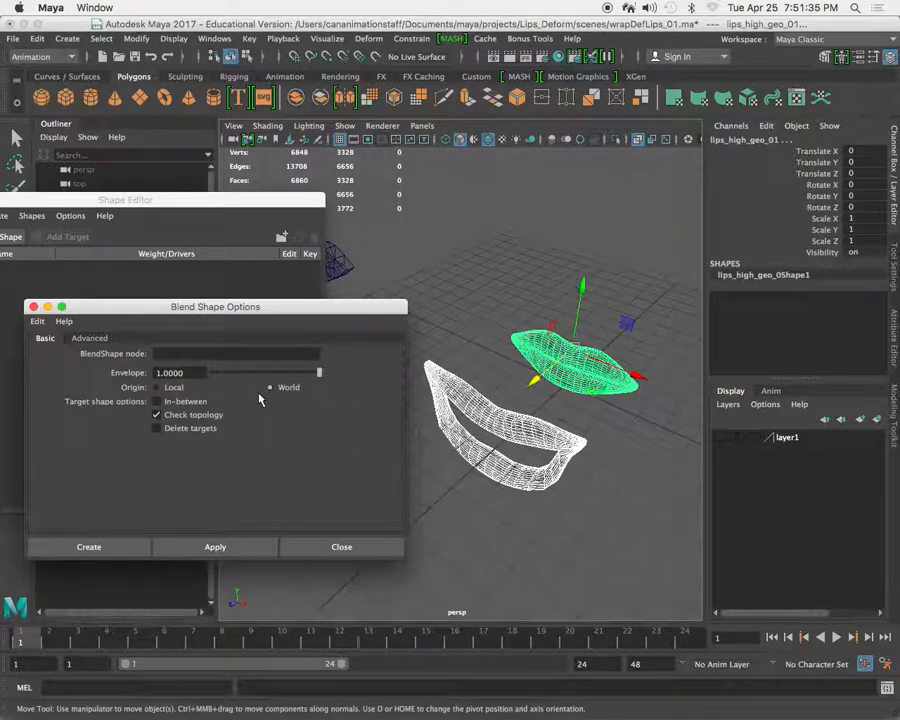
left_click(77, 339)
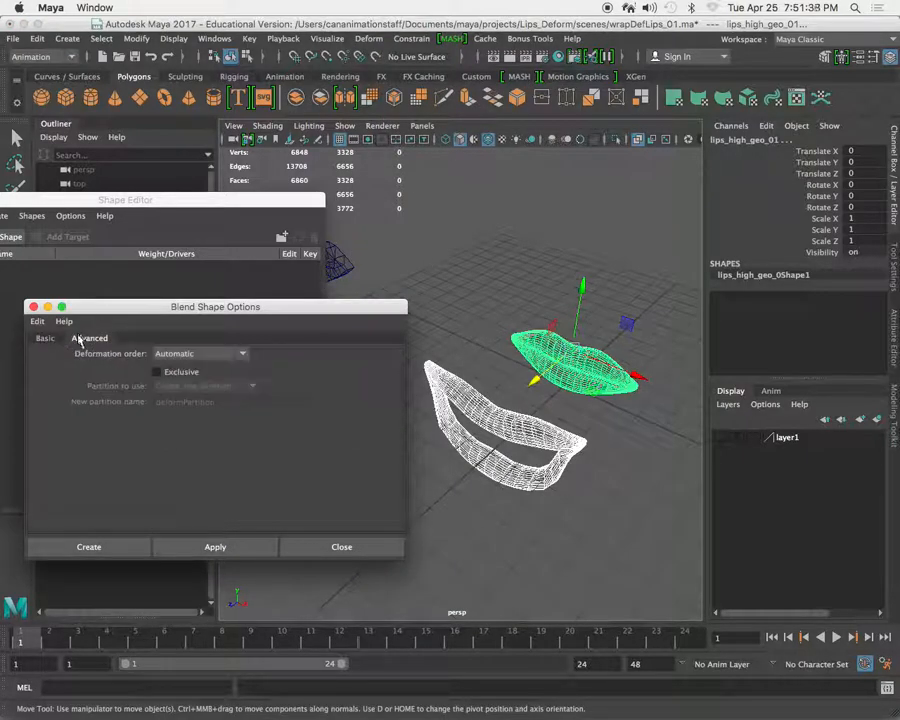
left_click(40, 338)
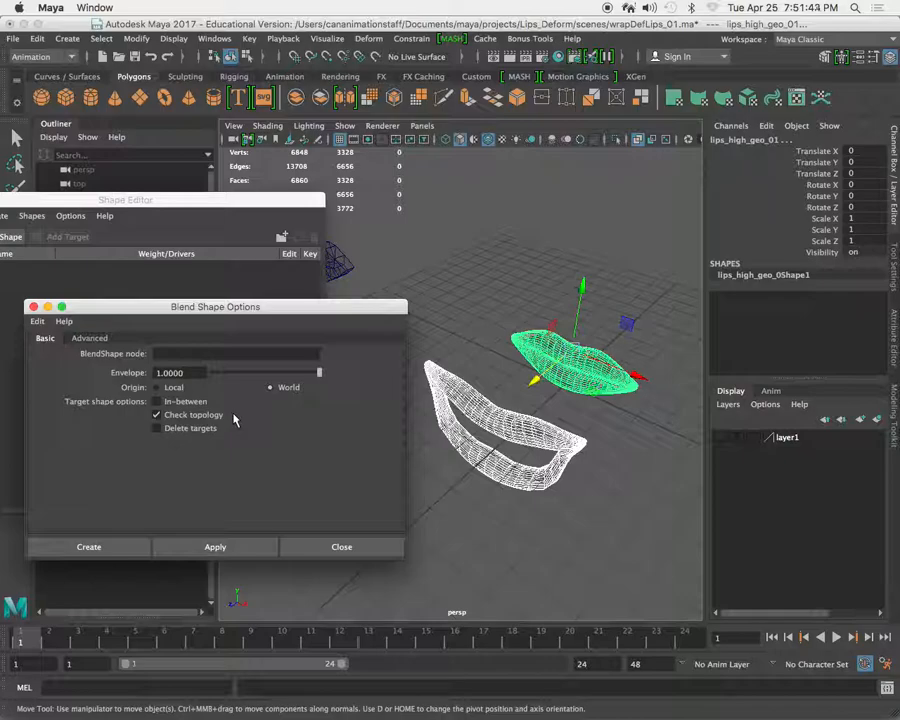
left_click(178, 387)
left_click(128, 552)
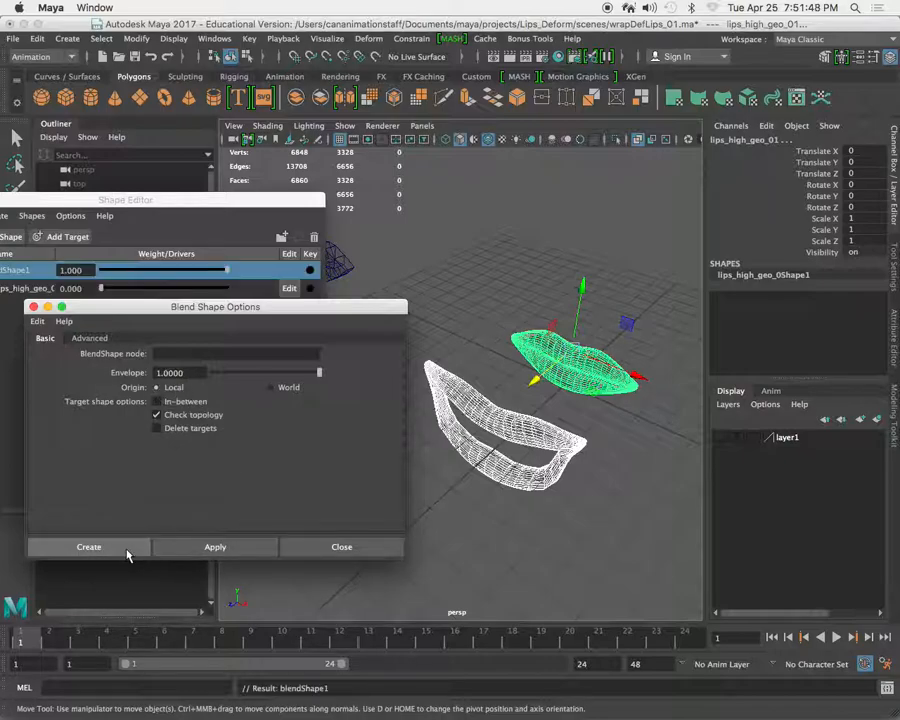
left_click_drag(105, 297, 46, 318)
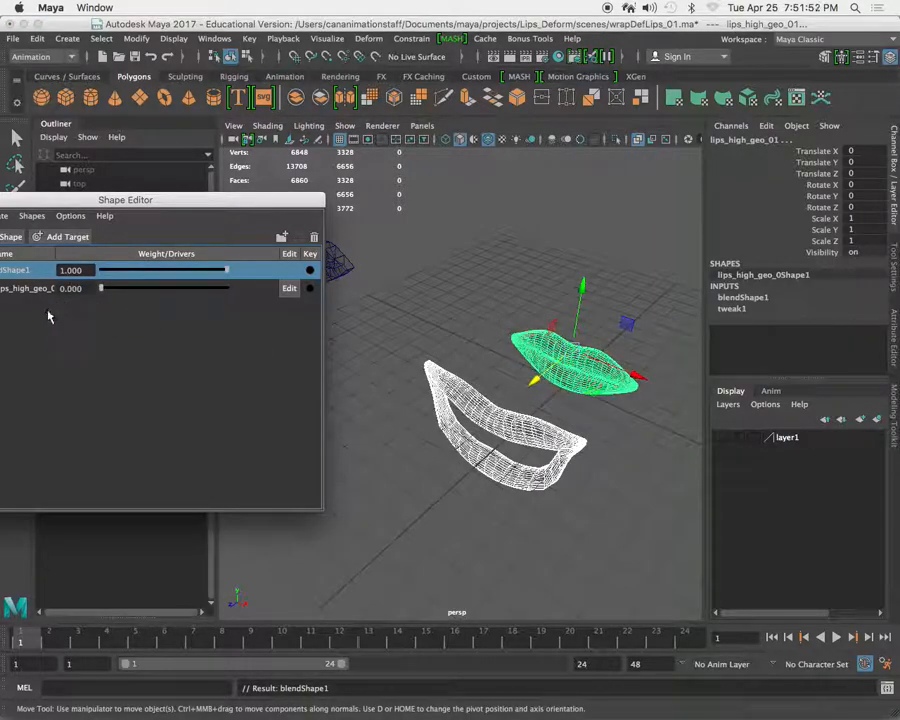
left_click_drag(143, 207, 227, 252)
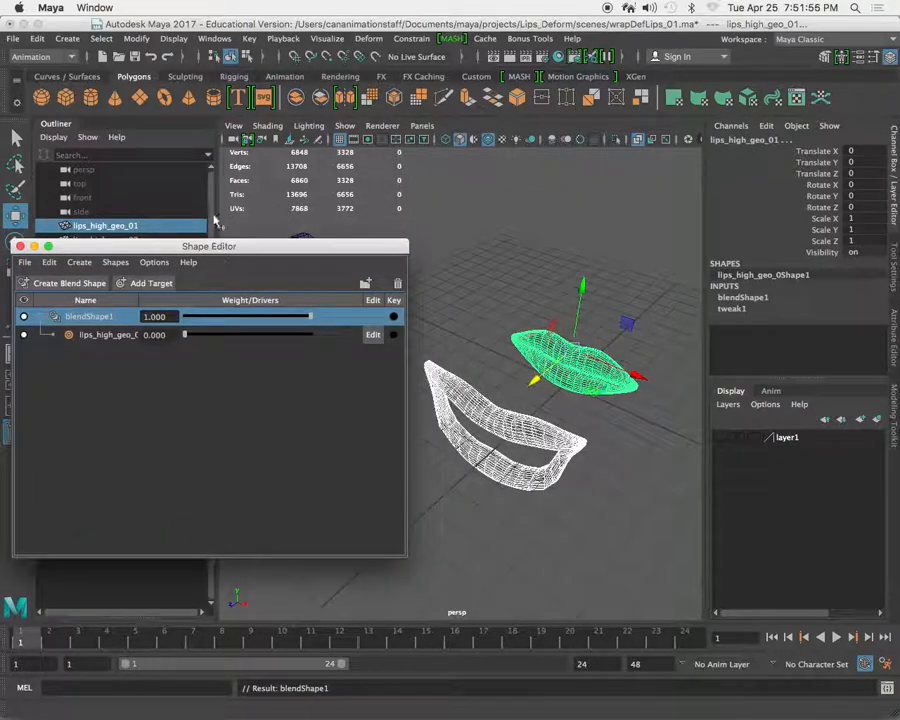
Review the Blend Shape creation options without creating anything, and try the target weight of lips_high_geo_03.
left_click(212, 39)
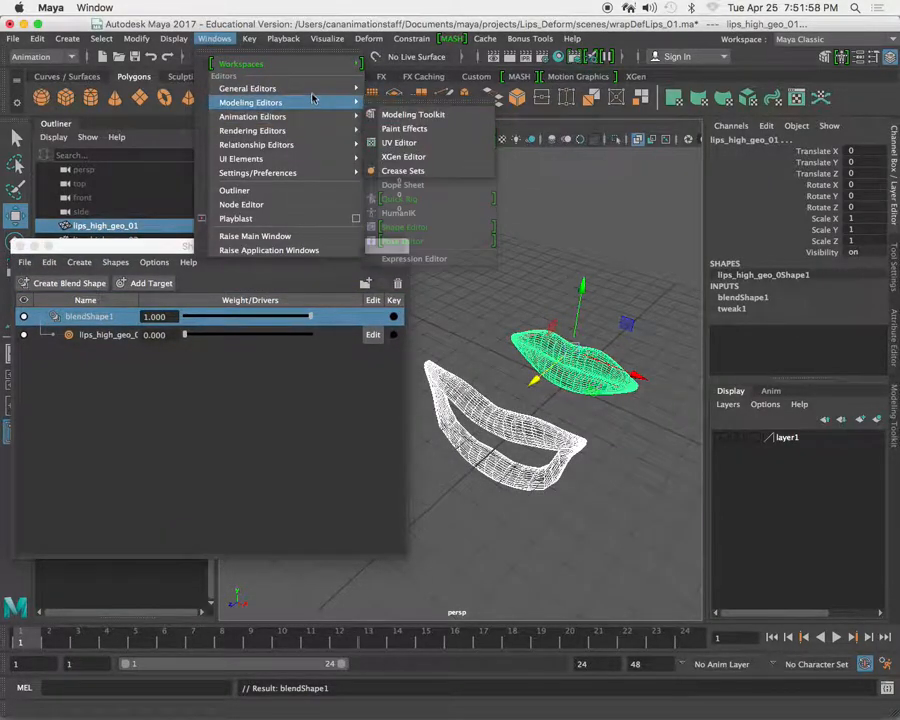
mouse_move(316, 85)
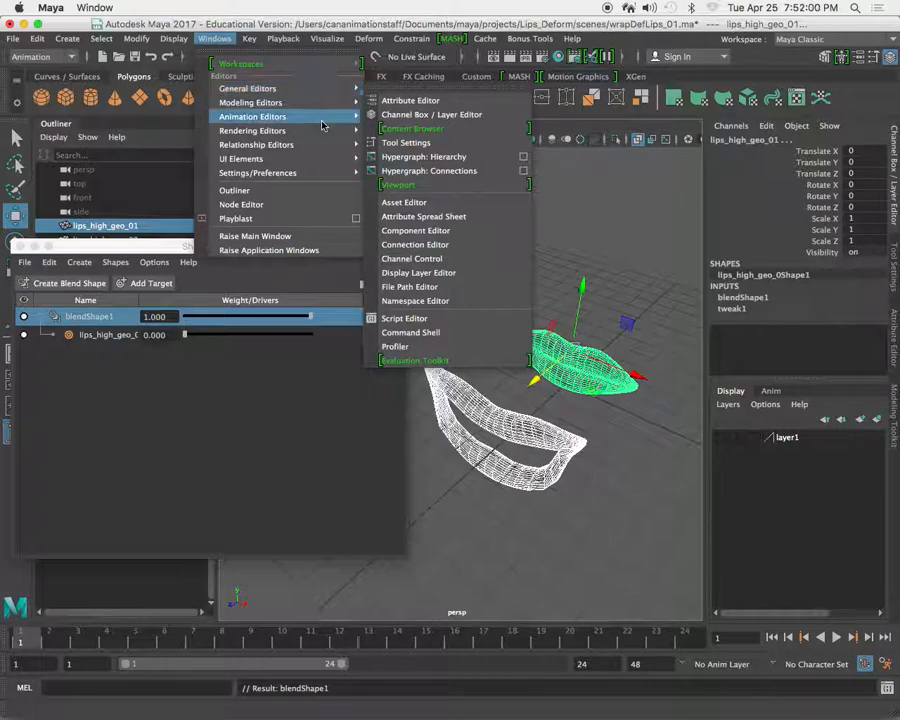
mouse_move(316, 116)
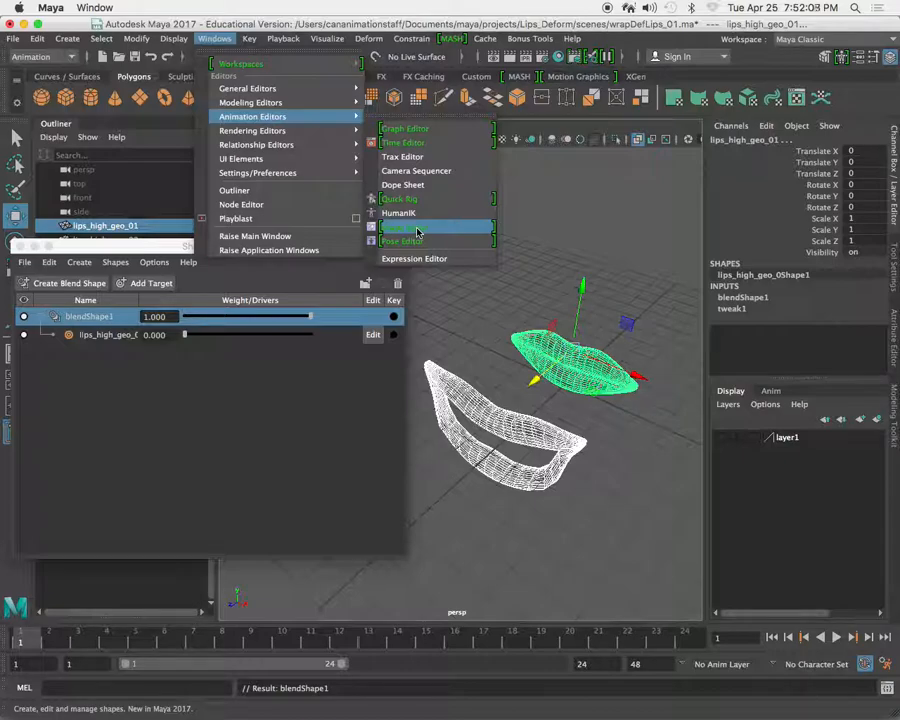
left_click(216, 38)
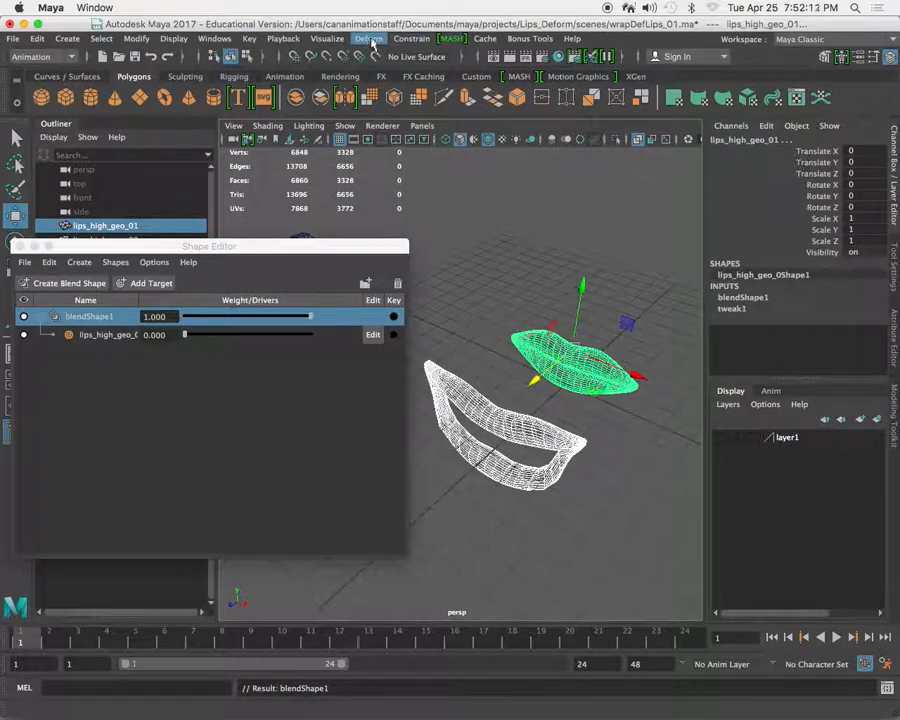
left_click(408, 39)
mouse_move(369, 38)
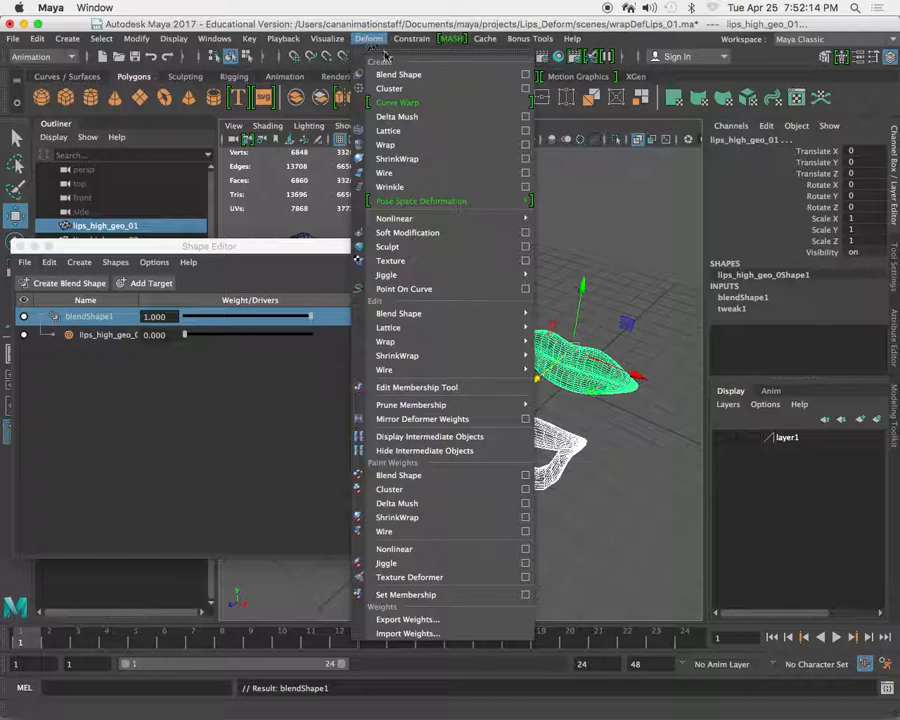
left_click(527, 76)
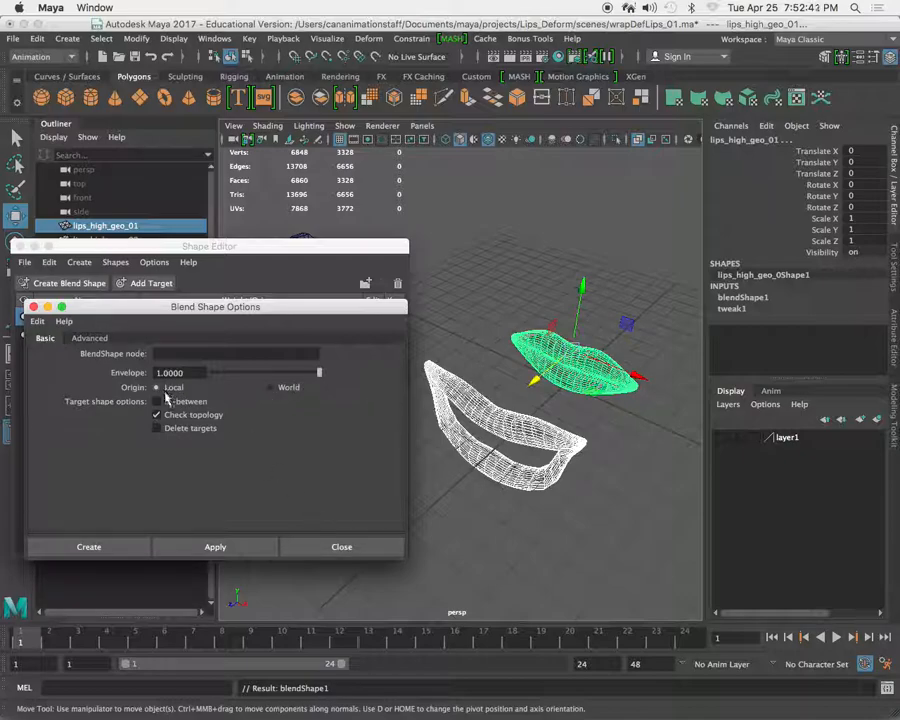
left_click(342, 548)
left_click_drag(186, 336, 214, 343)
left_click_drag(348, 250, 151, 277)
Move the open-mouth lips_high_geo_03 aside along X to about Translate X -15.485.
scroll(468, 428, "down", 4)
left_click_drag(470, 444, 584, 464, "alt")
left_click(537, 416)
scroll(566, 462, "down", 3)
left_click_drag(560, 413, 330, 366)
scroll(448, 392, "up", 5)
left_click_drag(449, 392, 450, 412, "alt")
scroll(402, 400, "down", 3)
middle_click_drag(402, 400, 444, 410, "alt")
left_click_drag(444, 410, 405, 430, "alt")
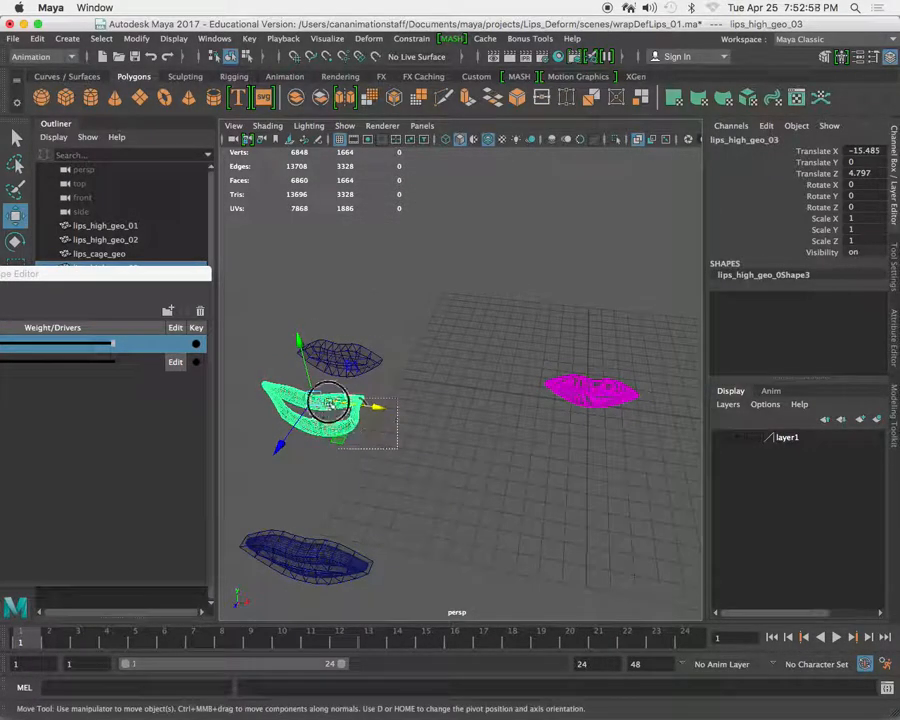
Assign lips_high_geo_03 to a new display layer, hide that layer, and clear the selection.
left_click(877, 419)
left_click(722, 438)
left_click(722, 438)
left_click(722, 438)
left_click(722, 438)
left_click(722, 438)
middle_click_drag(622, 374, 513, 375, "alt")
left_click_drag(513, 374, 554, 396, "alt")
scroll(554, 396, "up", 3)
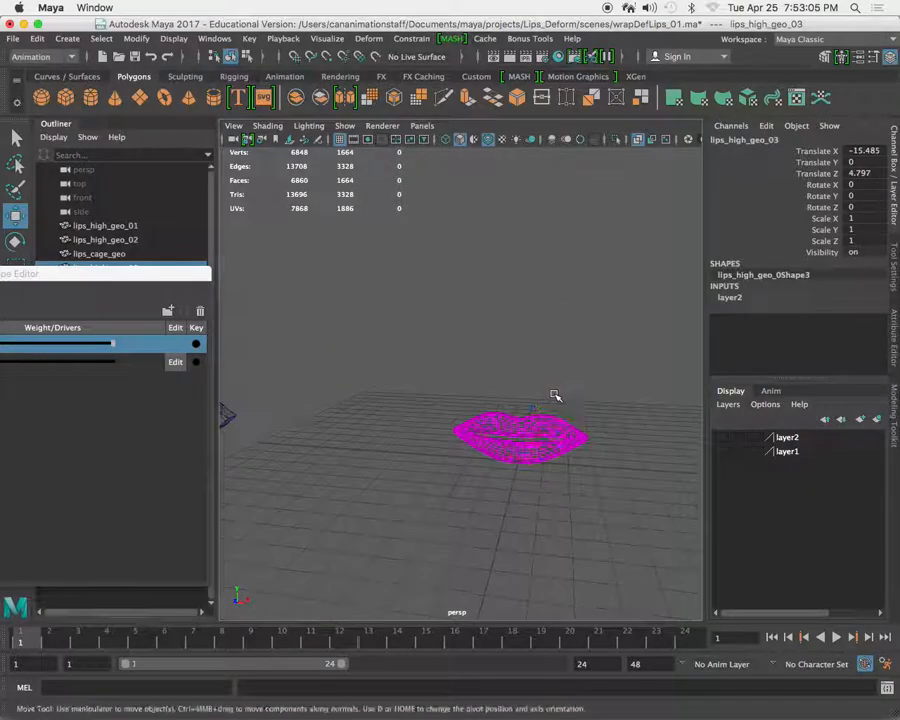
scroll(556, 380, "up", 3)
middle_click_drag(556, 380, 498, 373, "alt")
left_click(494, 375)
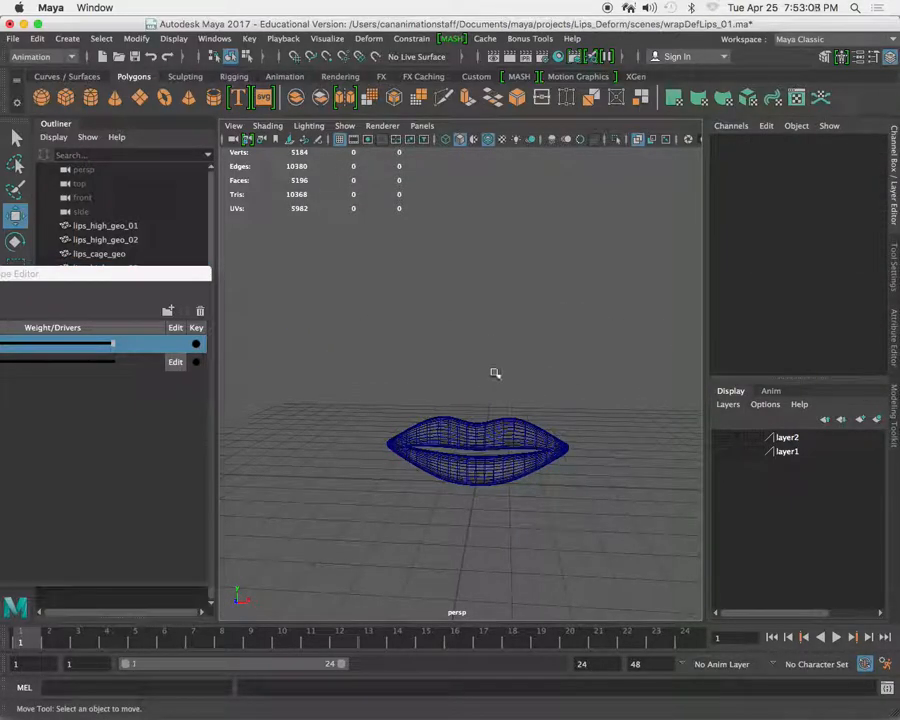
Show the base lips in the front view and test the lips_high_geo_03 target weight.
key("space")
key("space")
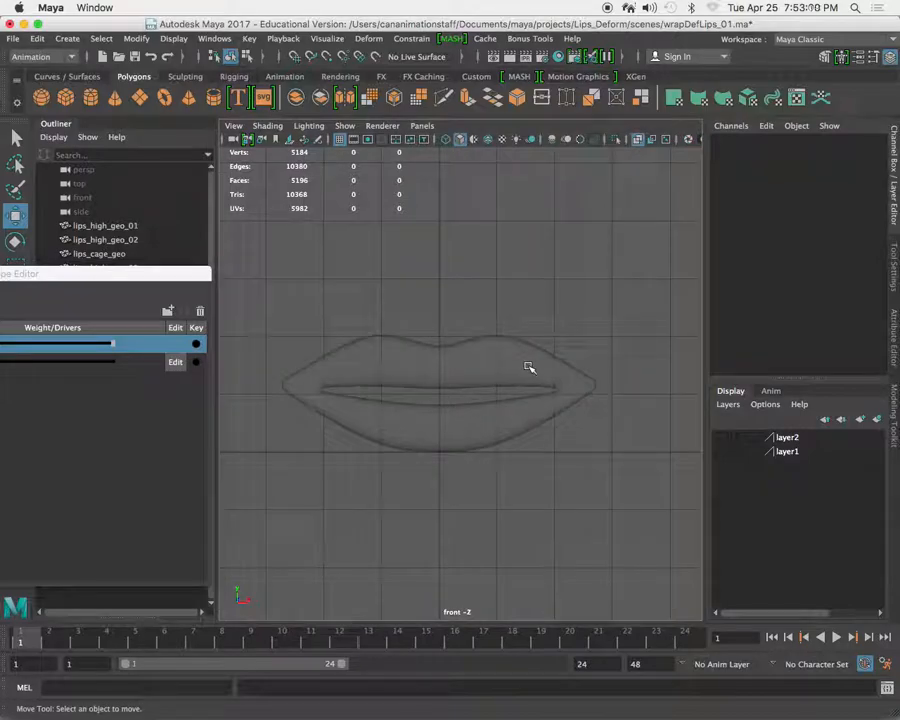
left_click_drag(126, 346, 100, 350)
left_click_drag(277, 257, 150, 281)
Create a NURBS square and raise it above the lips to about Translate Y 4.61.
scroll(432, 283, "down", 5)
middle_click_drag(432, 283, 466, 331, "alt")
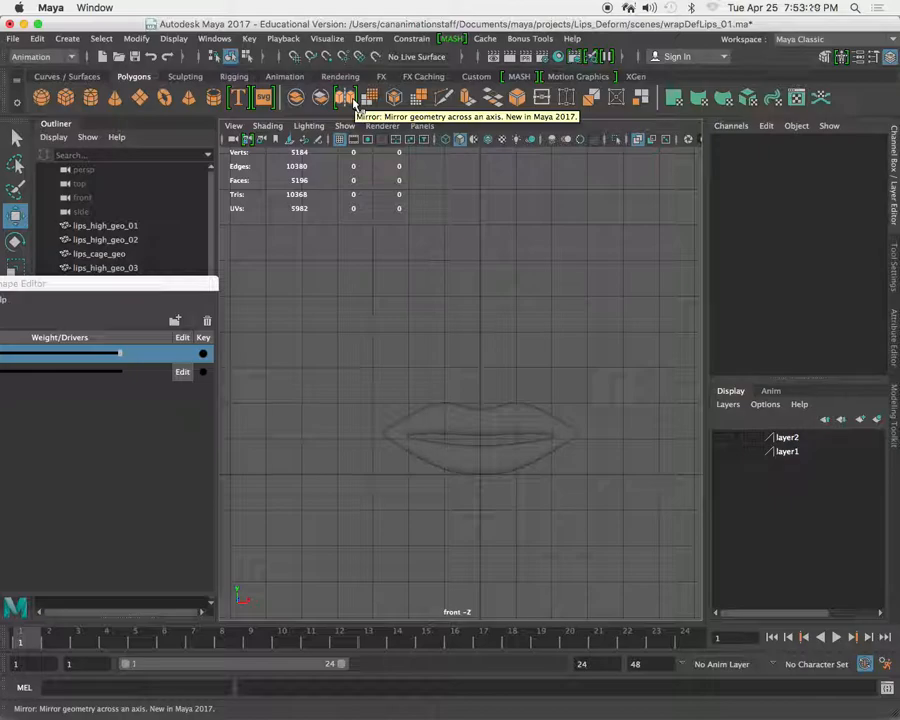
left_click(285, 77)
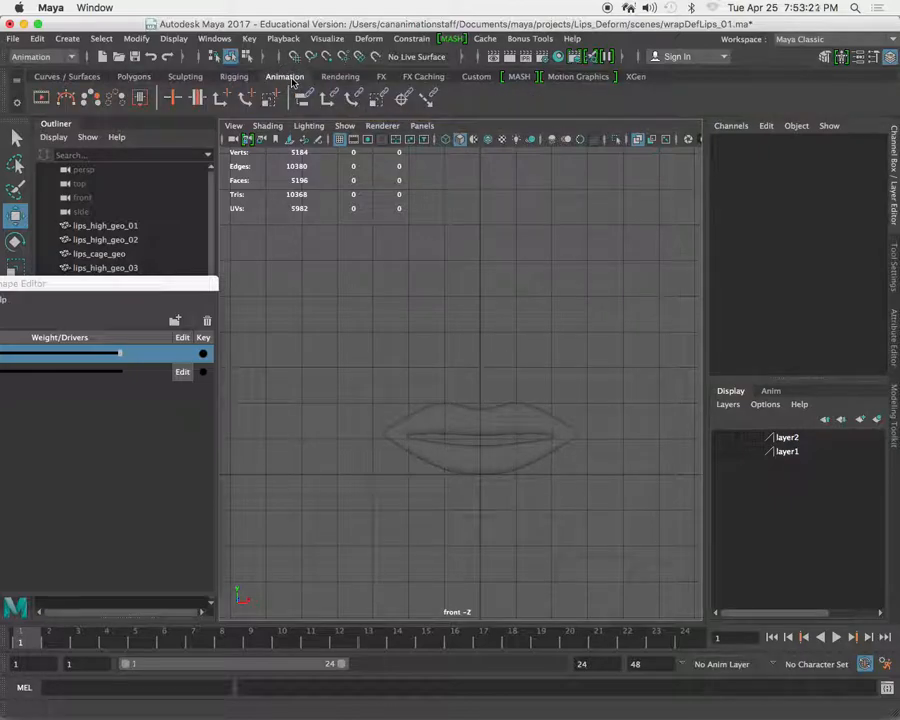
left_click(67, 77)
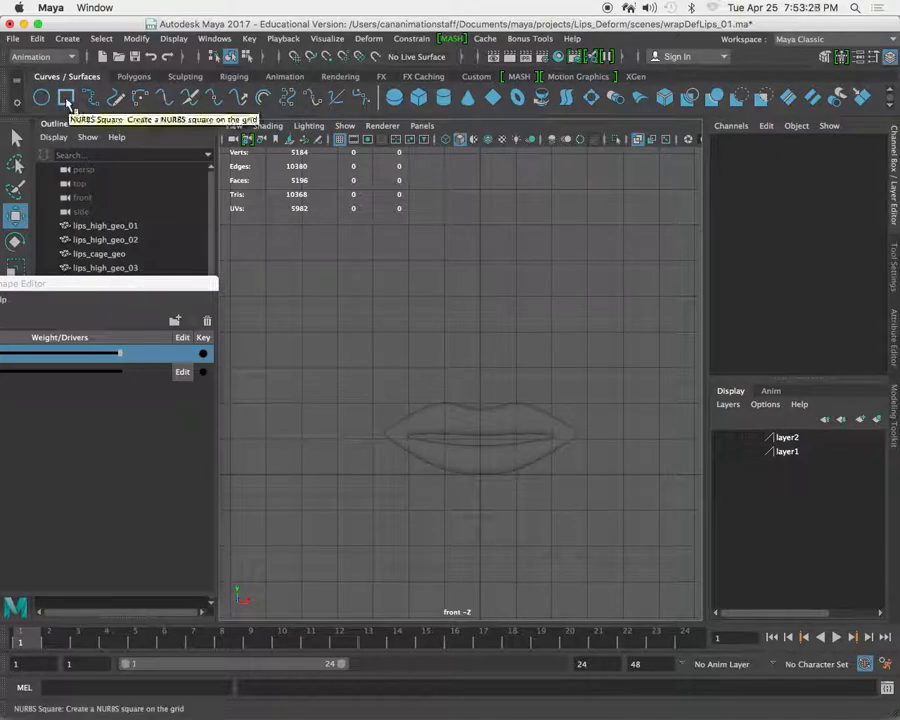
left_click(66, 99)
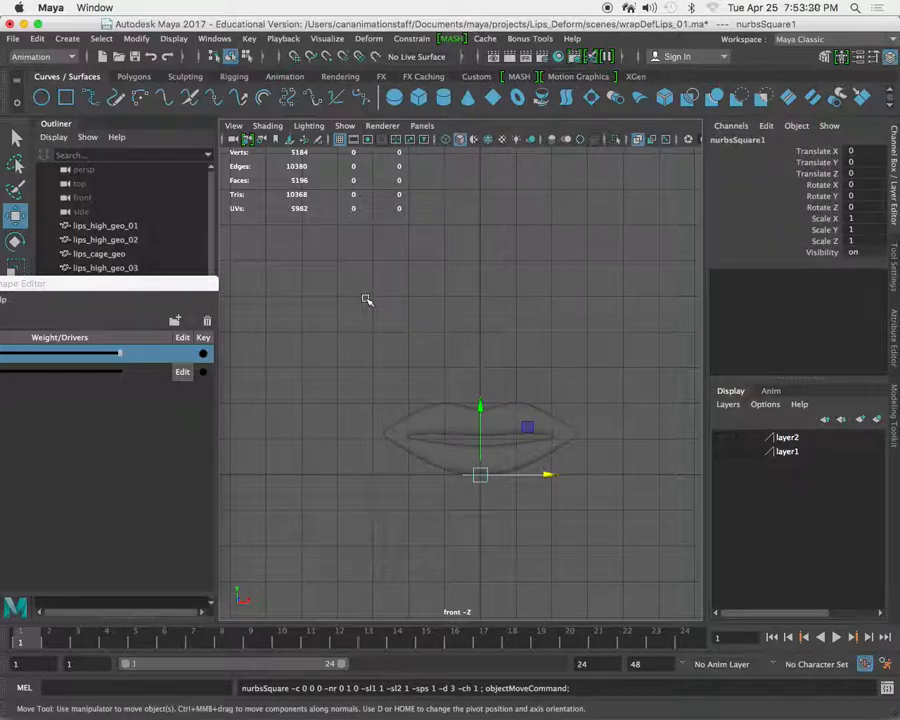
left_click_drag(481, 407, 499, 238)
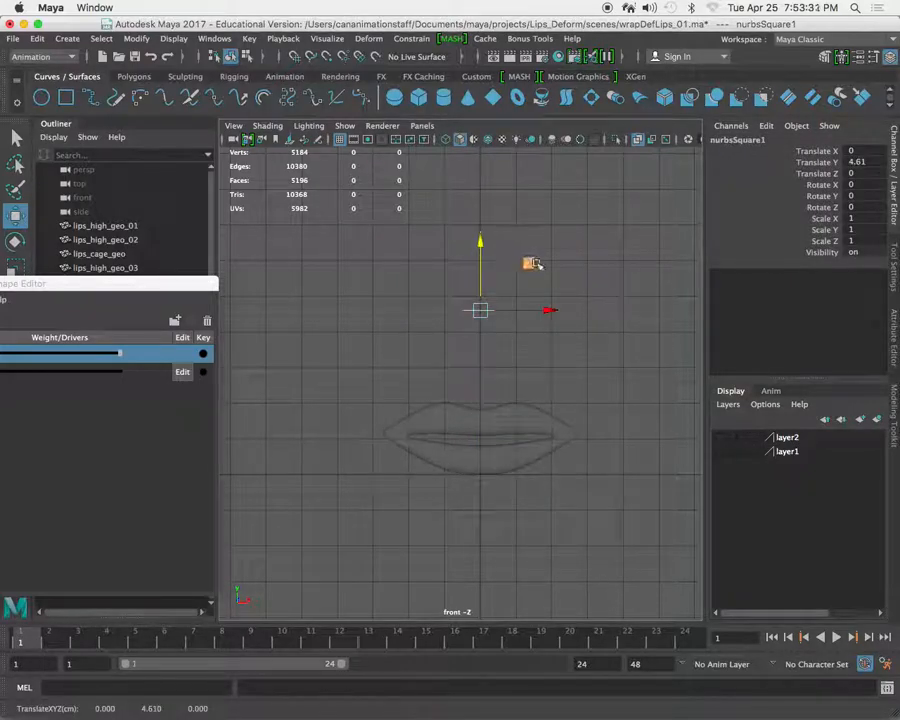
Expand the NURBS square's hierarchy and inspect its four edge curves by selecting each one.
left_click_drag(196, 284, 269, 512)
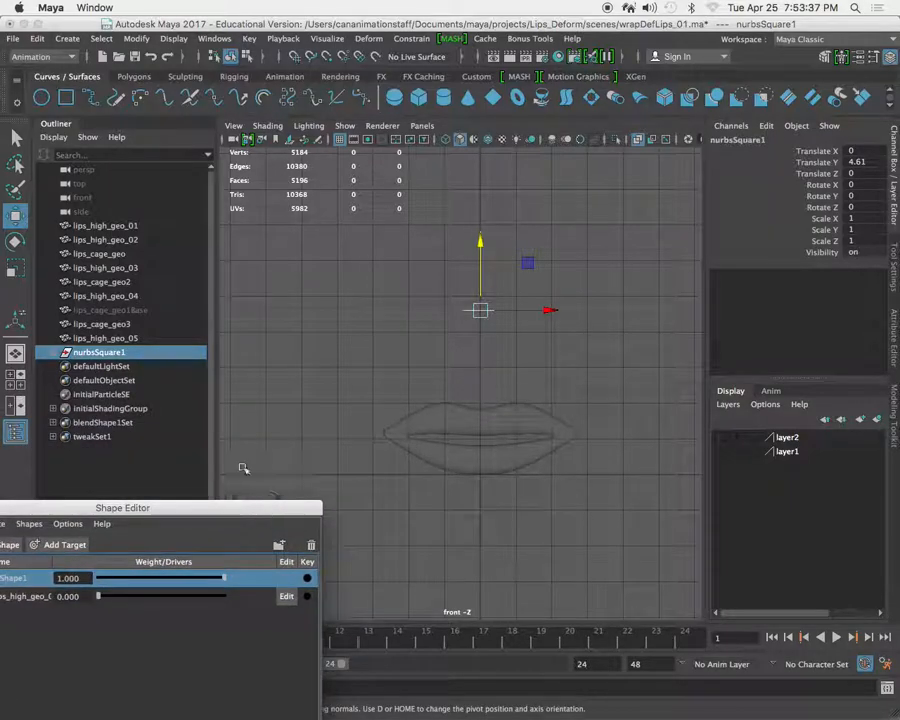
left_click(54, 352)
left_click(113, 380)
left_click(113, 366)
left_click(114, 380)
left_click(120, 394)
left_click(116, 408)
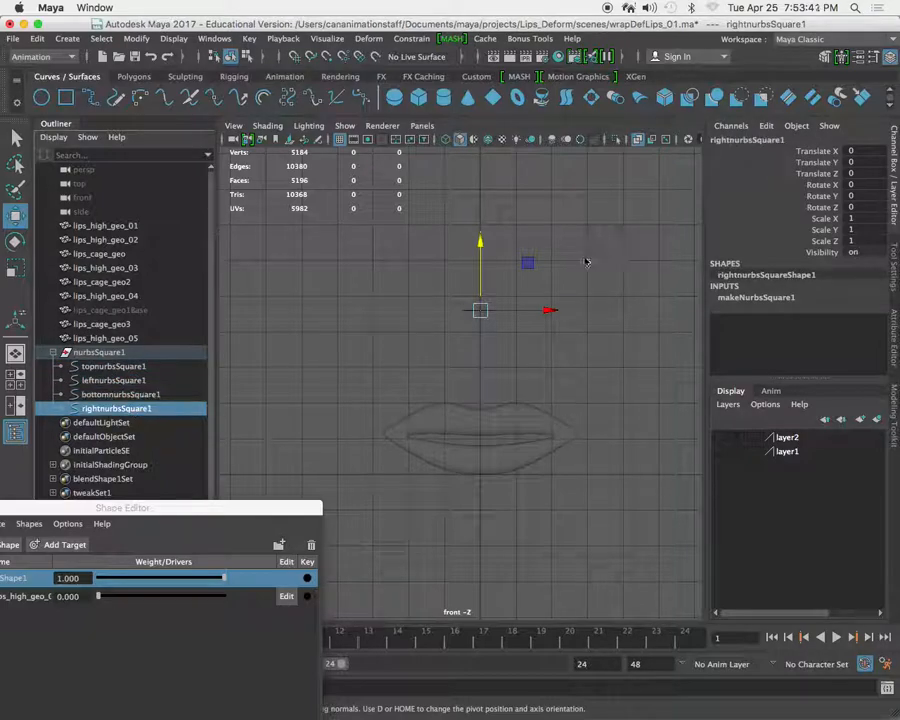
Select the whole NURBS square in the perspective view and rotate it upright about X by about 88 degrees.
key("space")
key("space")
left_click_drag(550, 271, 510, 413, "alt")
left_click(80, 352)
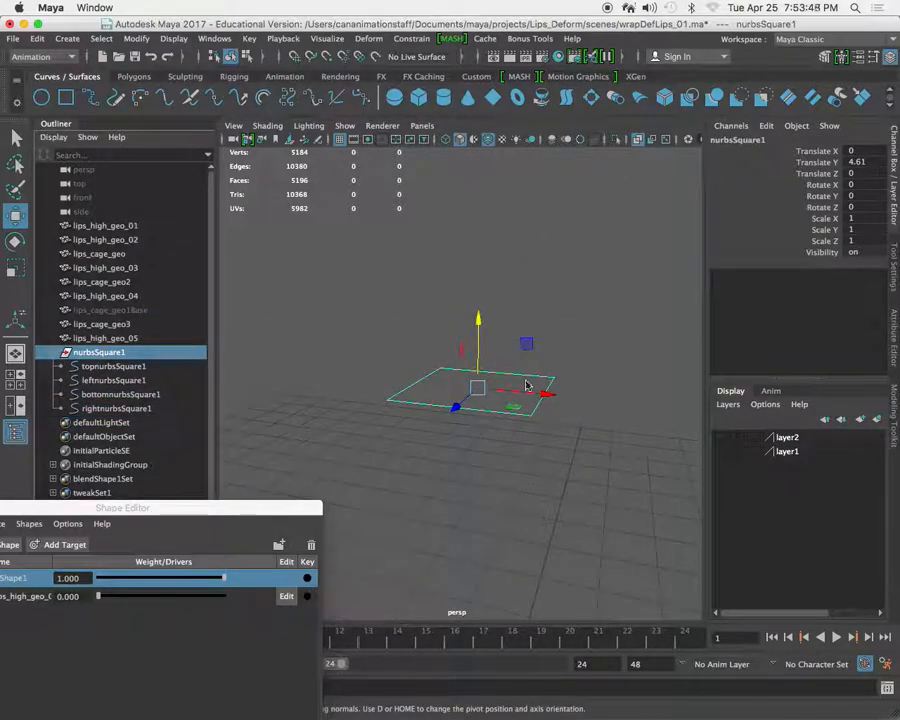
key("e")
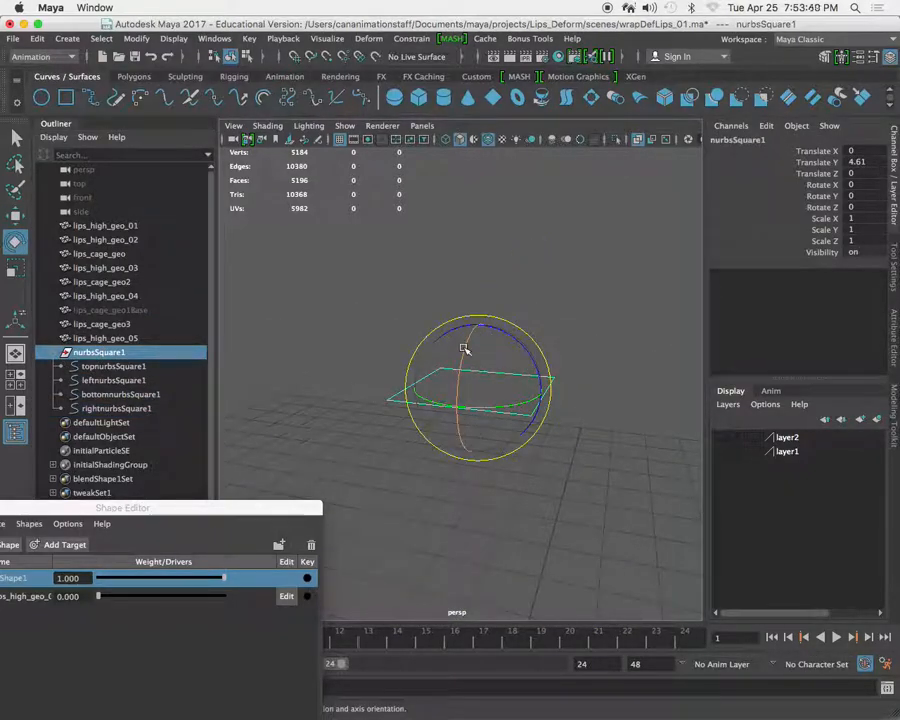
left_click_drag(466, 346, 460, 452)
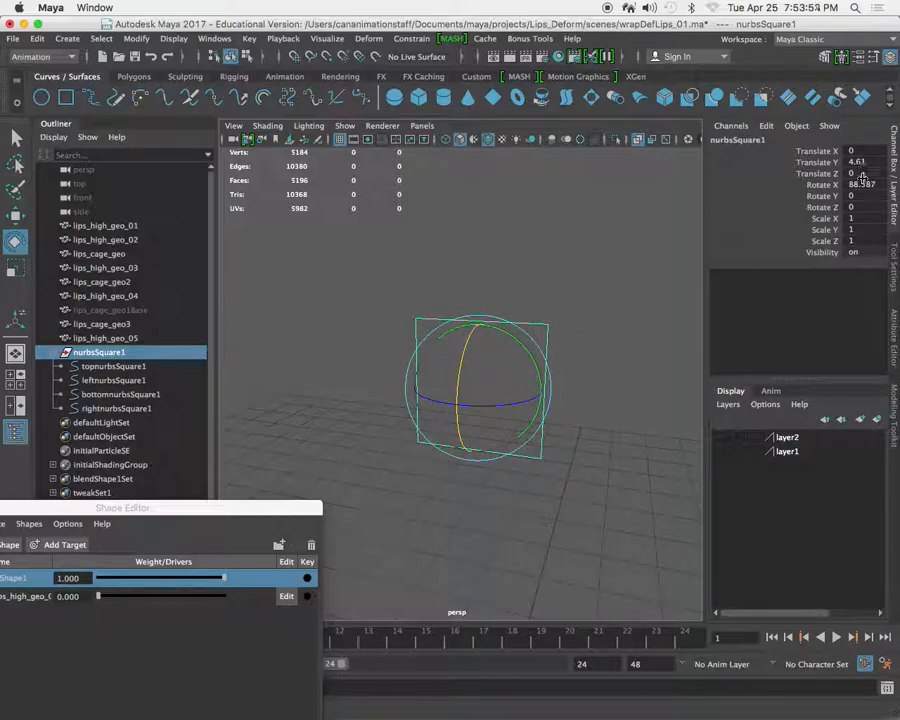
Set the NURBS square's Rotate X to 90 and reselect the whole square.
type("90")
key("Return")
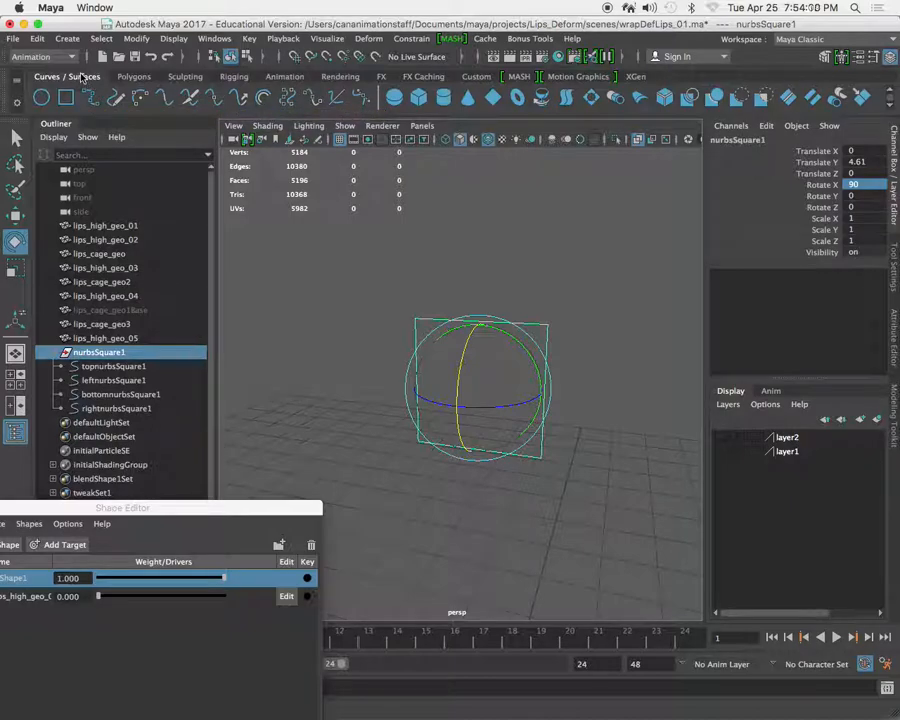
left_click(120, 365)
left_click(112, 353)
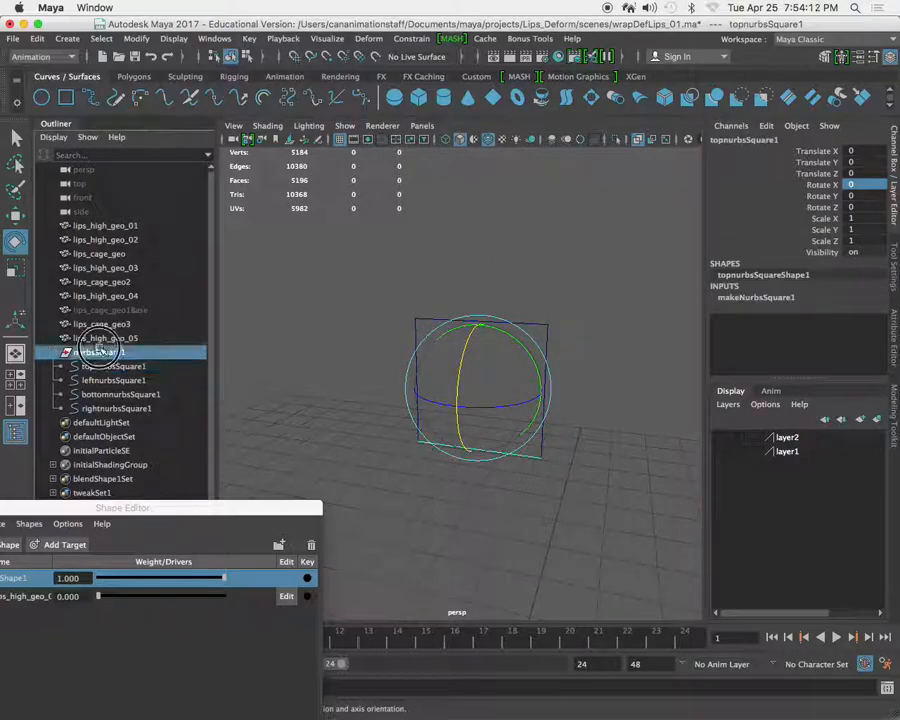
Create a NURBS circle and raise it above the lips in the front view to about Translate Y 4.335.
right_click_drag(528, 387, 512, 345, "alt")
key("space")
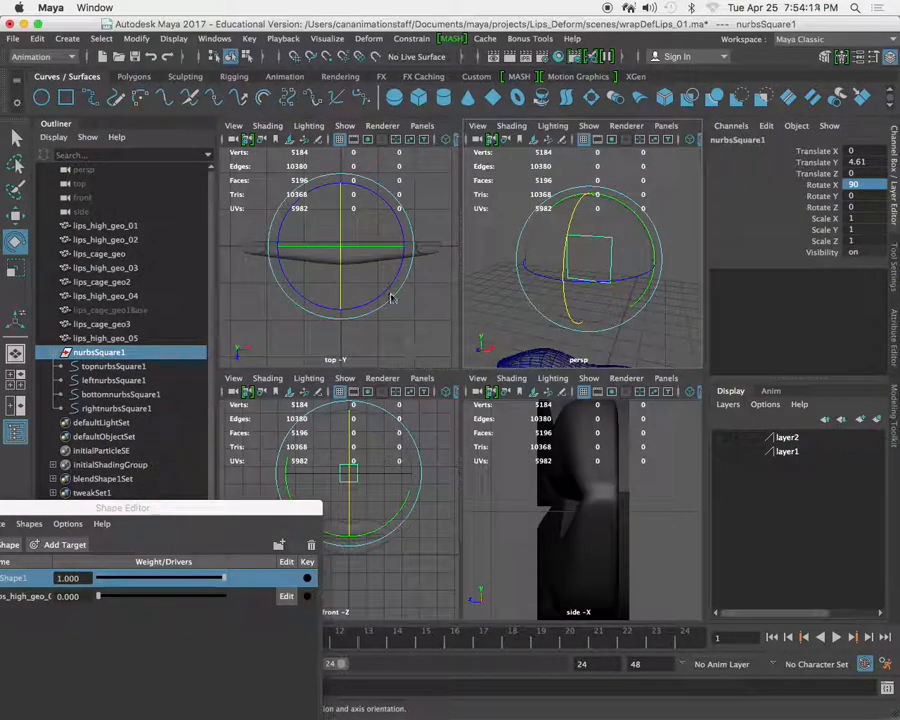
key("space")
middle_click_drag(473, 388, 486, 375, "alt")
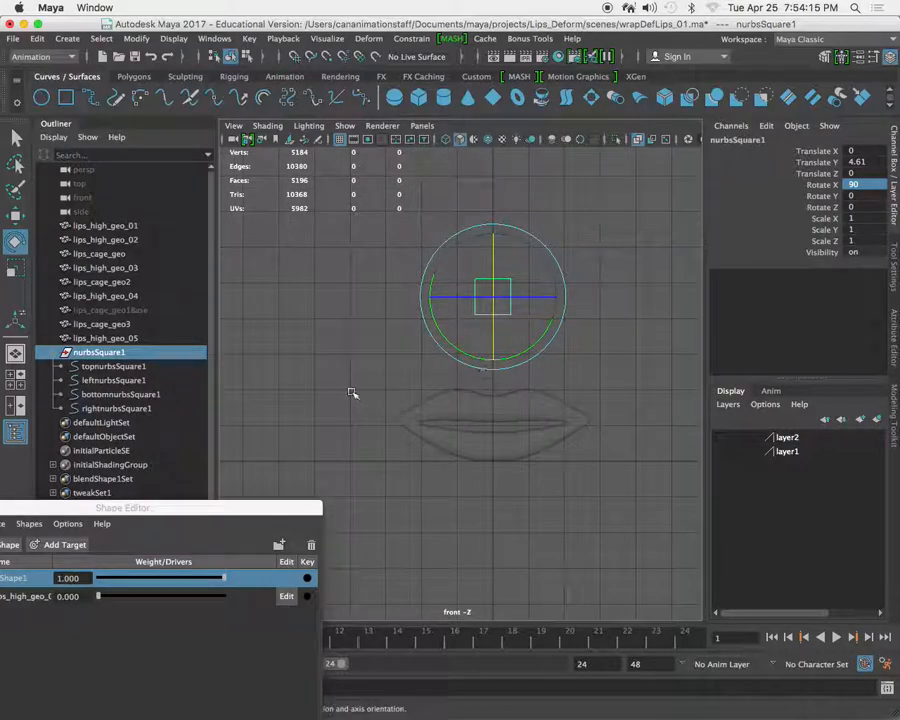
left_click(42, 97)
key("w")
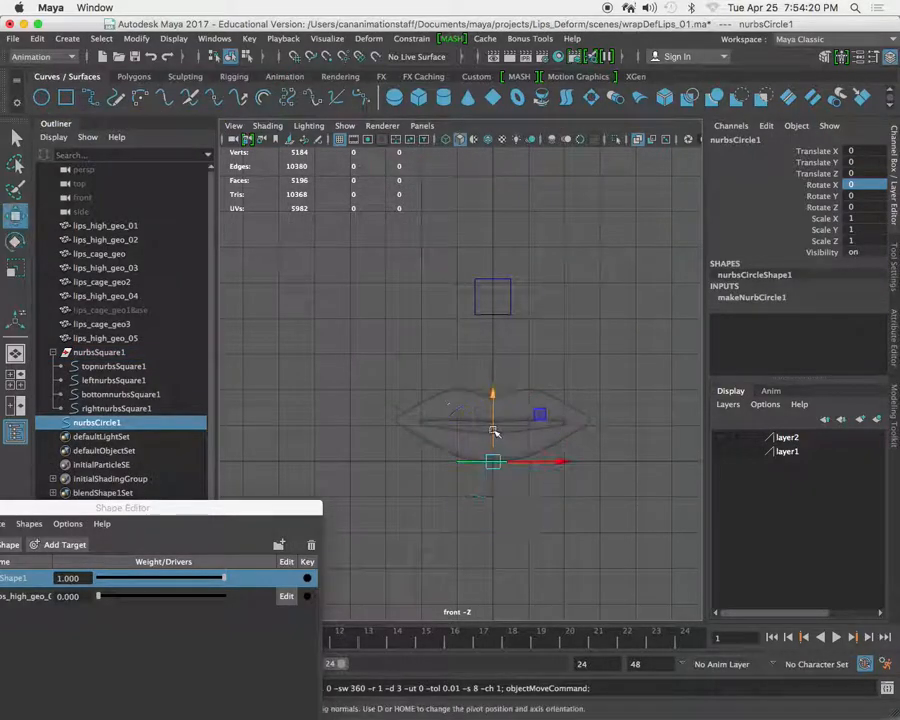
left_click_drag(494, 393, 494, 236)
Rotate the NURBS circle upright in the perspective view and set its Rotate X to 90.
key("space")
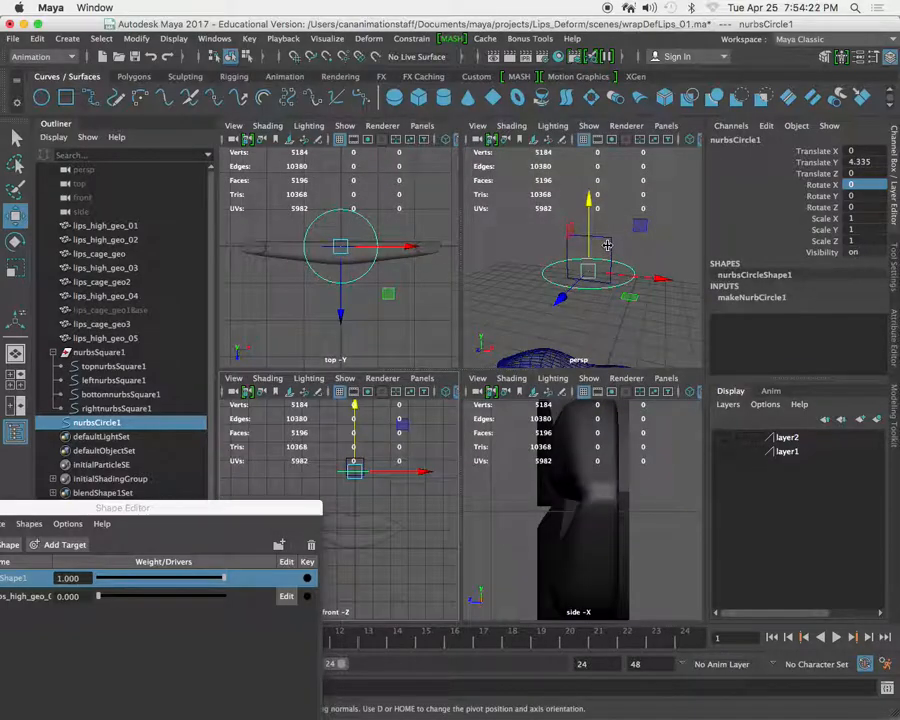
key("space")
key("e")
left_click_drag(462, 382, 482, 452)
double_click(866, 188)
type("90")
key("Return")
Scale the circle uniformly to about 0.383 and move it up inside the square to about Translate Y 4.683.
key("w")
left_click_drag(476, 410, 377, 397)
key("space")
key("space")
scroll(508, 366, "up", 4)
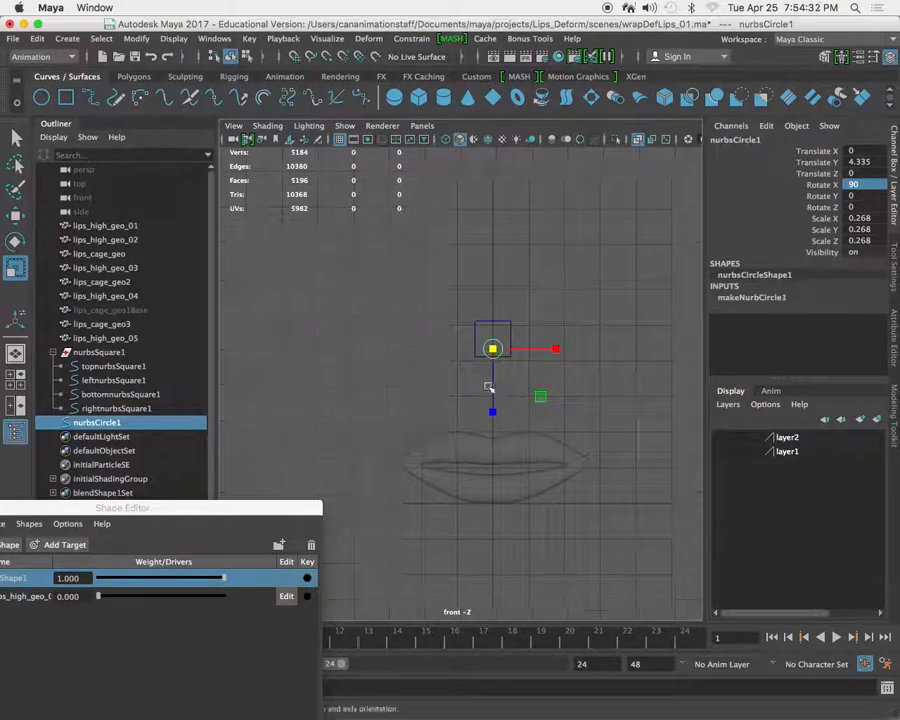
left_click_drag(514, 323, 528, 327)
key("w")
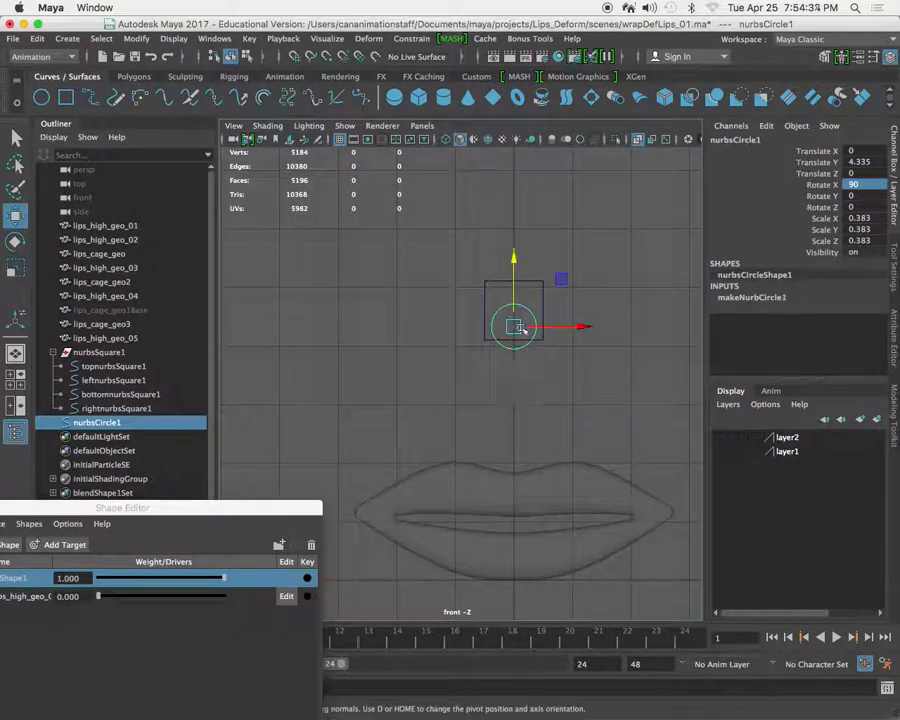
left_click_drag(515, 272, 540, 338)
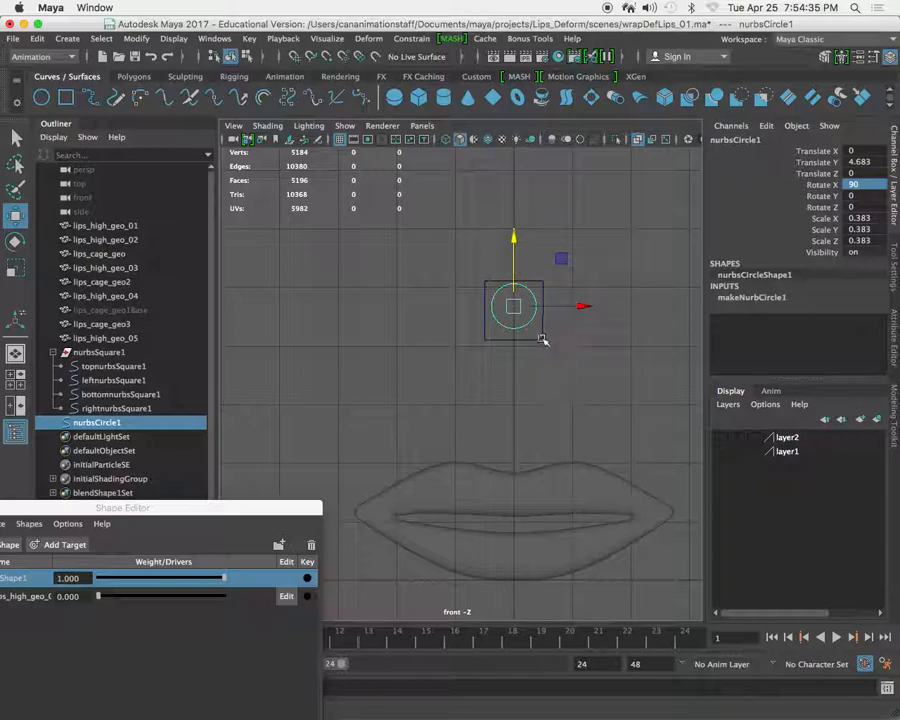
Stretch the whole NURBS square vertically to about Scale Z 2.378 and lower it to about Translate Y 4.238.
left_click(541, 338)
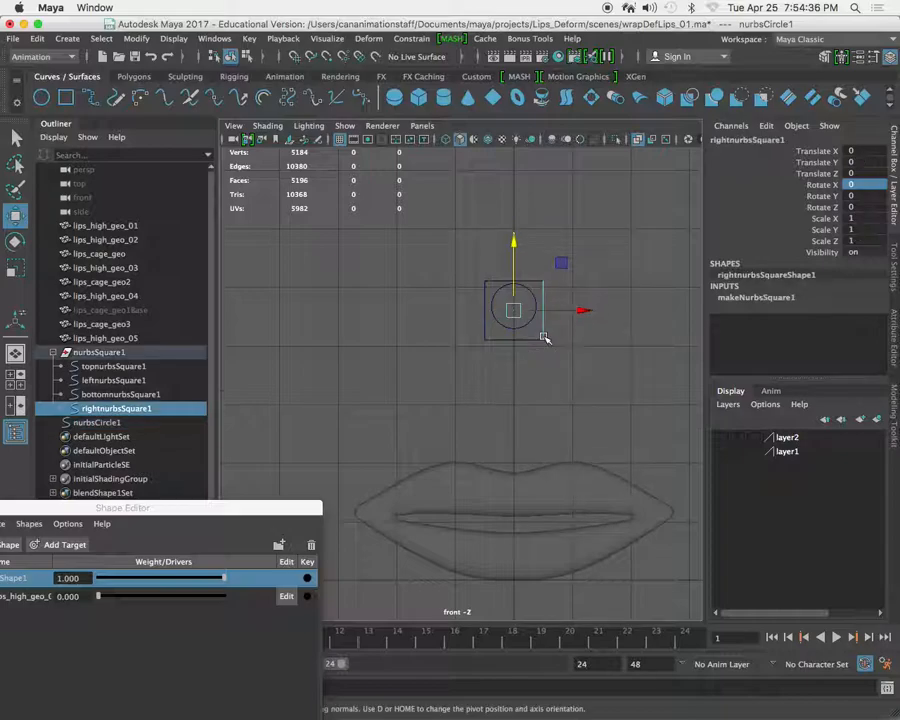
left_click(100, 353)
key("r")
left_click_drag(514, 374, 516, 462)
key("w")
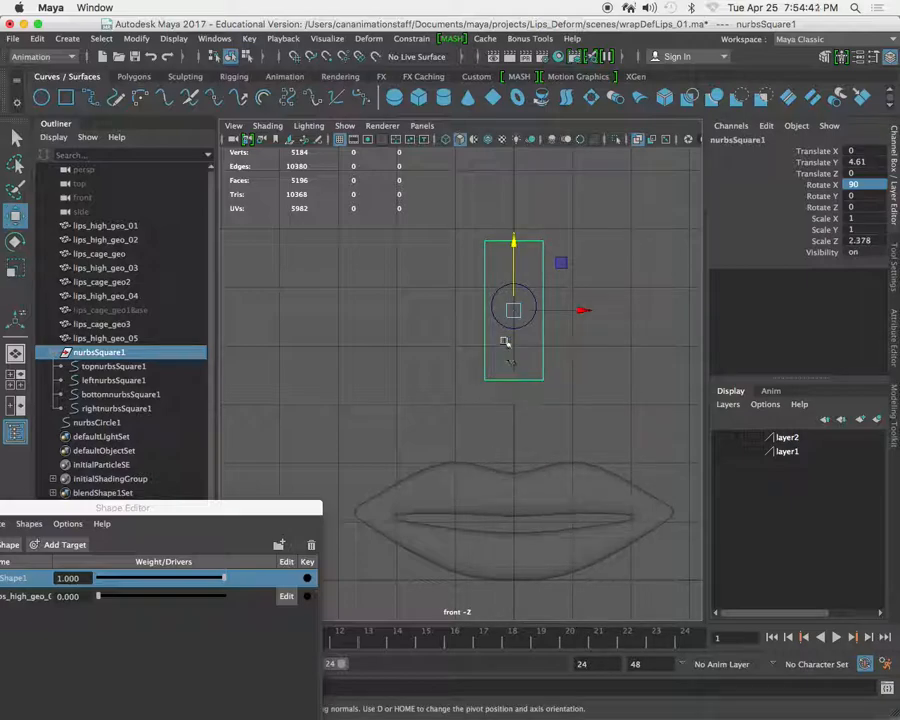
left_click_drag(514, 241, 516, 262)
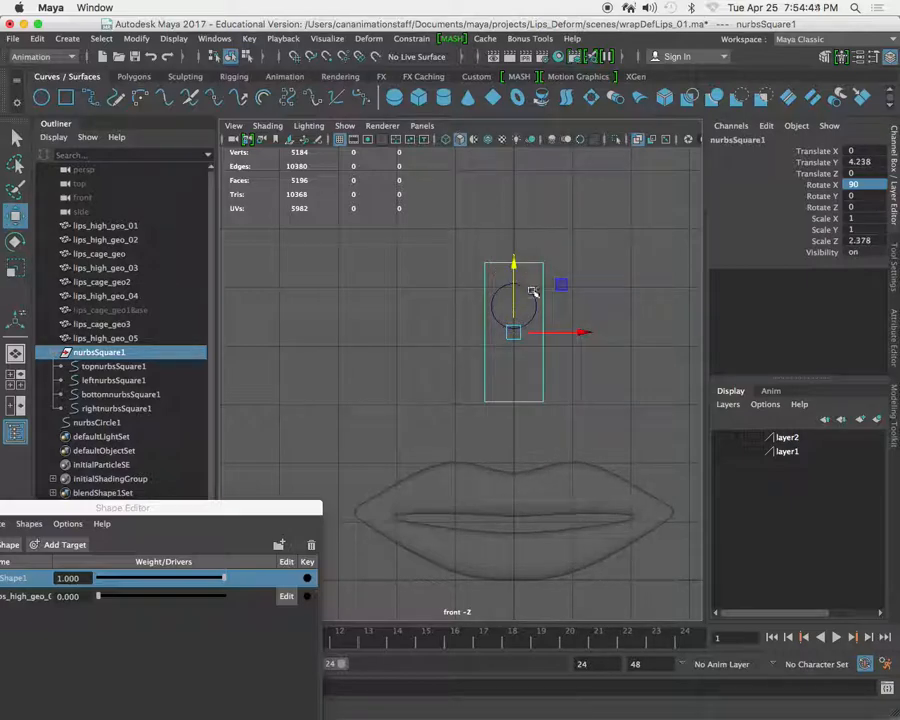
Raise the circle to about Translate Y 4.951 so it sits near the upper end of the rectangle.
scroll(529, 292, "down", 2)
middle_click_drag(529, 292, 489, 295, "alt")
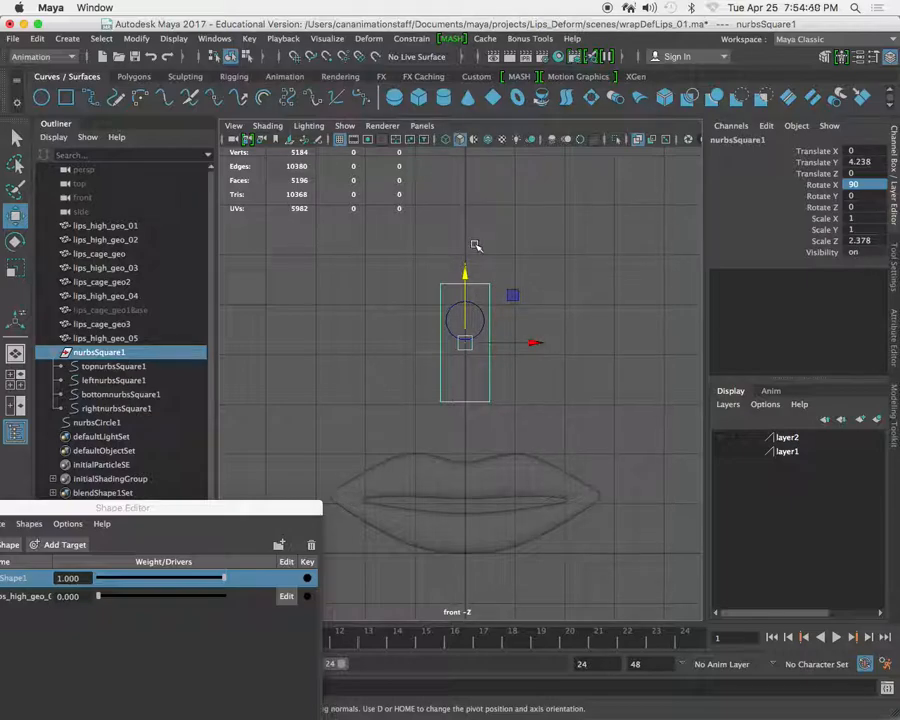
right_click_drag(430, 262, 522, 321, "alt")
left_click(572, 300)
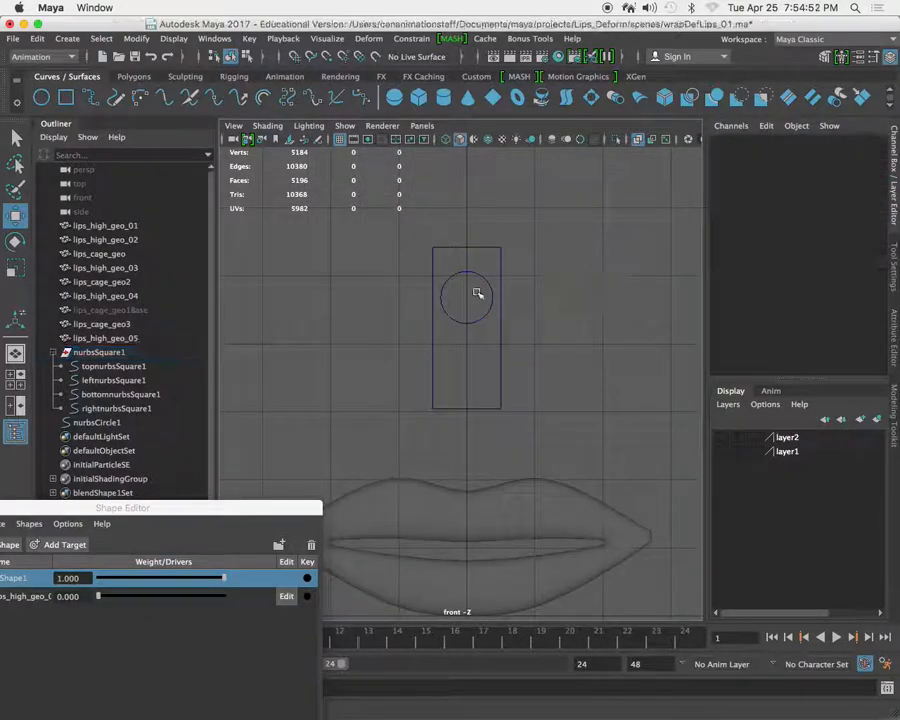
left_click(470, 273)
left_click_drag(470, 250, 470, 232)
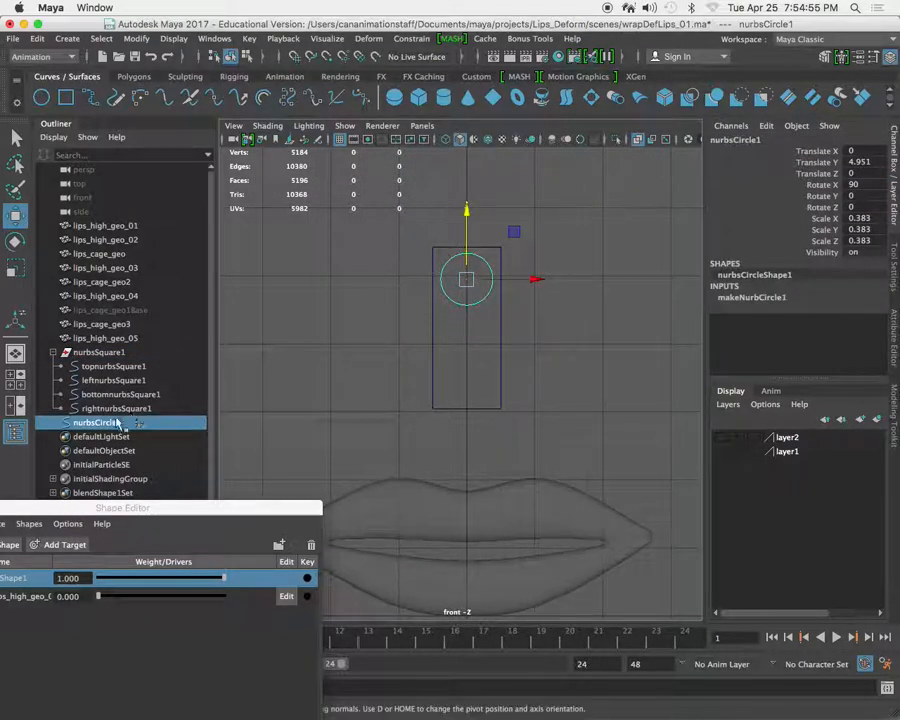
Select nurbsSquare1 and nurbsCircle1 together and freeze their transformations.
left_click(98, 352)
left_click(100, 424, "ctrl")
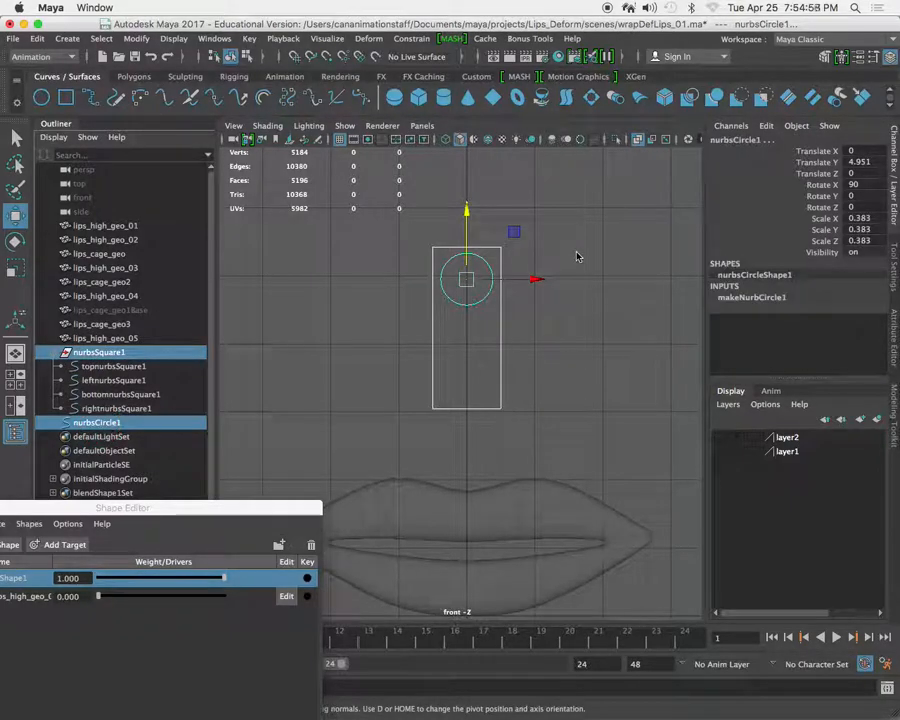
mouse_move(576, 374)
right_mouse_down("alt")
mouse_move(509, 353)
mouse_move(548, 367)
mouse_move(568, 357)
right_mouse_up("alt")
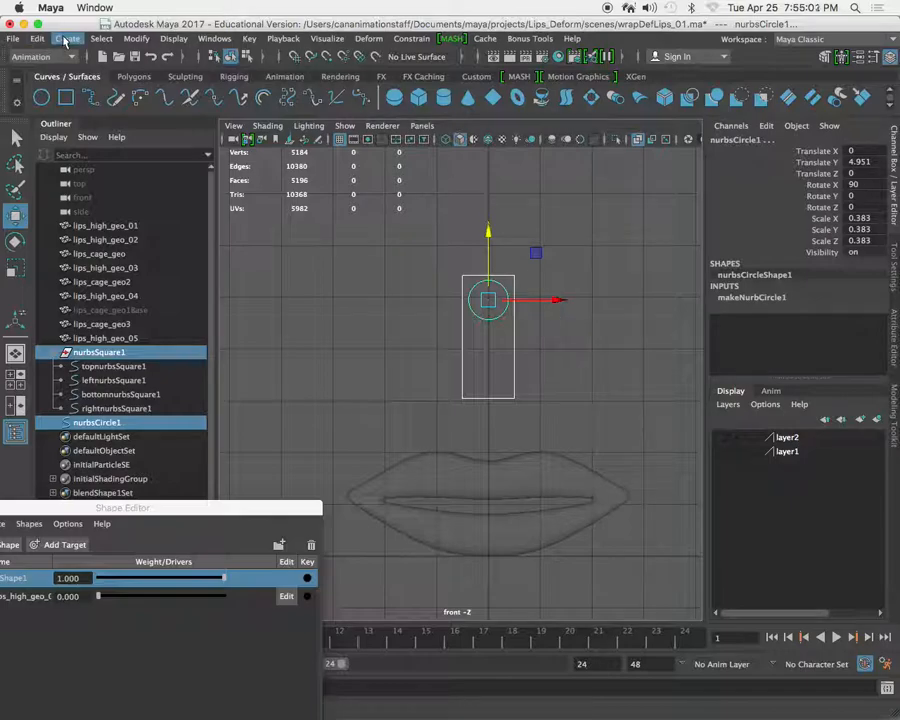
left_click(136, 38)
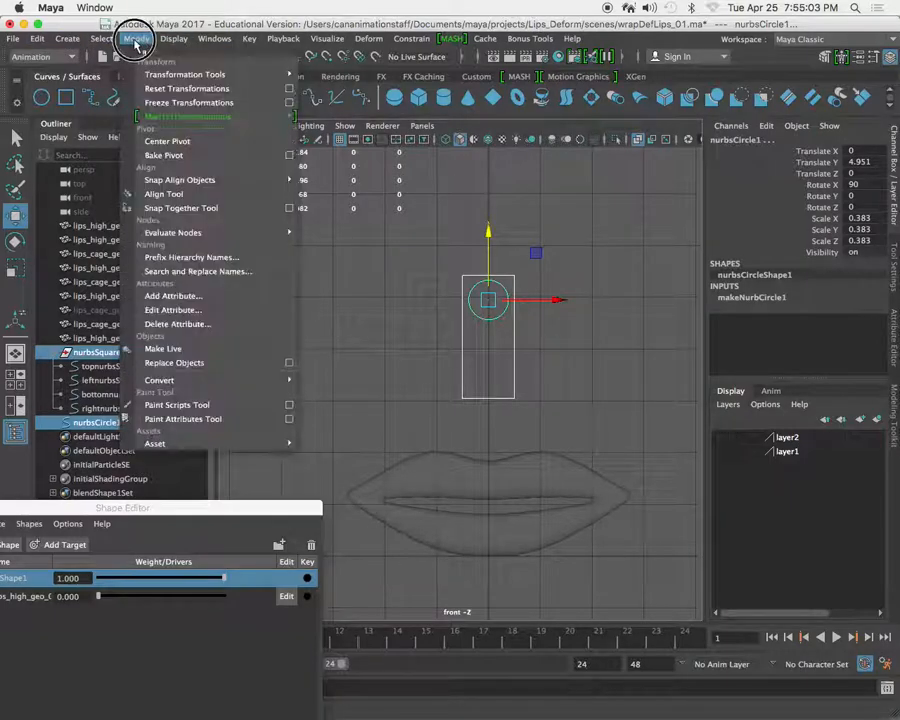
left_click(179, 103)
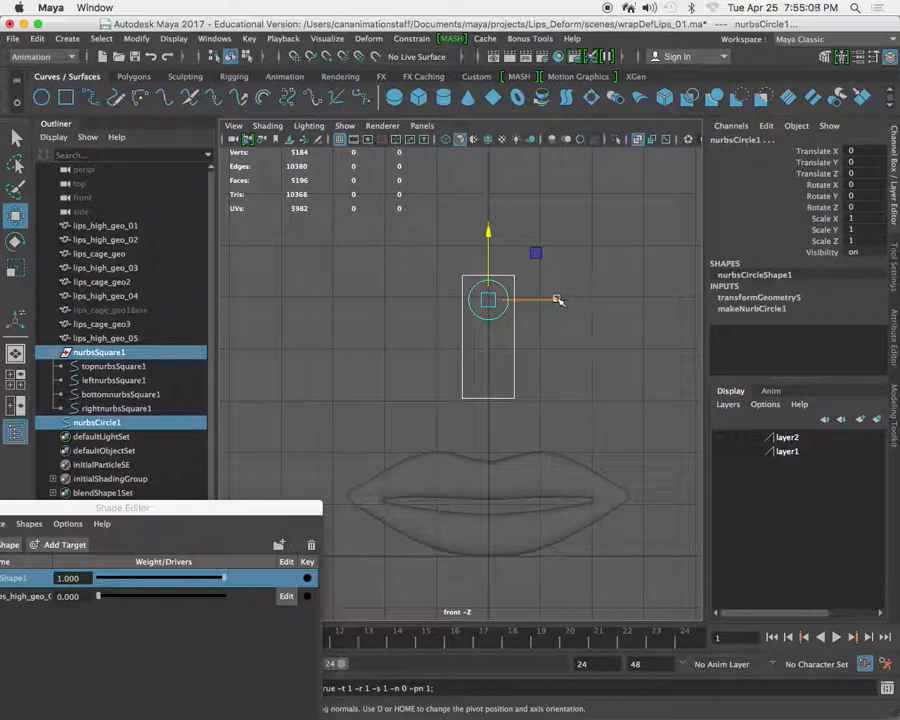
Move nurbsSquare1 and nurbsCircle1 together with grid snapping to Translate X -3.
middle_click_drag(398, 322, 388, 336, "alt")
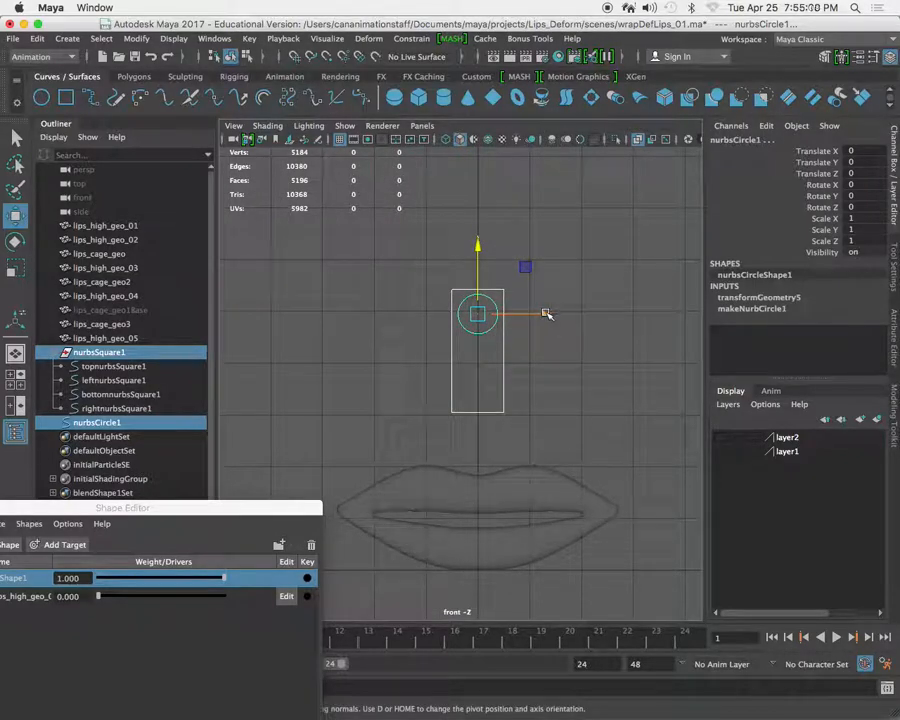
left_click(140, 353)
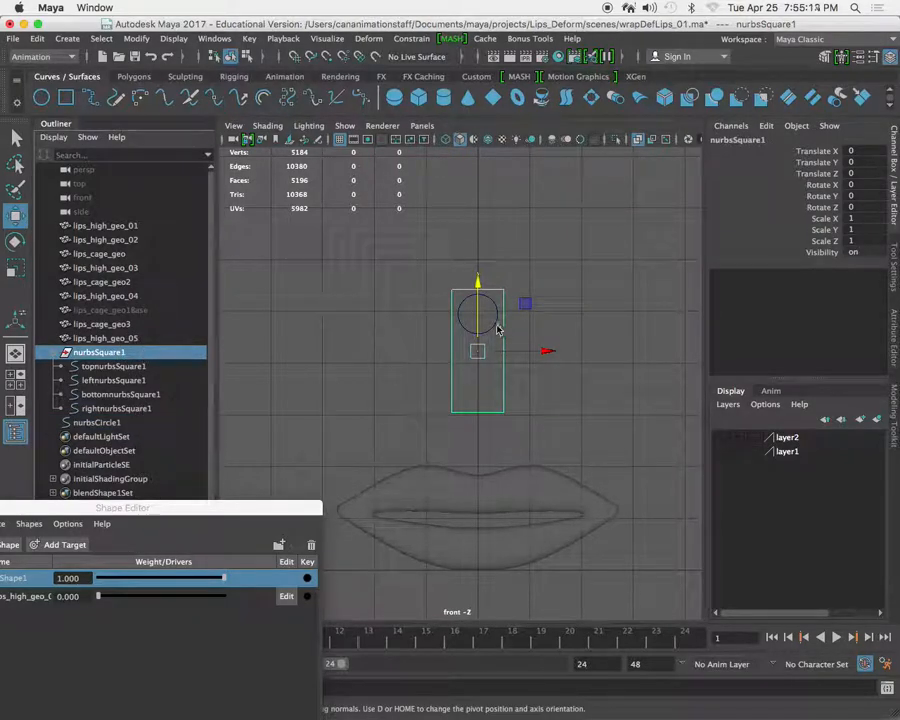
left_click(95, 424, "ctrl")
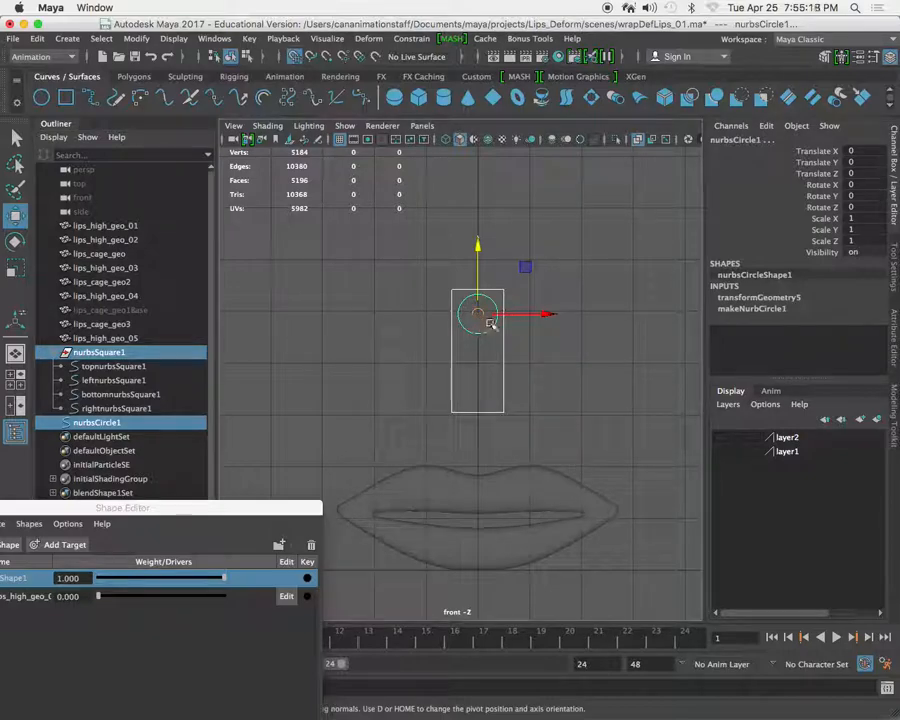
left_click_drag(551, 315, 323, 322)
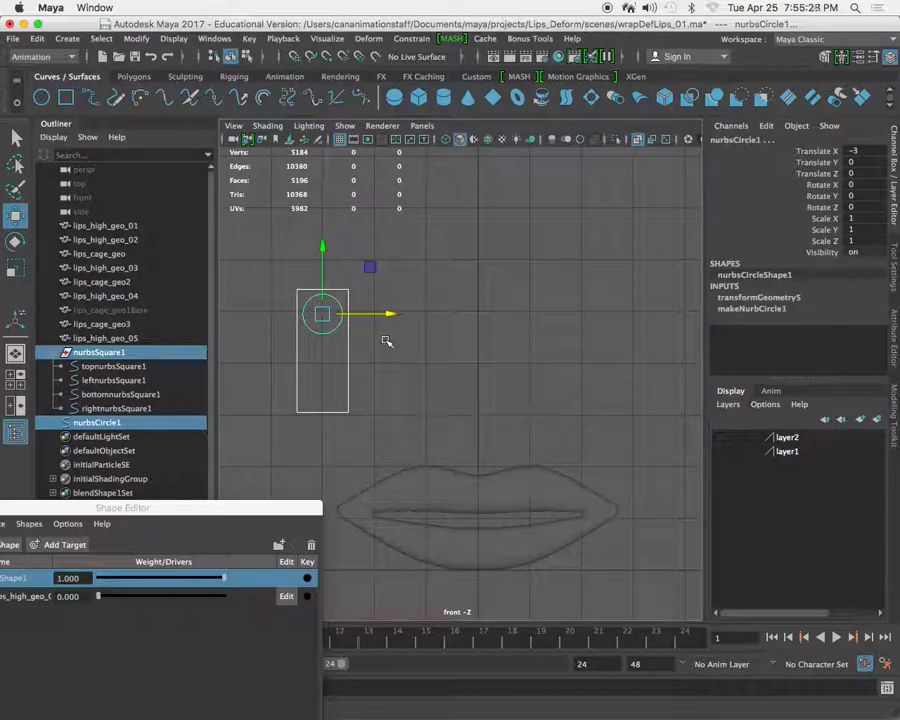
Duplicate the rectangle and circle pair three times, placing the copies at Translate X -1, 1 and 3.
key("ctrl+d")
left_click_drag(388, 315, 412, 315)
key("ctrl+d")
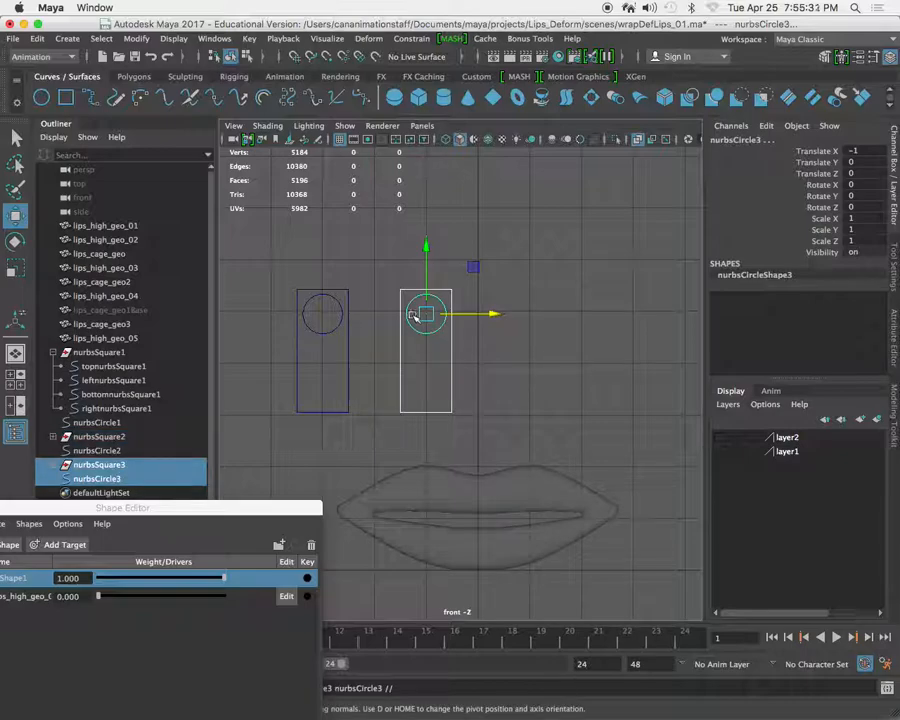
left_click_drag(492, 315, 526, 315)
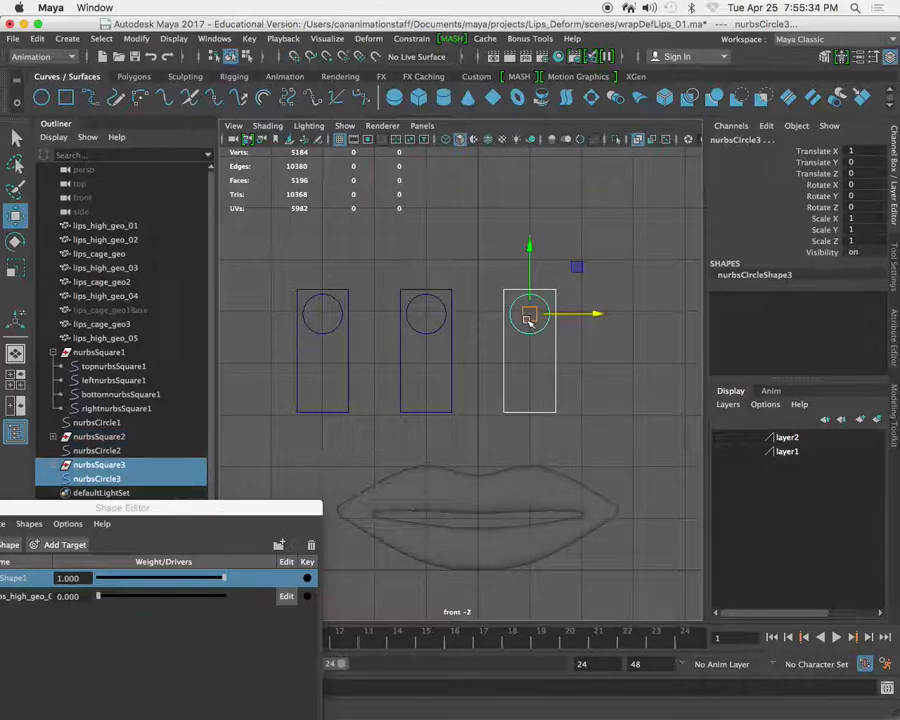
key("ctrl+d")
left_click_drag(592, 312, 650, 316)
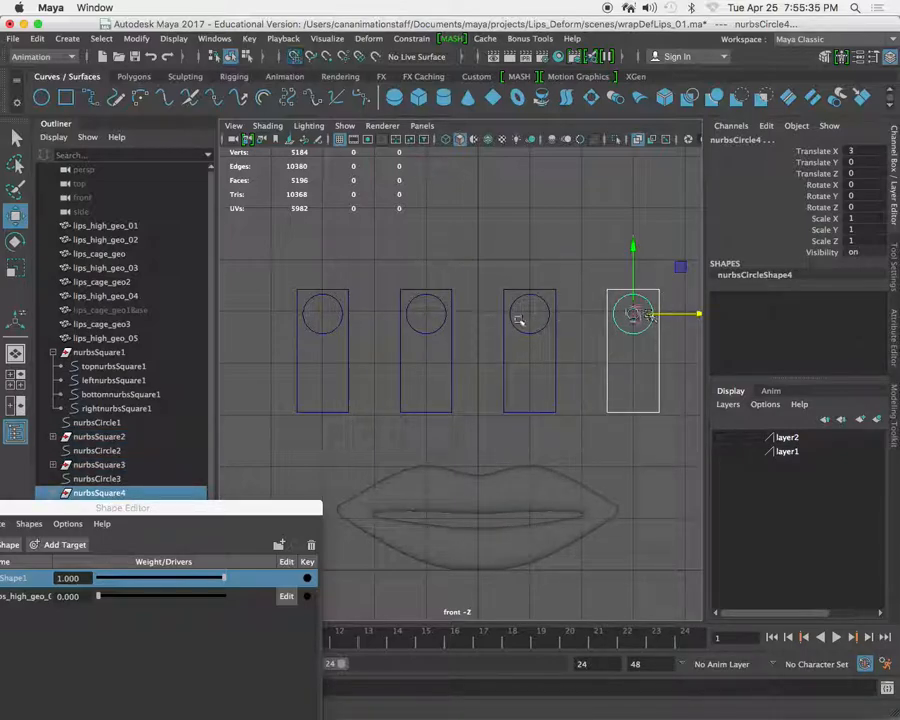
Move the Shape Editor clear of the Outliner, then select all four slider controls and freeze their transformations.
left_click_drag(271, 511, 276, 553)
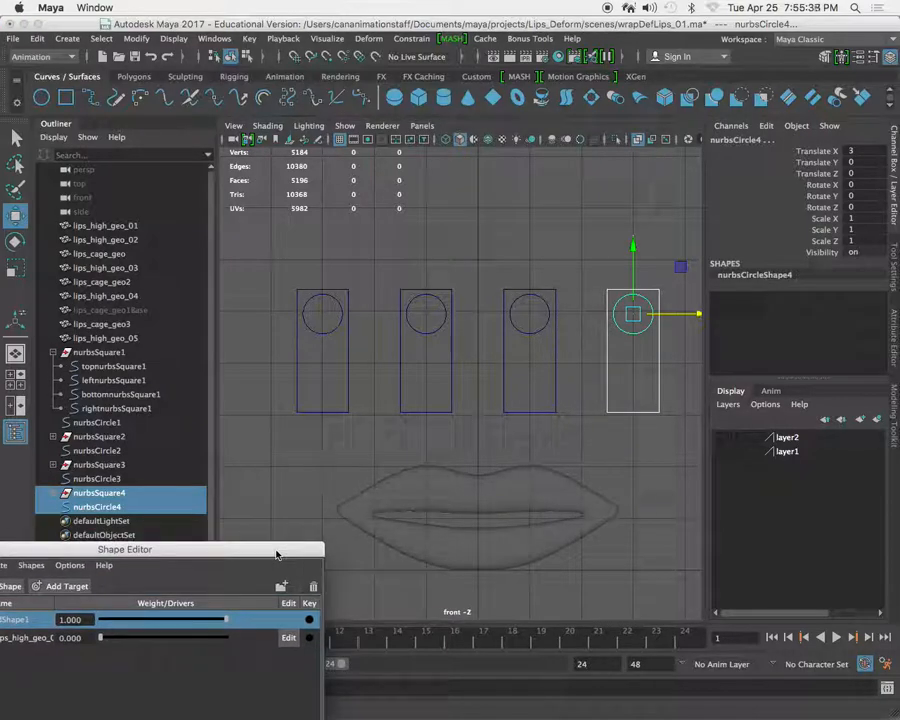
right_click_drag(400, 372, 362, 353, "alt")
middle_click_drag(360, 352, 326, 360, "alt")
left_click(330, 352)
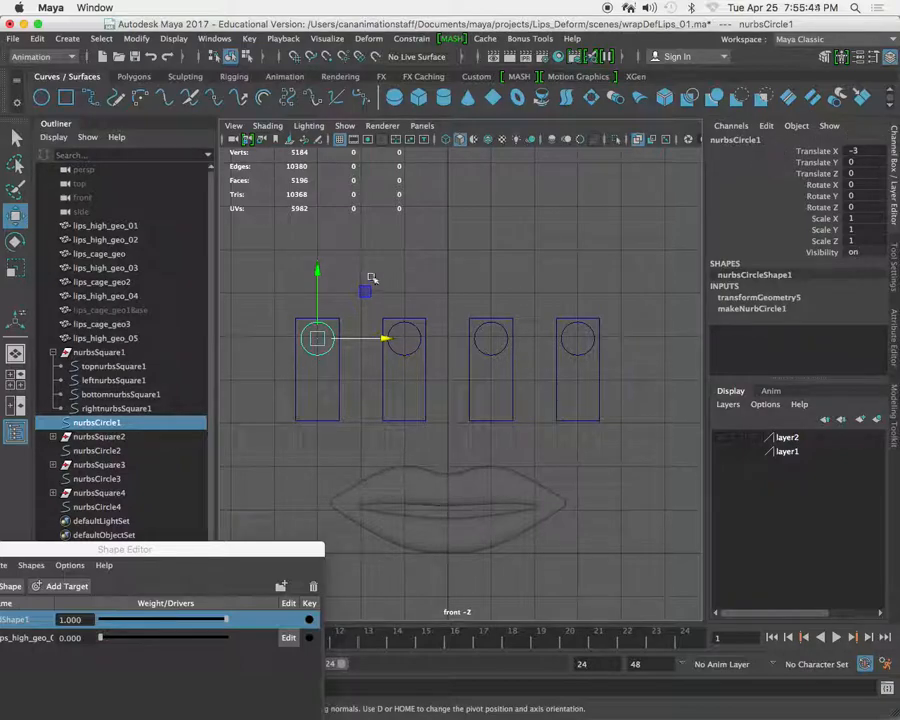
left_click_drag(257, 281, 643, 498)
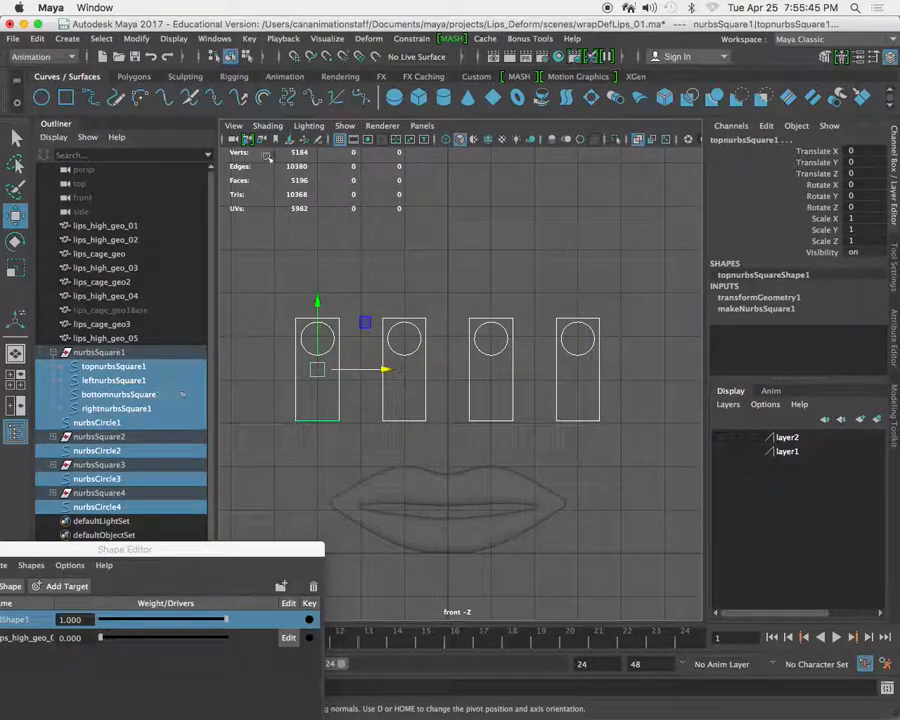
left_click(136, 38)
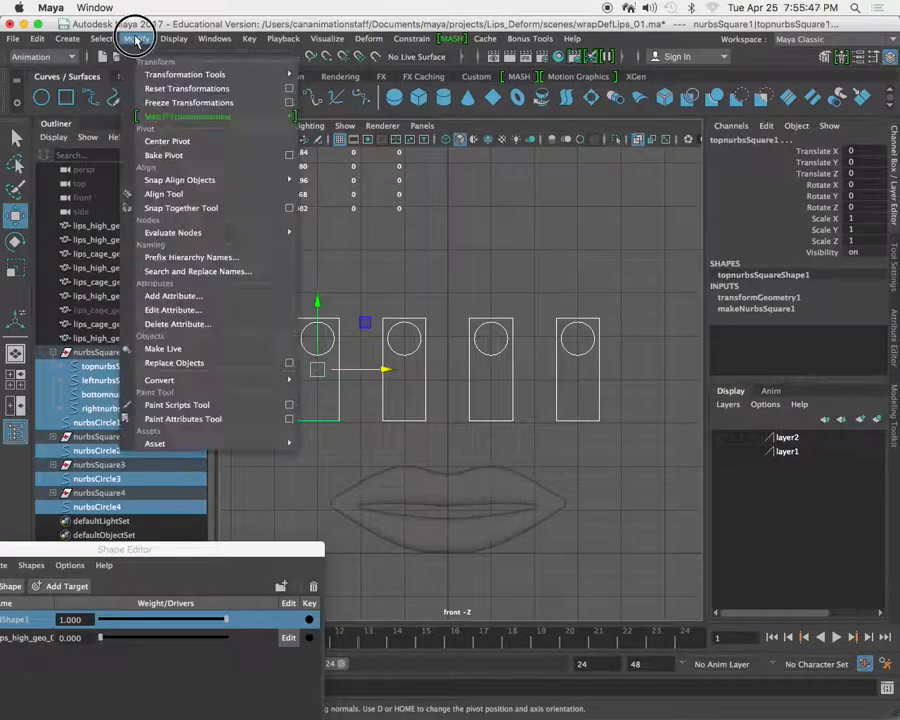
left_click(180, 103)
Check the mouth shape names in the course assignment page and rename the first slider's circle, nurbsCircle1, as mouth_open_manip.
left_click(322, 340)
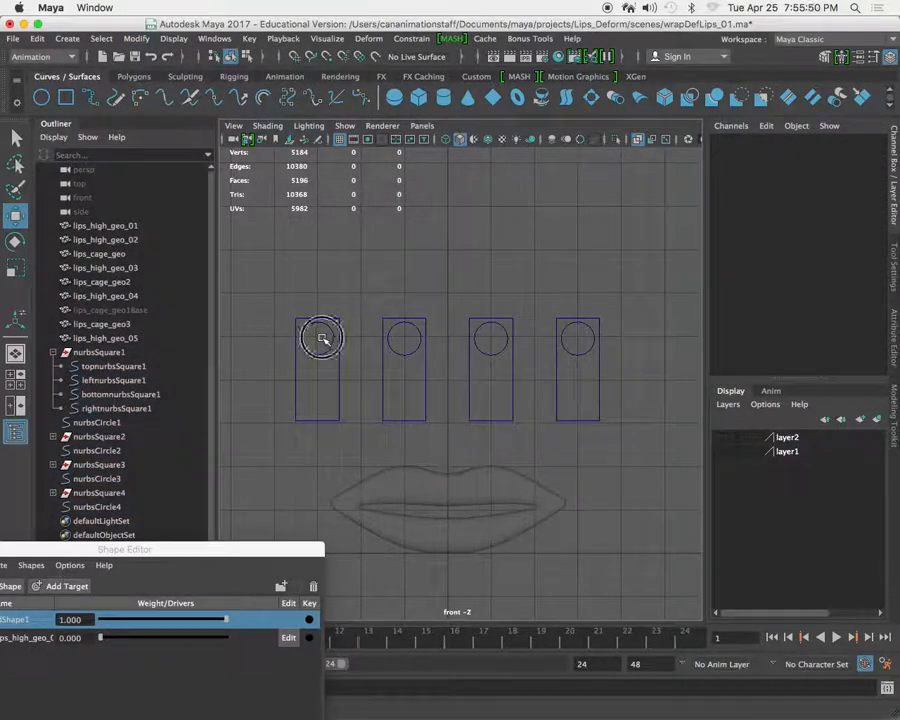
left_click(320, 339)
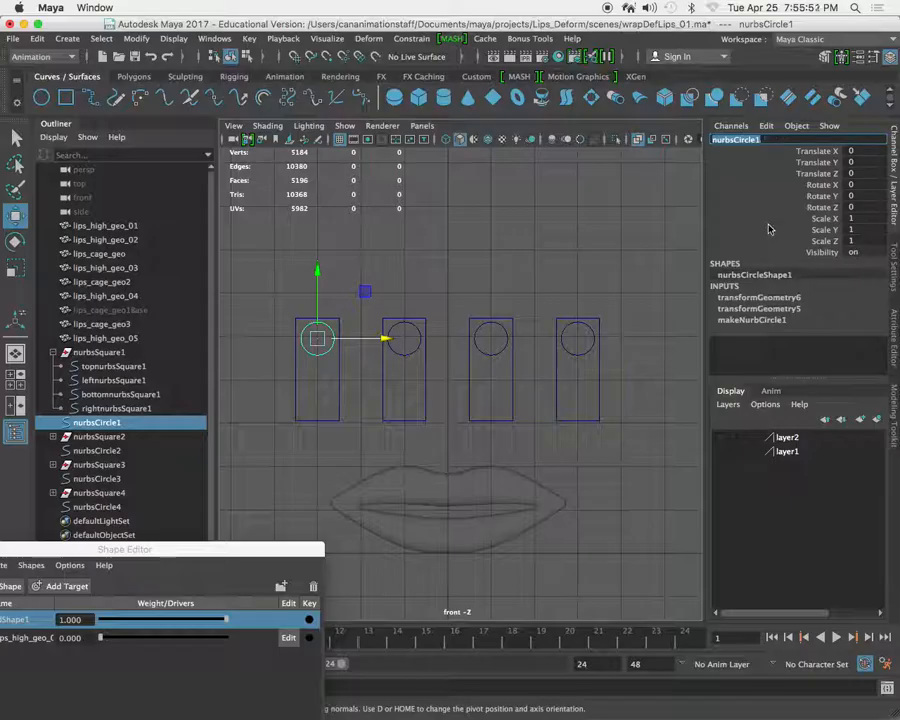
key("super+Tab")
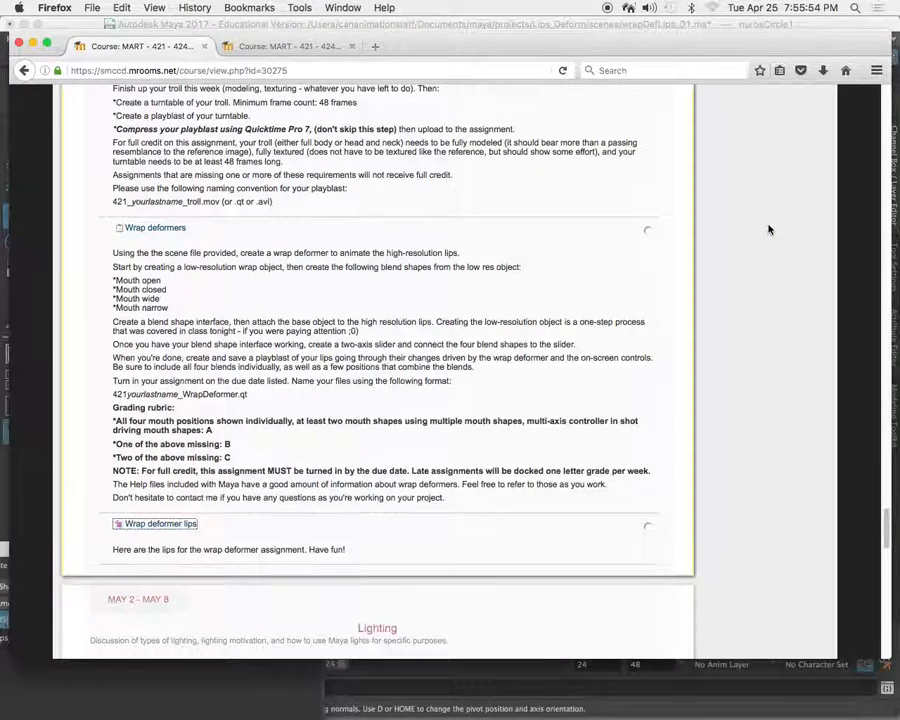
key("super+Tab")
double_click(769, 139)
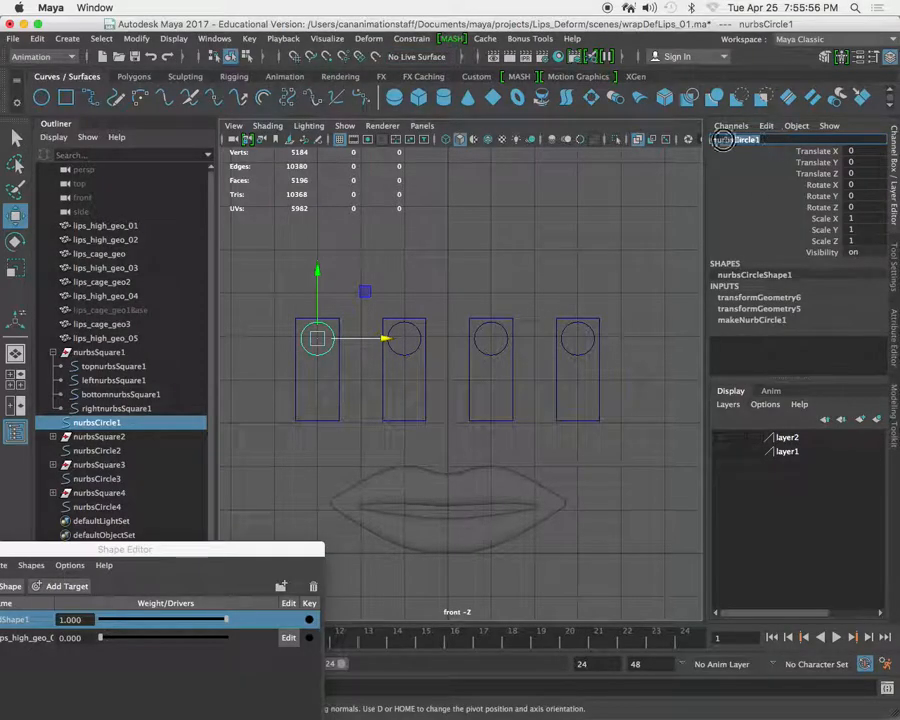
type("mouth_open")
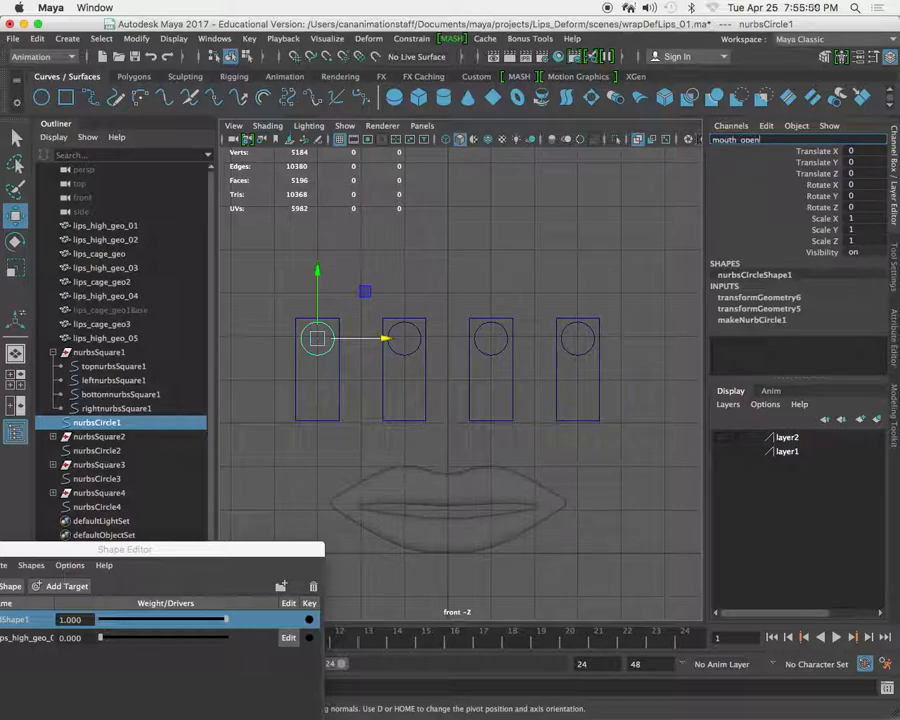
type("_manip")
key("Return")
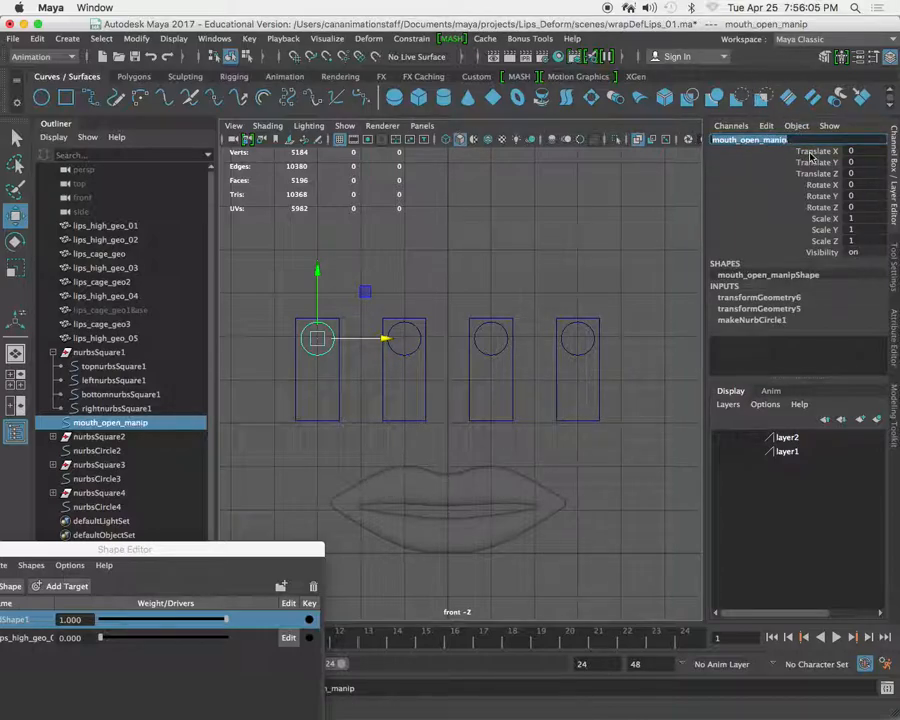
Rename the second slider's circle, nurbsCircle2, as mouth_closed_manip, reusing the name copied from mouth_open_manip.
left_click(407, 339)
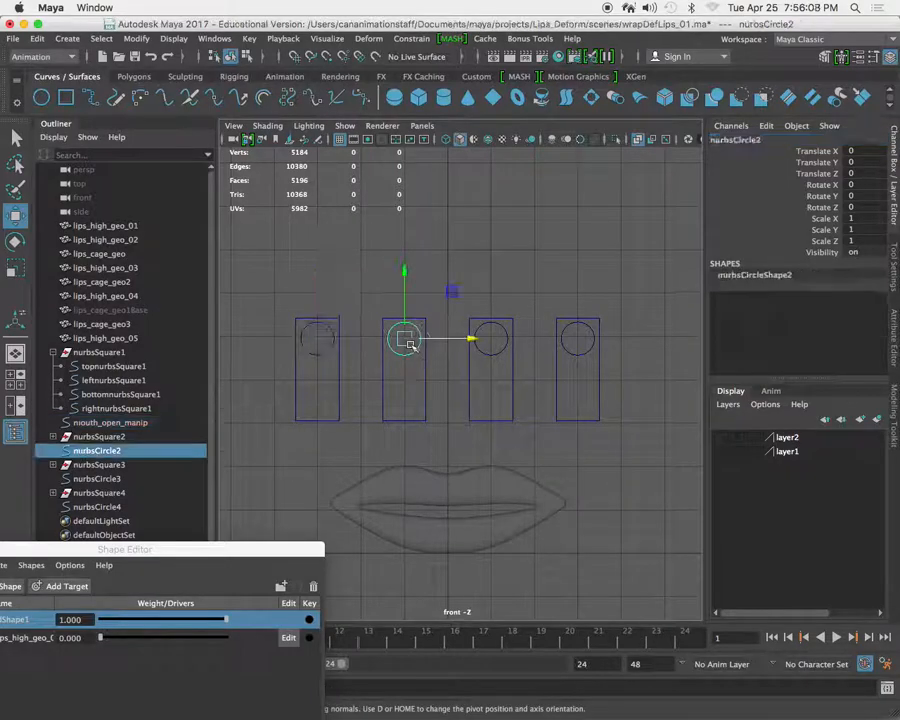
double_click(781, 140)
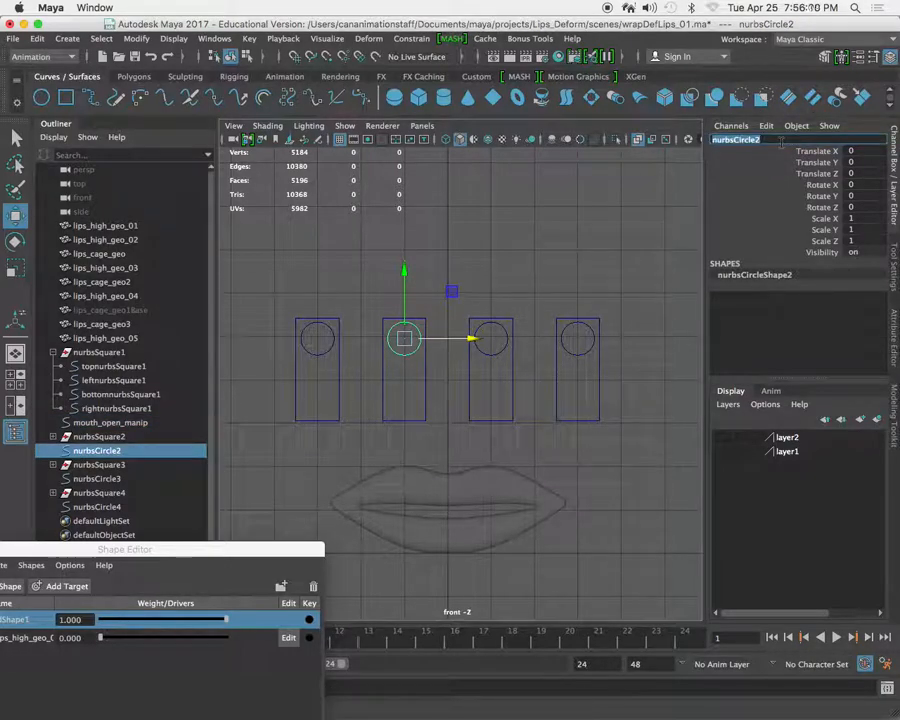
key("super+Tab")
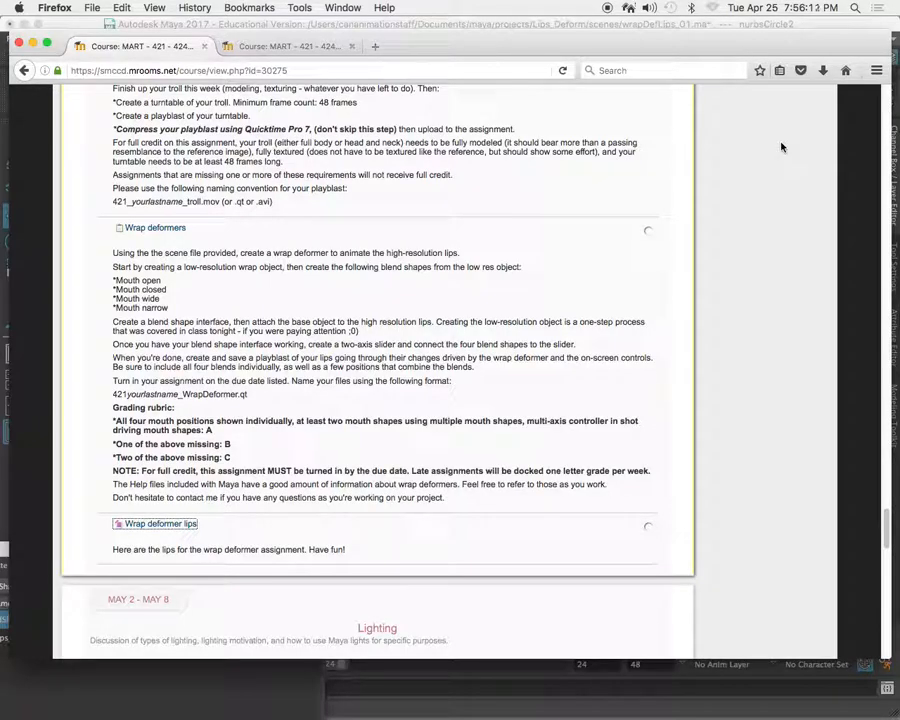
key("super+Tab")
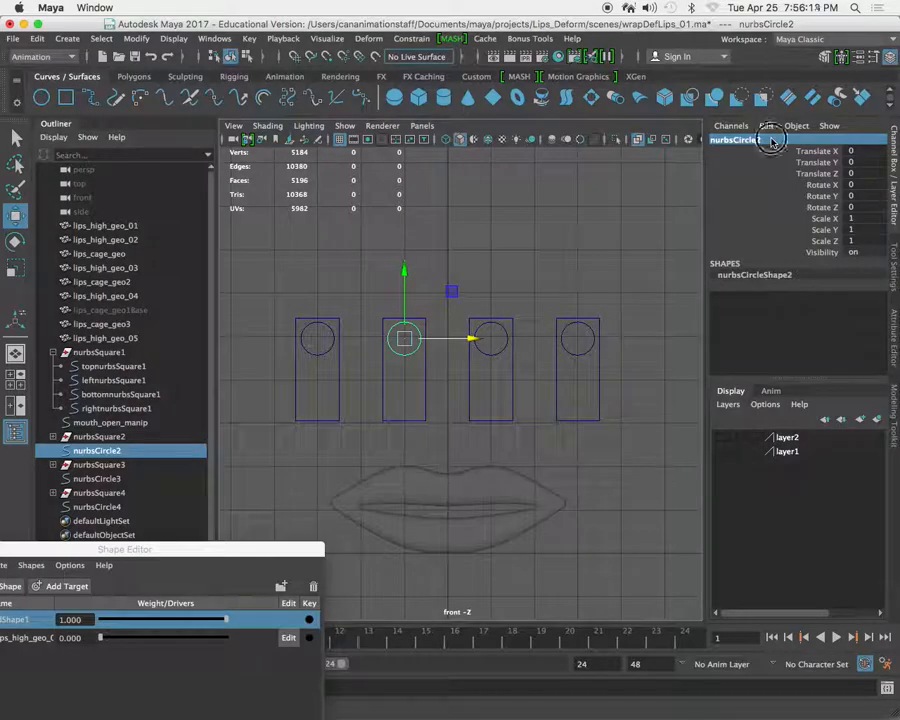
left_click(766, 140)
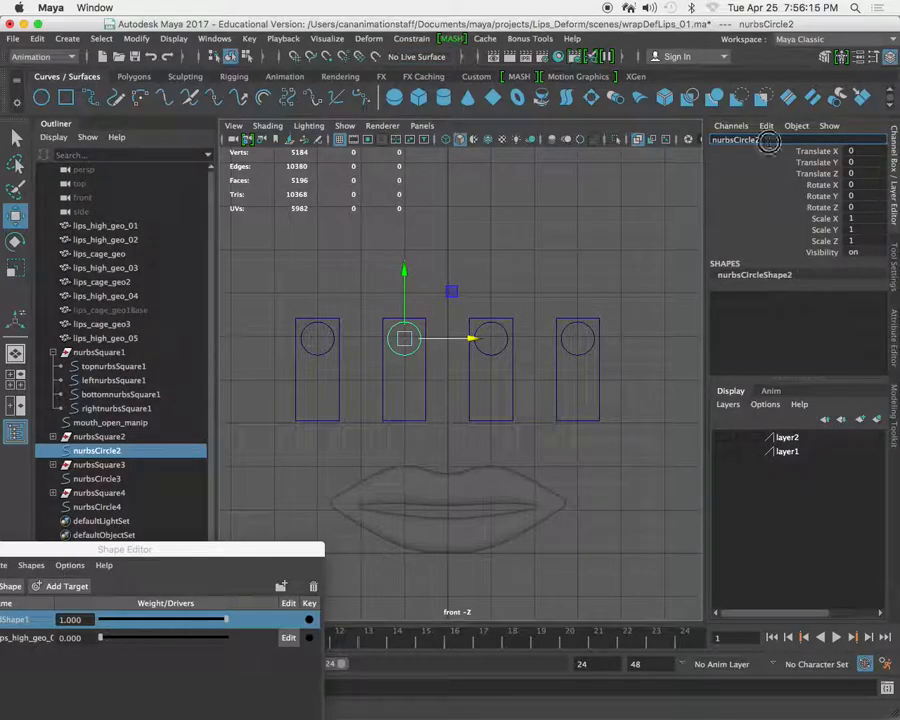
left_click_drag(774, 144, 708, 142)
left_click_drag(313, 341, 316, 369)
double_click(813, 142)
key("super+c")
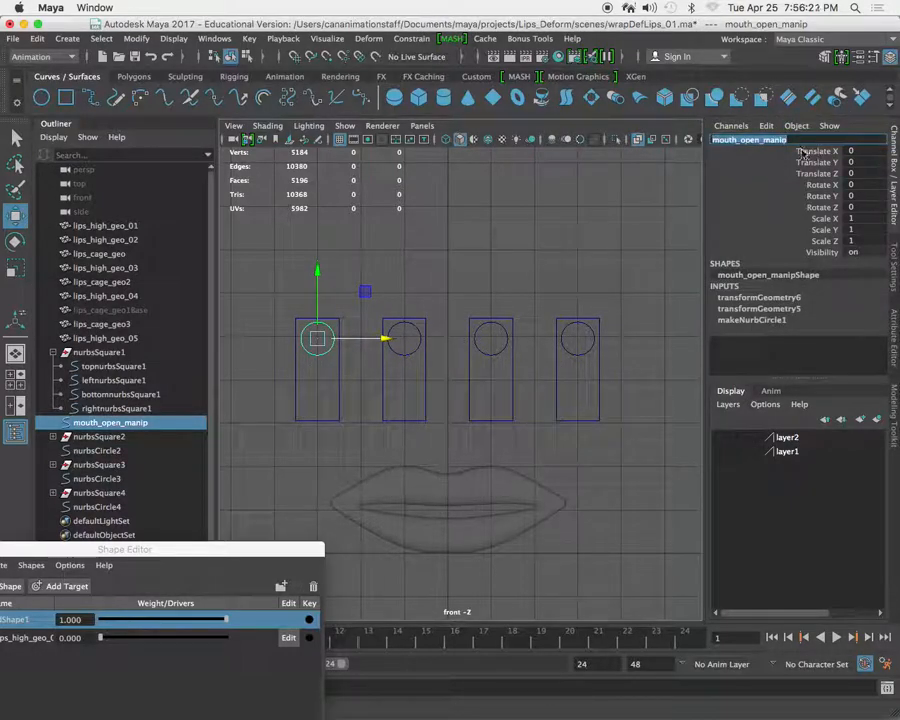
left_click(404, 338)
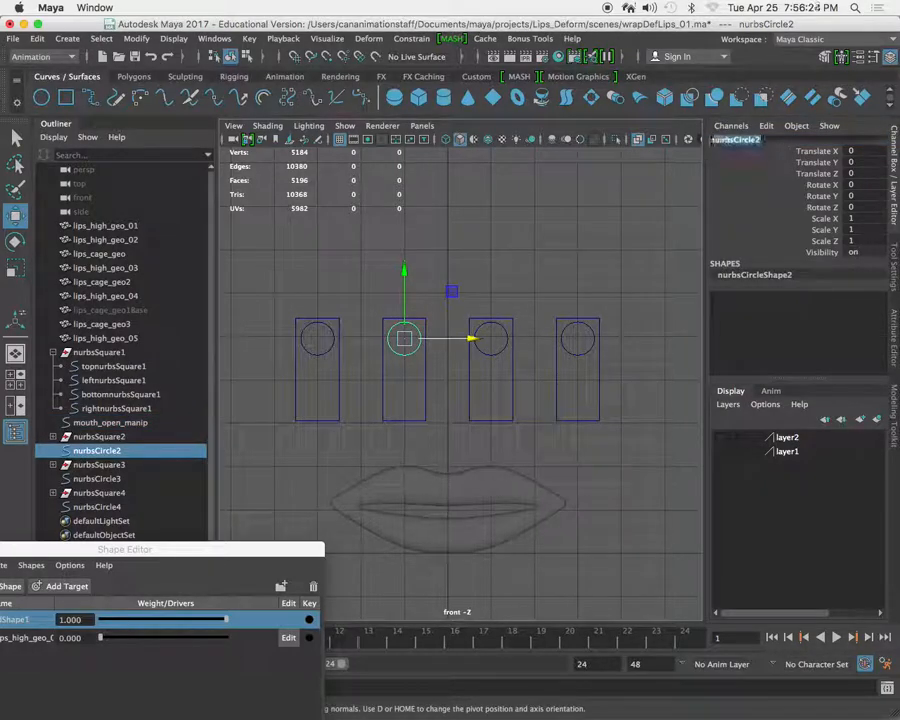
key("super+v")
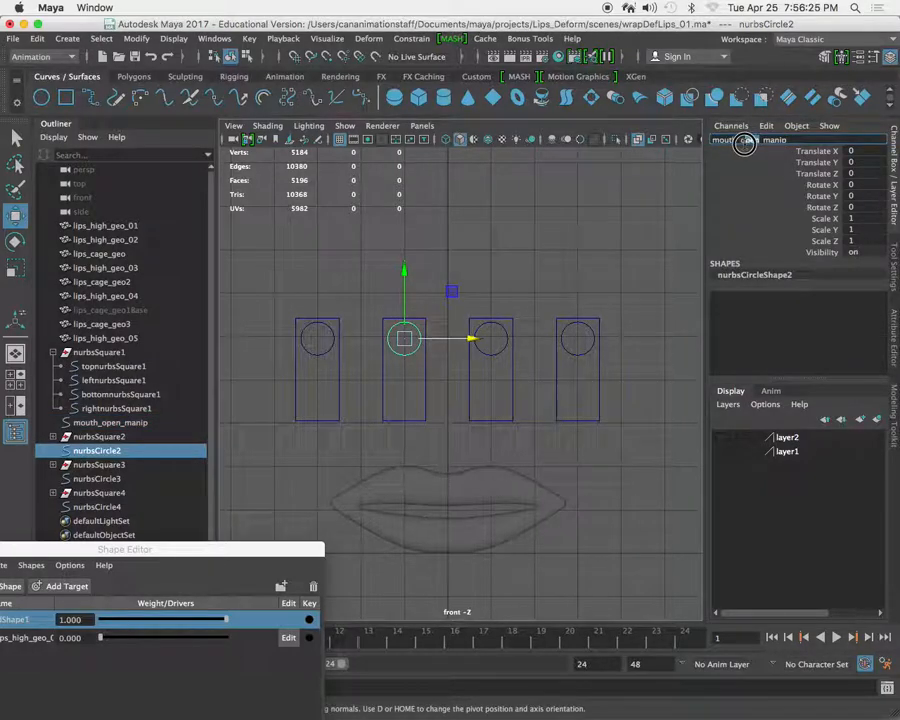
double_click(745, 141)
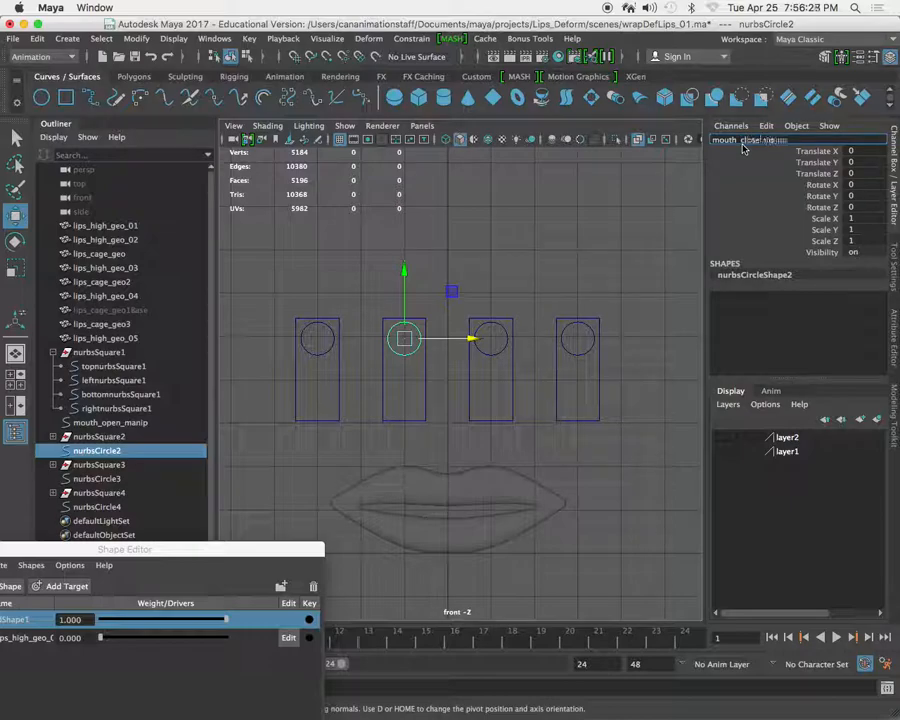
key("Return")
Rename the third slider's circle, nurbsCircle3, as mouth_wide_manip, reusing the copied name.
left_click(490, 343)
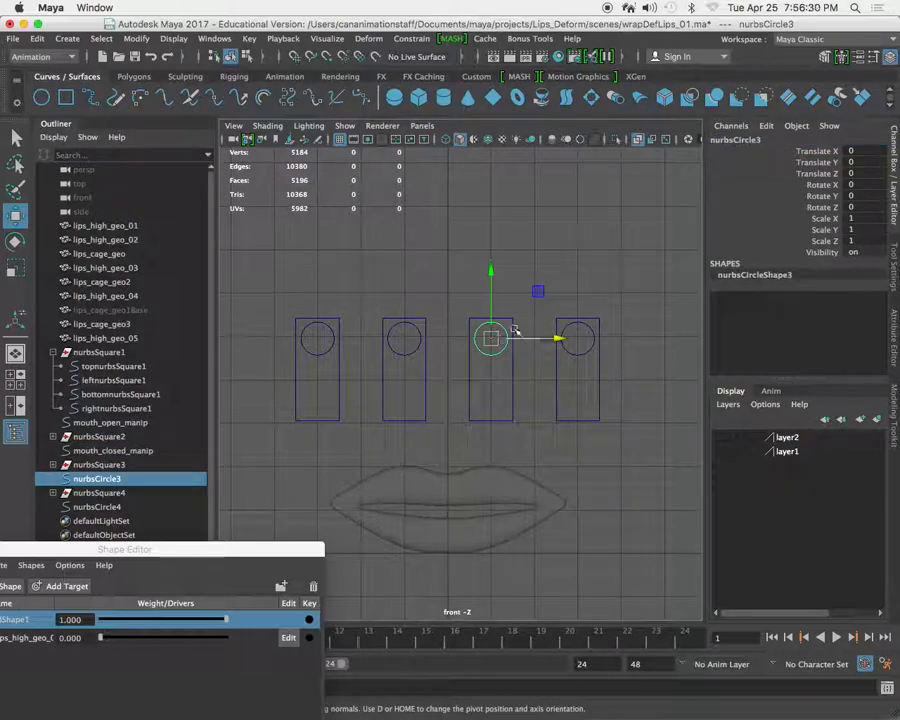
double_click(776, 141)
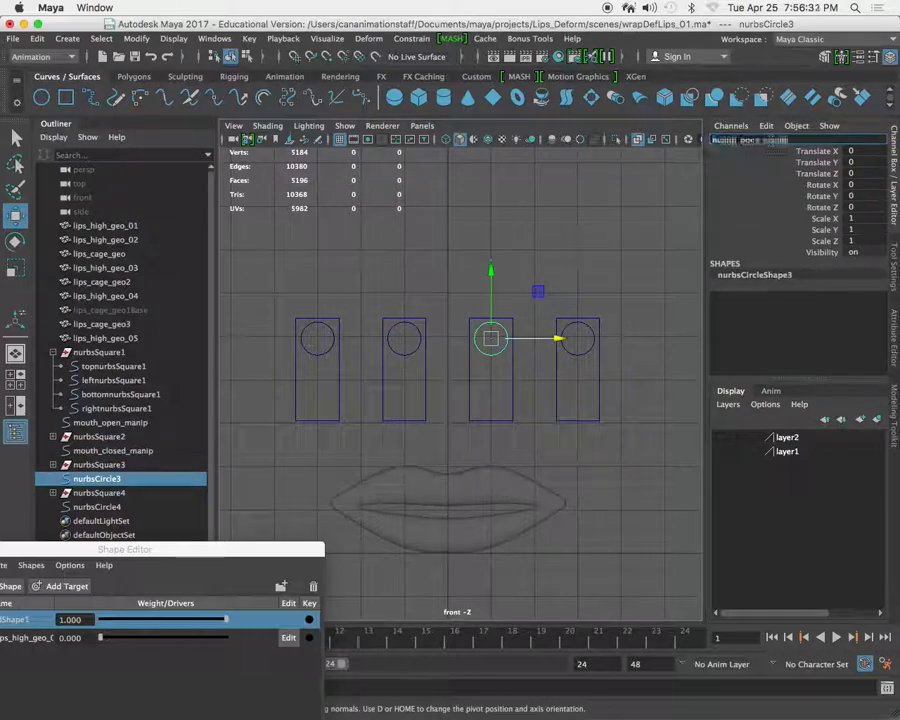
key("BackSpace")
key("BackSpace")
key("BackSpace")
key("BackSpace")
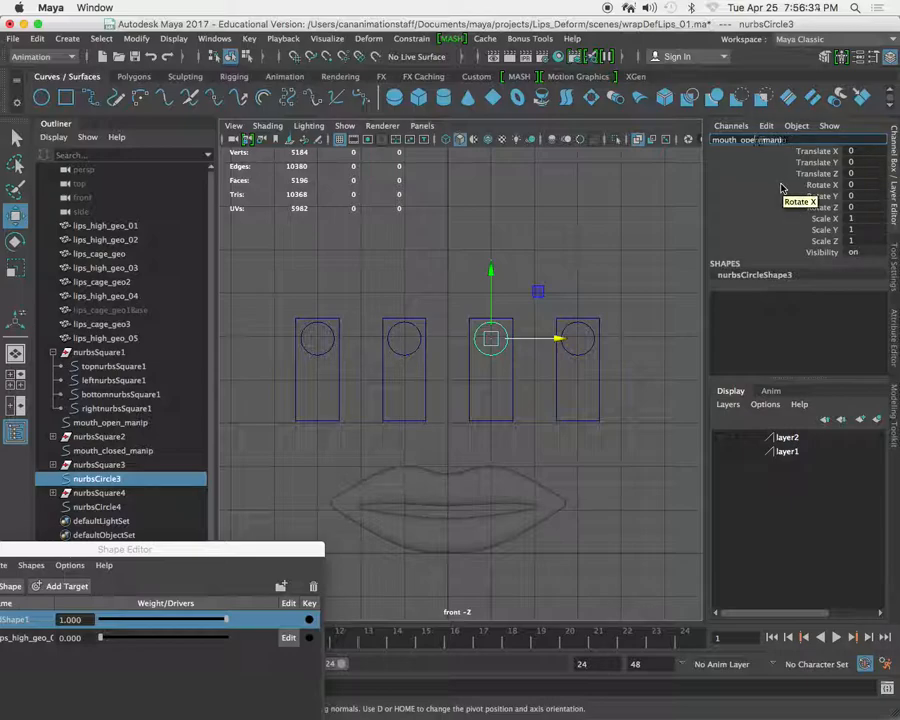
type("wide_mani")
key("Return")
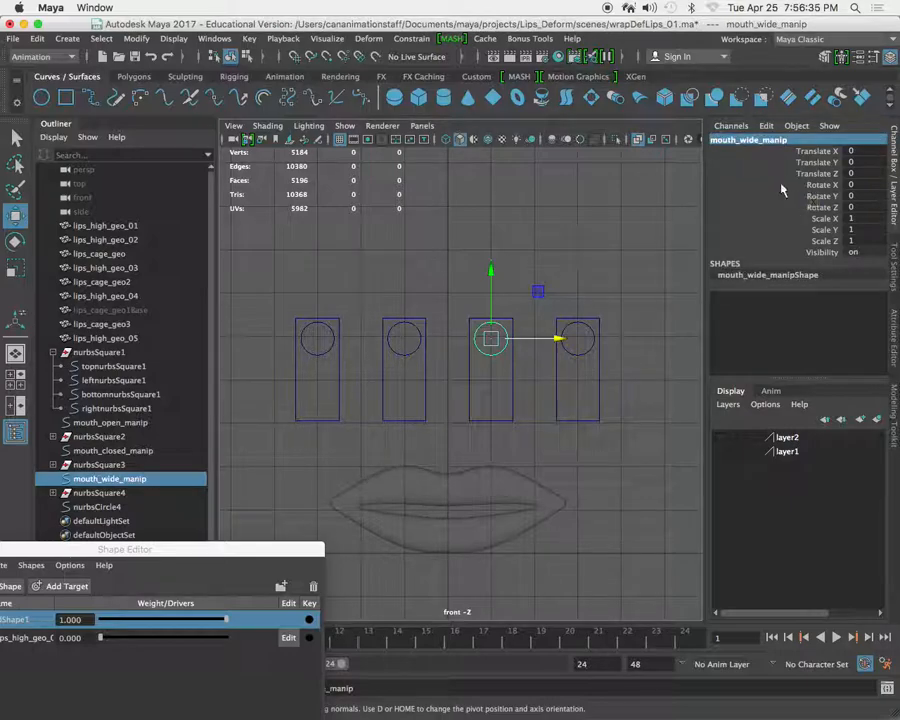
Rename the fourth slider's circle, nurbsCircle4, as mouth_narrow_manip, reusing the copied name.
left_click(576, 338)
double_click(767, 142)
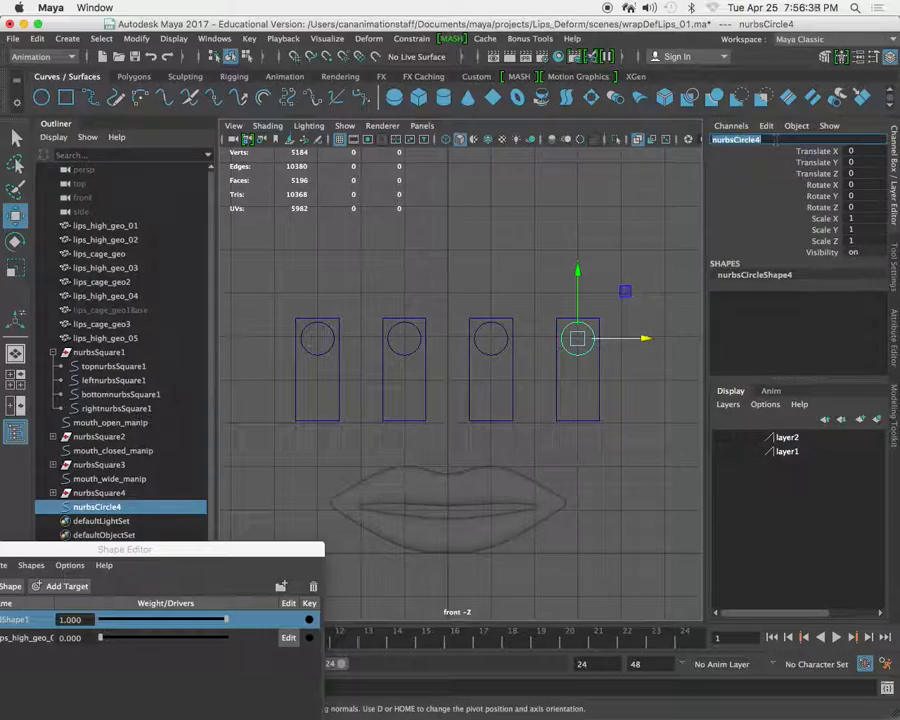
key("super+v")
key("BackSpace")
key("BackSpace")
key("BackSpace")
key("BackSpace")
type("narrow")
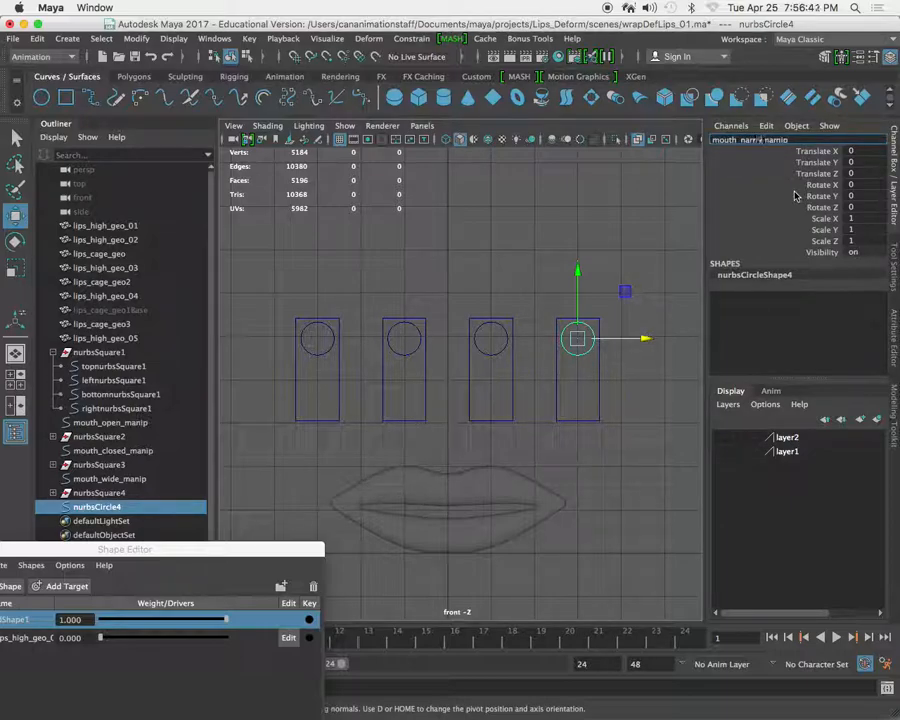
key("Return")
Select the mouth_open_manip circle, try moving it down to about -0.113 in Translate Y, and undo the move.
left_click_drag(241, 548, 288, 492)
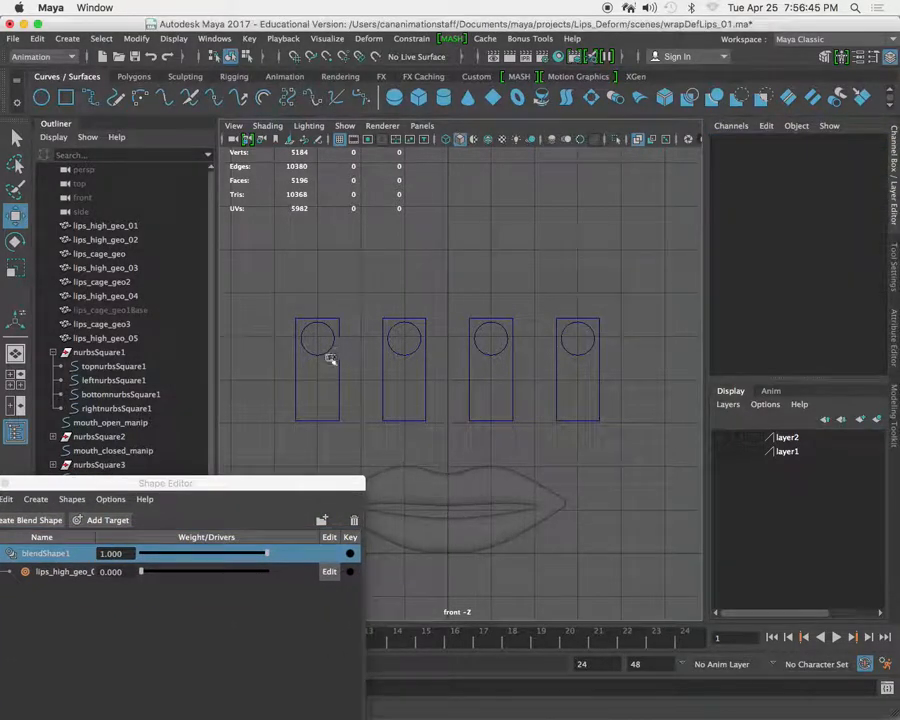
left_click(316, 360)
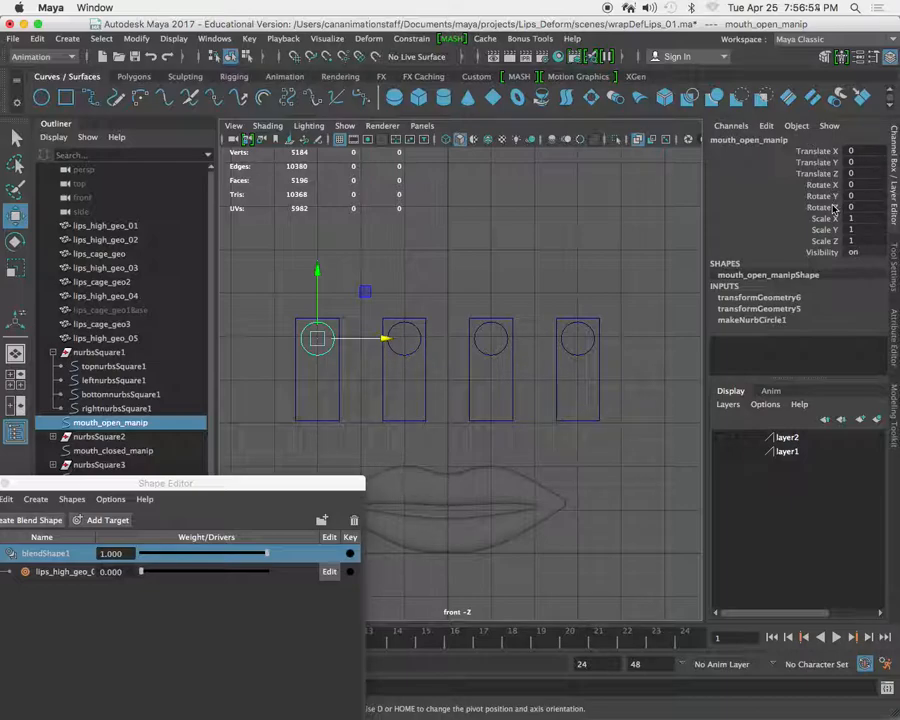
left_click_drag(319, 268, 322, 276)
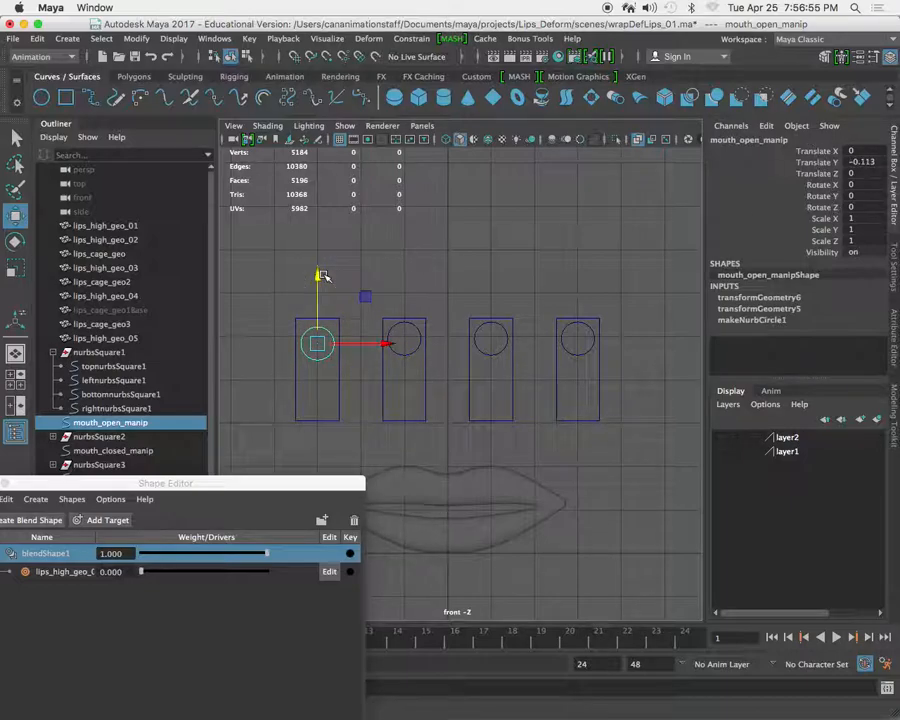
key("super+z")
Open Set Driven Key for the Translate Y channel of mouth_open_manip and load that circle as the driver.
left_click(814, 163)
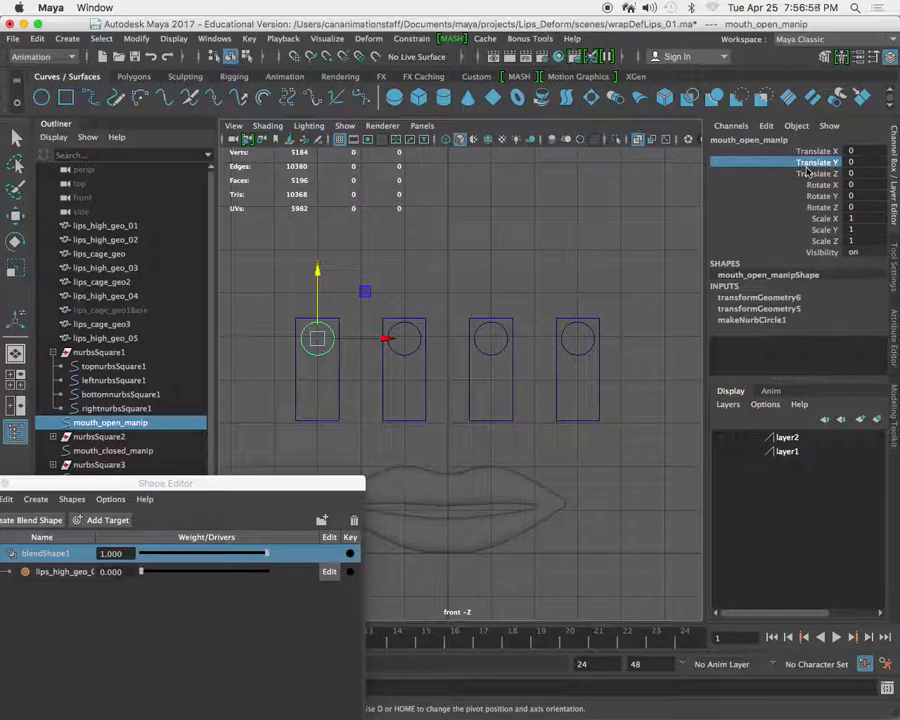
left_click(767, 127)
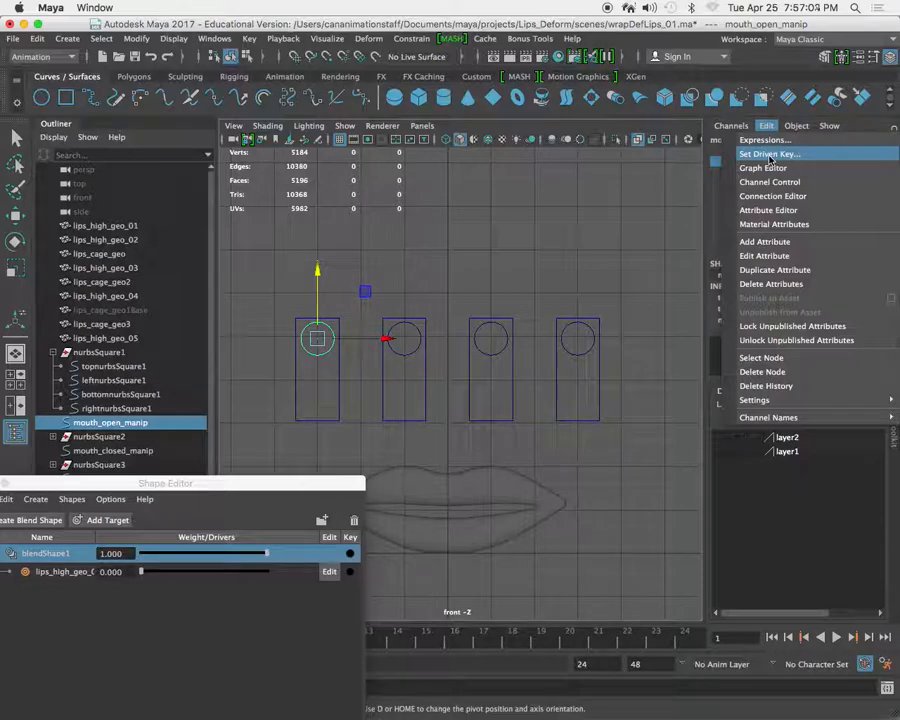
left_click(769, 155)
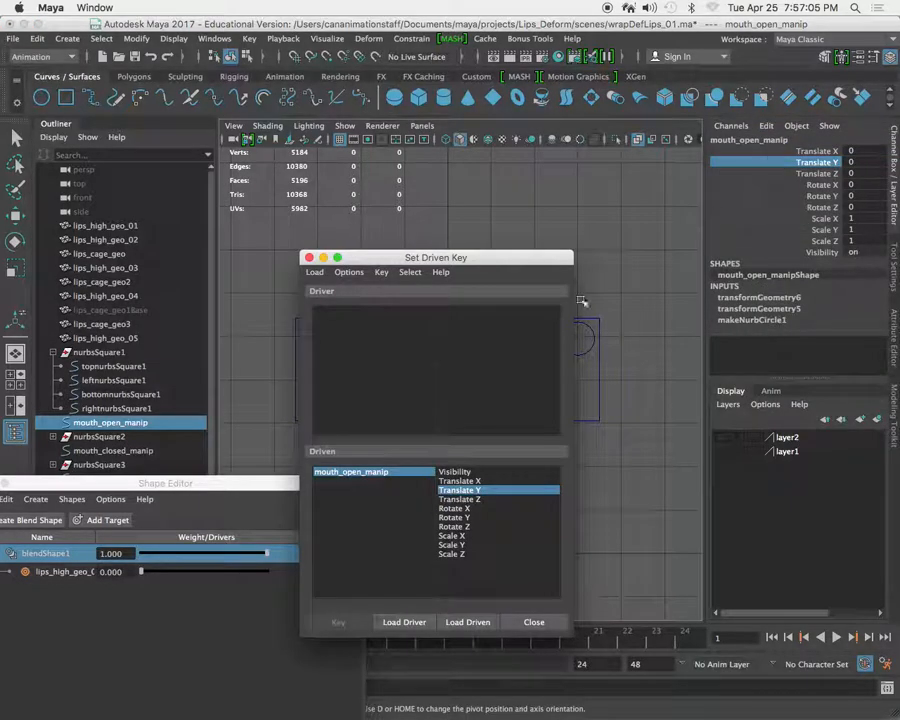
left_click_drag(482, 257, 578, 182)
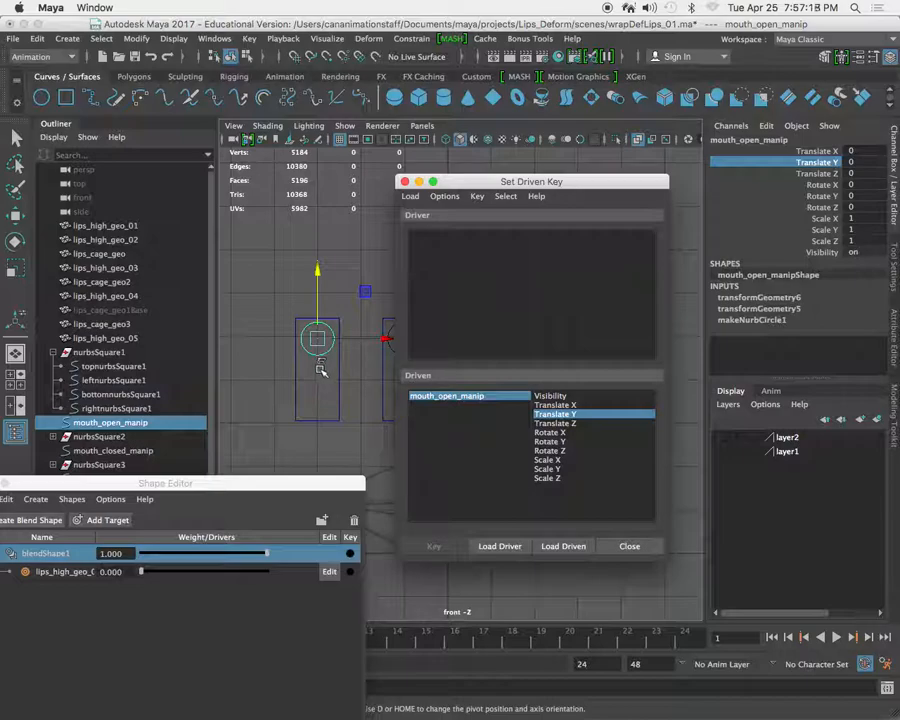
left_click(503, 548)
Try to load the lips_high_geo target from the Shape Editor as the driven object in Set Driven Key.
left_click_drag(240, 487, 318, 432)
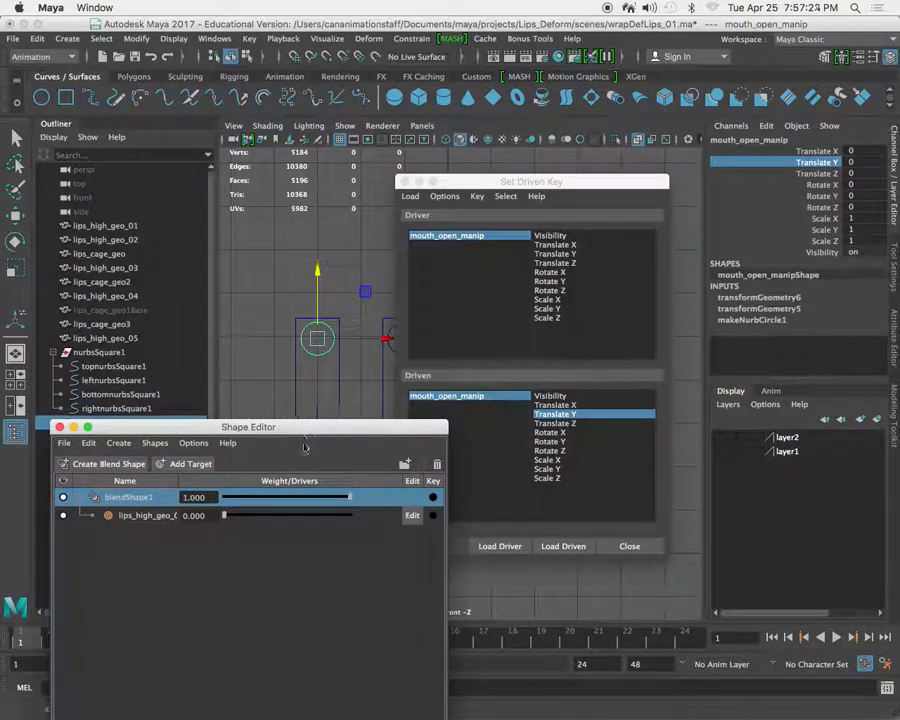
left_click(140, 515)
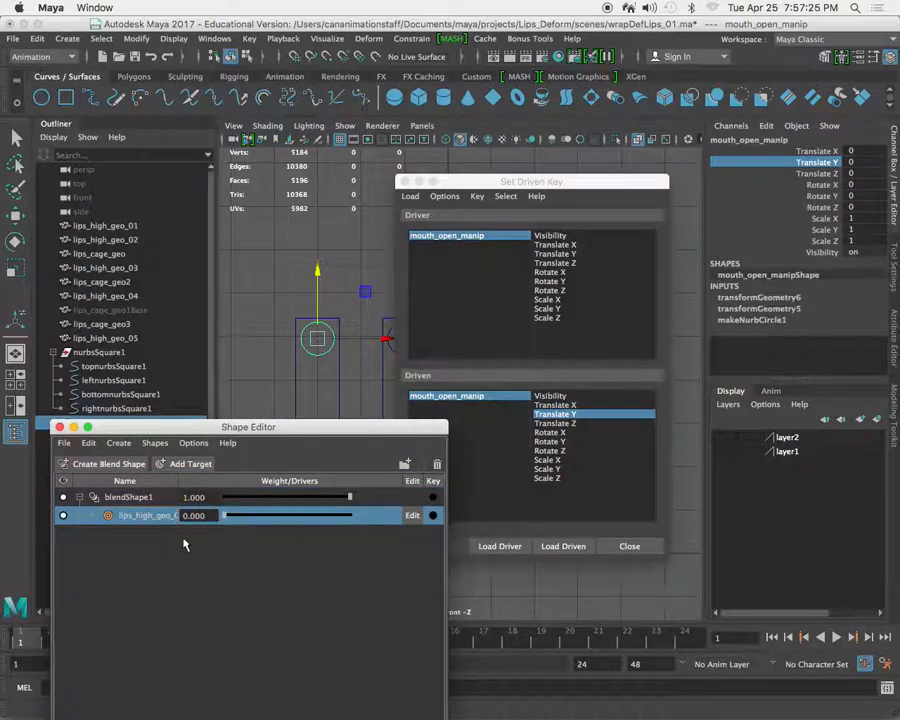
left_click_drag(296, 427, 170, 413)
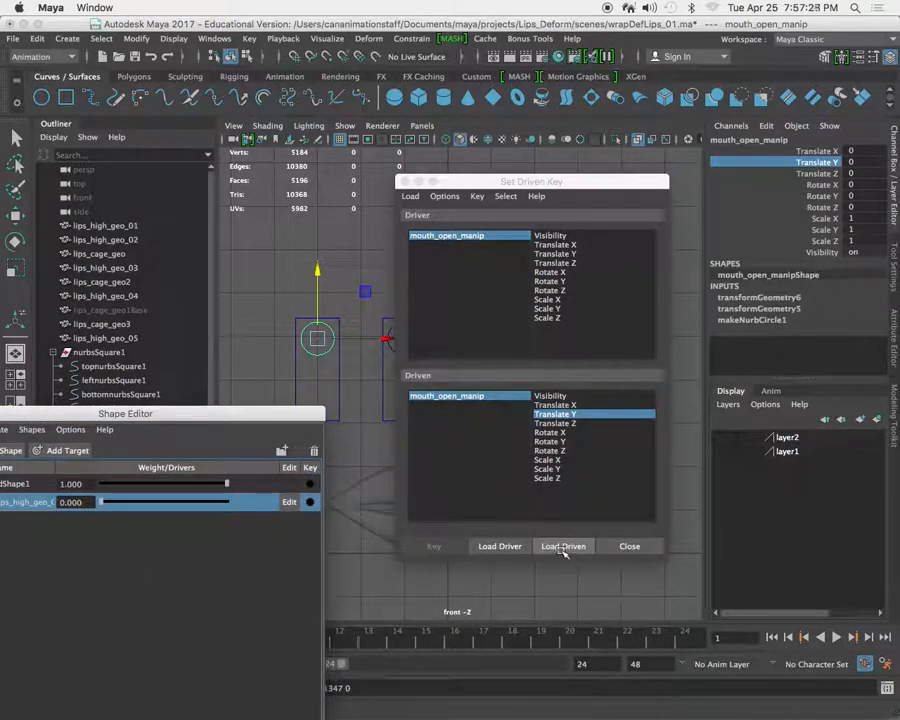
left_click(563, 547)
Select blendShape1 in the Shape Editor and try to load it as the driven object in Set Driven Key.
left_click_drag(195, 415, 352, 382)
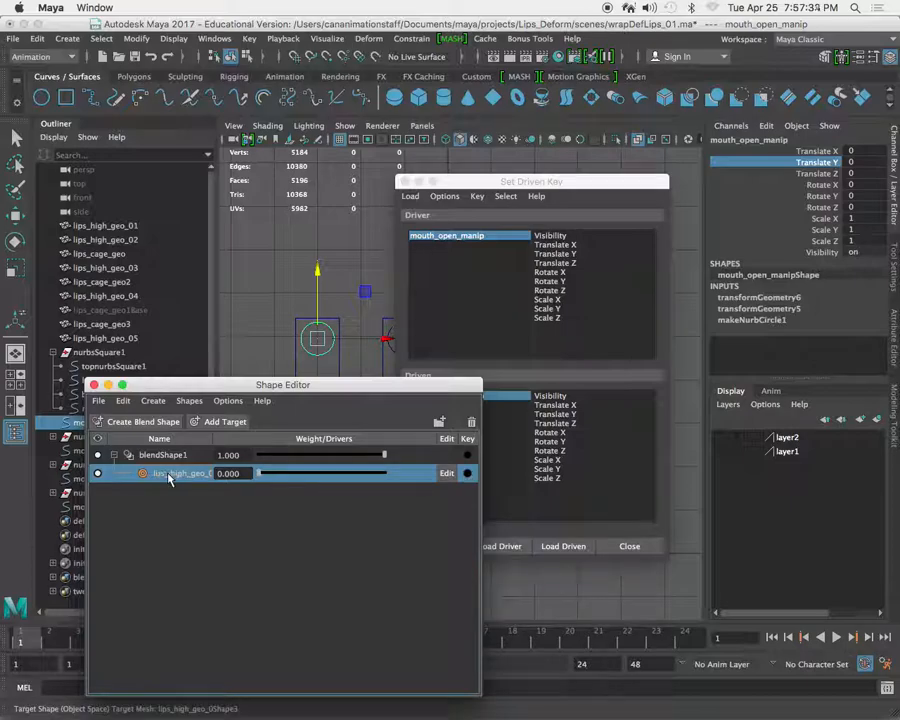
left_click(97, 474)
left_click_drag(372, 386, 311, 374)
left_click(81, 441)
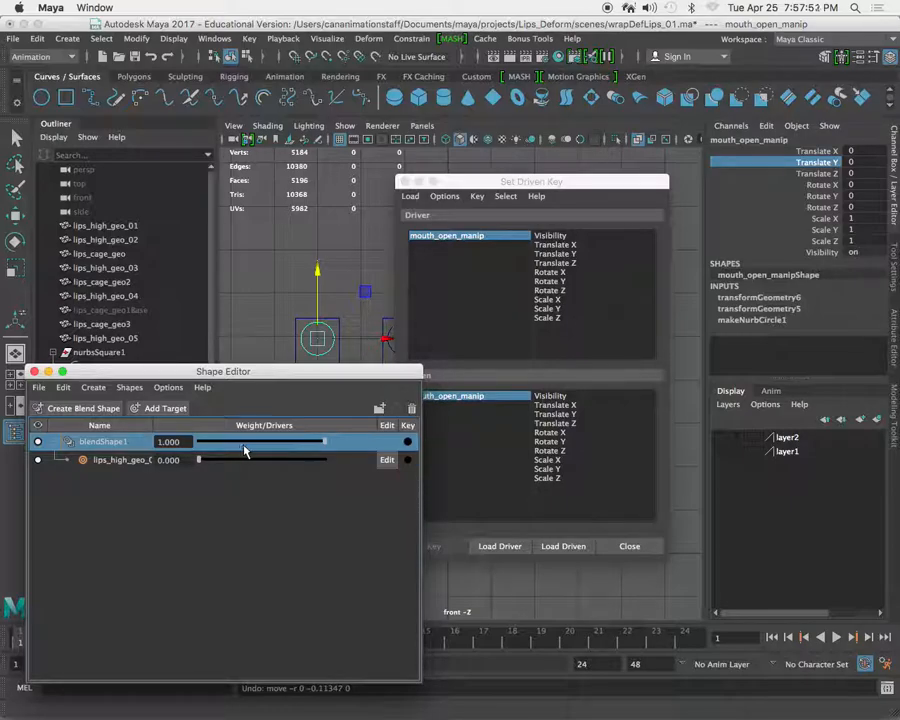
left_click(566, 546)
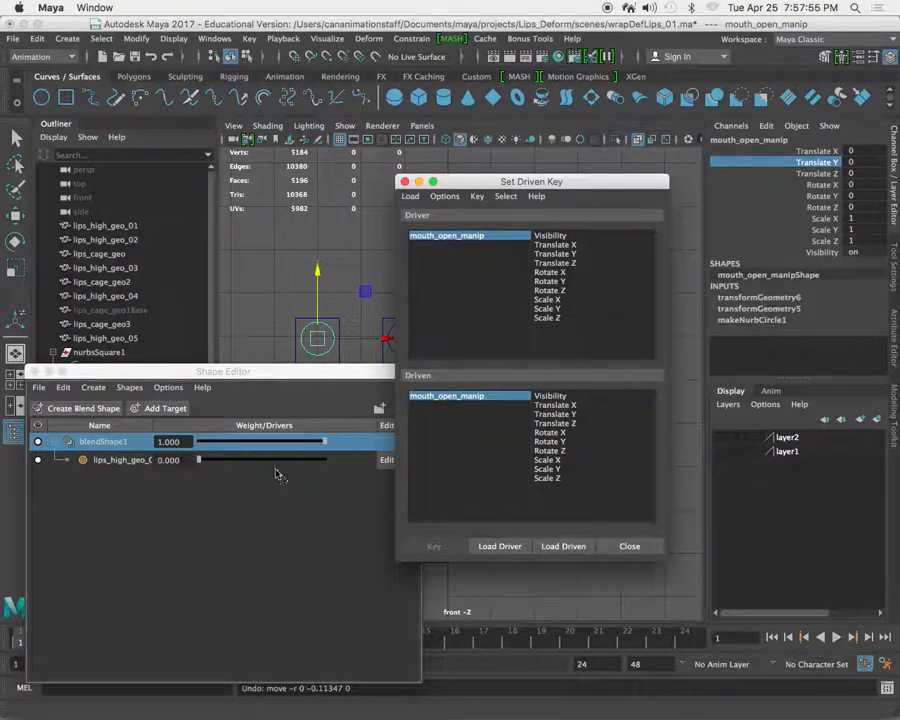
left_click(158, 373)
left_click(112, 464)
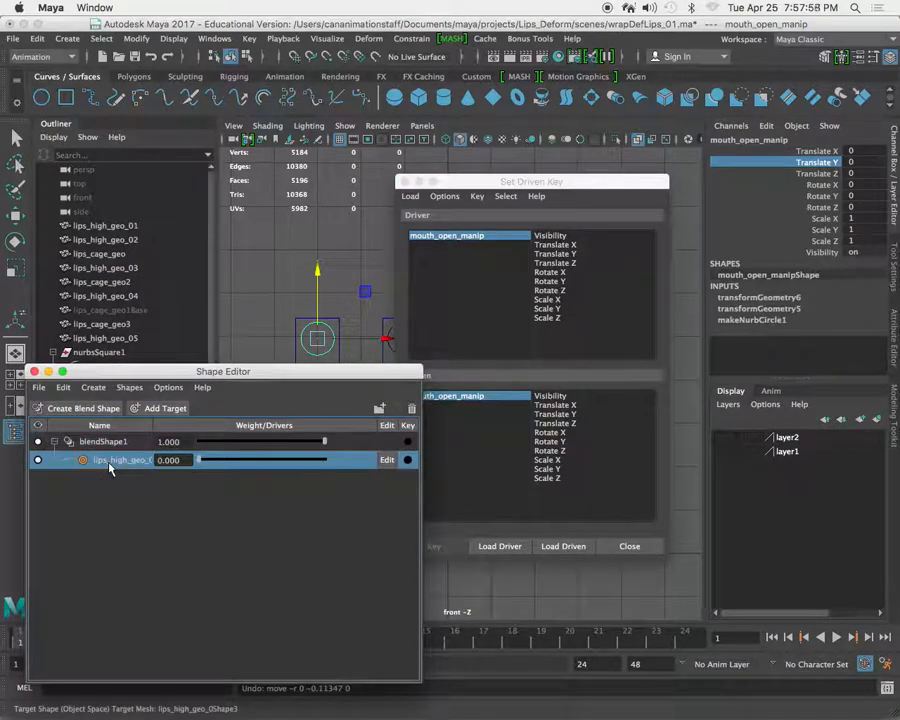
left_click(387, 461)
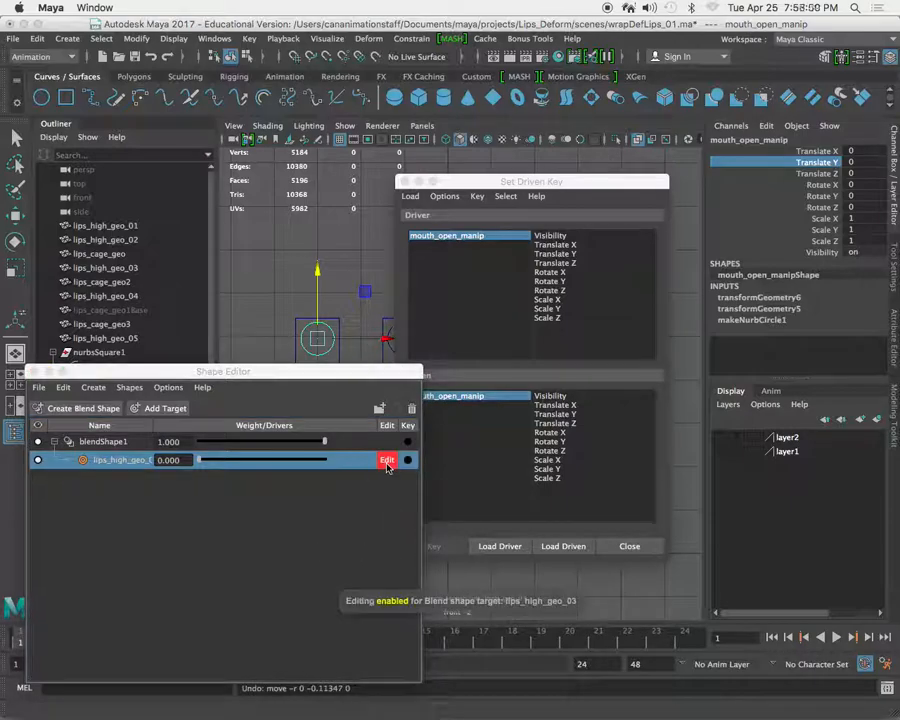
left_click(387, 461)
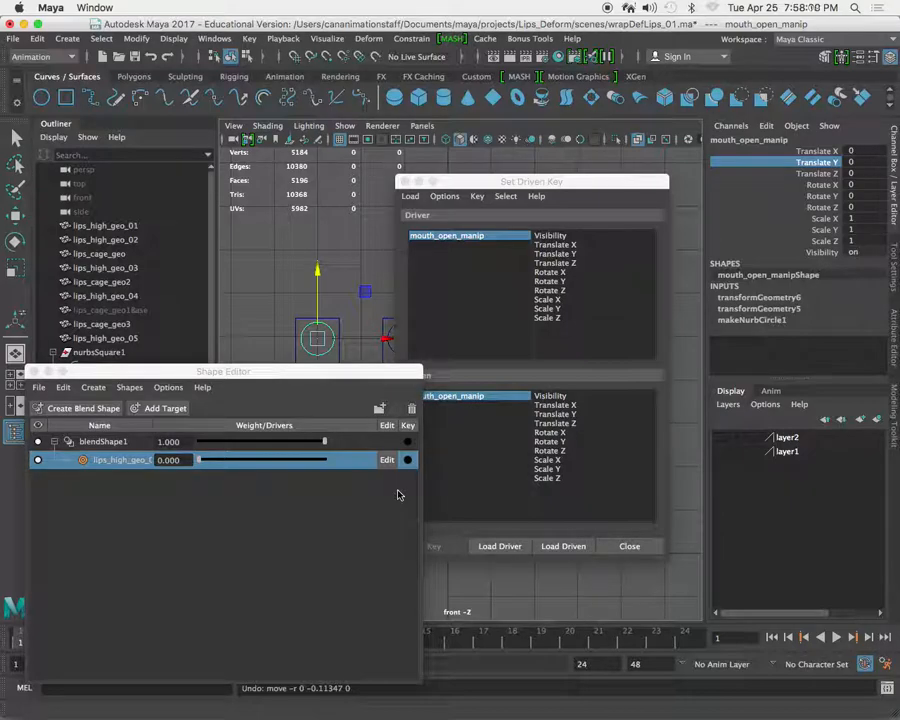
Choose Translate Y of mouth_open_manip as the driver channel in Set Driven Key.
left_click(594, 186)
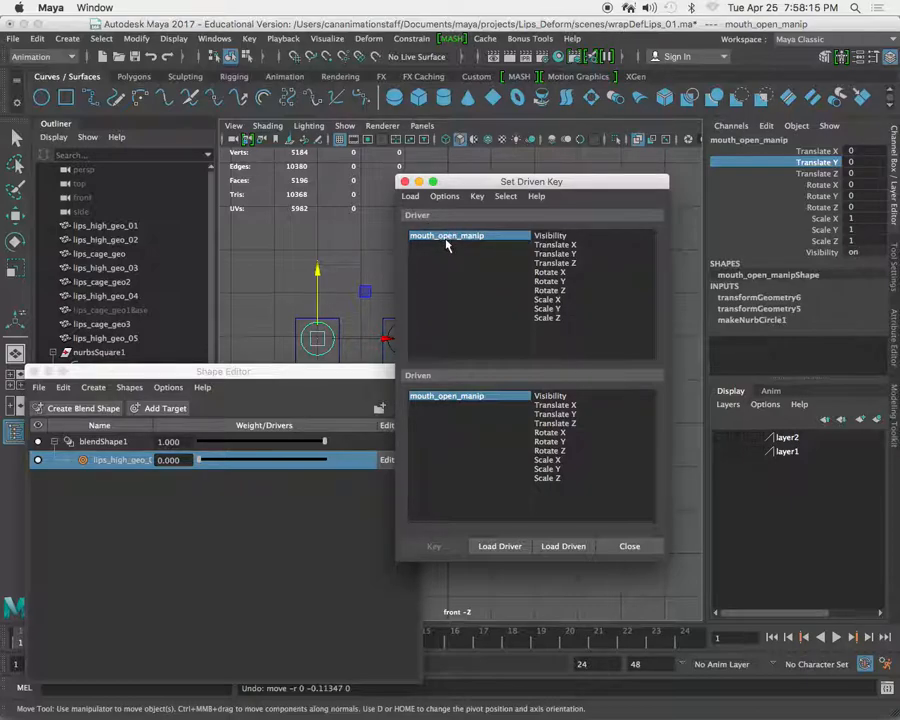
left_click(566, 255)
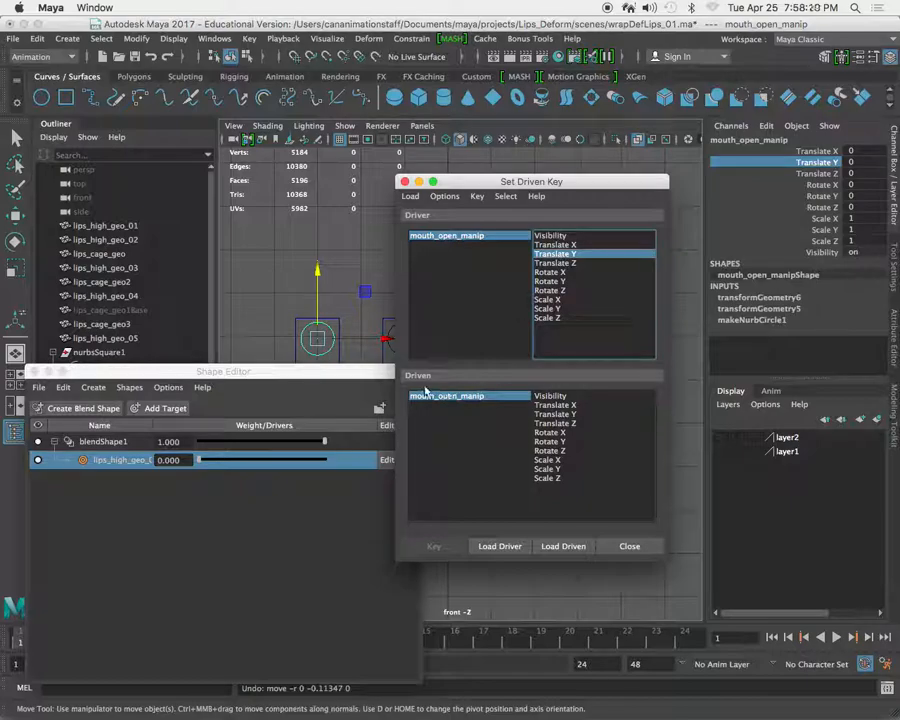
left_click(296, 384)
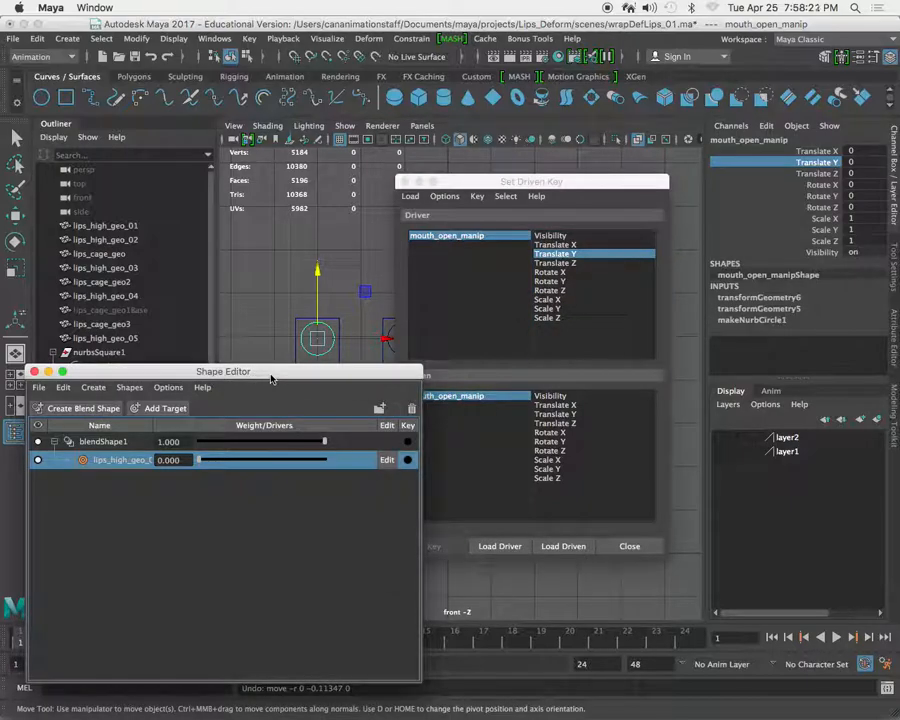
Look for a usable option on the lips_high_geo_03 target in the Shape Editor and try to load the target as driven.
right_click(102, 459)
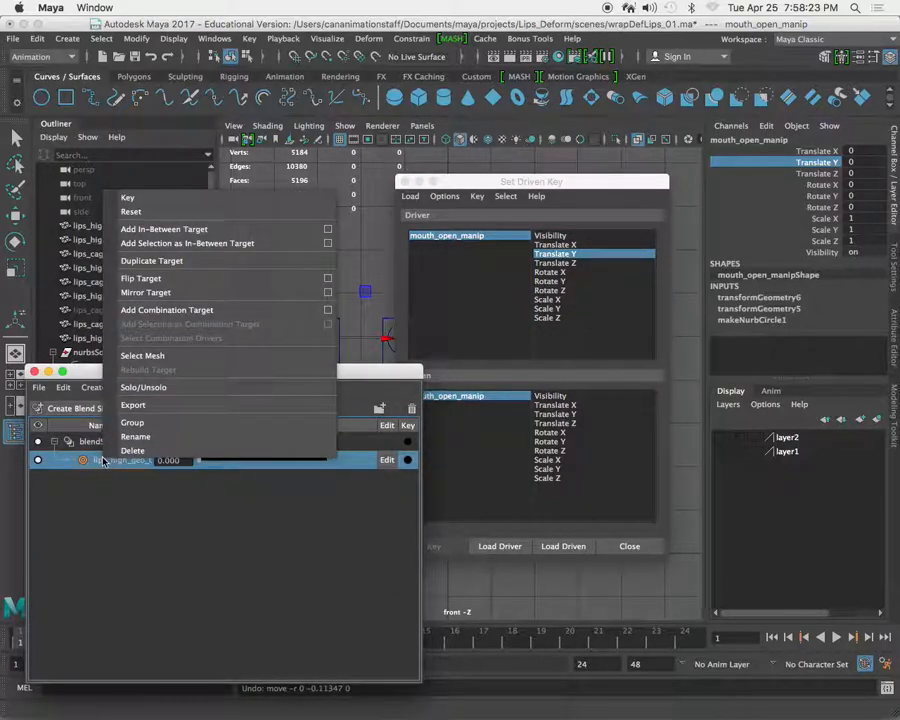
right_click(209, 461)
left_click(188, 504)
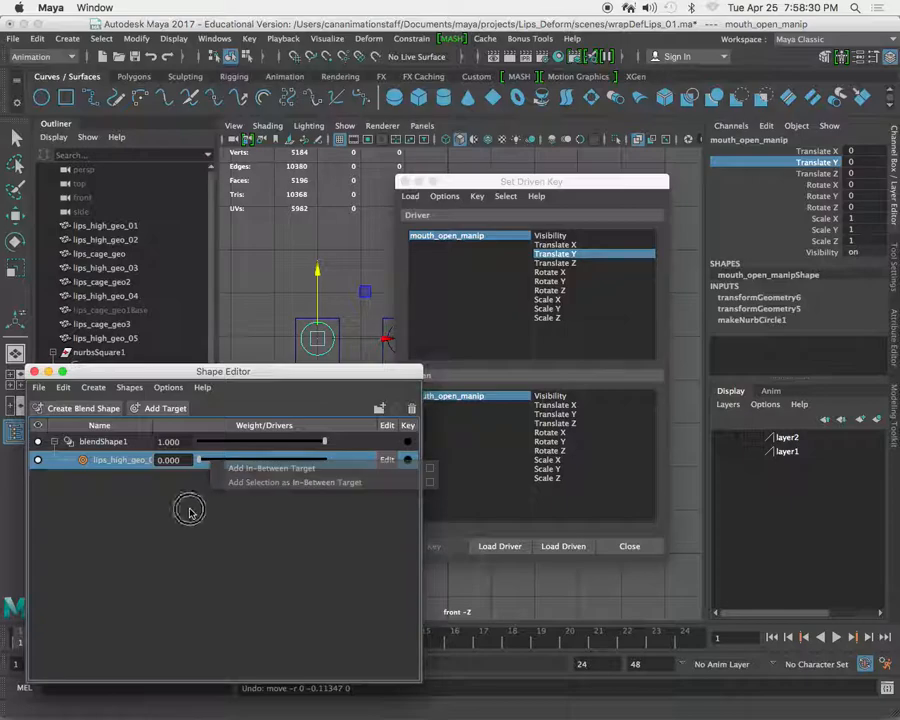
left_click(82, 470)
left_click(83, 461)
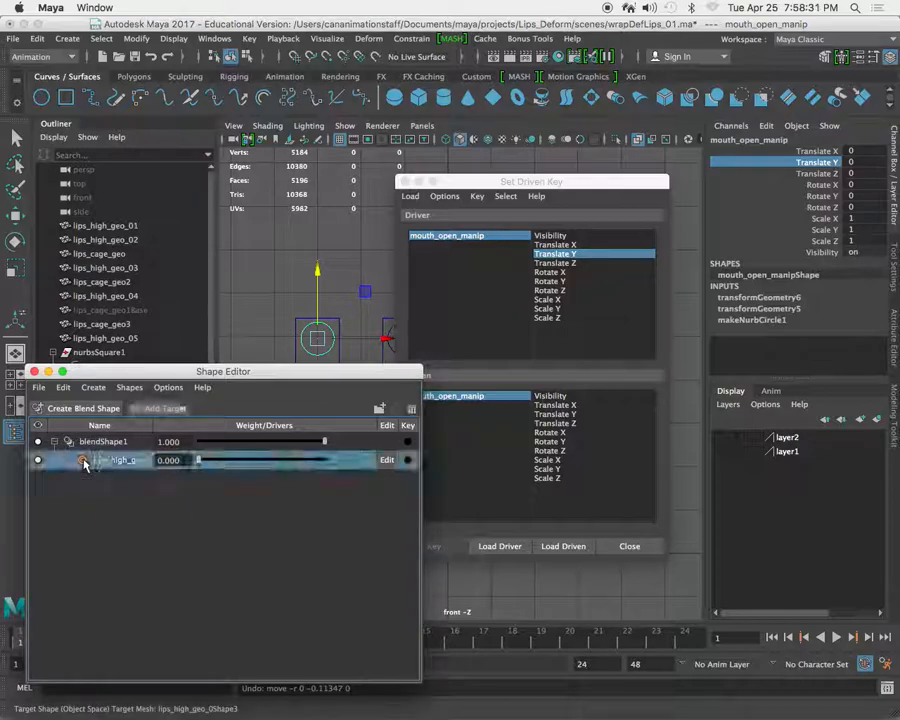
left_click(555, 547)
Try to load the lips_high_geo_03 target as driven with target editing enabled, and disable editing again.
left_click(234, 520)
left_click(387, 459)
left_click(566, 546)
left_click(387, 459)
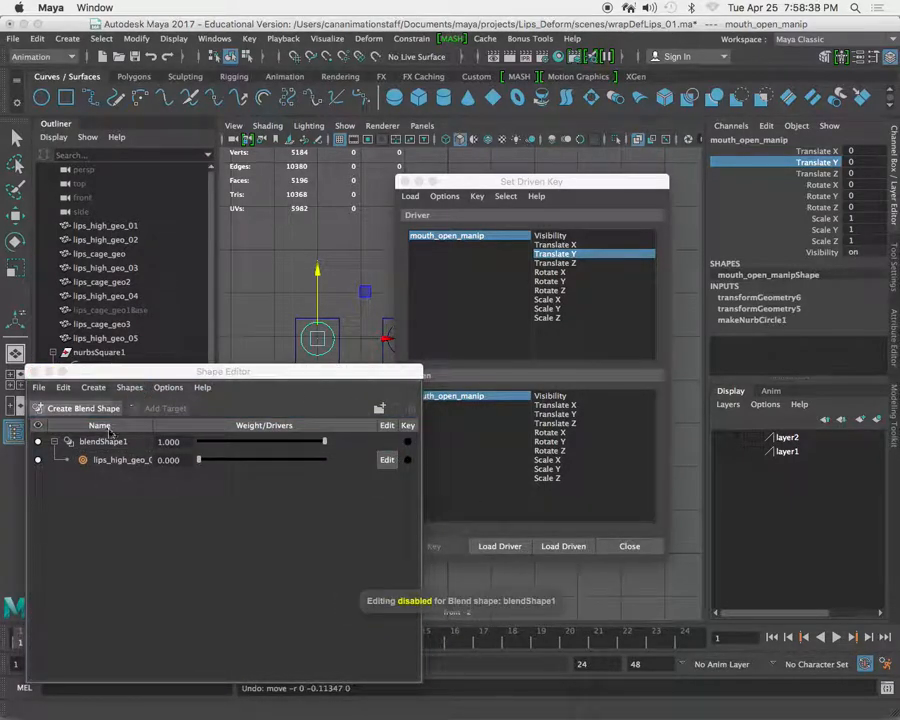
left_click(40, 460)
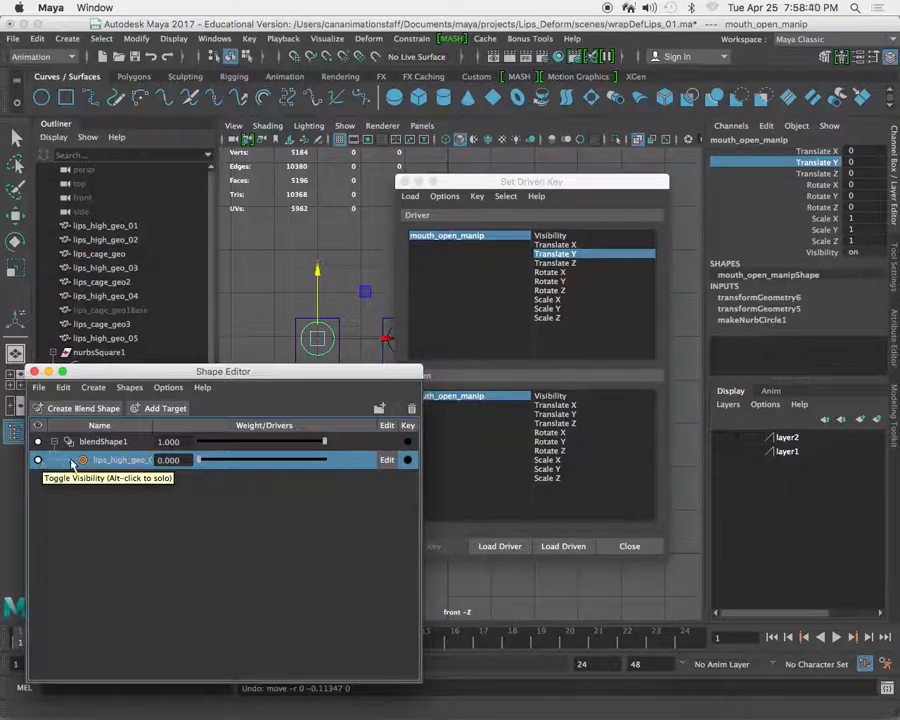
Select the lips_high_geo_03 mesh in the perspective view and load it as the driven object in Set Driven Key.
left_click_drag(296, 380, 150, 405)
left_click_drag(548, 183, 735, 272)
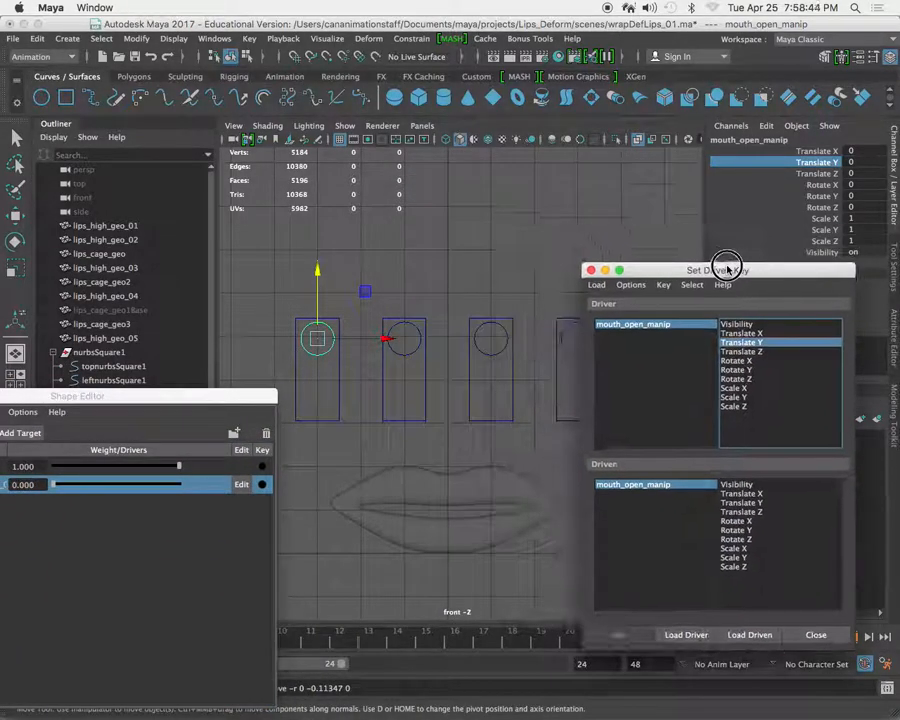
key("space")
key("space")
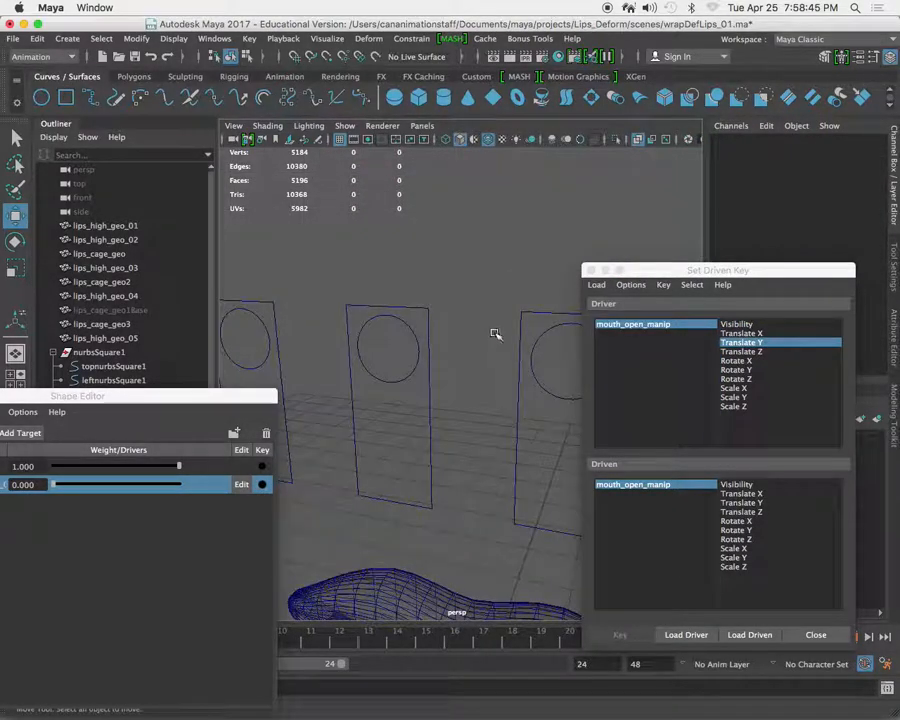
right_click_drag(516, 338, 324, 254, "alt")
mouse_move(417, 360)
left_mouse_down("alt")
mouse_move(420, 336)
mouse_move(422, 362)
left_mouse_up("alt")
left_click(372, 352)
left_click_drag(656, 270, 536, 226)
left_click(372, 388)
left_click(583, 591)
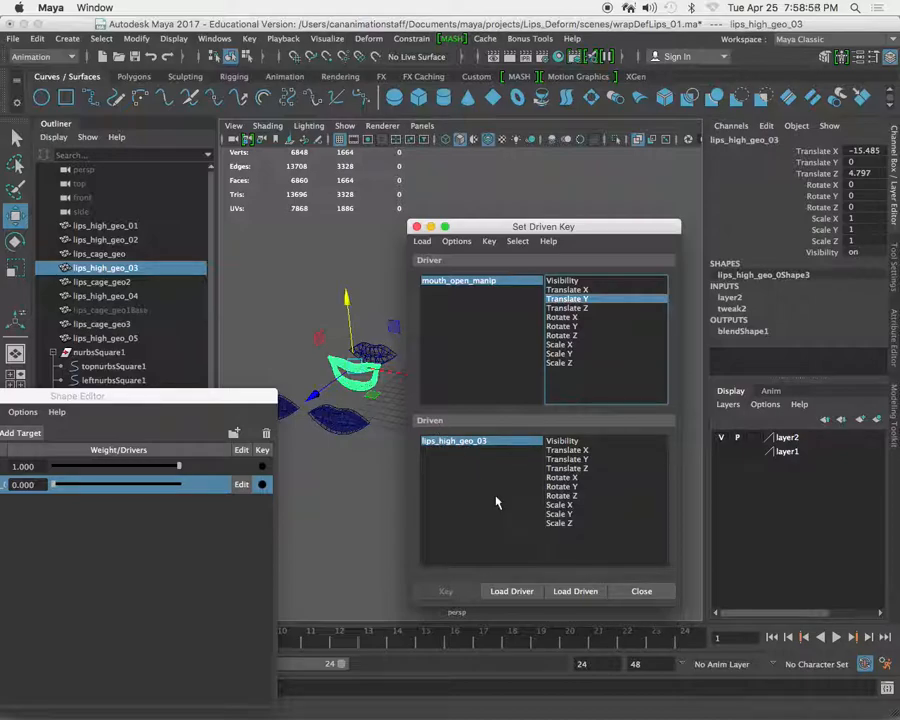
Examine the attributes of lips_high_geo_03 and the members of blendShape1Set for a way to reach the blend shape weight.
left_click_drag(540, 228, 534, 384)
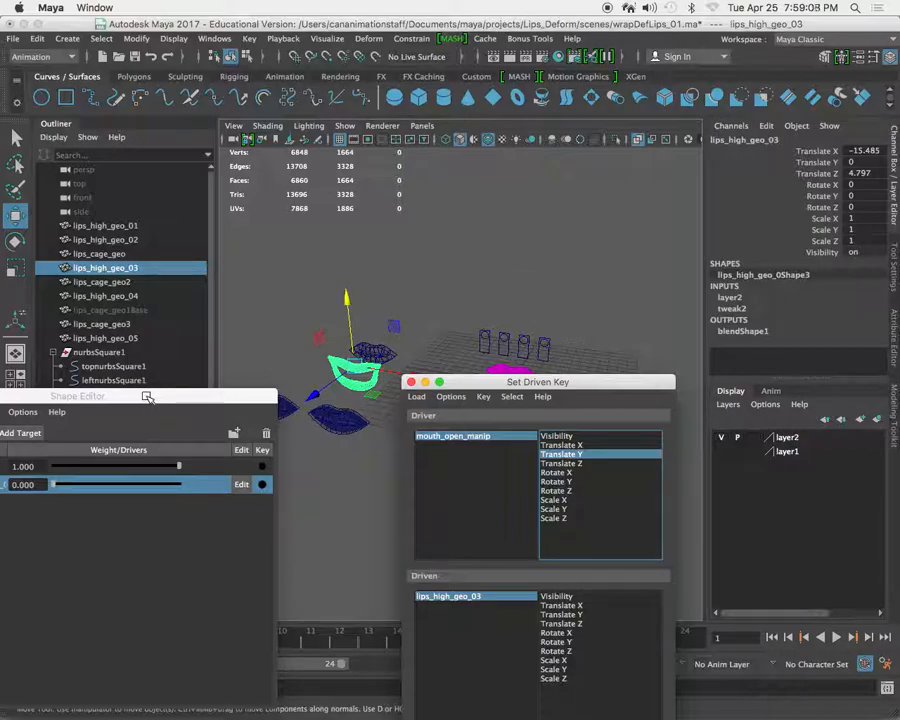
left_click(893, 327)
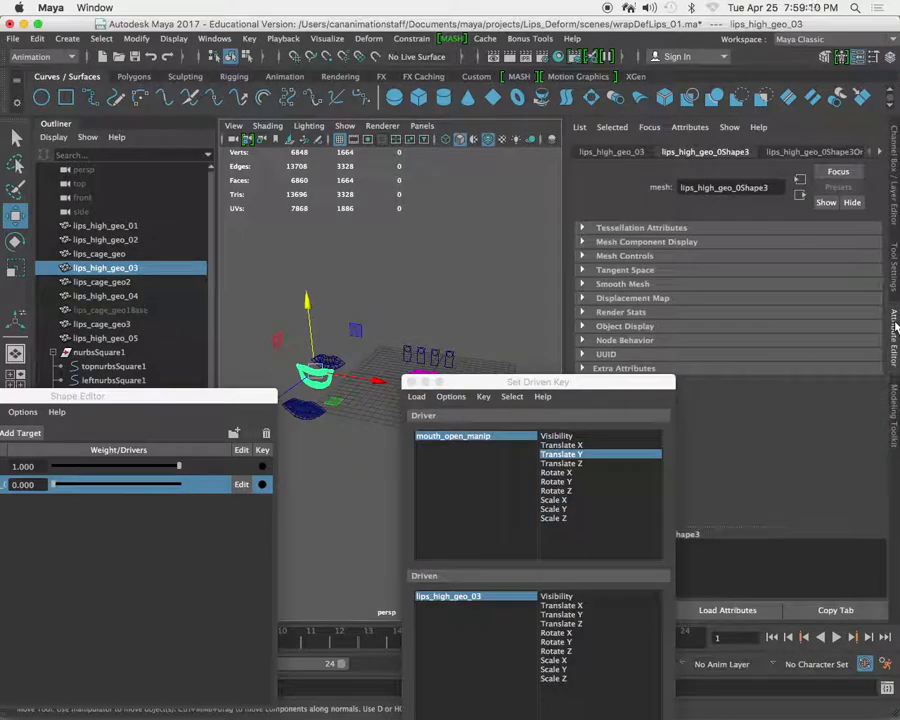
left_click(893, 242)
left_click_drag(150, 396, 181, 603)
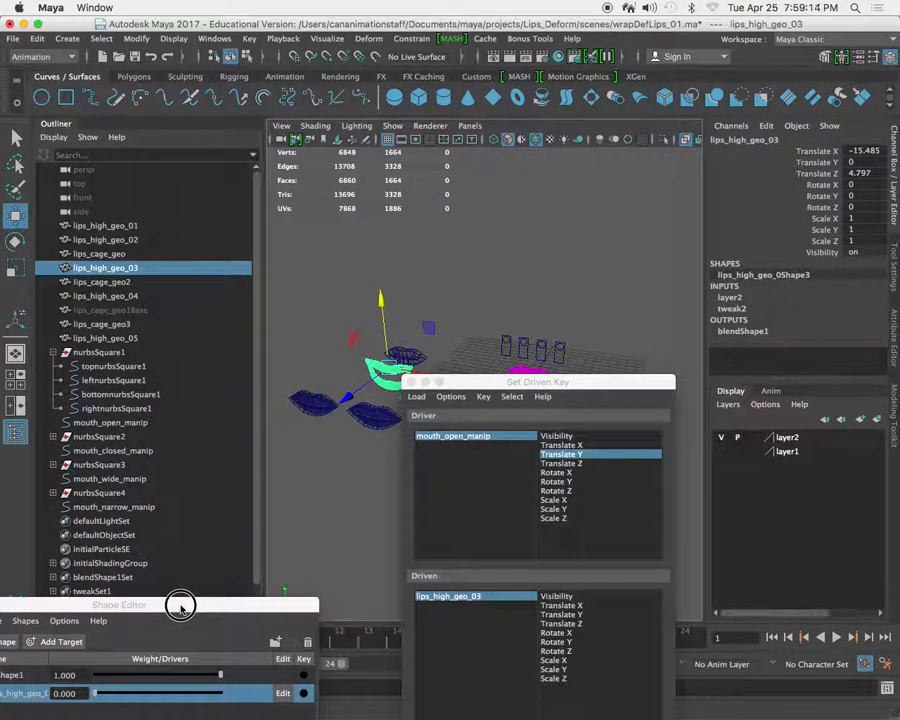
scroll(150, 512, "down", 1)
left_click(54, 564)
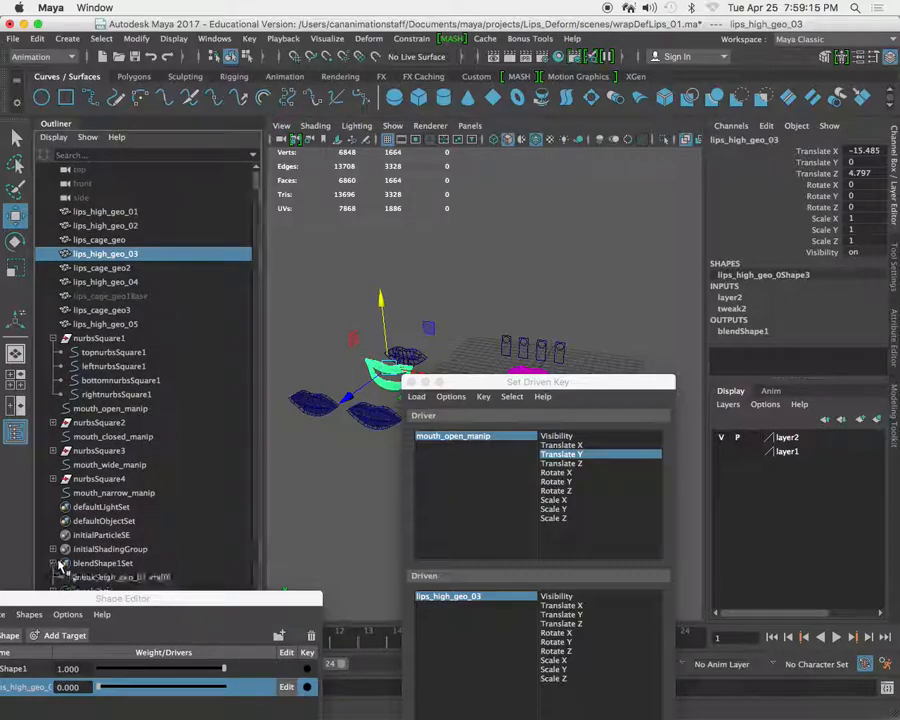
scroll(135, 552, "down", 15)
scroll(142, 544, "up", 16)
scroll(136, 540, "down", 3)
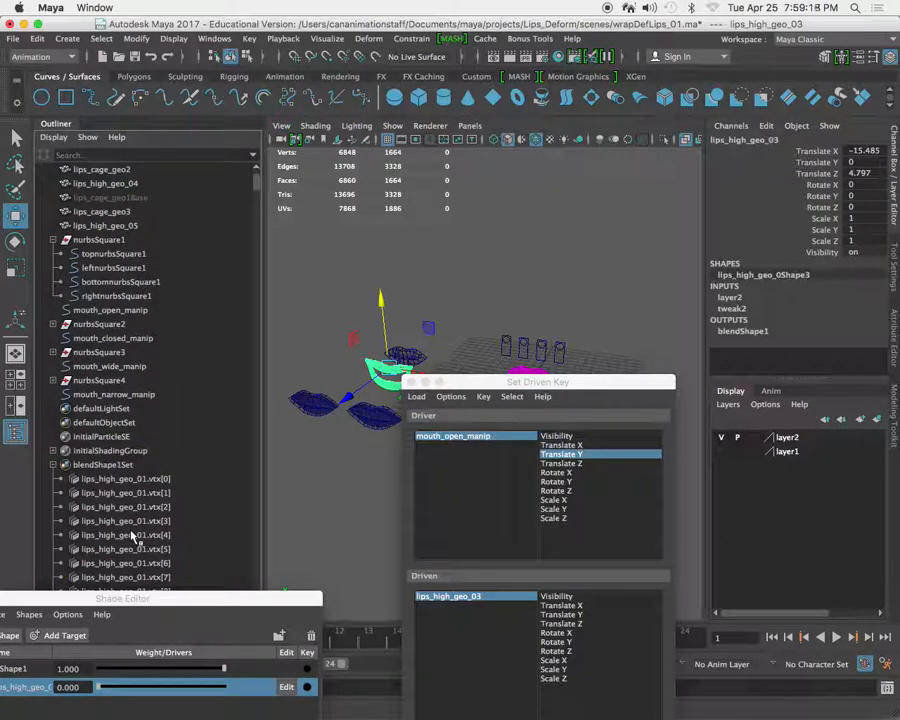
left_click(54, 466)
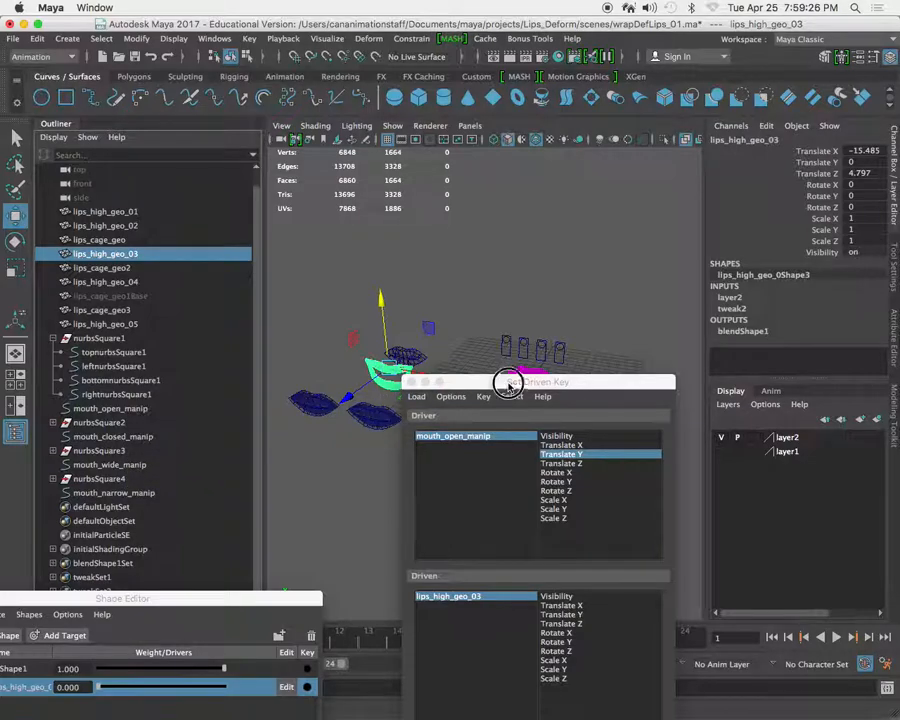
Select the lips_high_geo_01 mesh and load it as the driven object in Set Driven Key.
left_click(546, 362)
left_click_drag(546, 382, 548, 325)
left_click(566, 625)
Select lips_high_geo_03 together with its blendShape1 output node and load both as driven objects.
left_click(384, 372)
left_click(743, 331)
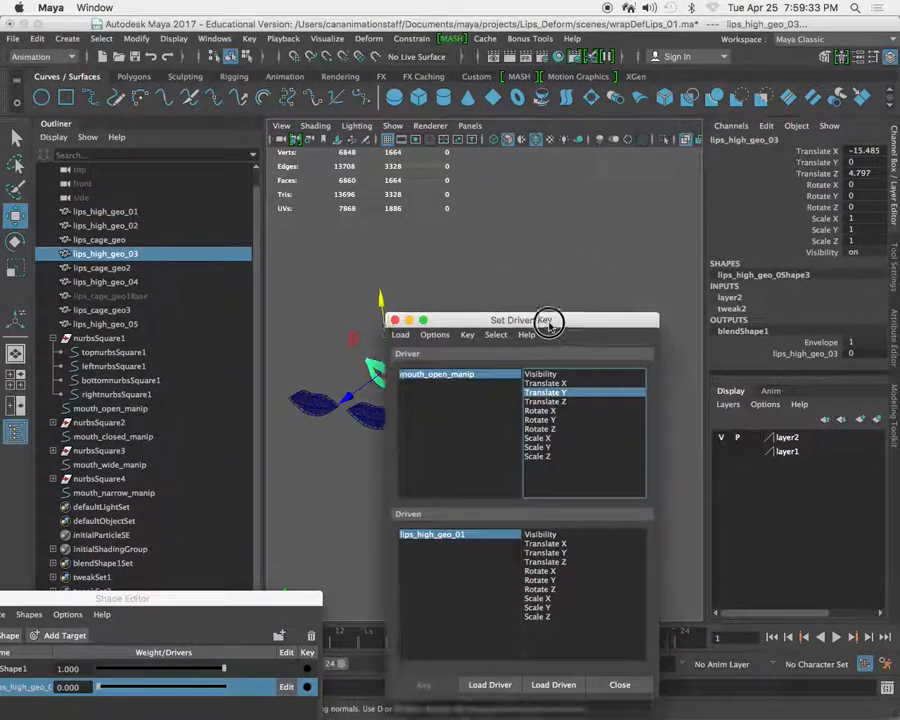
left_click(551, 684)
Compare the driven channels of blendShape1 and lips_high_geo_03 in Set Driven Key with the target weight in the Shape Editor.
left_click(433, 536)
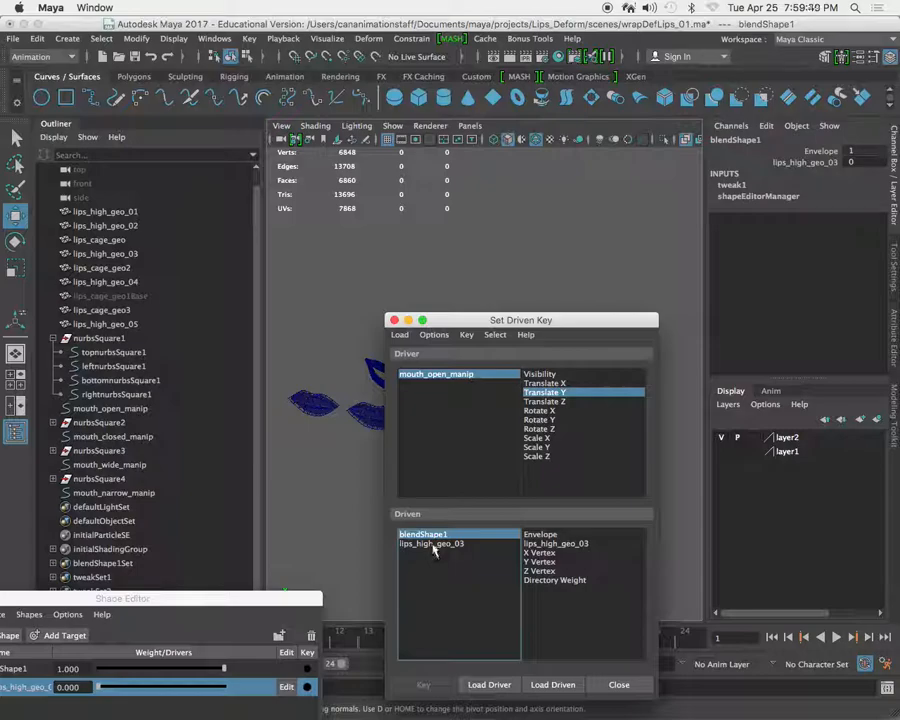
left_click(433, 545)
left_click(427, 535)
left_click_drag(221, 598, 465, 285)
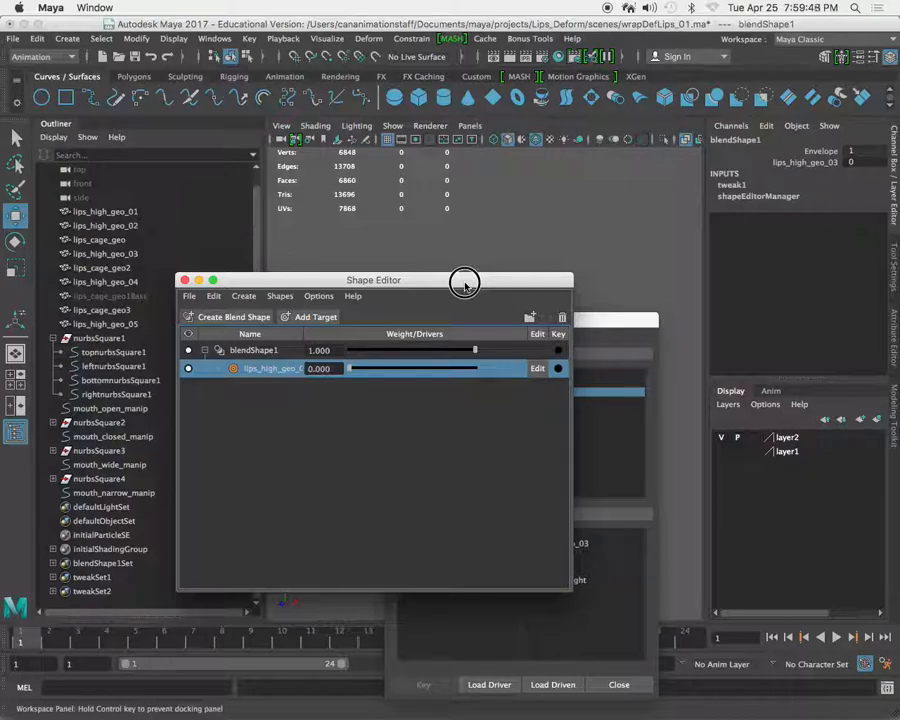
left_click_drag(465, 285, 215, 511)
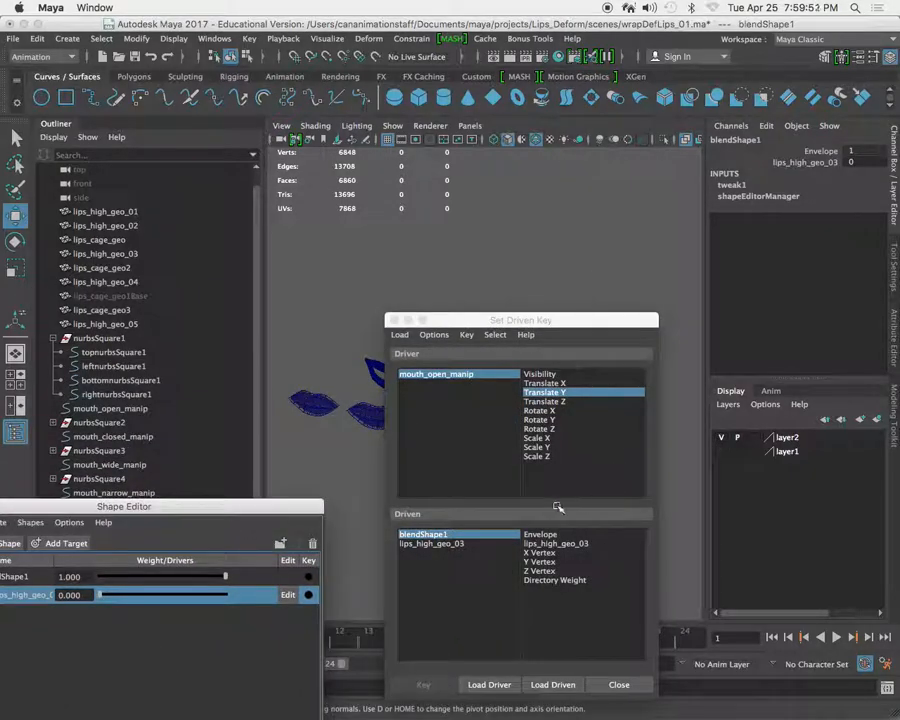
left_click(438, 544)
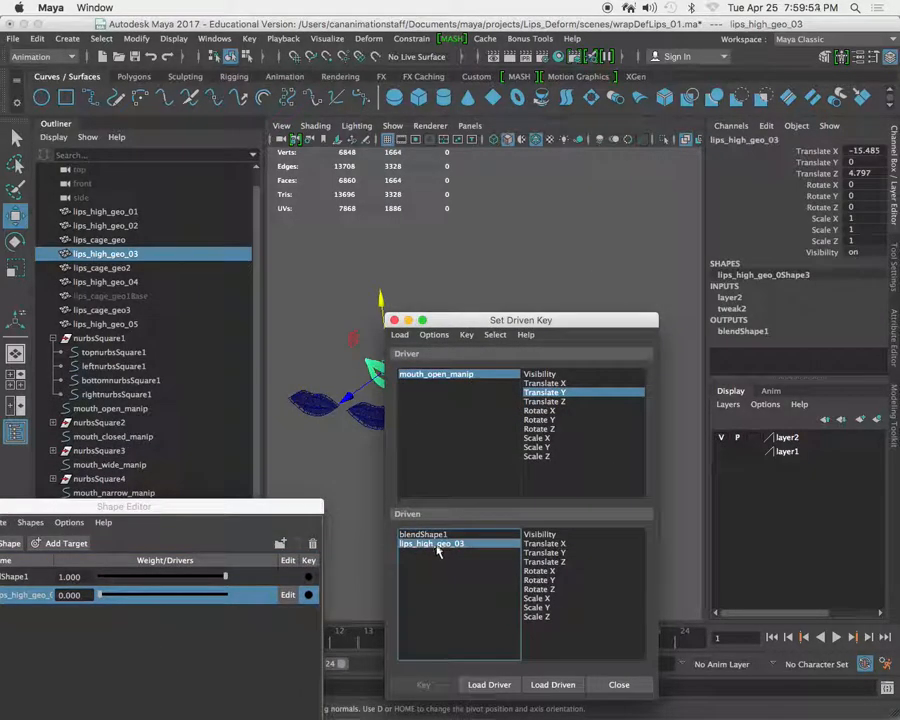
left_click(428, 536)
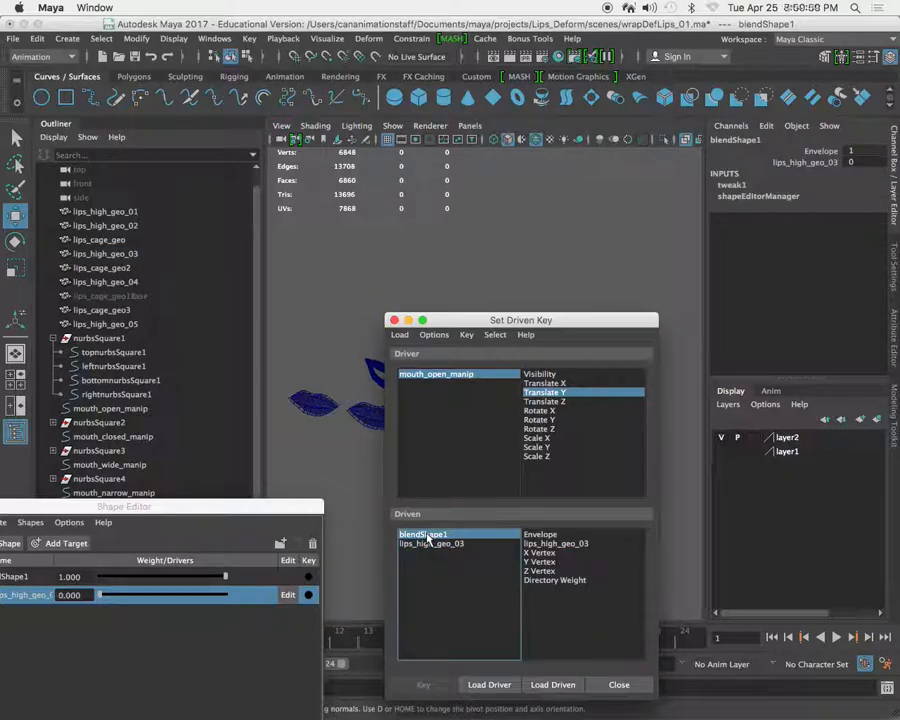
left_click_drag(99, 595, 52, 595)
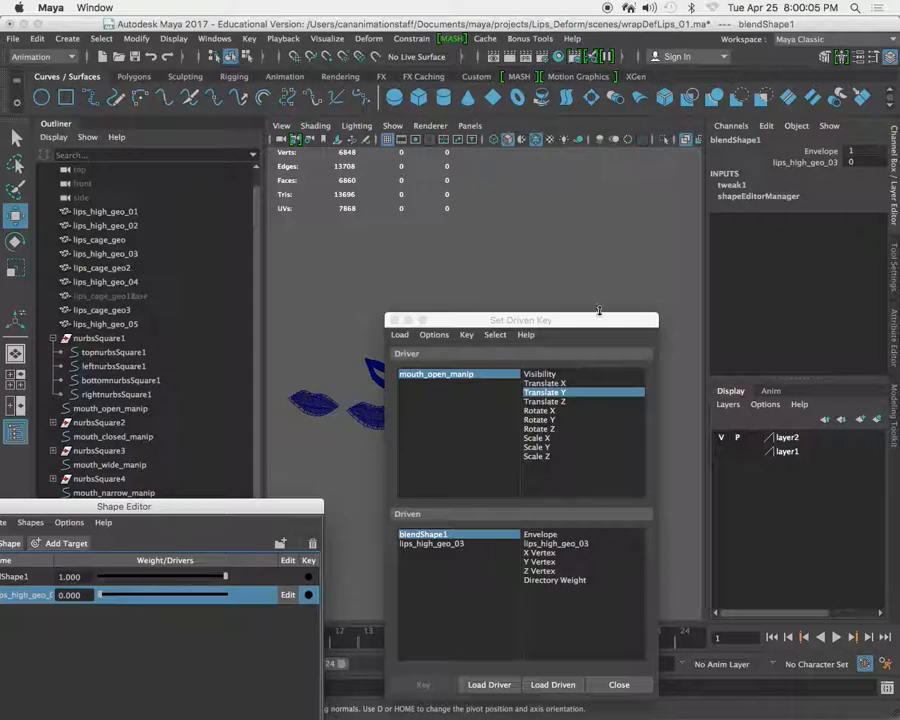
Load only the blendShape1 node as the driven object in Set Driven Key.
left_click_drag(568, 323, 581, 233)
left_click_drag(207, 499, 480, 206)
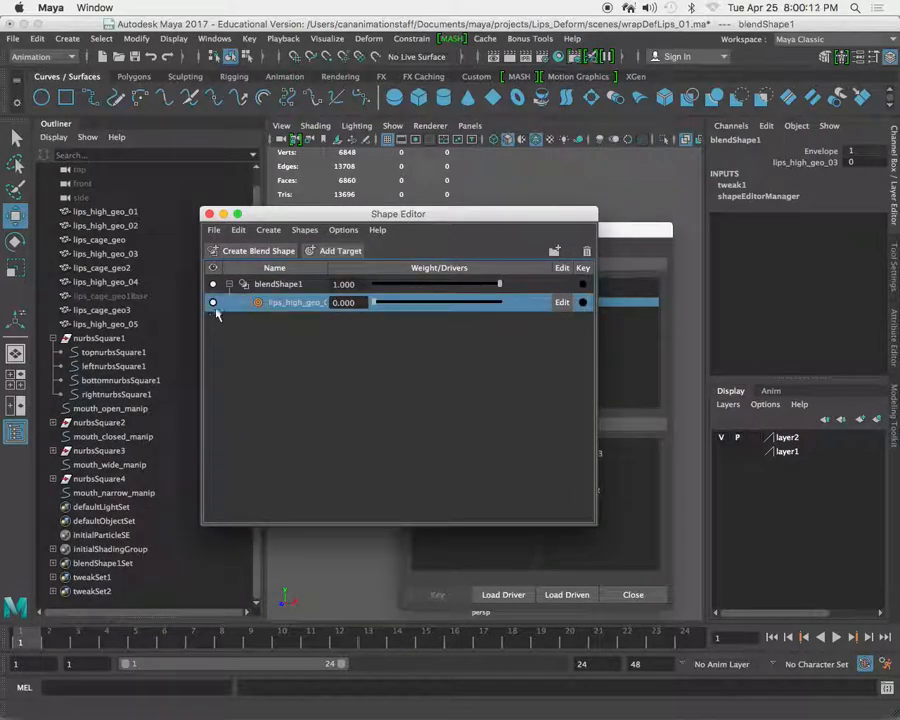
left_click_drag(493, 220, 215, 384)
left_click(580, 597)
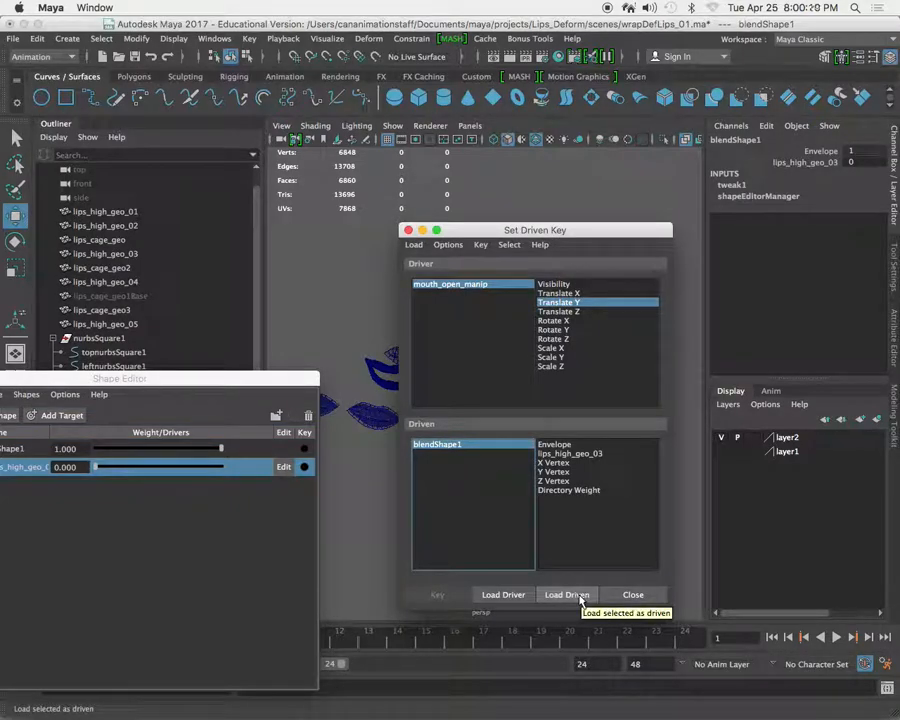
Select lips_cage_geo in the perspective view and load it as the driven object.
left_click_drag(455, 231, 606, 336)
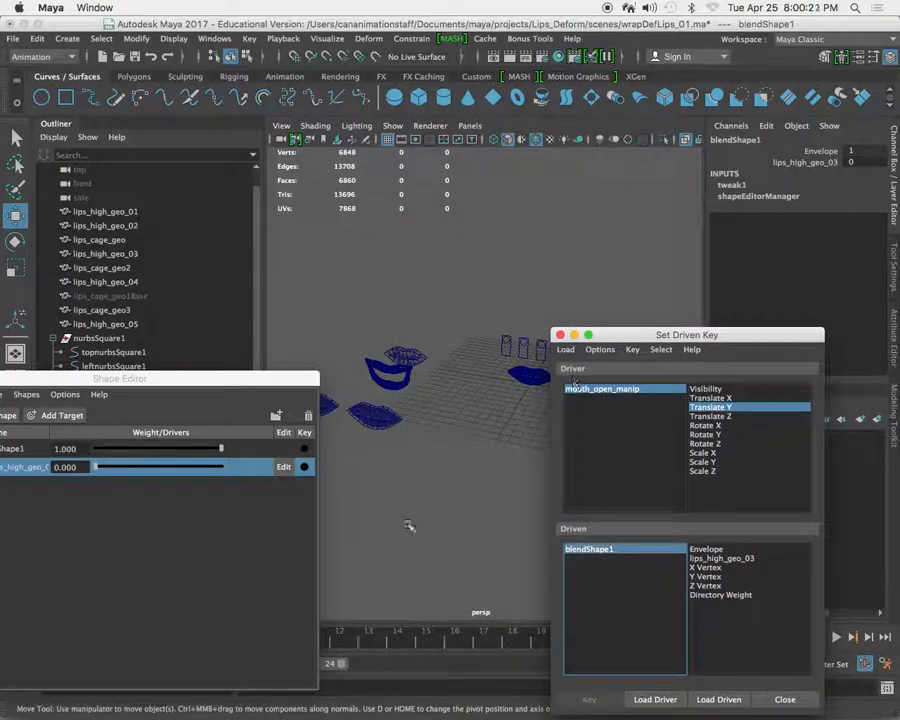
left_click(412, 360)
left_click(716, 699)
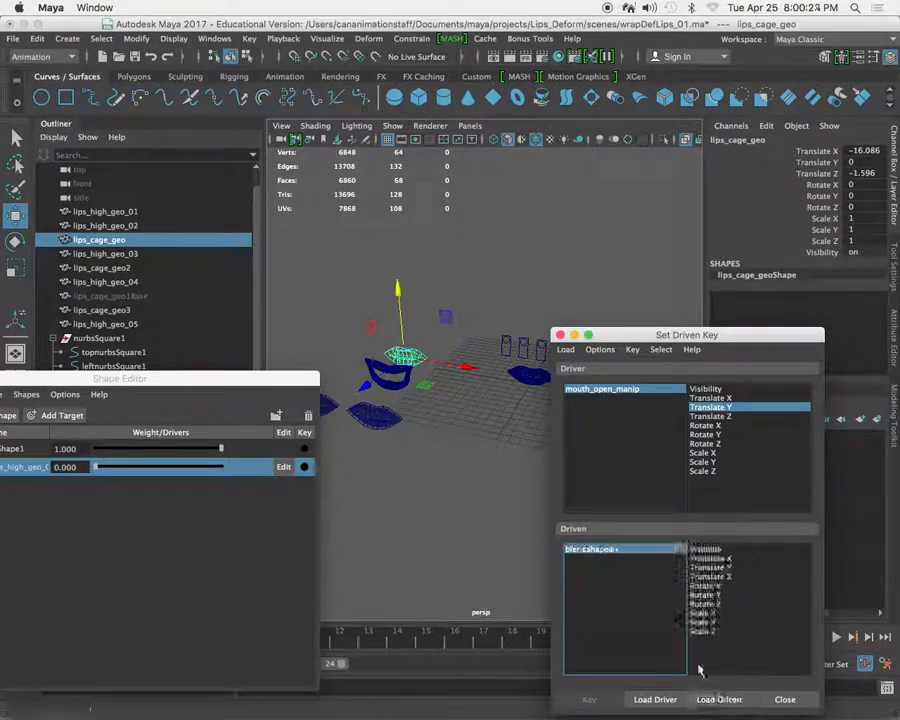
Deselect all scene objects and try to load the Shape Editor's lips_high_geo_03 target as the driven object.
left_click(426, 470)
left_click(35, 467)
left_click(718, 699)
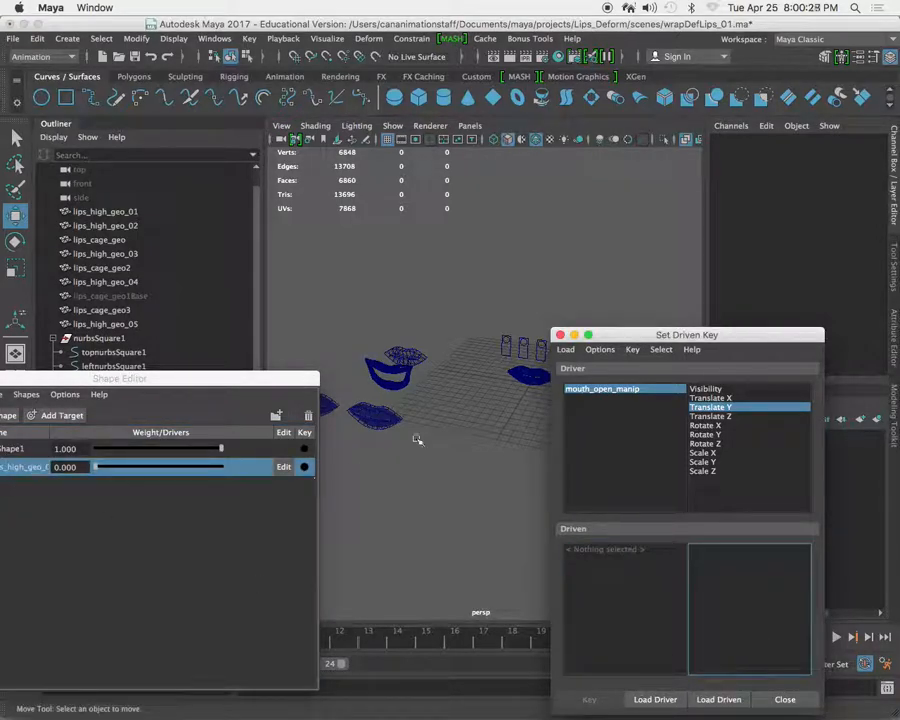
Load lips_high_geo_03 with its blendShape1 node as driven objects in Set Driven Key and choose blendShape1's lips_high_geo_03 channel.
left_click(406, 377)
left_click_drag(738, 334, 539, 322)
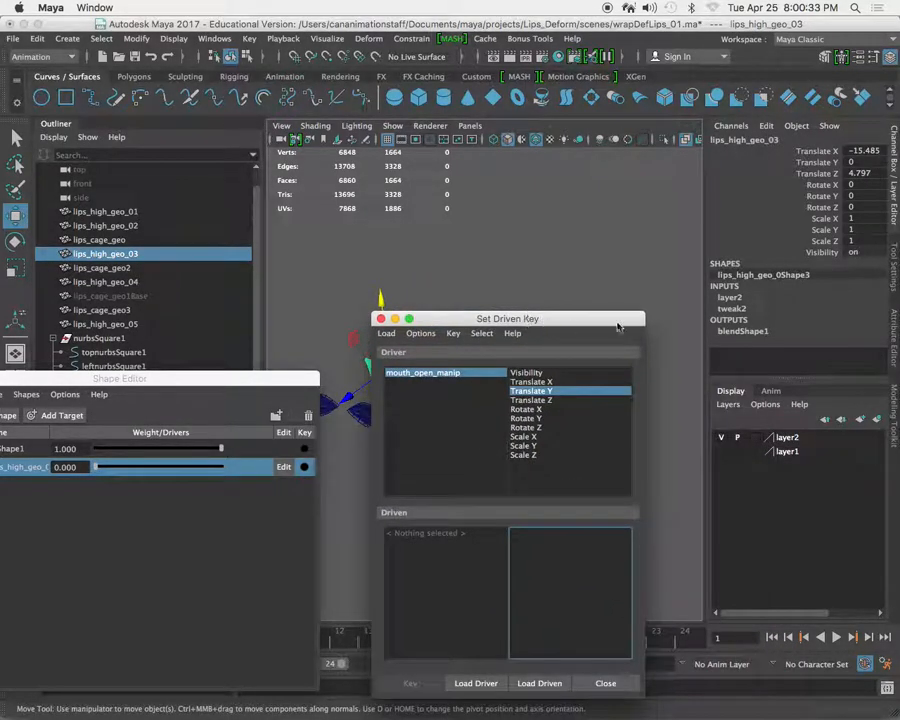
left_click(743, 331)
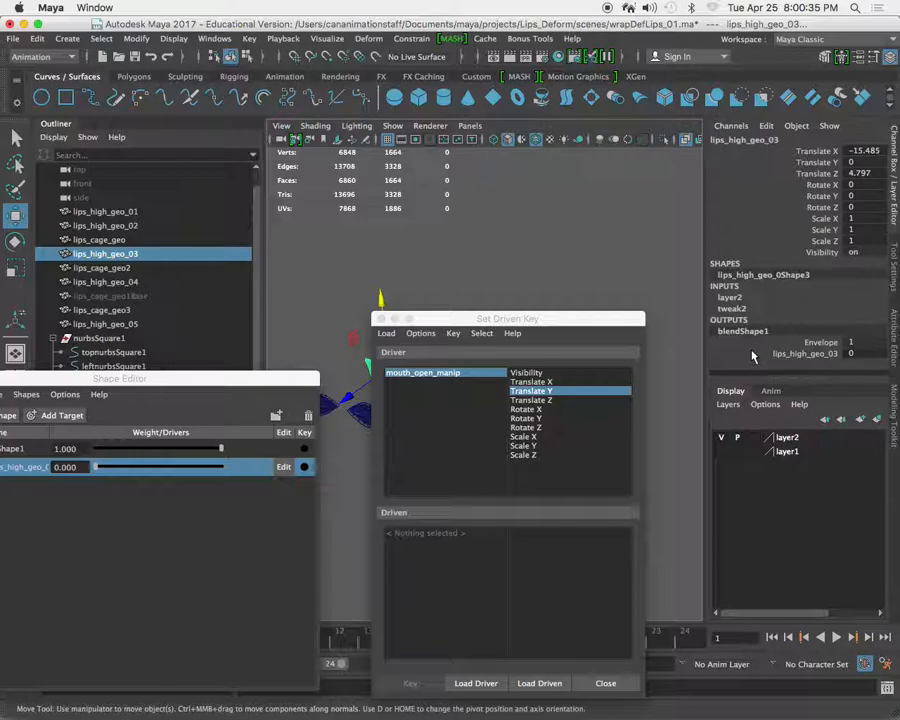
left_click_drag(530, 318, 524, 217)
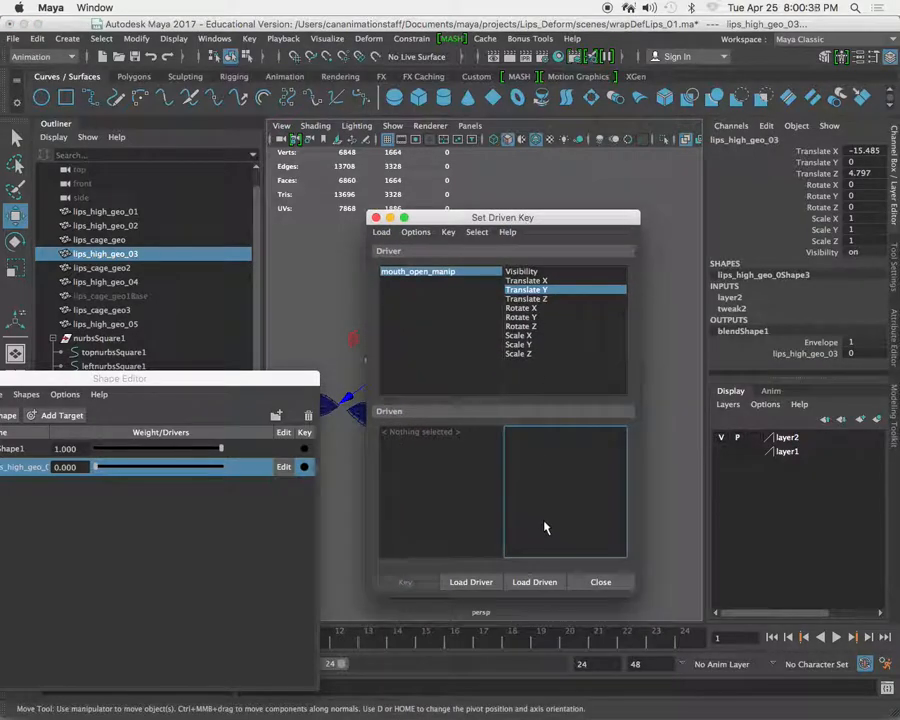
left_click(532, 581)
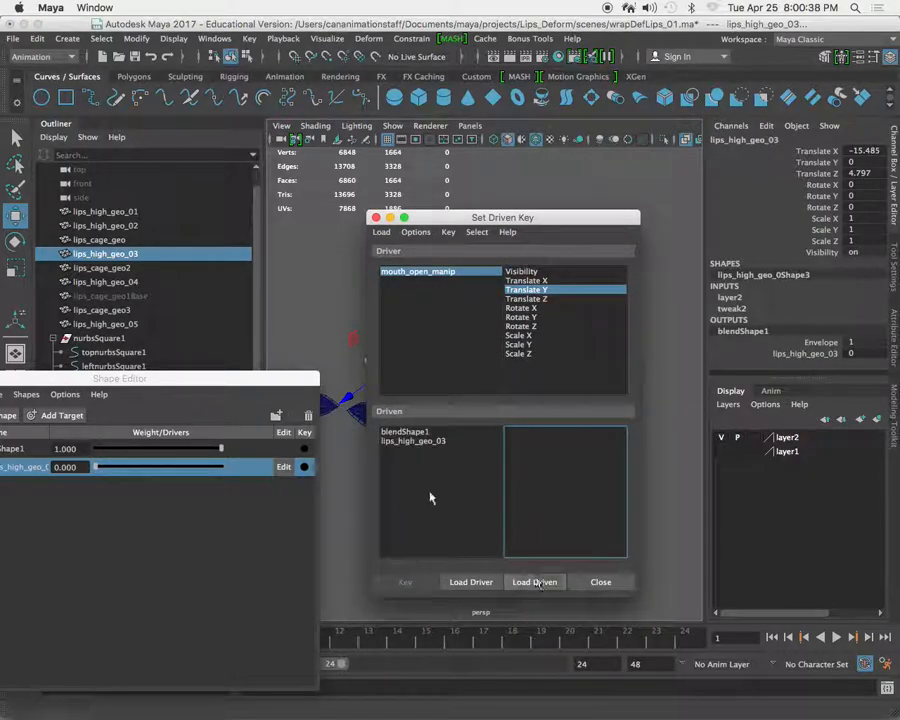
left_click(407, 432)
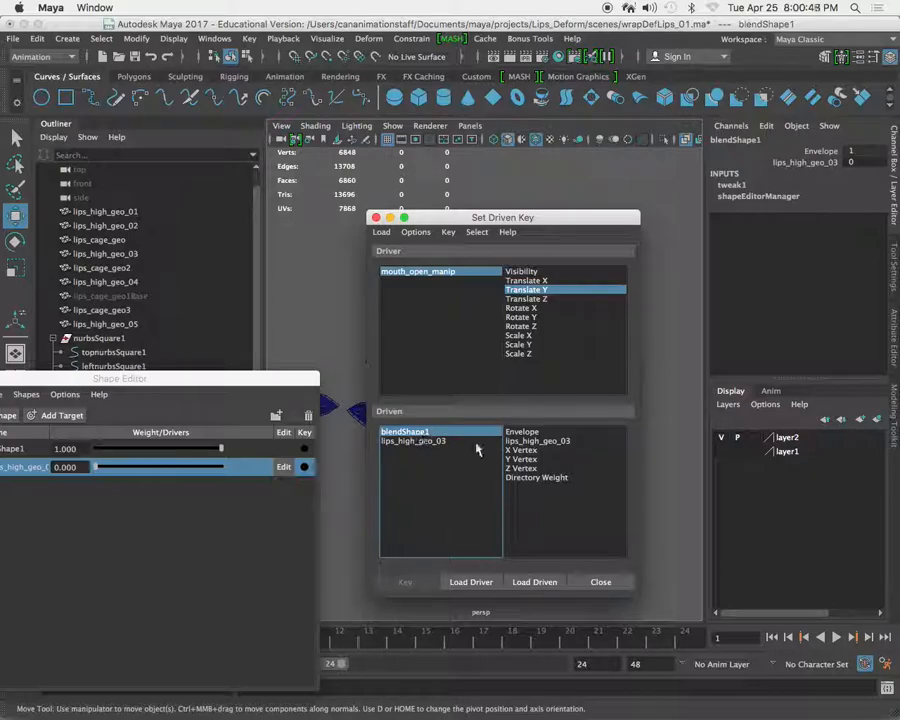
left_click(544, 442)
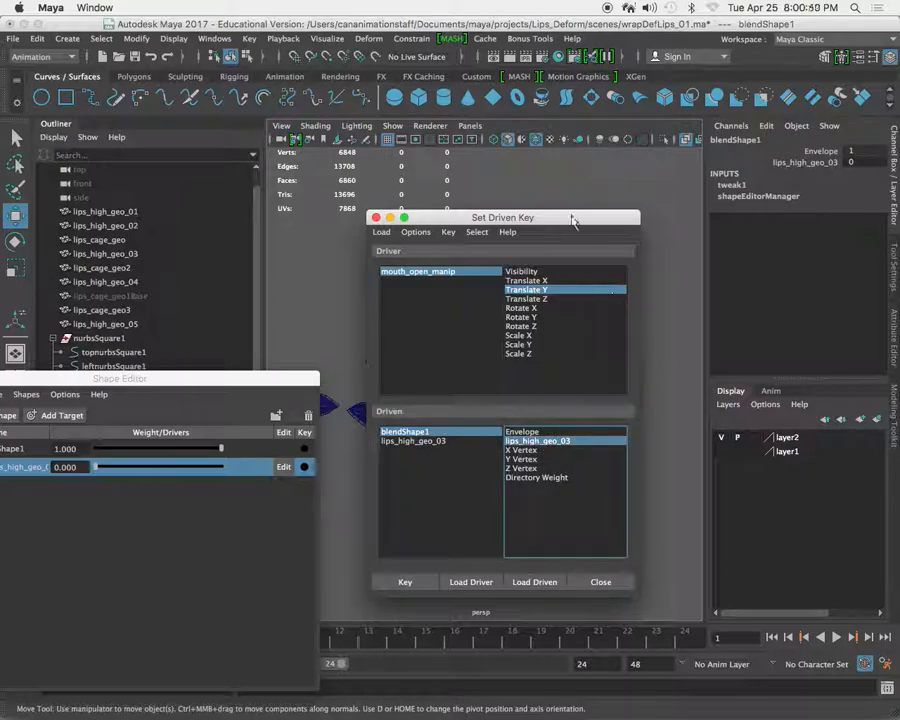
Move the Set Driven Key window aside and close the Shape Editor.
left_click_drag(557, 220, 741, 320)
middle_click_drag(496, 313, 434, 325, "alt")
right_click_drag(434, 325, 478, 448, "alt")
left_click_drag(478, 448, 396, 366, "alt")
left_click_drag(283, 380, 567, 320)
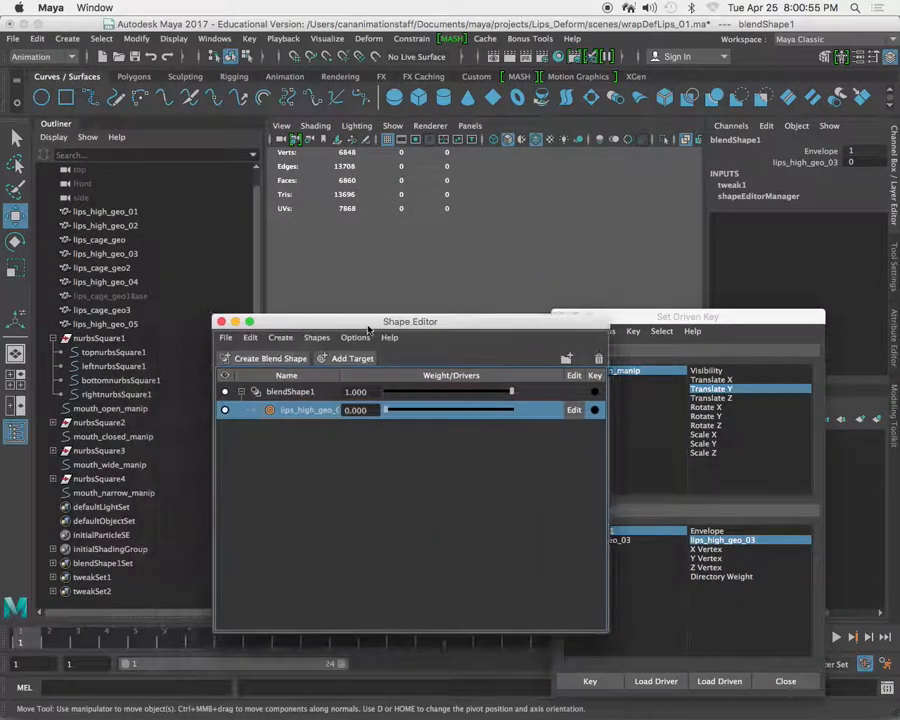
left_click(224, 322)
Select the mouth_open_manip circle in the perspective view, keeping the Set Driven Key window clear of the sliders.
left_click_drag(698, 319, 192, 221)
right_click_drag(390, 336, 535, 432, "alt")
left_click_drag(535, 430, 540, 437)
left_click_drag(540, 437, 566, 418, "alt")
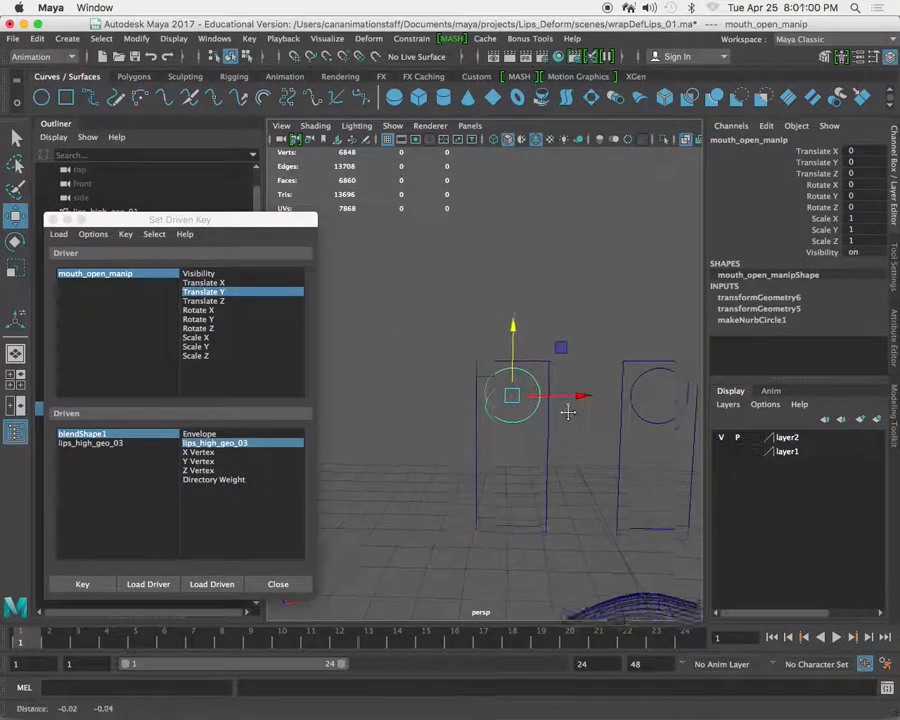
middle_click_drag(566, 418, 572, 388, "alt")
left_click(205, 221)
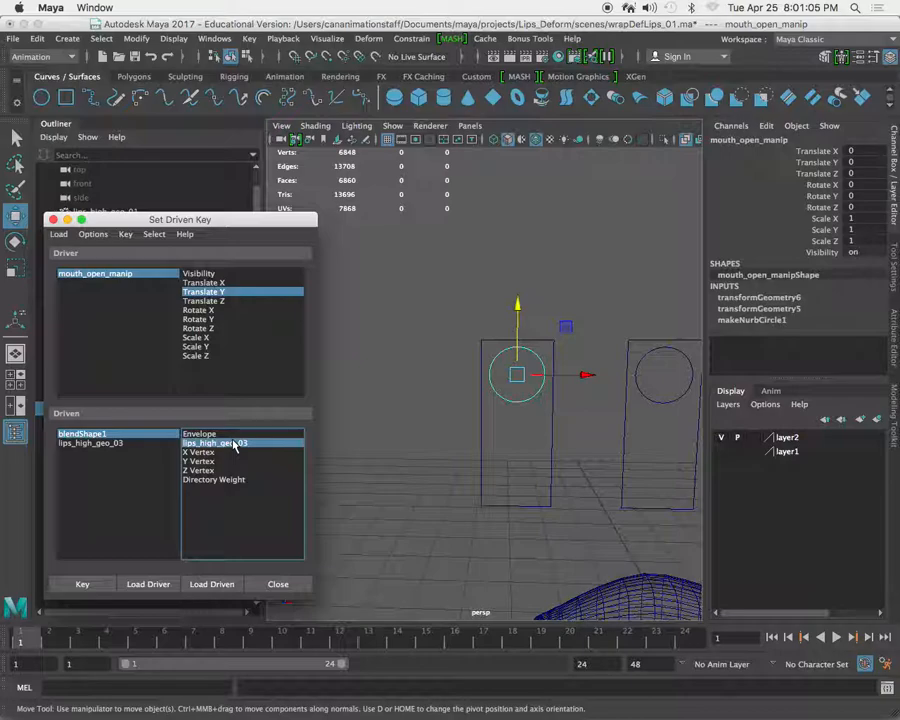
Reopen the Shape Editor and key the lips_high_geo_03 weight of 0 against mouth_open_manip's Translate Y of 0.
left_click(214, 38)
mouse_move(320, 106)
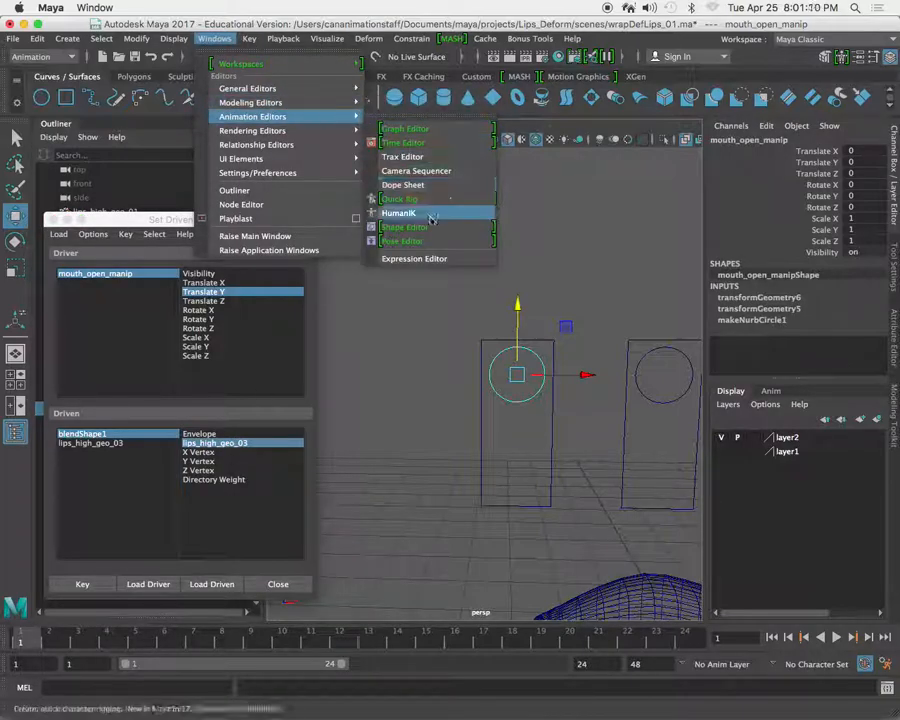
left_click(432, 233)
left_click_drag(514, 341, 326, 444)
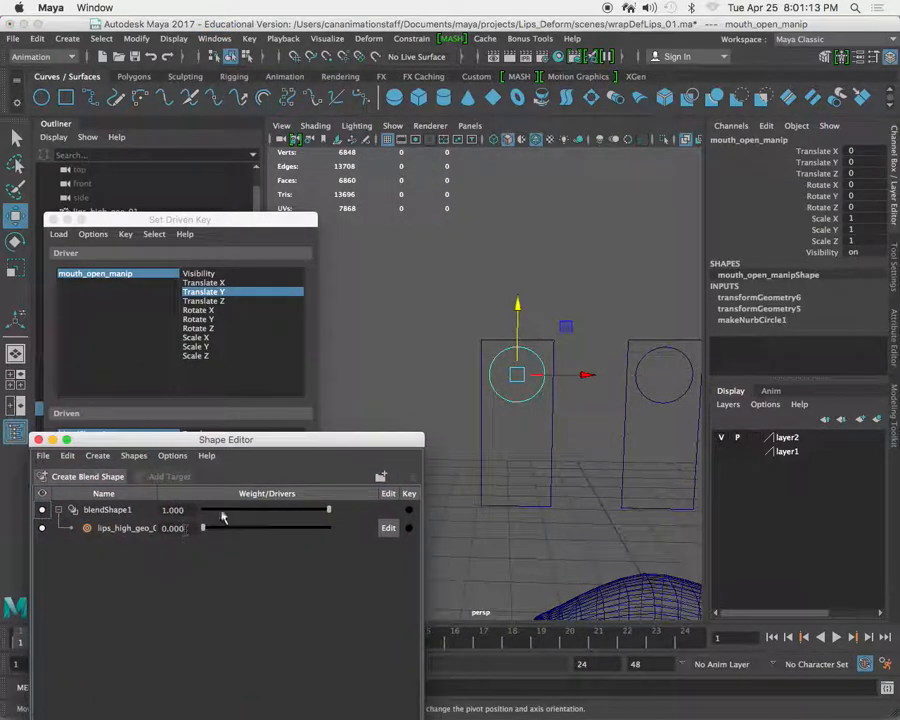
left_click(233, 233)
left_click(85, 584)
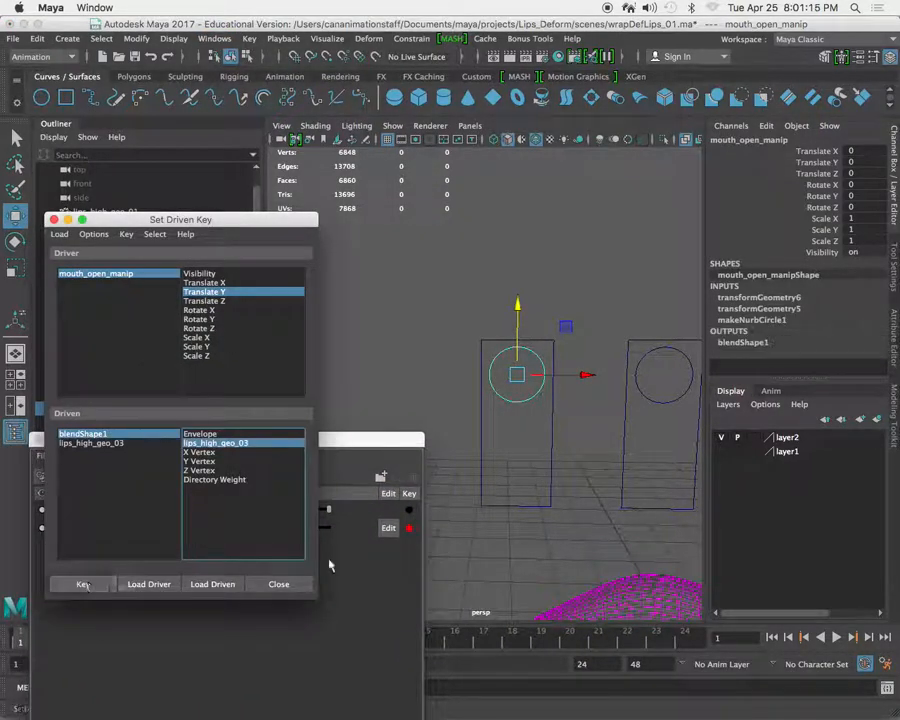
Lower the mouth_open_manip circle in its slider frame and set its Translate Y to -1.5.
left_click(373, 440)
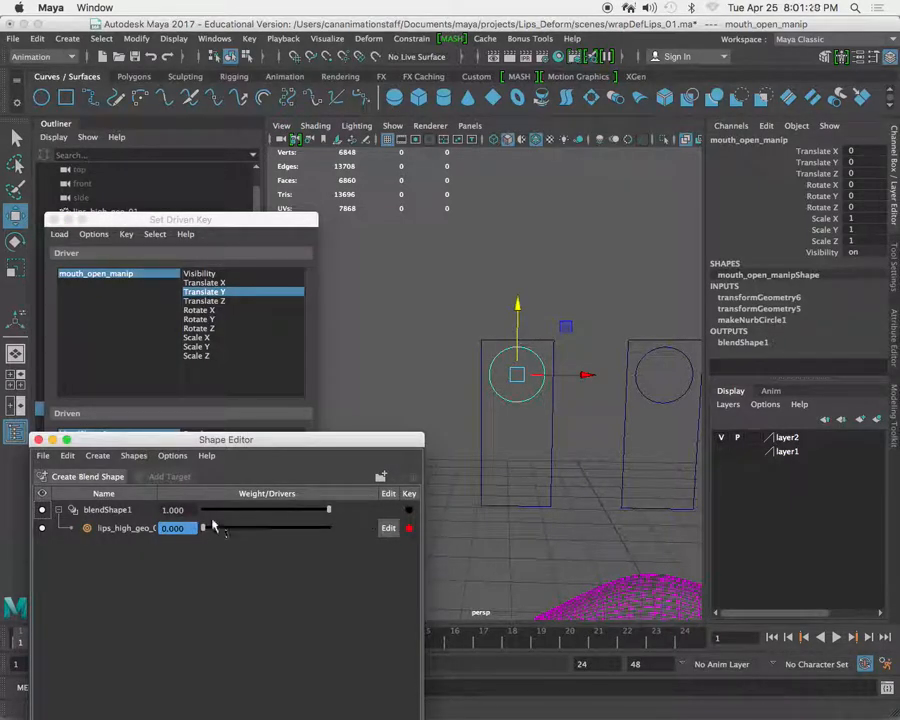
left_click(517, 416)
left_click_drag(520, 324, 520, 410)
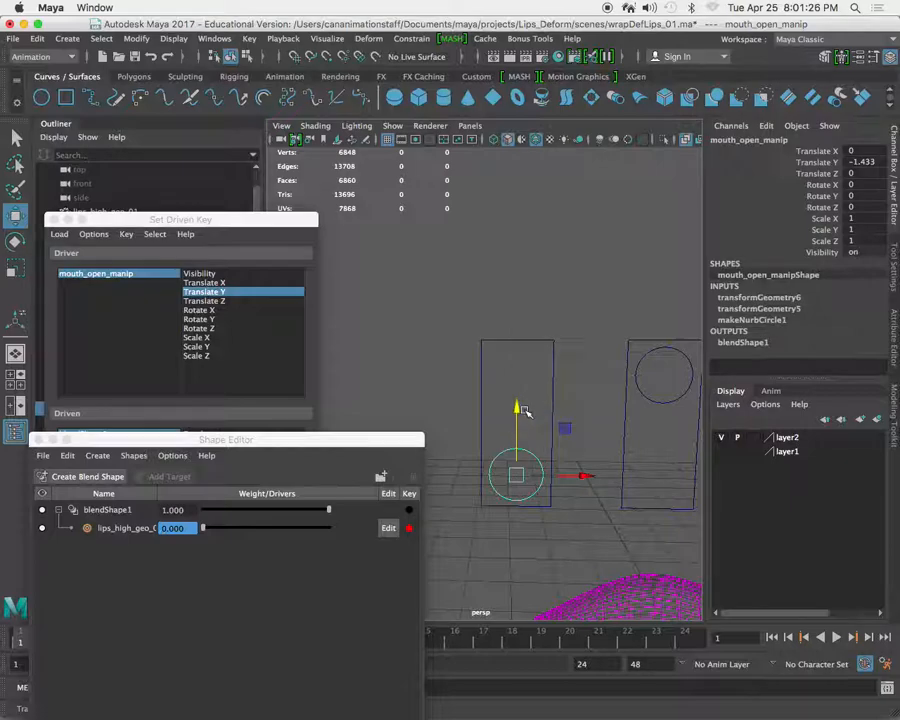
double_click(870, 162)
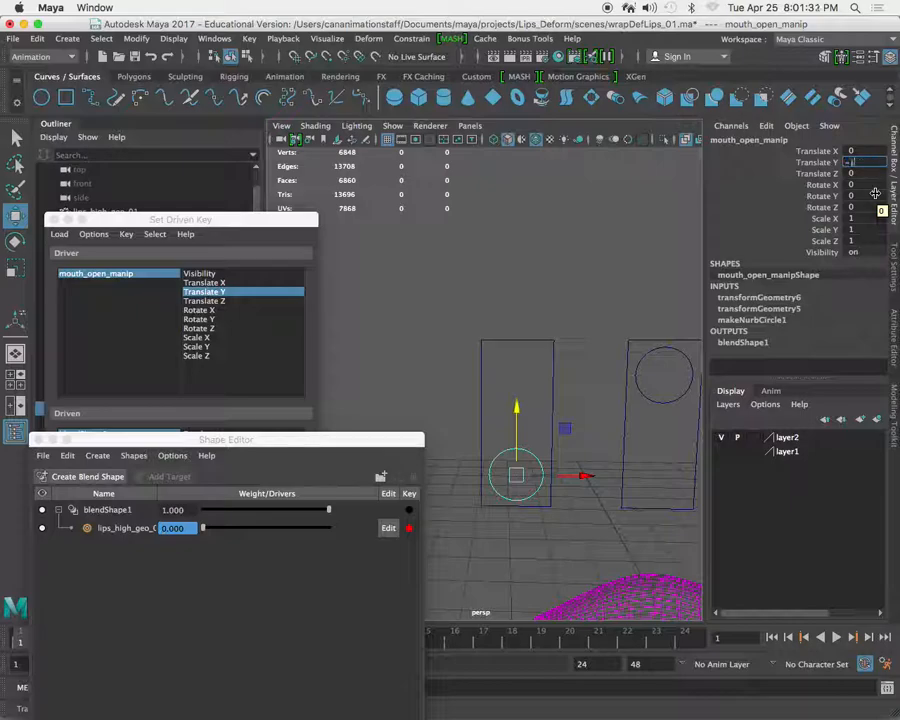
key("Return")
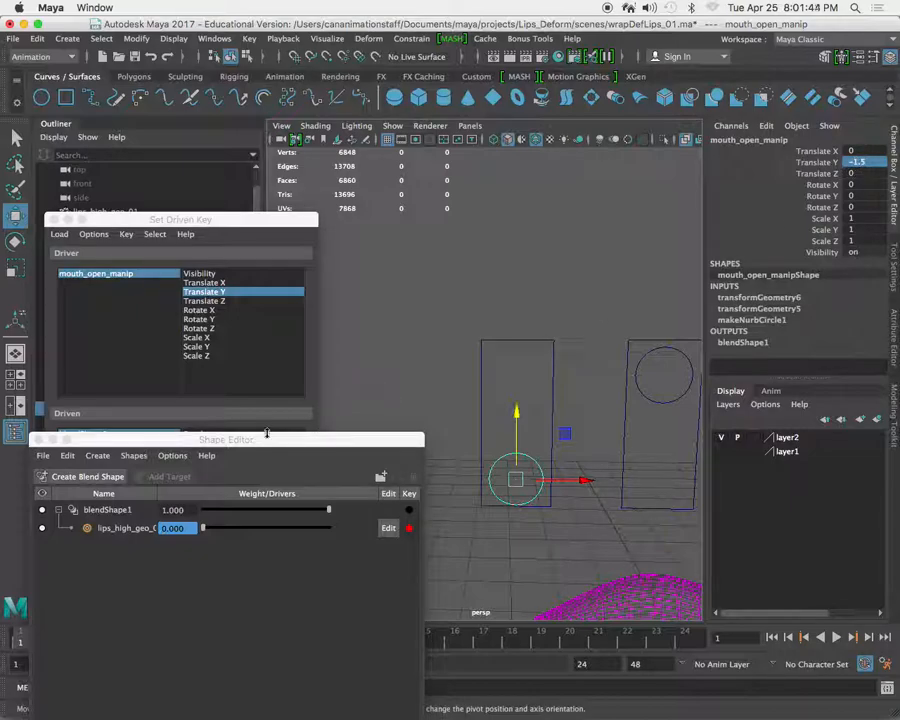
Raise the lips_high_geo_03 target weight to 1 and key it against mouth_open_manip's lowered Translate Y.
left_click_drag(234, 438, 262, 261)
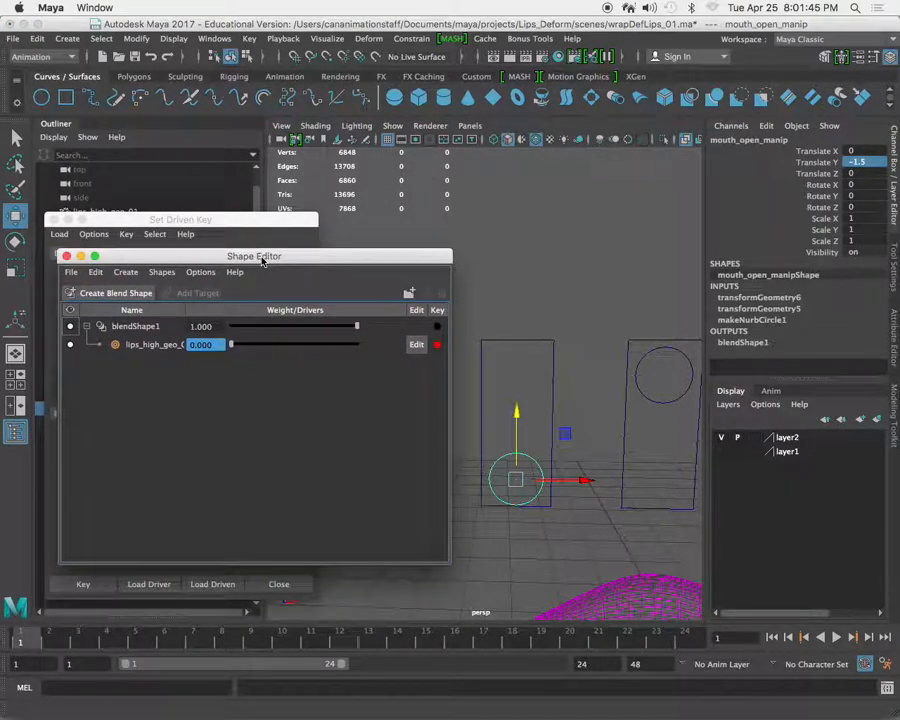
left_click_drag(297, 264, 292, 549)
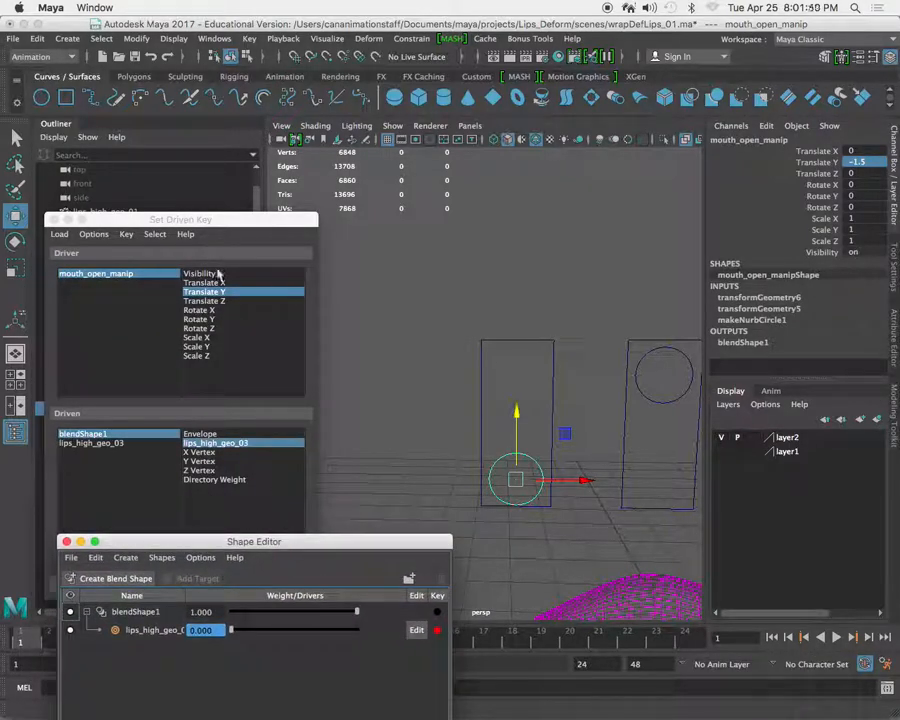
left_click(230, 220)
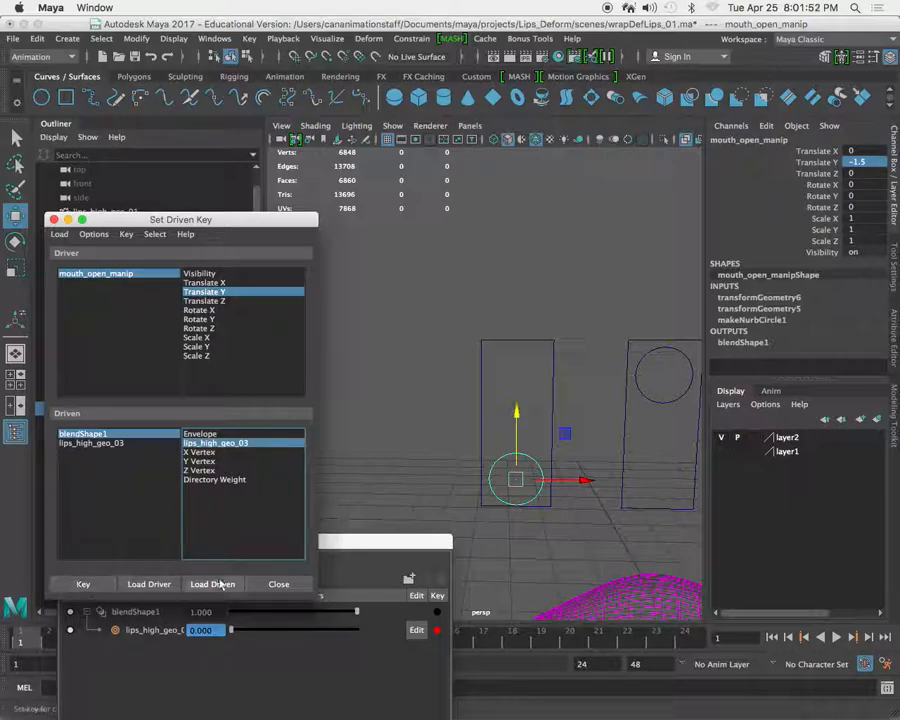
left_click(366, 541)
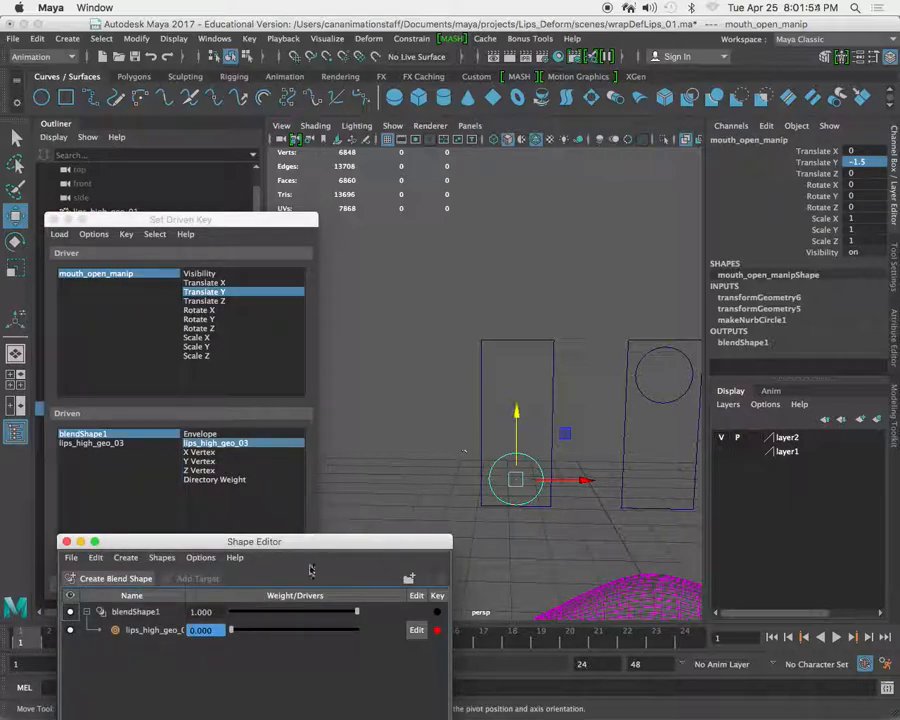
left_click_drag(262, 541, 248, 368)
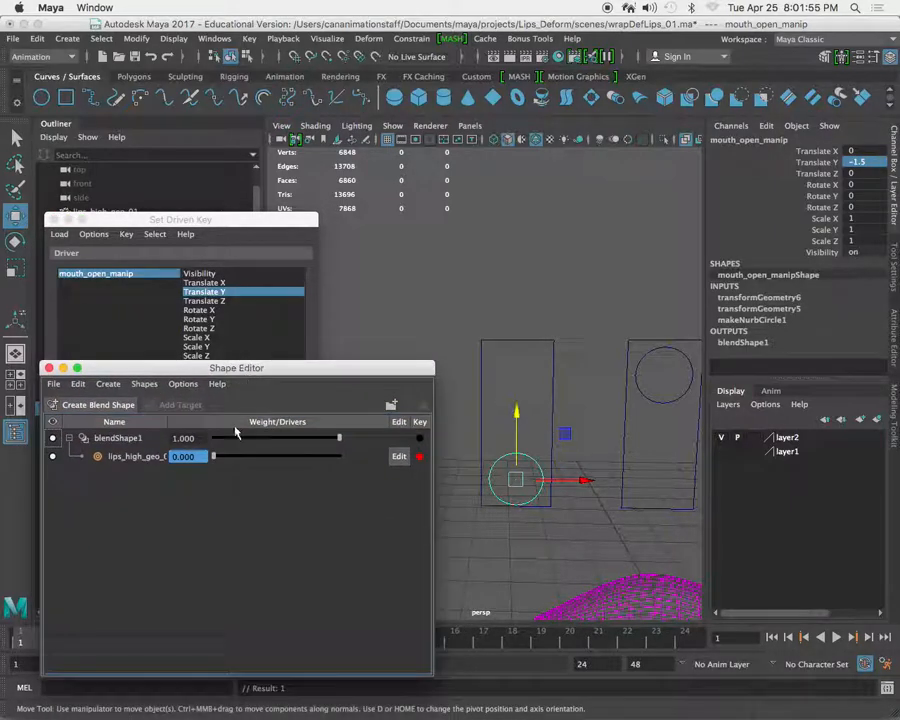
left_click_drag(215, 458, 370, 476)
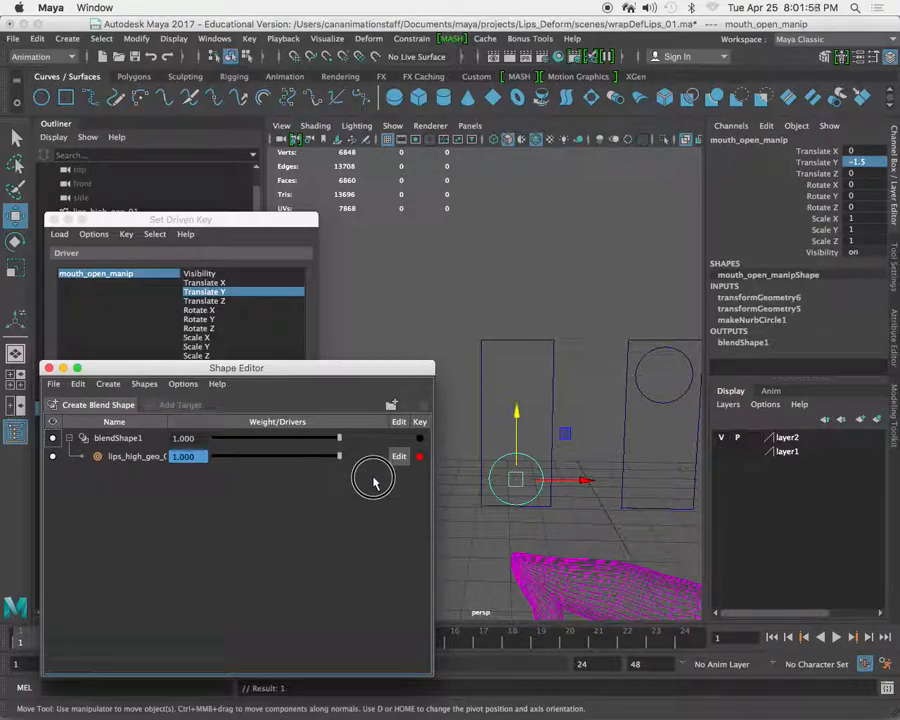
left_click_drag(288, 372, 295, 628)
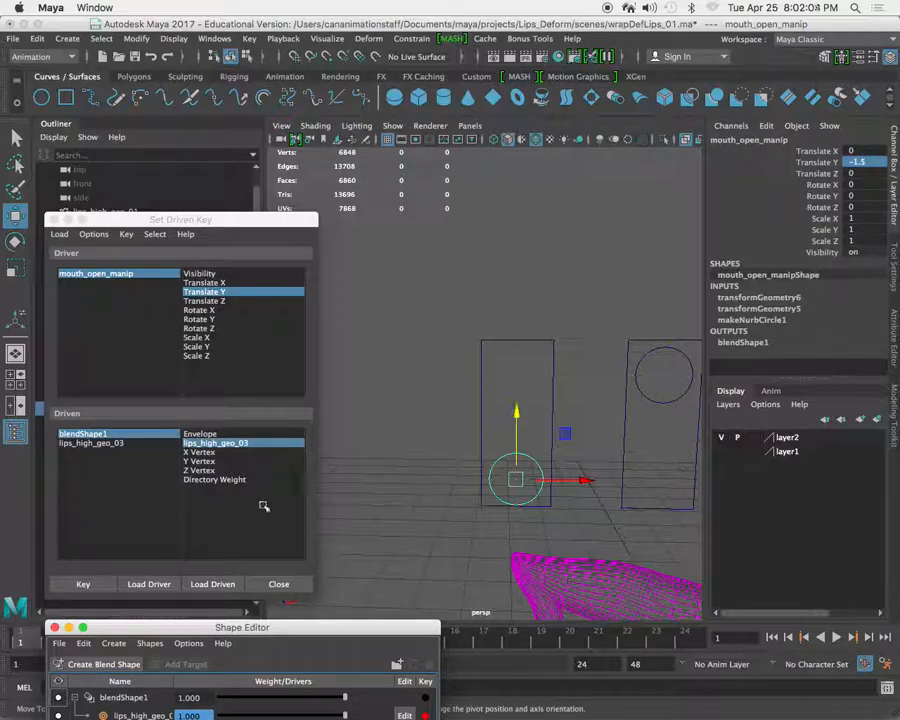
left_click(240, 230)
left_click(86, 584)
Test the mouth_open_manip slider's effect on the lips, then reset its Translate Y to 0.
left_click(497, 430)
key("super+z")
left_click_drag(517, 408, 517, 361)
right_click_drag(518, 358, 492, 348, "alt")
middle_click_drag(538, 403, 480, 378, "alt")
mouse_move(399, 287)
left_mouse_down()
mouse_move(398, 236)
mouse_move(401, 294)
left_mouse_up()
key("super+z")
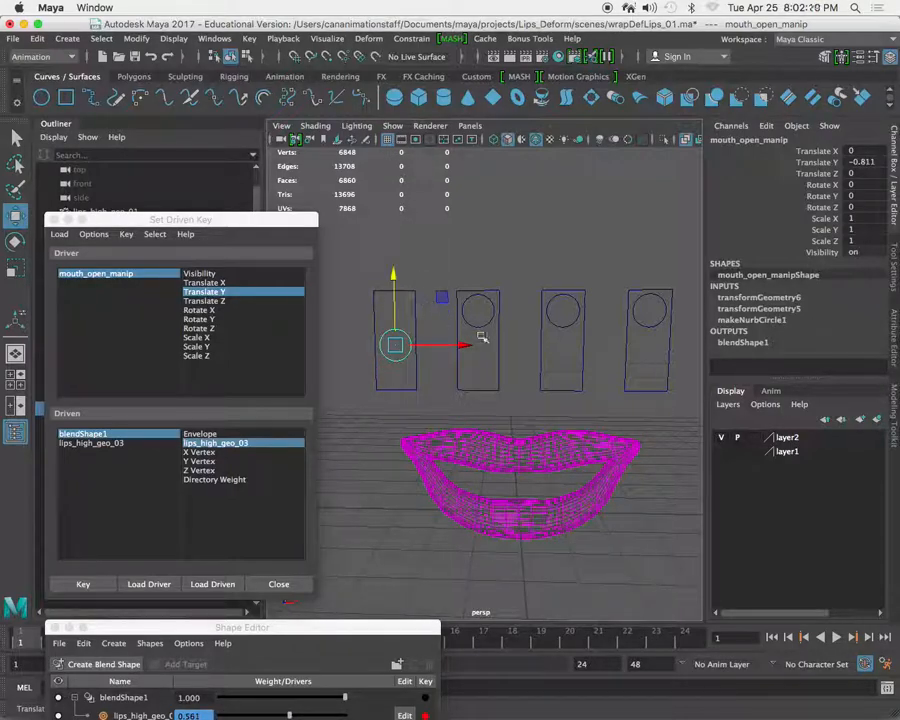
left_click(863, 163)
key("Return")
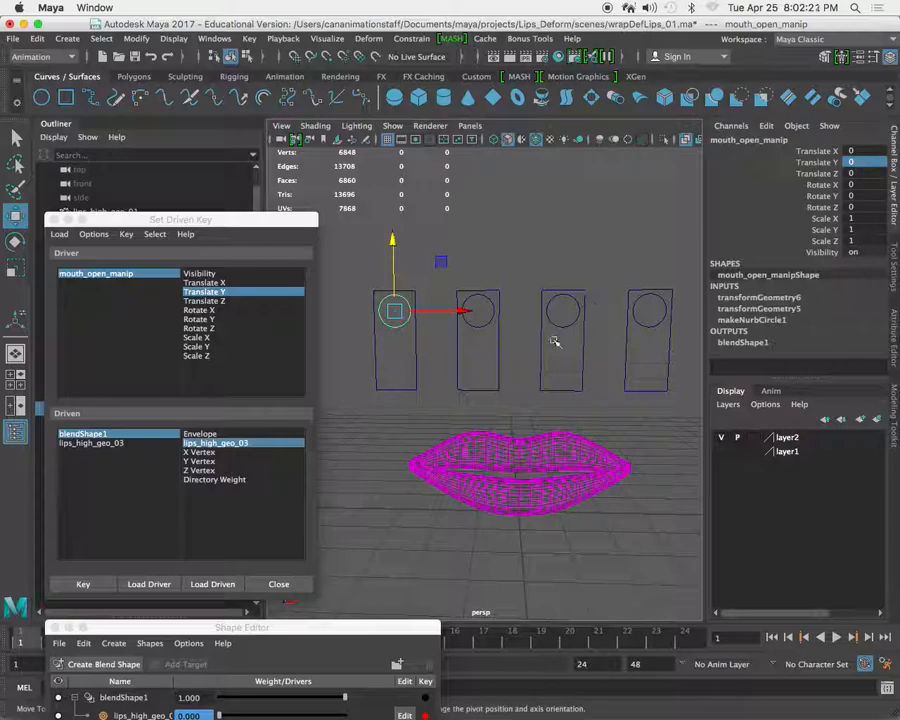
Close the Shape Editor and Set Driven Key windows.
middle_click_drag(454, 361, 464, 369, "alt")
left_click_drag(358, 636, 534, 391)
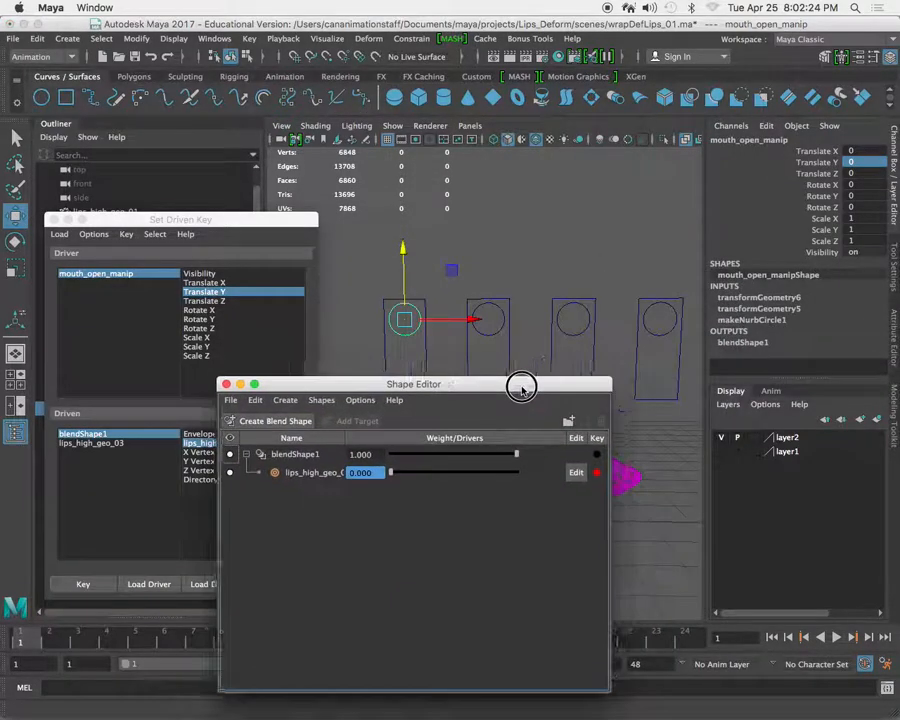
left_click(230, 385)
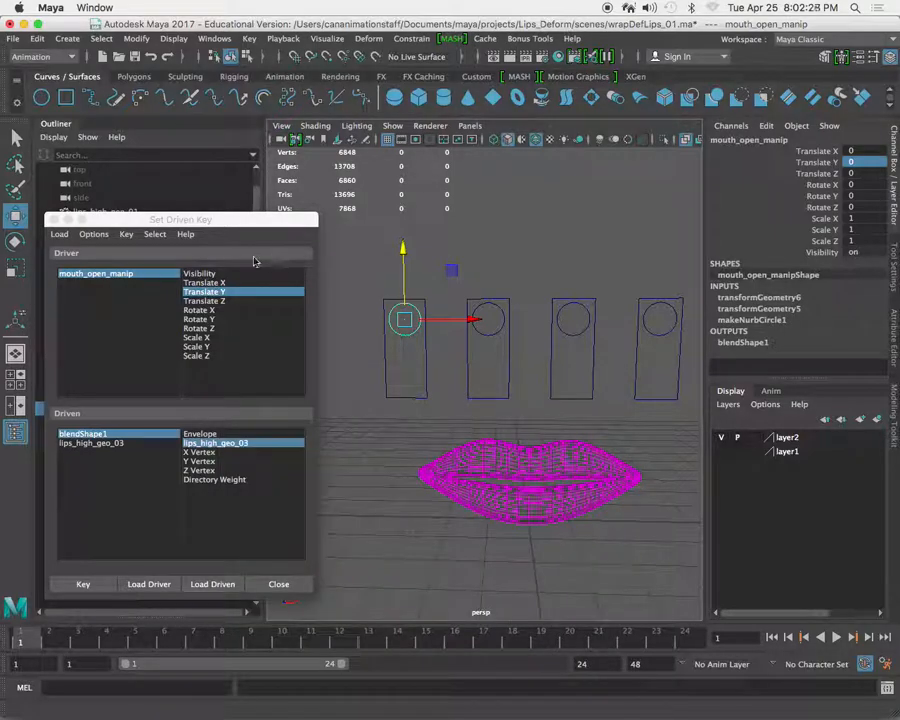
left_click(54, 219)
Slide the mouth_open_manip circle down to check the lips deformation and undo the move.
left_click_drag(376, 358, 380, 394, "alt")
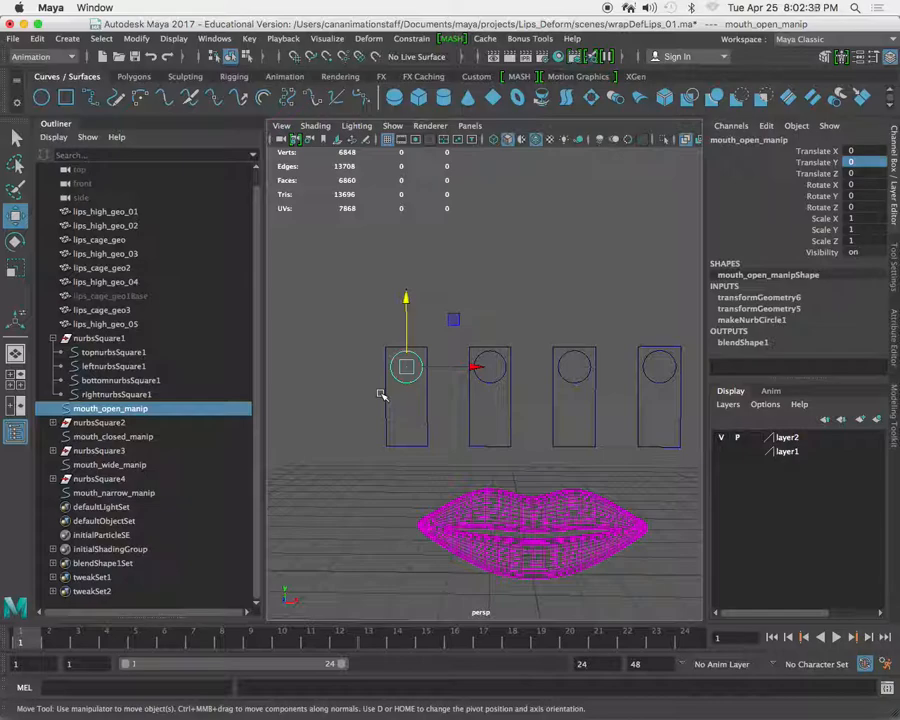
scroll(380, 392, "up", 5)
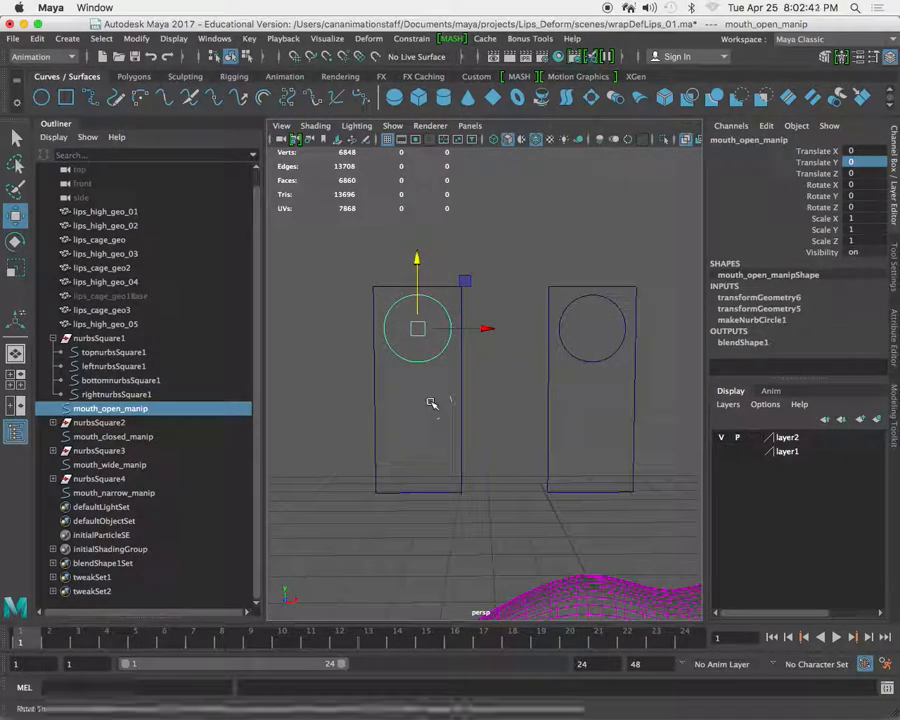
scroll(411, 356, "down", 5)
middle_click_drag(411, 356, 386, 327, "alt")
left_click_drag(435, 255, 446, 321)
key("ctrl+z")
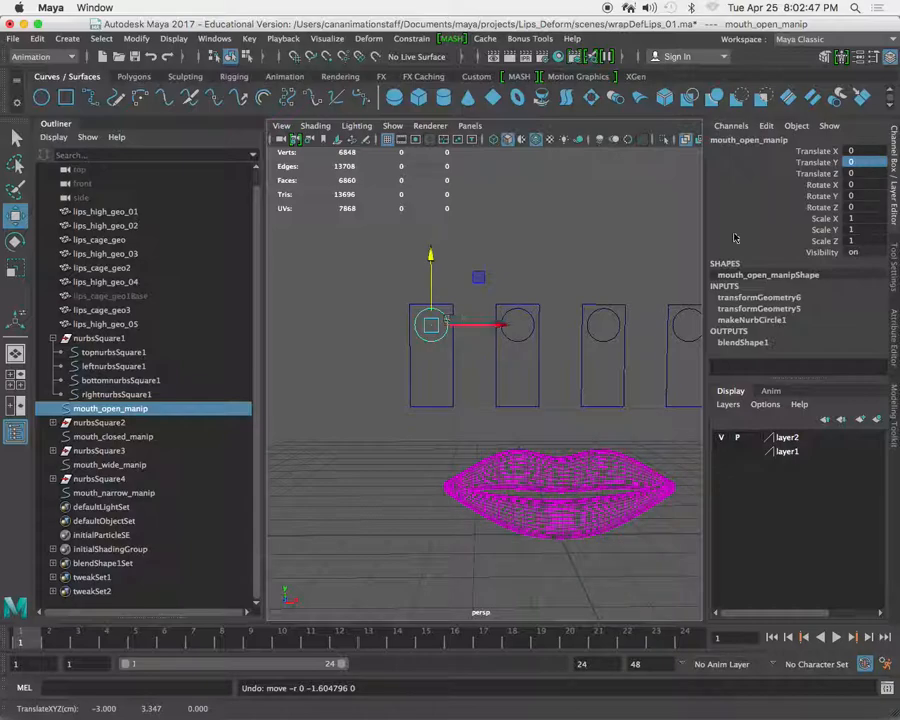
Lock and hide mouth_open_manip's Translate X, Translate Z, all Rotate, all Scale and Visibility channels, leaving only Translate Y.
left_click(812, 151)
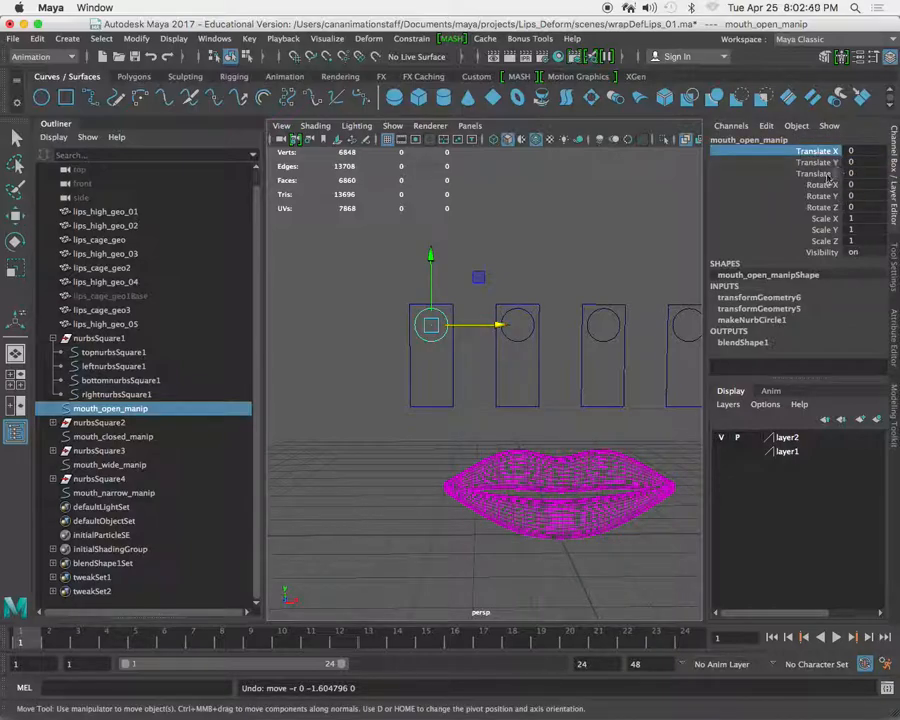
left_click(827, 176, "super")
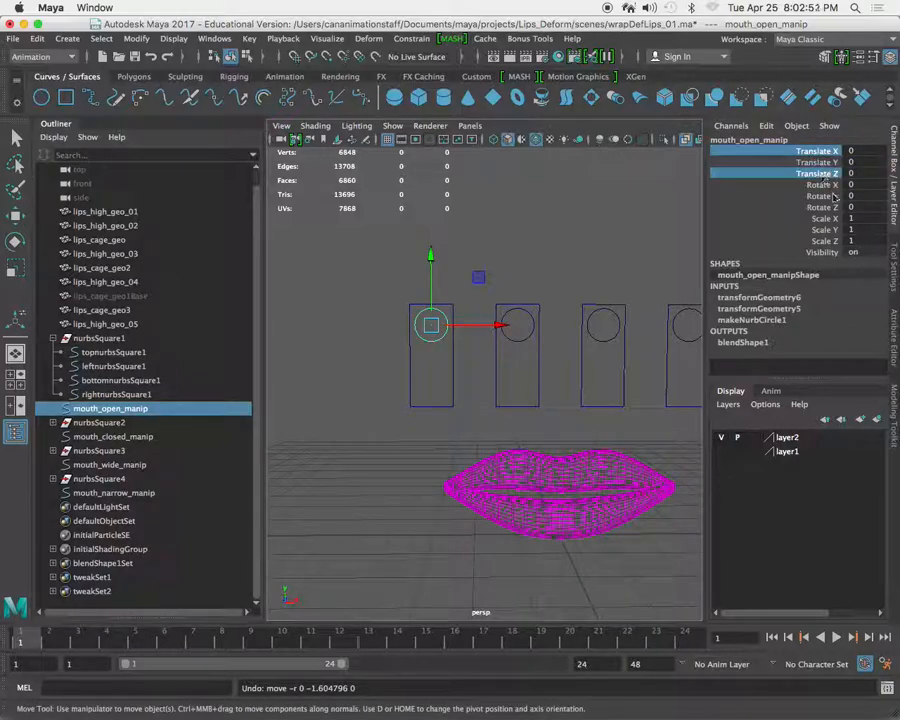
left_click(824, 187, "super")
left_click(824, 199, "super")
left_click(826, 210, "super")
left_click(824, 221, "super")
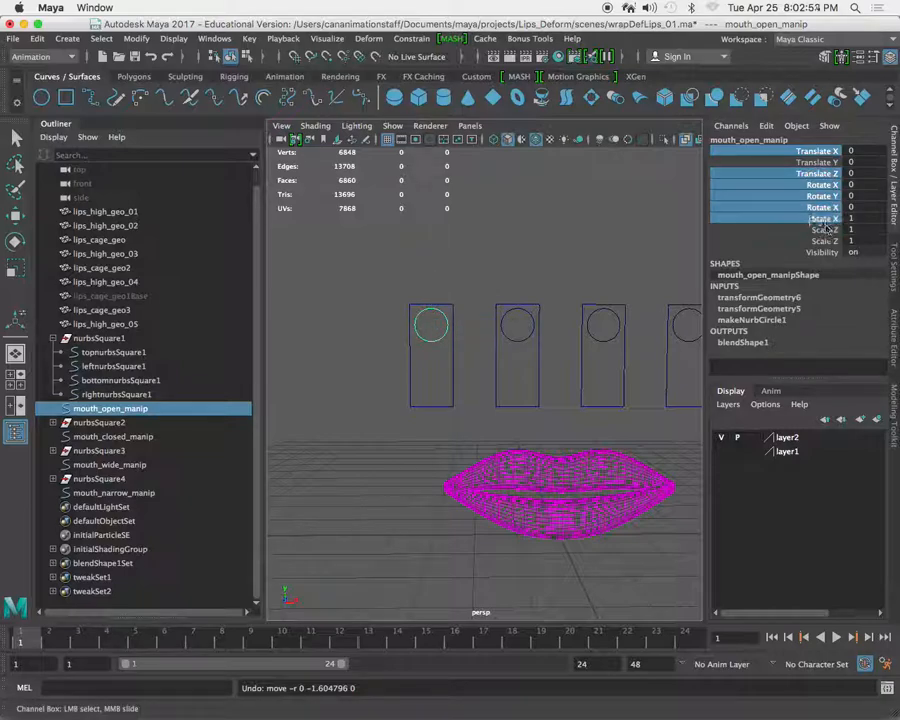
left_click(825, 231, "super")
left_click(827, 243, "super")
left_click(830, 254, "super")
right_click(820, 231)
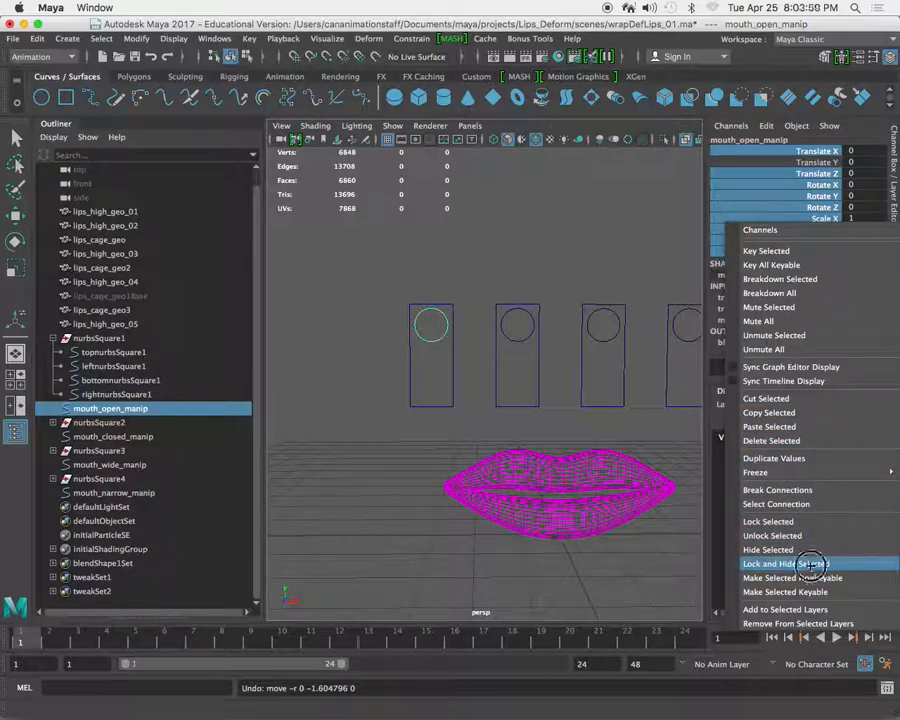
left_click(812, 569)
Move the mouth_open_manip circle down to a Translate Y of about -0.635 to test the restricted slider.
key("w")
left_click(432, 363)
left_click(434, 325)
left_click_drag(431, 258, 442, 289)
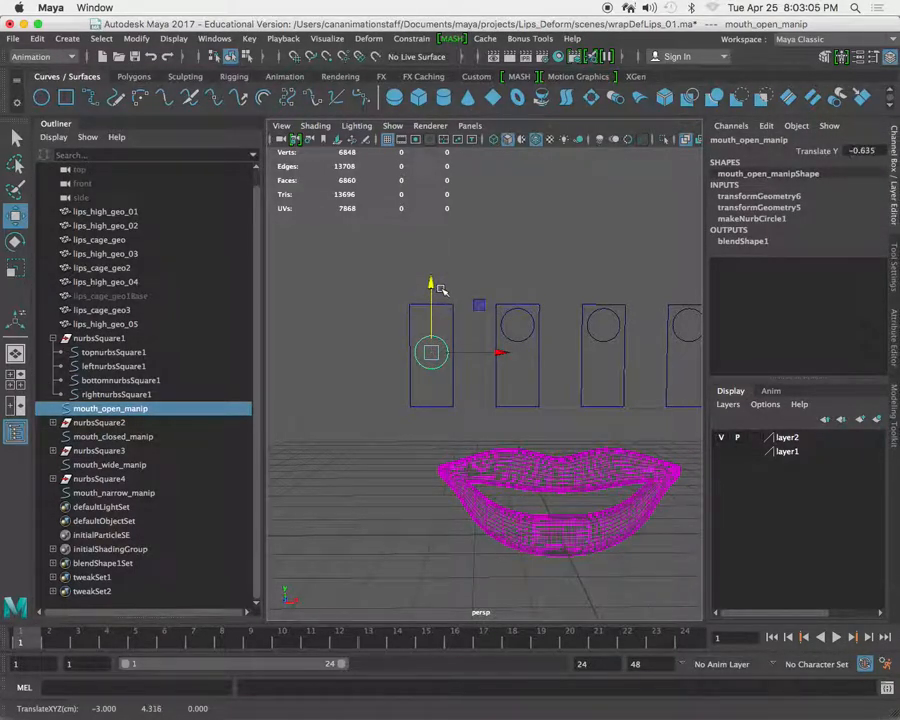
Undo the last slider move, then slide the mouth_open_manip circle down twice to test it, undoing each move.
key("super+z")
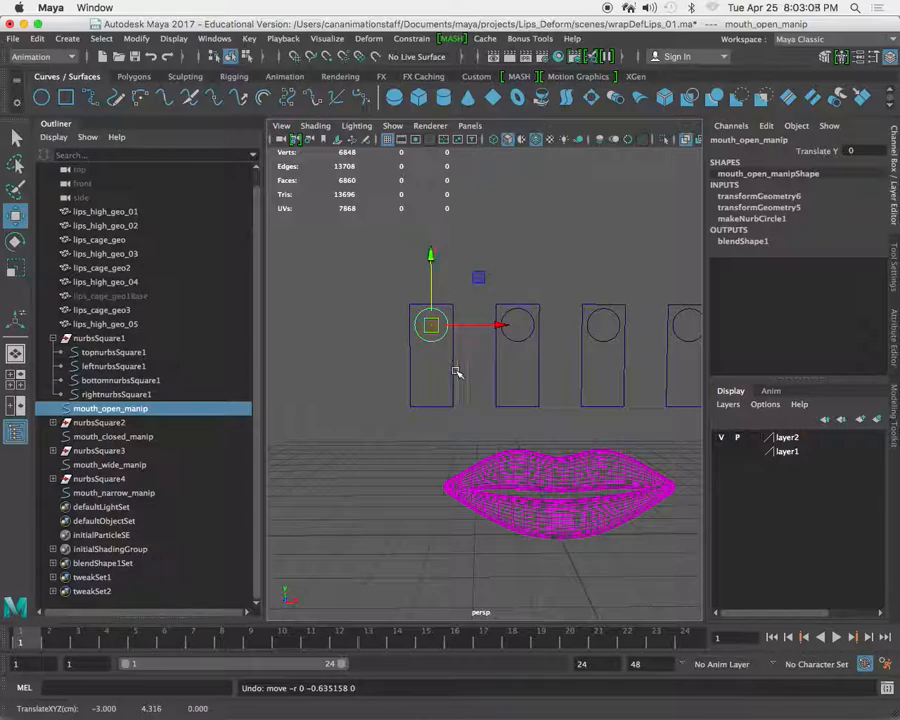
left_click_drag(436, 327, 454, 392)
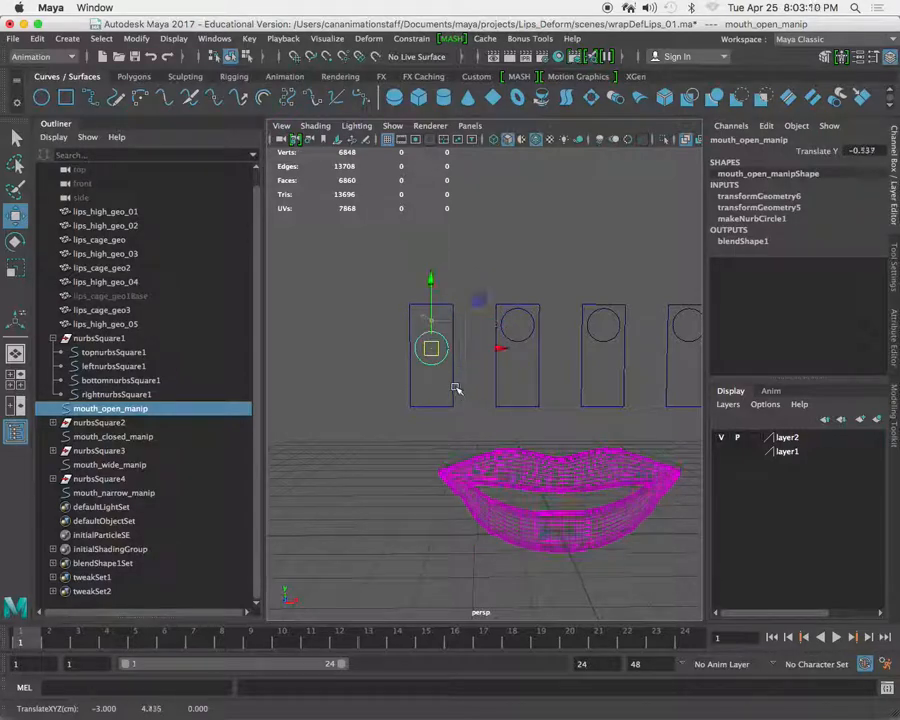
key("super+z")
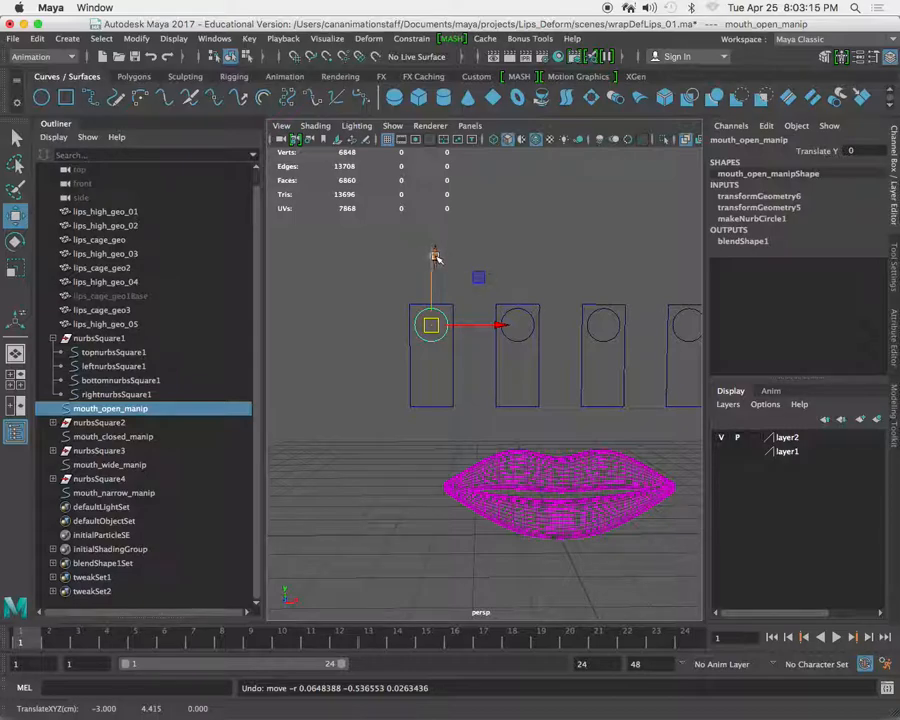
left_click_drag(432, 256, 435, 291)
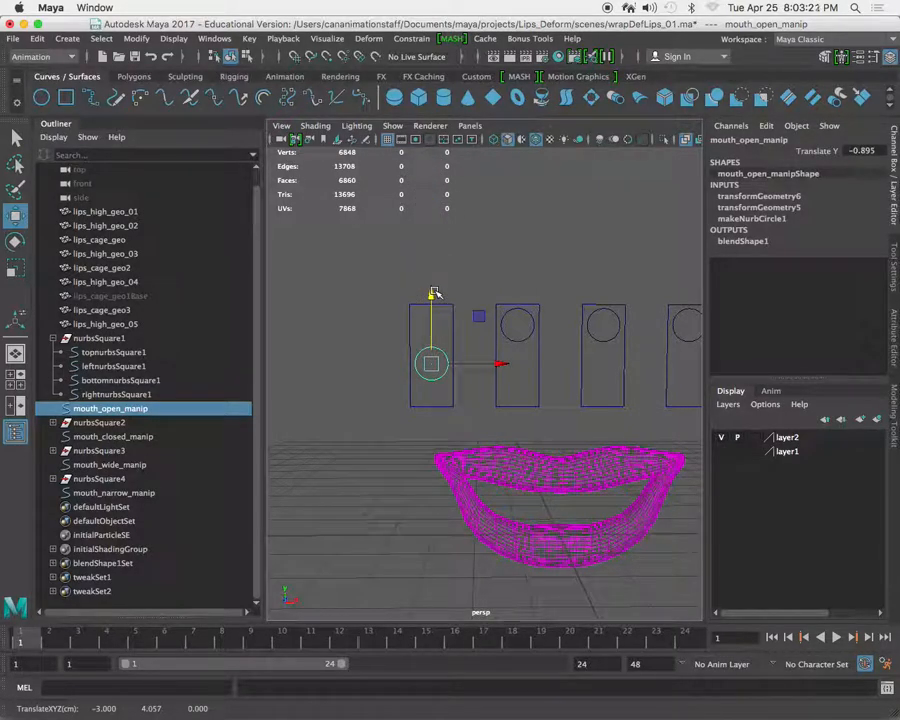
key("ctrl+z")
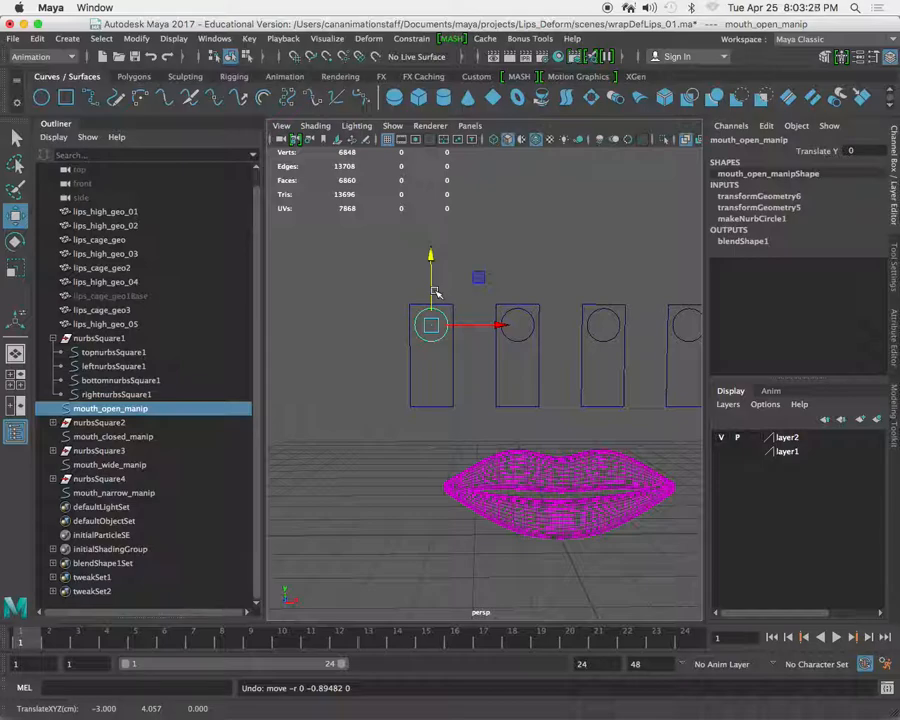
left_click(816, 151)
right_click(816, 151)
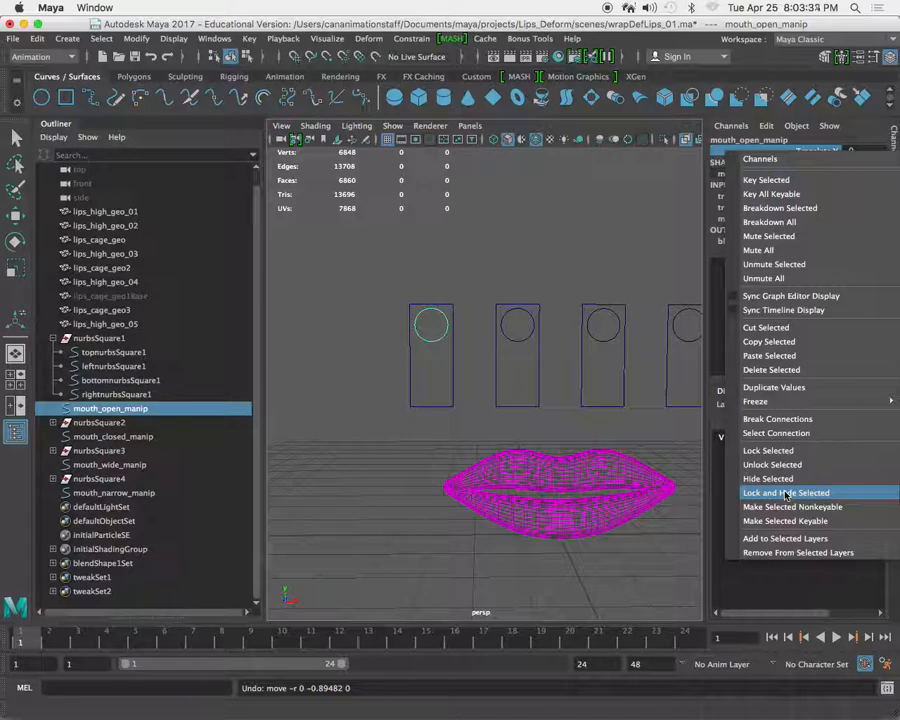
left_click(823, 151)
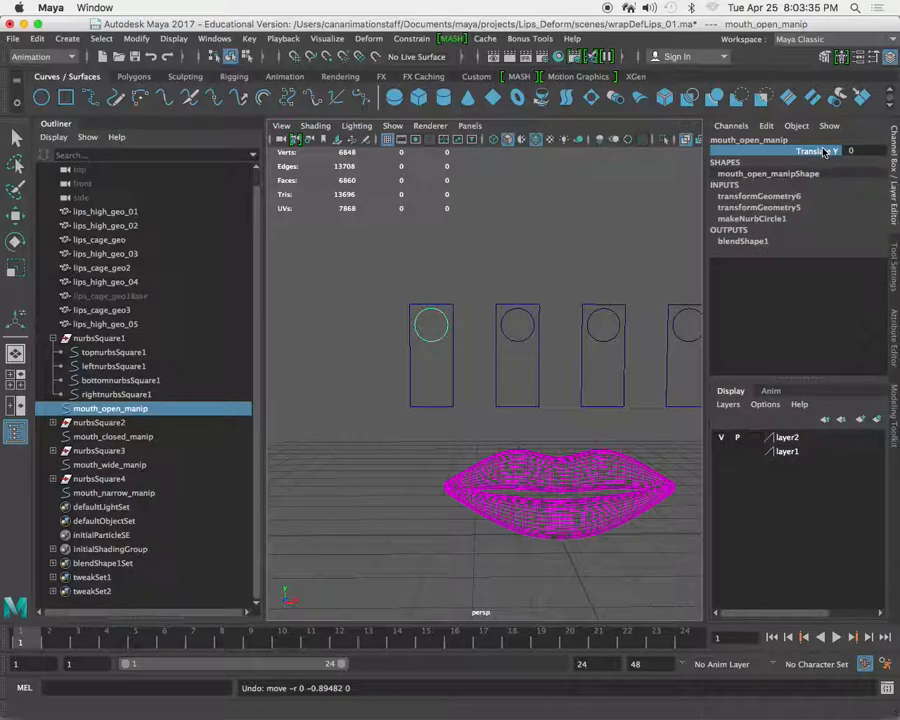
Enable both the minimum and maximum Translate Y limits in the Limit Information of the mouth_open_manip transform.
left_click(894, 330)
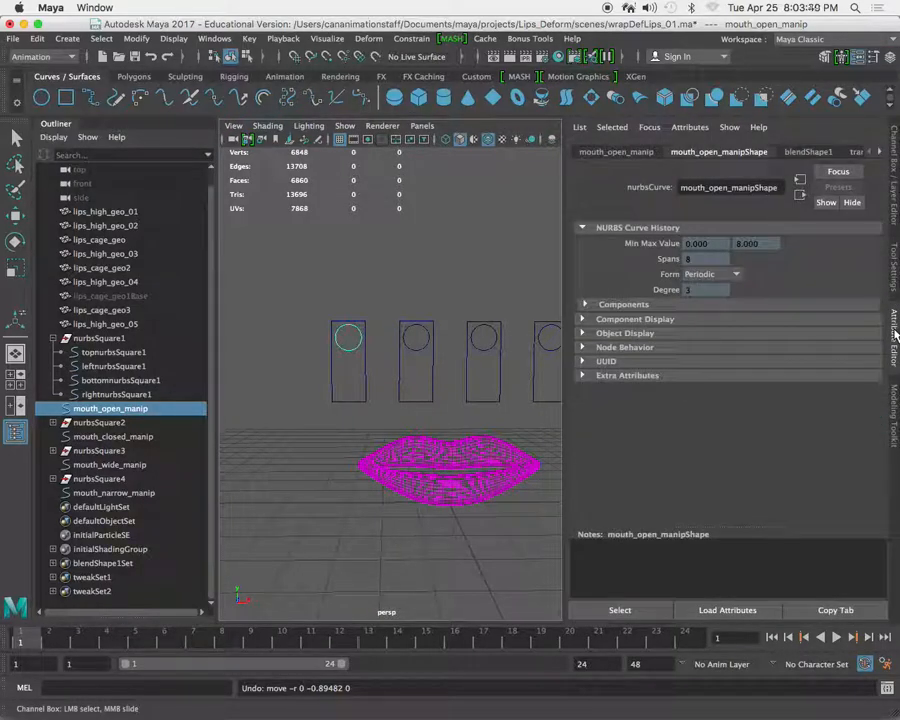
left_click(620, 152)
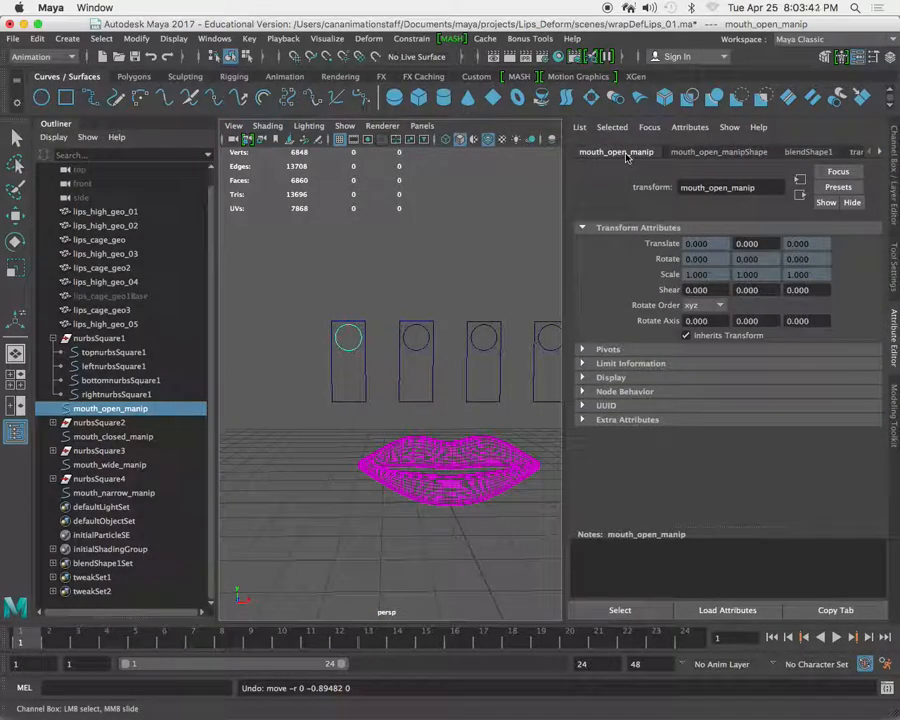
left_click(583, 364)
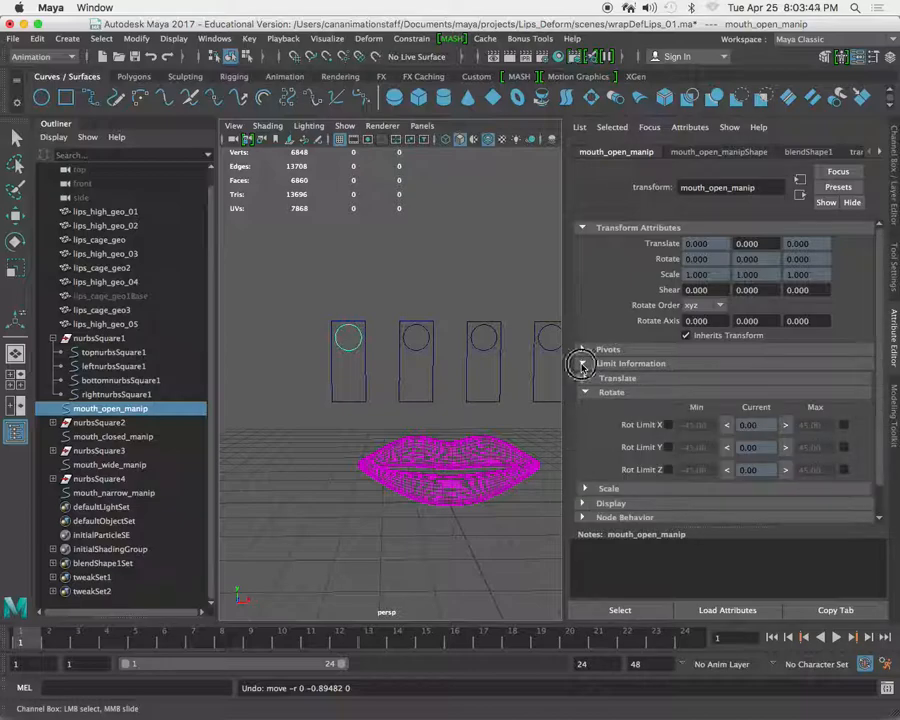
left_click(583, 364)
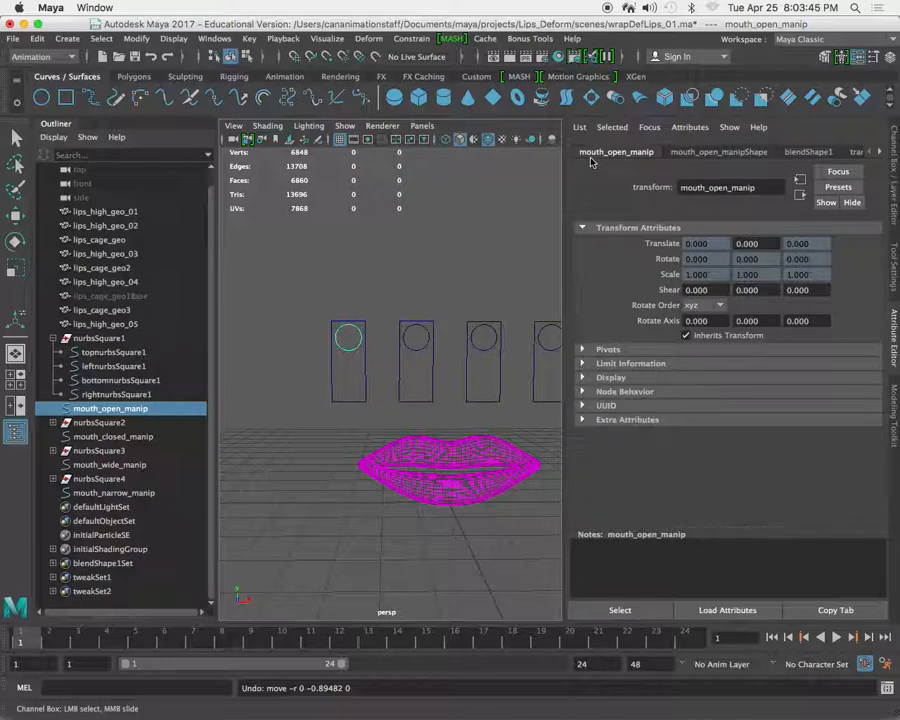
left_click(583, 364)
left_click(588, 392)
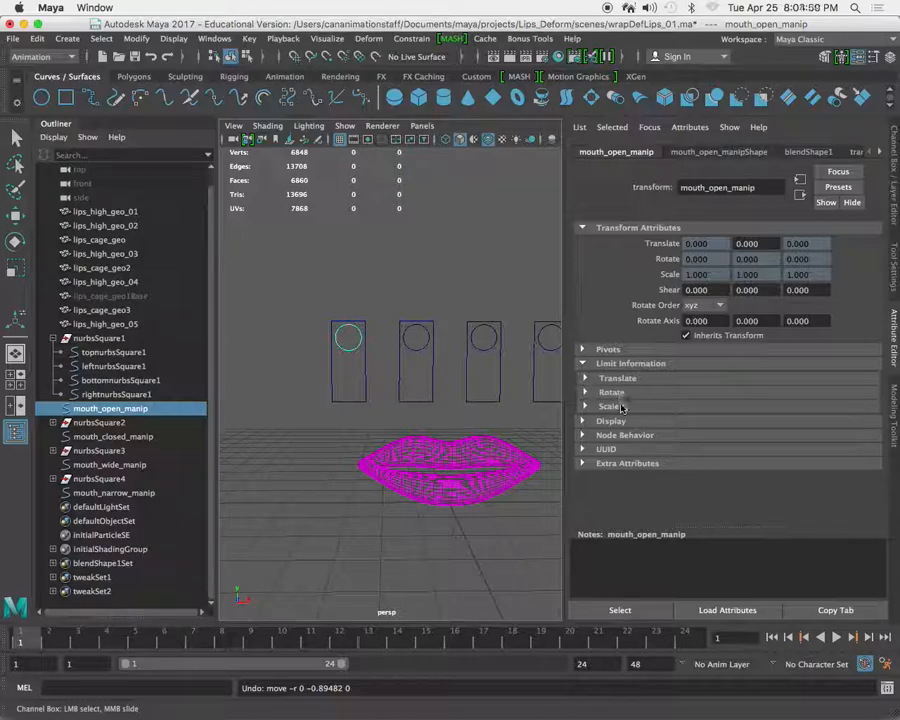
left_click(586, 380)
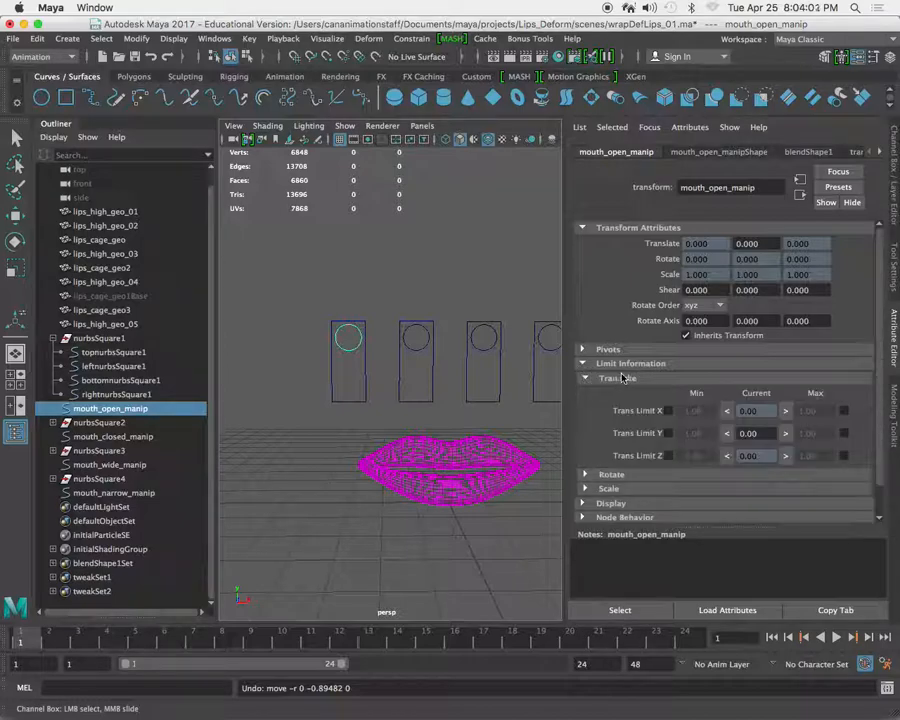
left_click(668, 434)
left_click(844, 435)
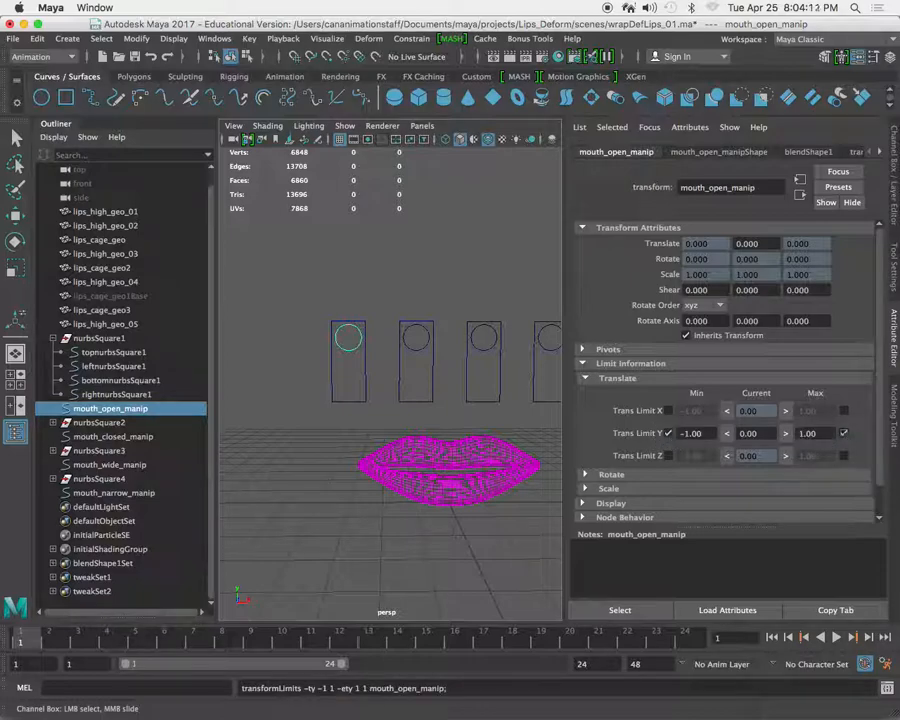
Set mouth_open_manip's Translate Y limits to a minimum of -1.5 and a maximum of 0.
left_click_drag(822, 433, 784, 436)
left_click_drag(704, 433, 659, 436)
type("0")
key("Return")
left_click_drag(814, 432, 743, 428)
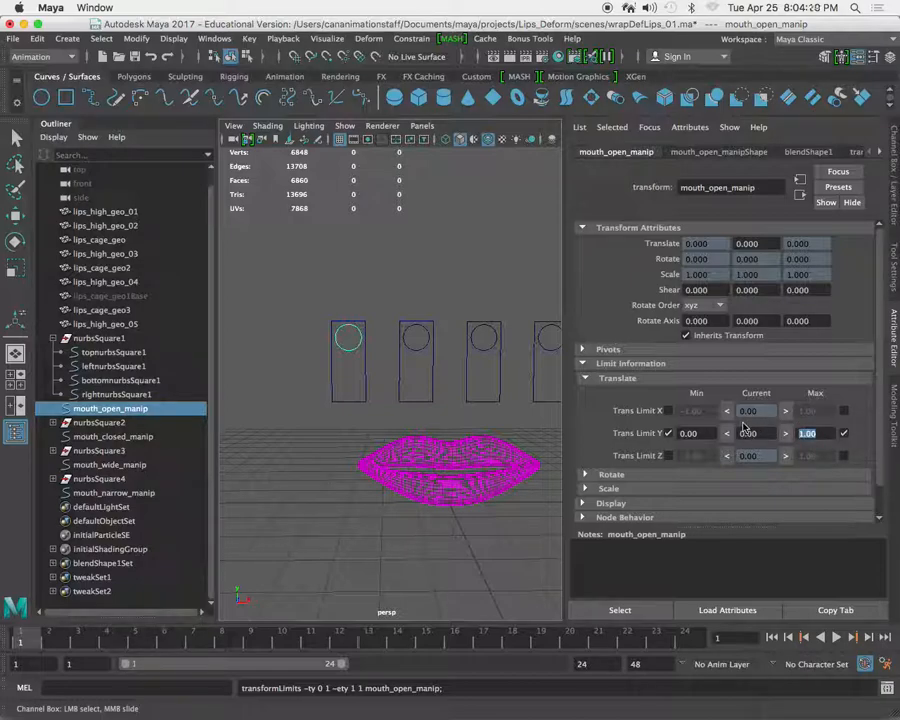
type("-1.5")
key("Return")
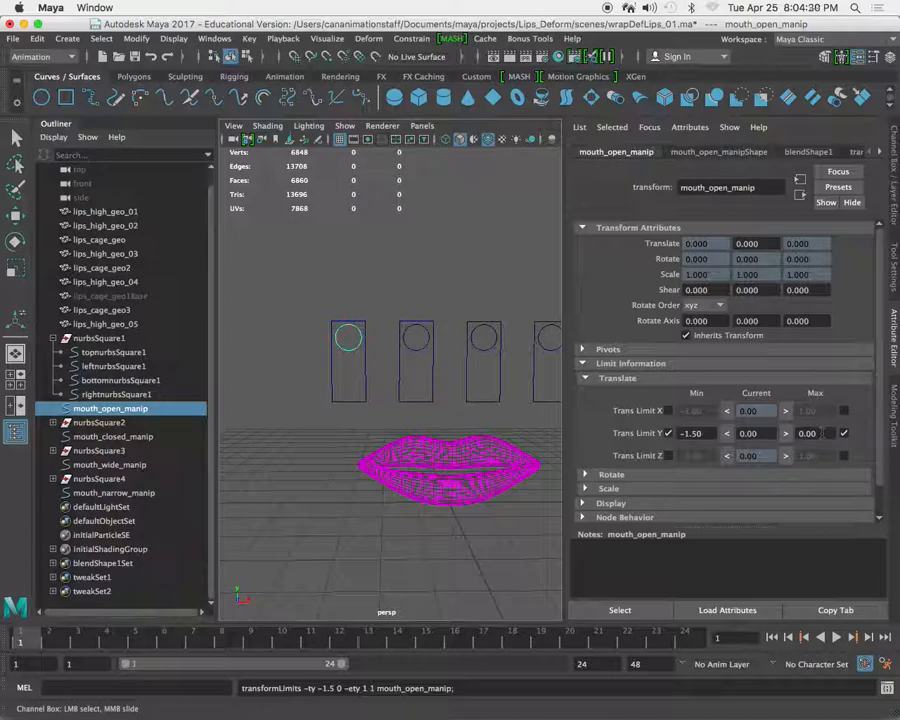
left_click_drag(775, 436, 728, 434)
Slide the mouth_open_manip circle along its Y axis to test the translation limits, ending back at Translate Y 0.
left_click(357, 361)
left_click(348, 337)
key("w")
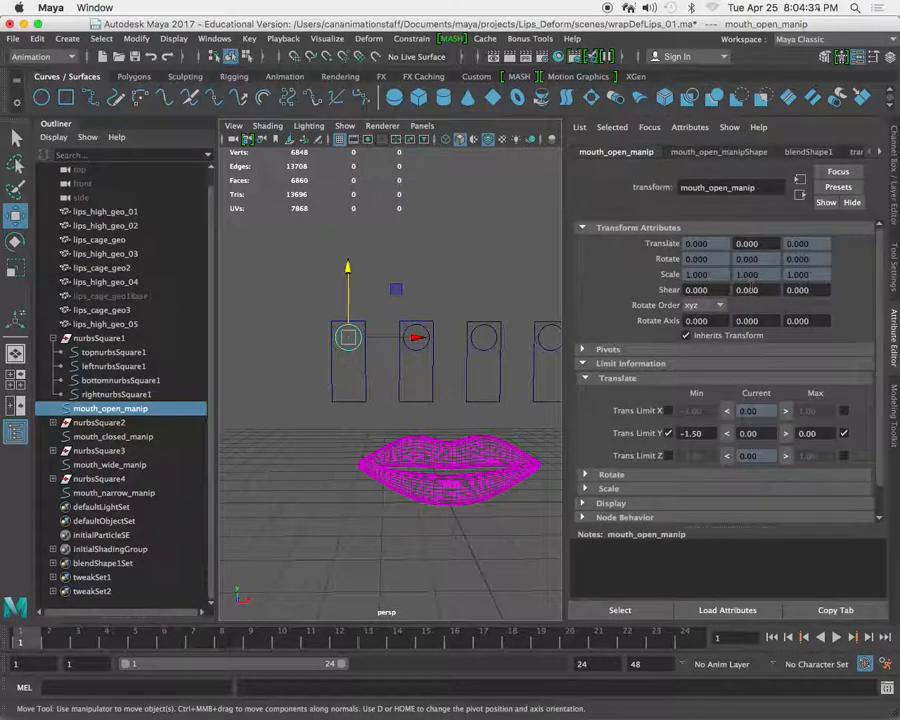
key("ctrl+a")
left_click_drag(433, 254, 466, 305)
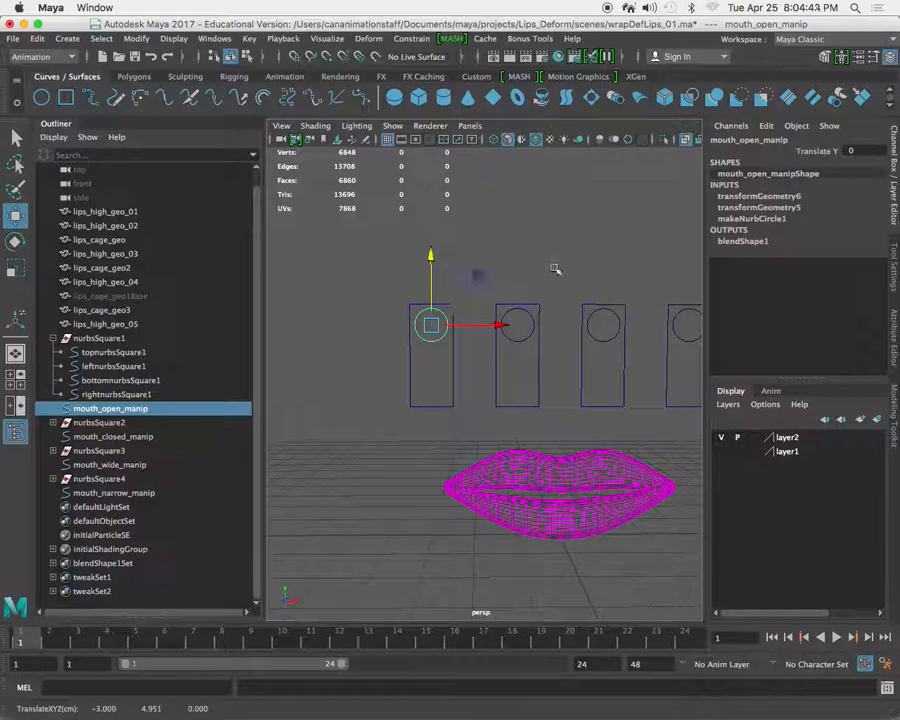
Frame all four sliders, check each slider circle in turn, and clear the selection.
right_click_drag(560, 380, 520, 379, "alt")
middle_click_drag(520, 379, 409, 383, "alt")
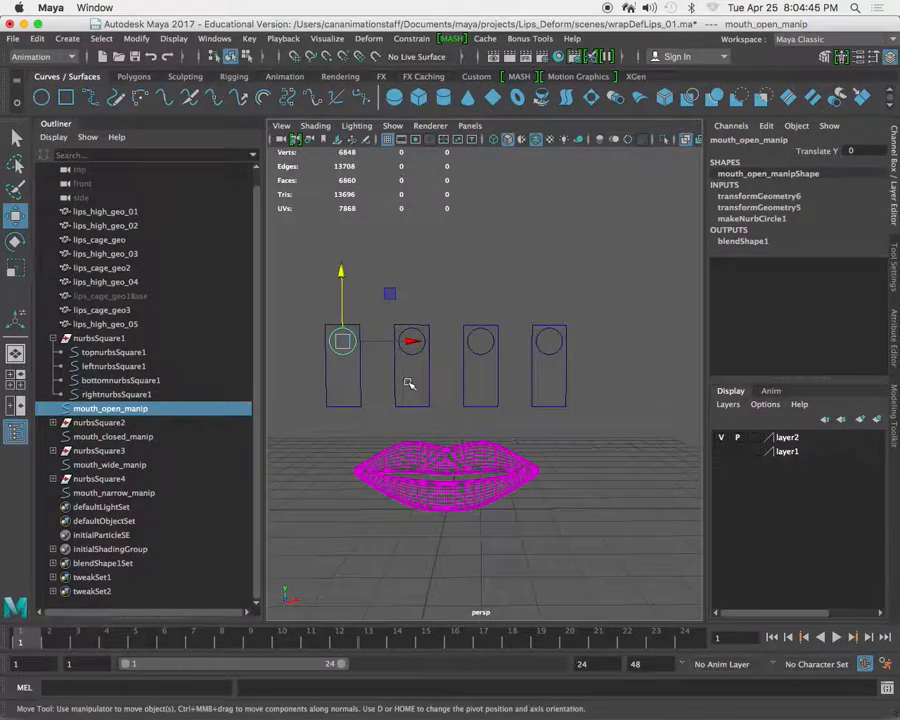
left_click(458, 283)
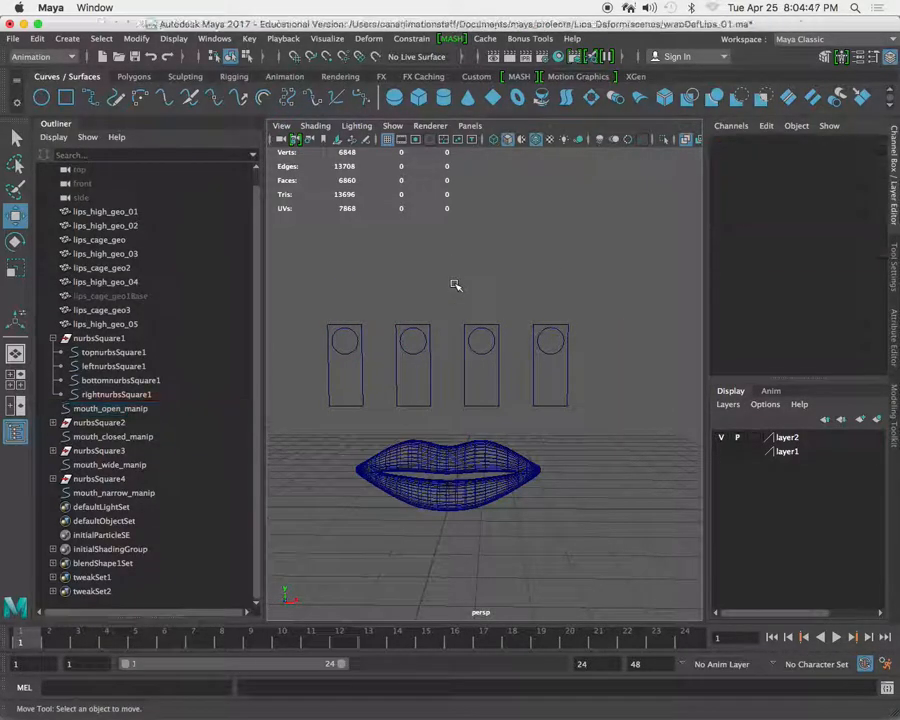
left_click(347, 352)
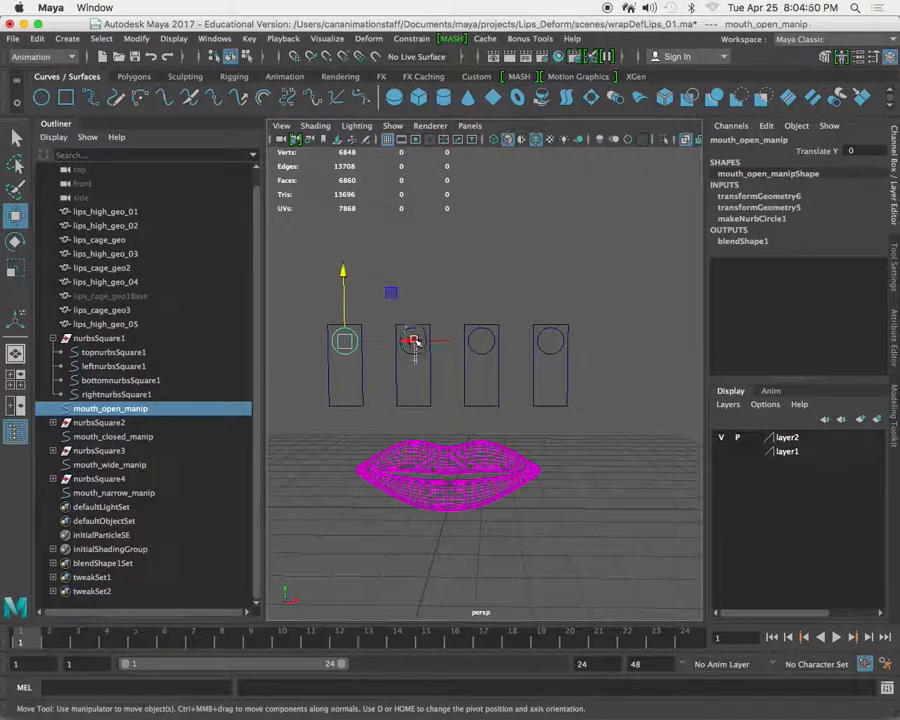
left_click(414, 352)
left_click(483, 352)
left_click(551, 343)
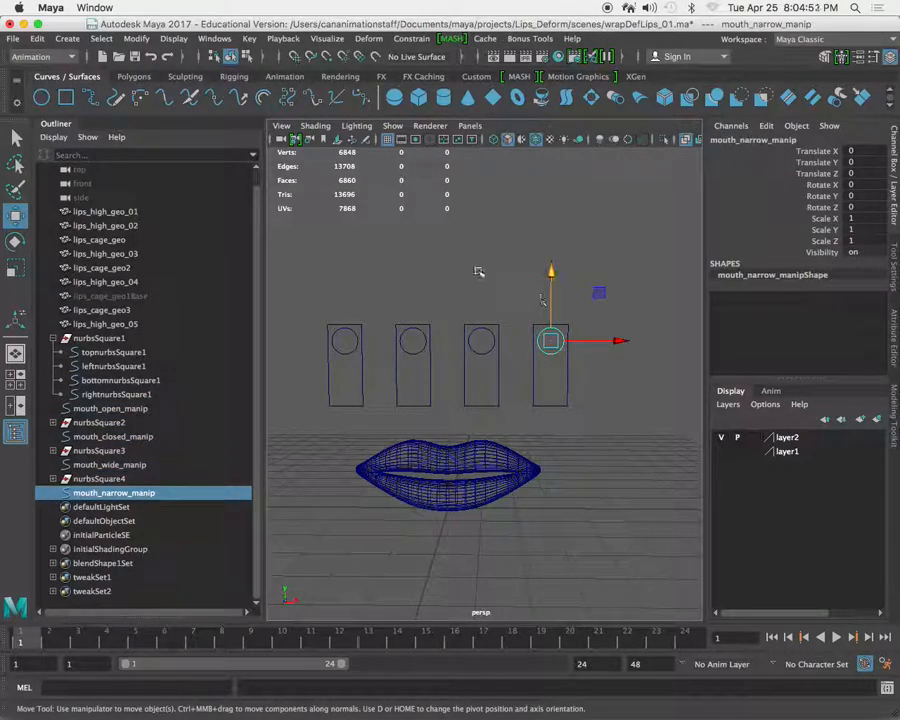
left_click(478, 272)
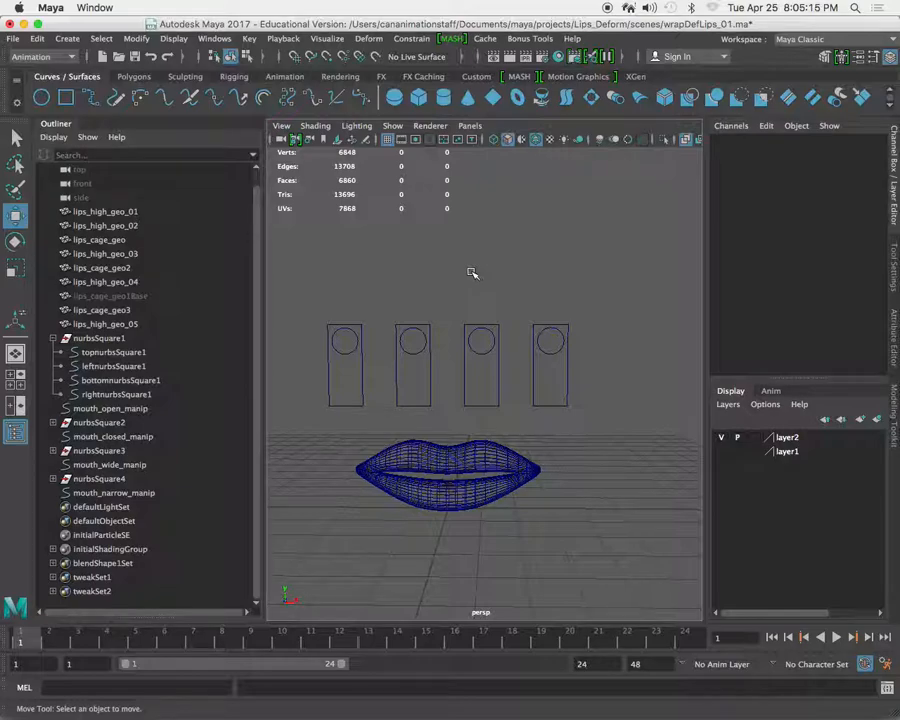
Move the mouth_open_manip circle down its slider to a Translate Y of about -1.478.
left_click(344, 341)
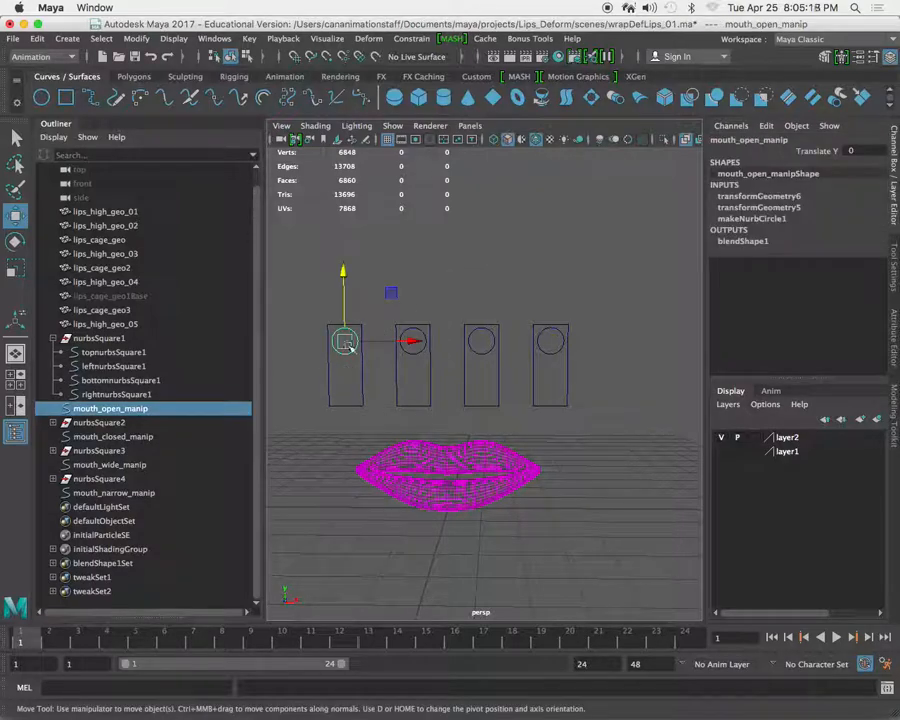
left_click_drag(344, 282, 355, 337)
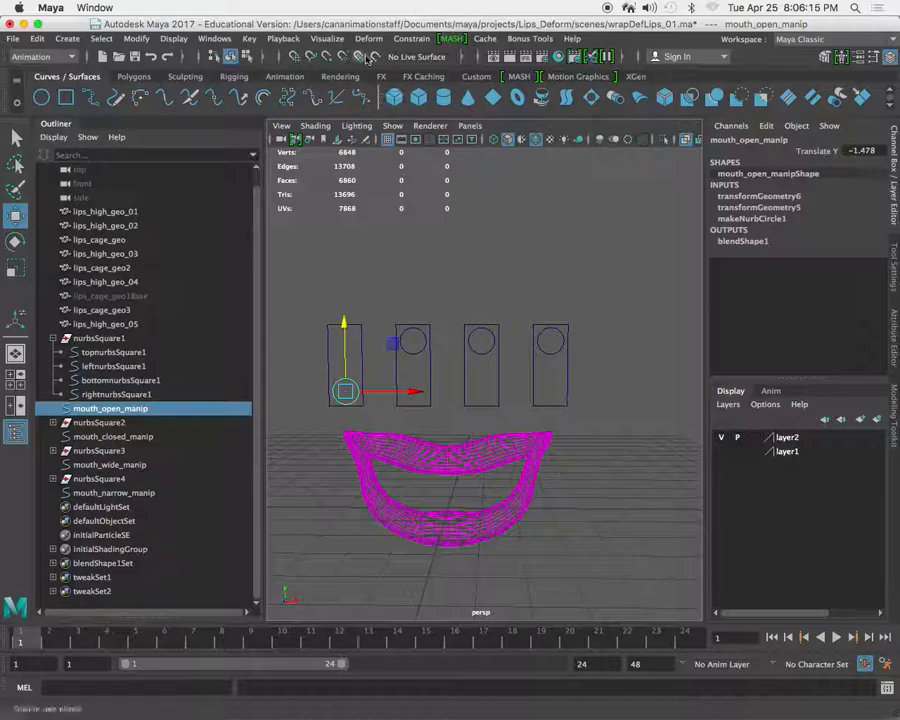
Look over the Deform commands, then switch to Firefox to review the Wrap deformers assignment and return to Maya.
left_click(370, 39)
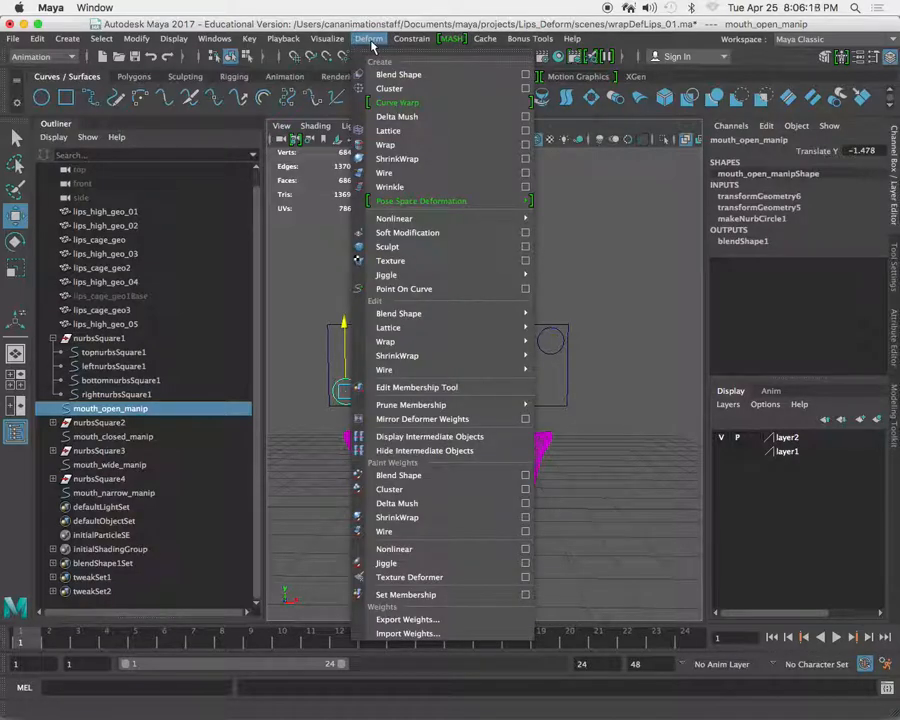
left_click(372, 42)
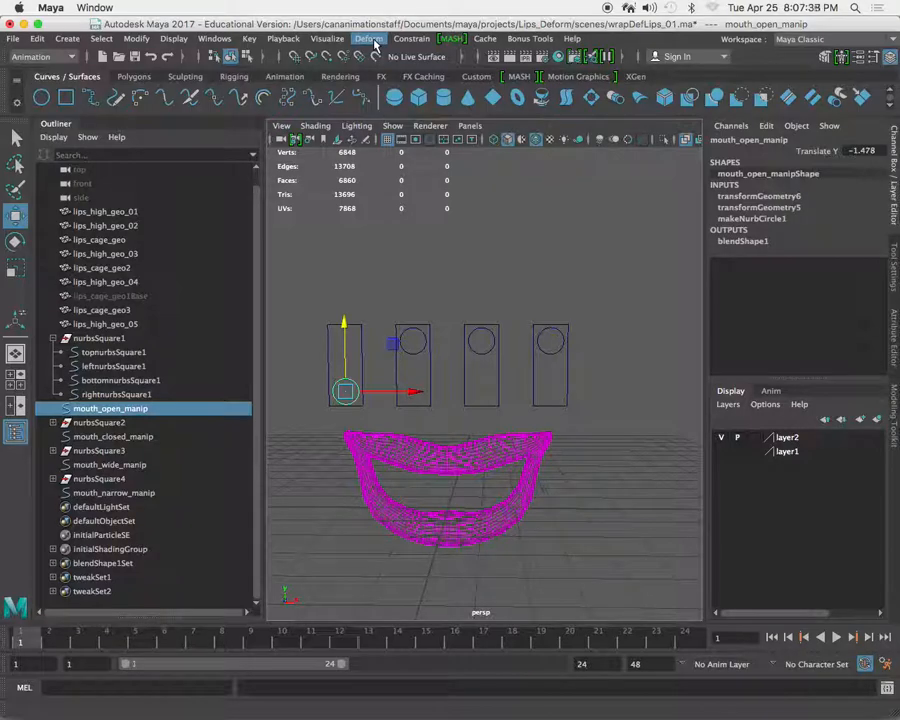
key("super+Tab")
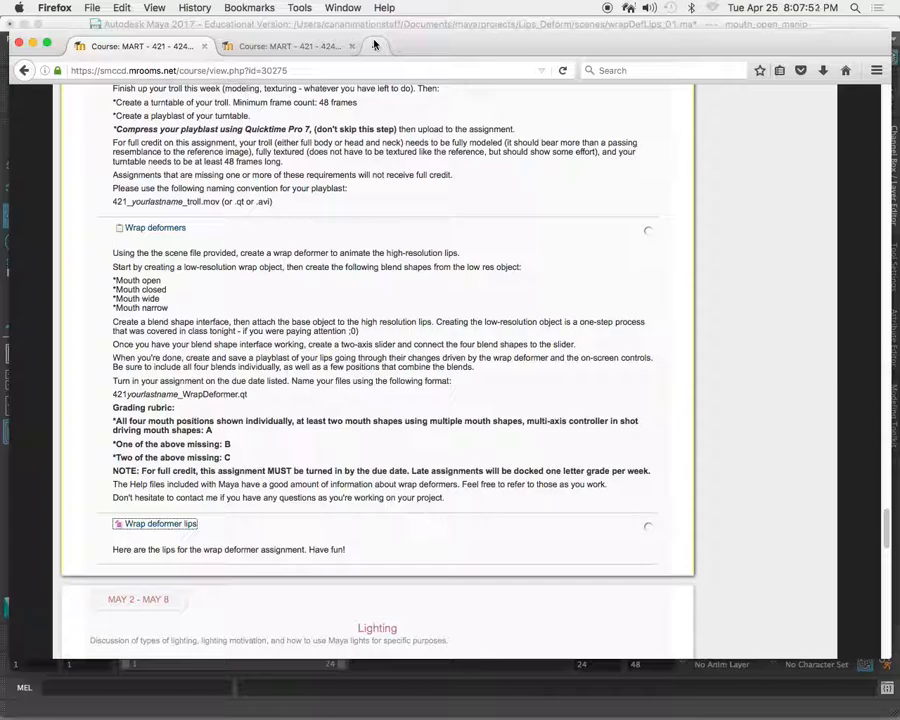
key("super+Tab")
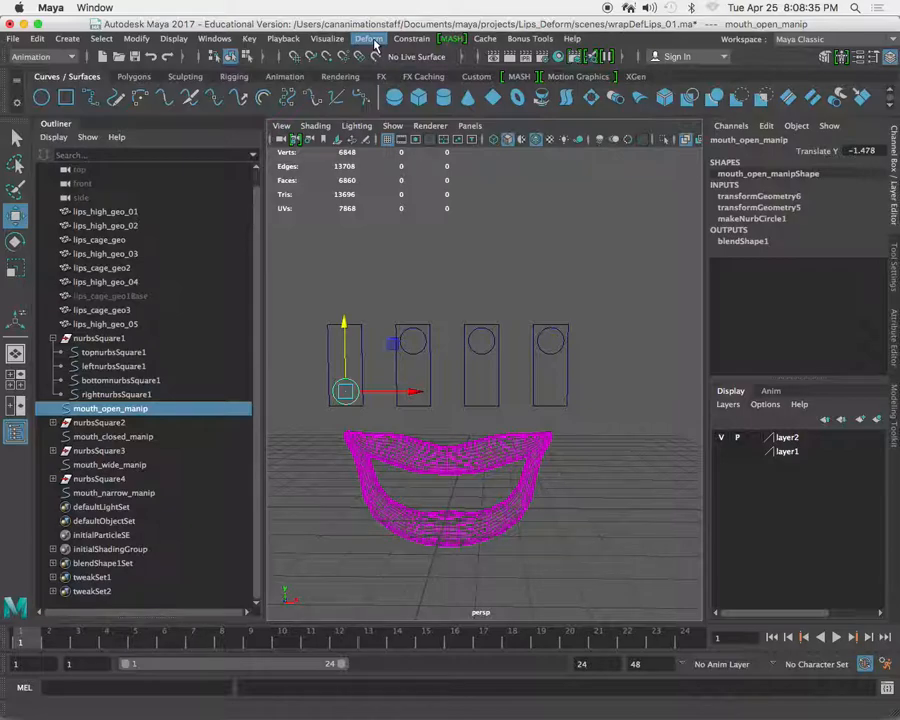
Toggle layer1's visibility on and off and examine the lips shapes beside the slider rig, then clear the selection.
left_click(721, 451)
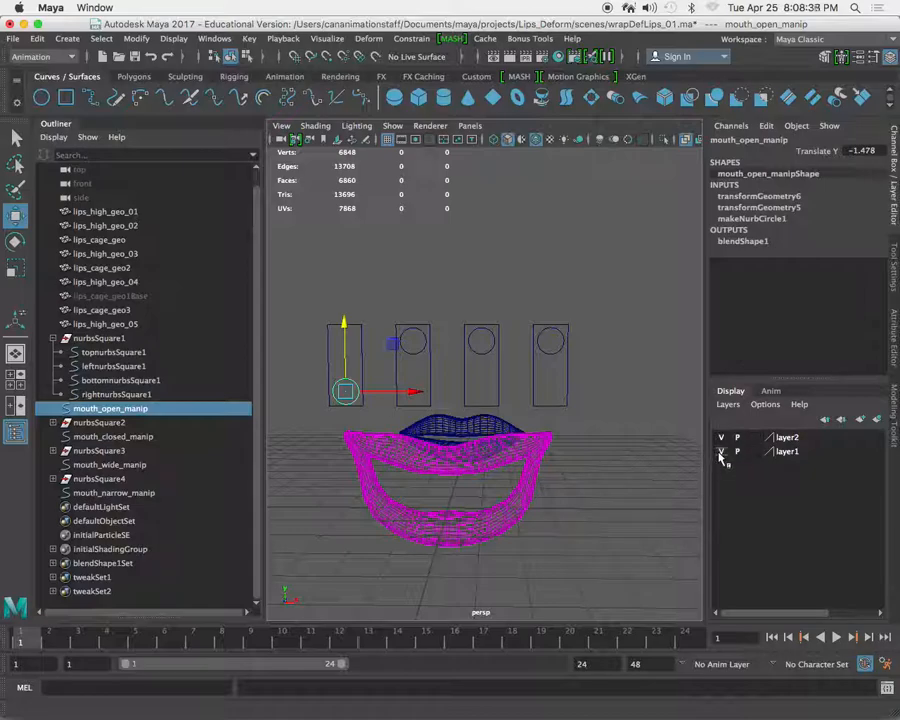
left_click(721, 451)
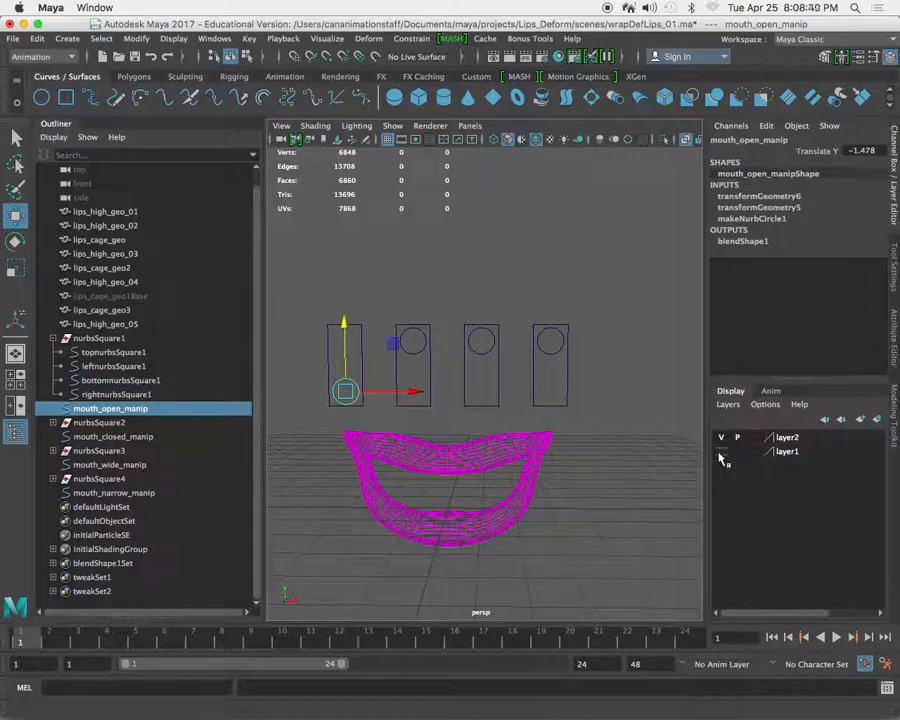
right_click_drag(585, 460, 412, 366, "alt")
left_click_drag(446, 404, 392, 432, "alt")
middle_click_drag(392, 438, 440, 440, "alt")
left_click_drag(440, 440, 428, 460, "alt")
right_click_drag(410, 416, 420, 437, "alt")
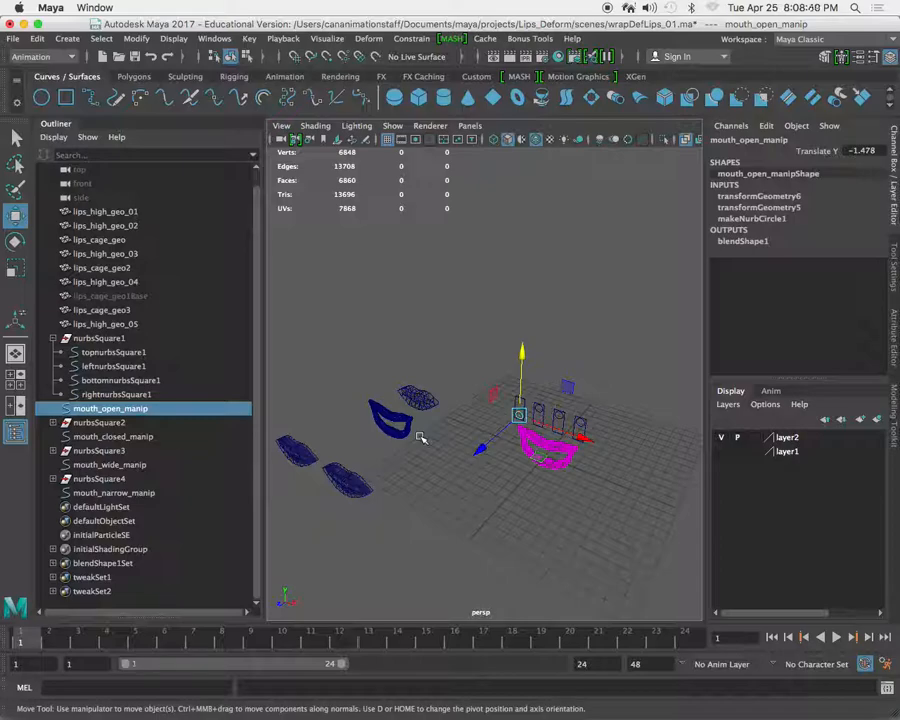
left_click(721, 452)
left_click(721, 452)
left_click(583, 280)
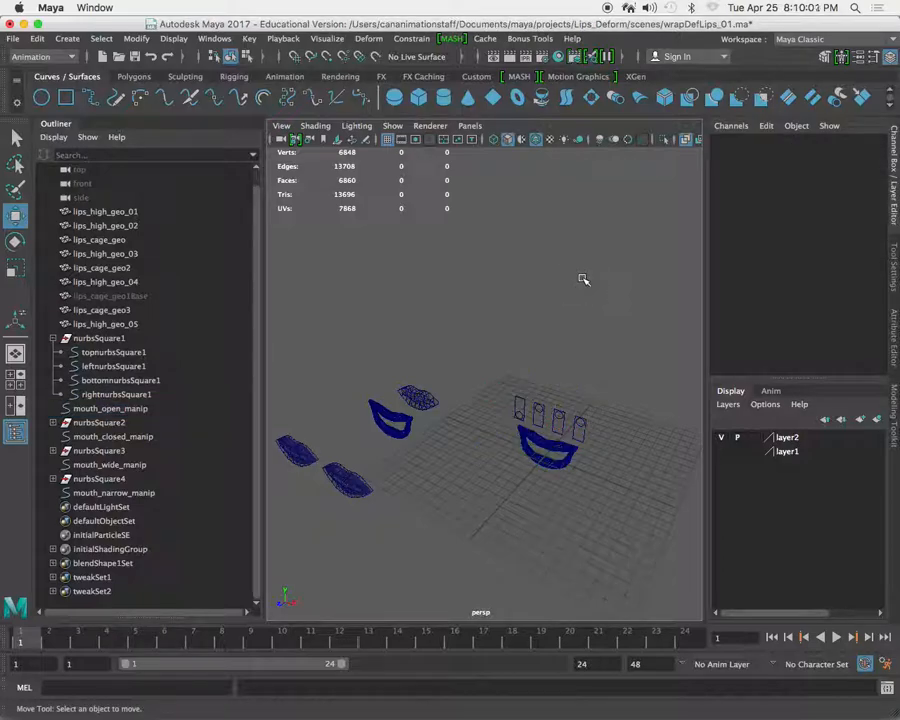
mouse_move(430, 718)
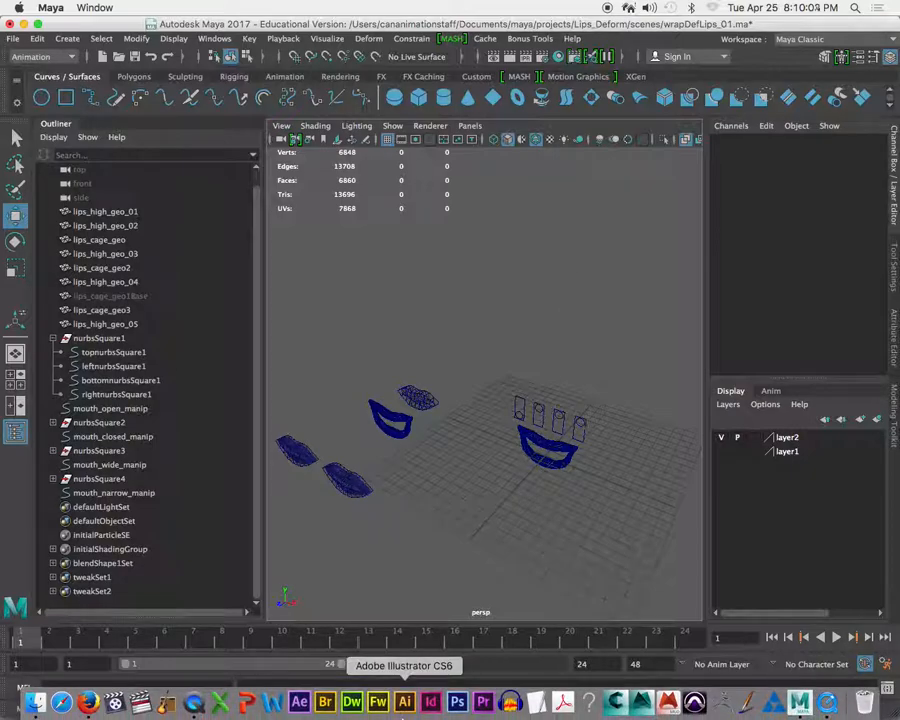